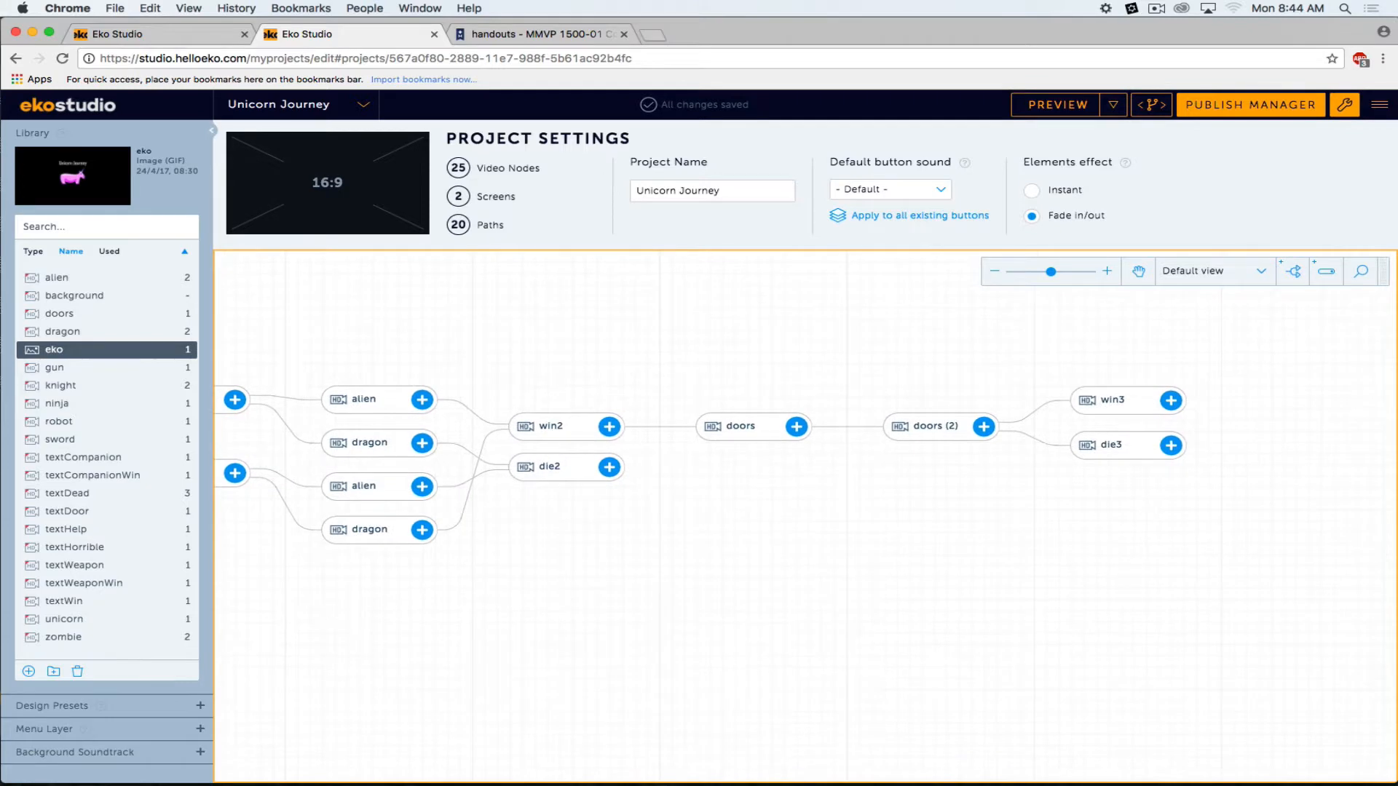
Look over the project's node map from the loading screen to the win3 and die3 endings.
{"action": "left_click_drag", "start_coordinate": [332, 611], "coordinate": [1180, 630]}
{"action": "left_click_drag", "start_coordinate": [377, 631], "coordinate": [749, 627]}
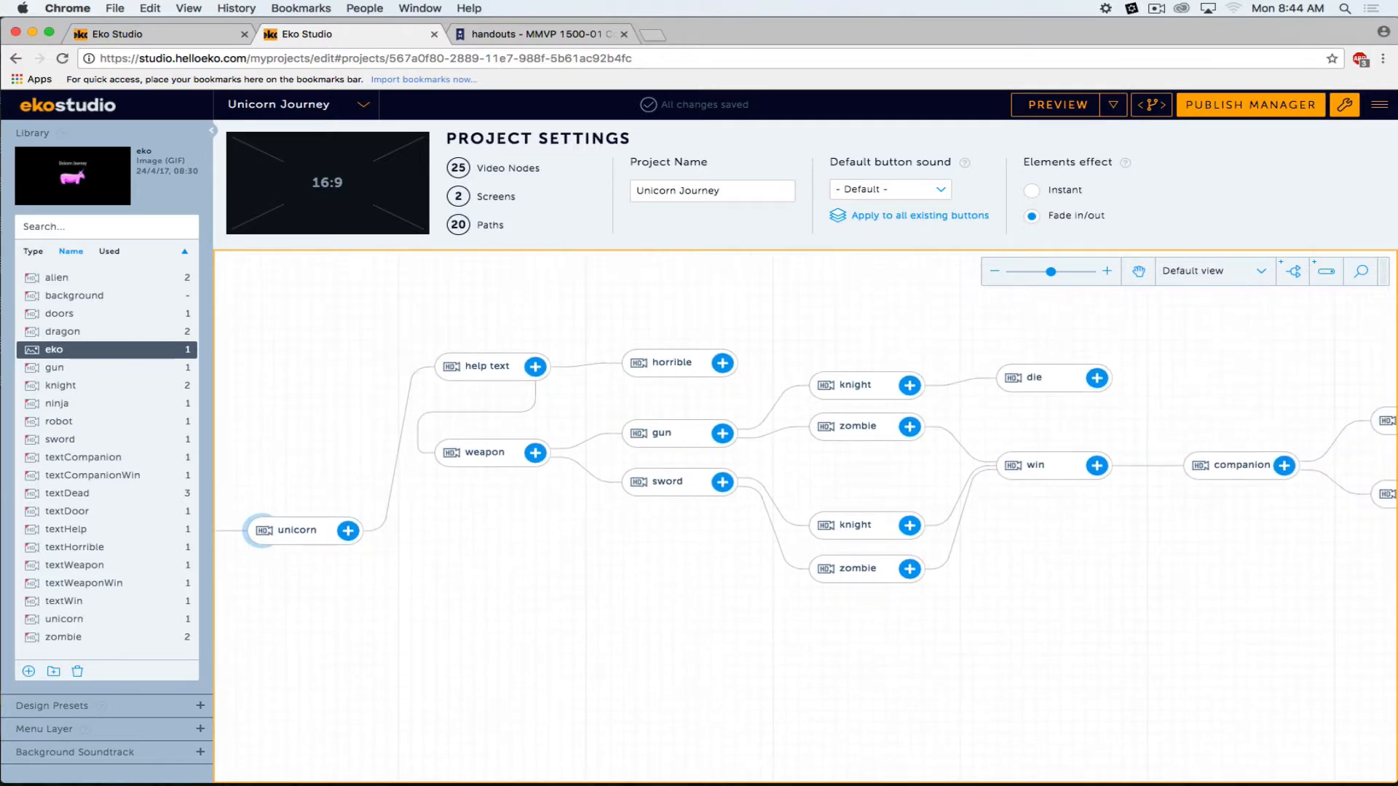
{"action": "left_click_drag", "start_coordinate": [1348, 619], "coordinate": [722, 582]}
{"action": "mouse_move", "coordinate": [1165, 587]}
{"action": "left_mouse_down"}
{"action": "mouse_move", "coordinate": [537, 577]}
{"action": "mouse_move", "coordinate": [1041, 670]}
{"action": "mouse_move", "coordinate": [1055, 685]}
{"action": "left_mouse_up"}
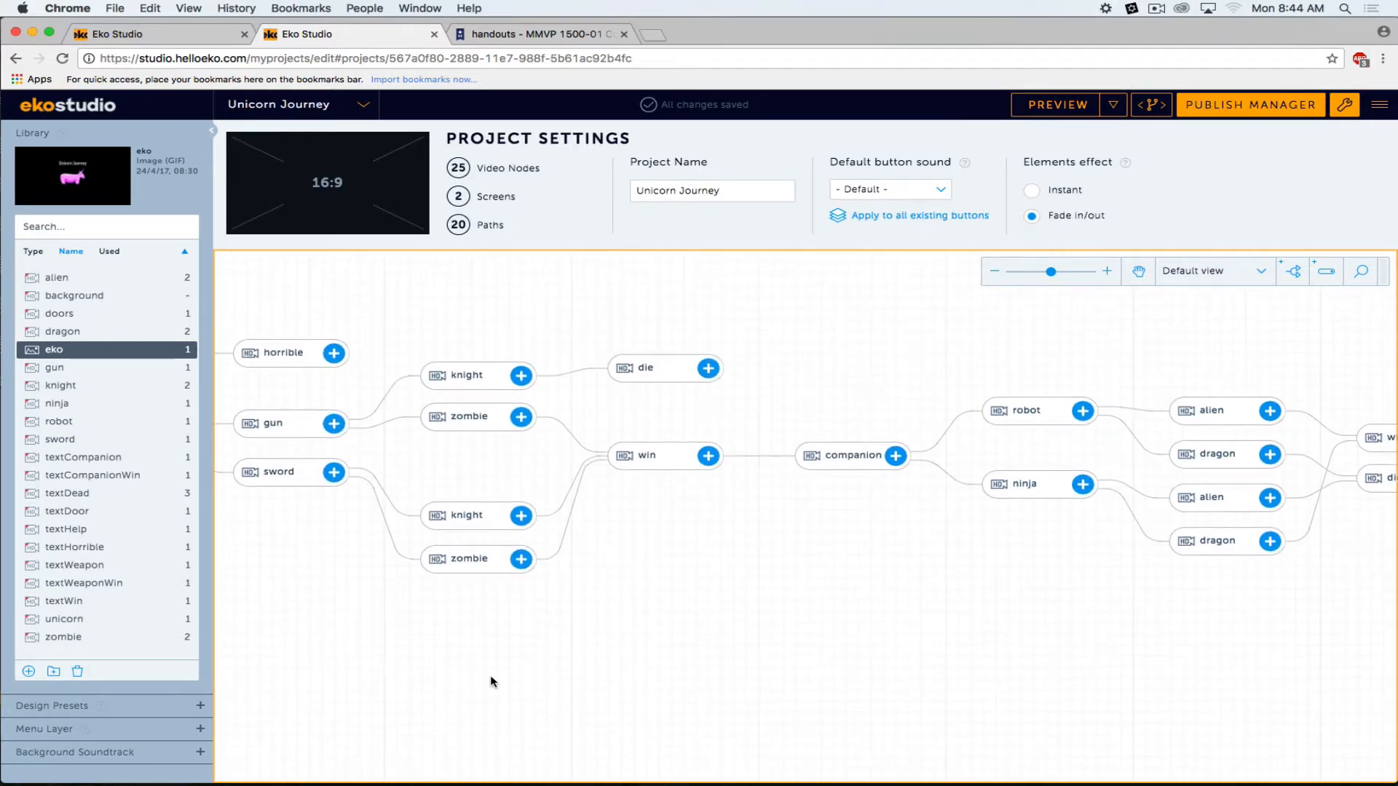
{"action": "left_click_drag", "start_coordinate": [491, 675], "coordinate": [1045, 636]}
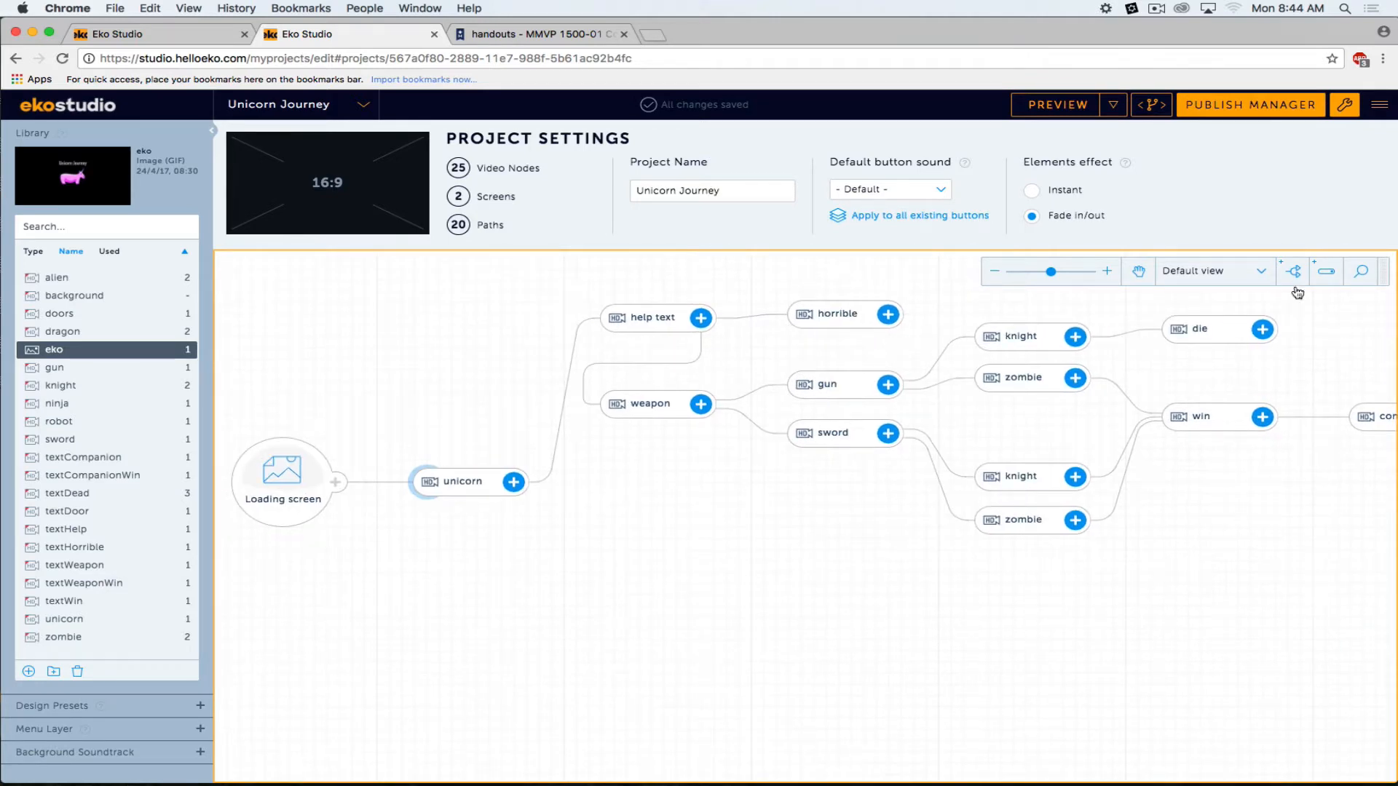
{"action": "left_click", "coordinate": [1140, 273]}
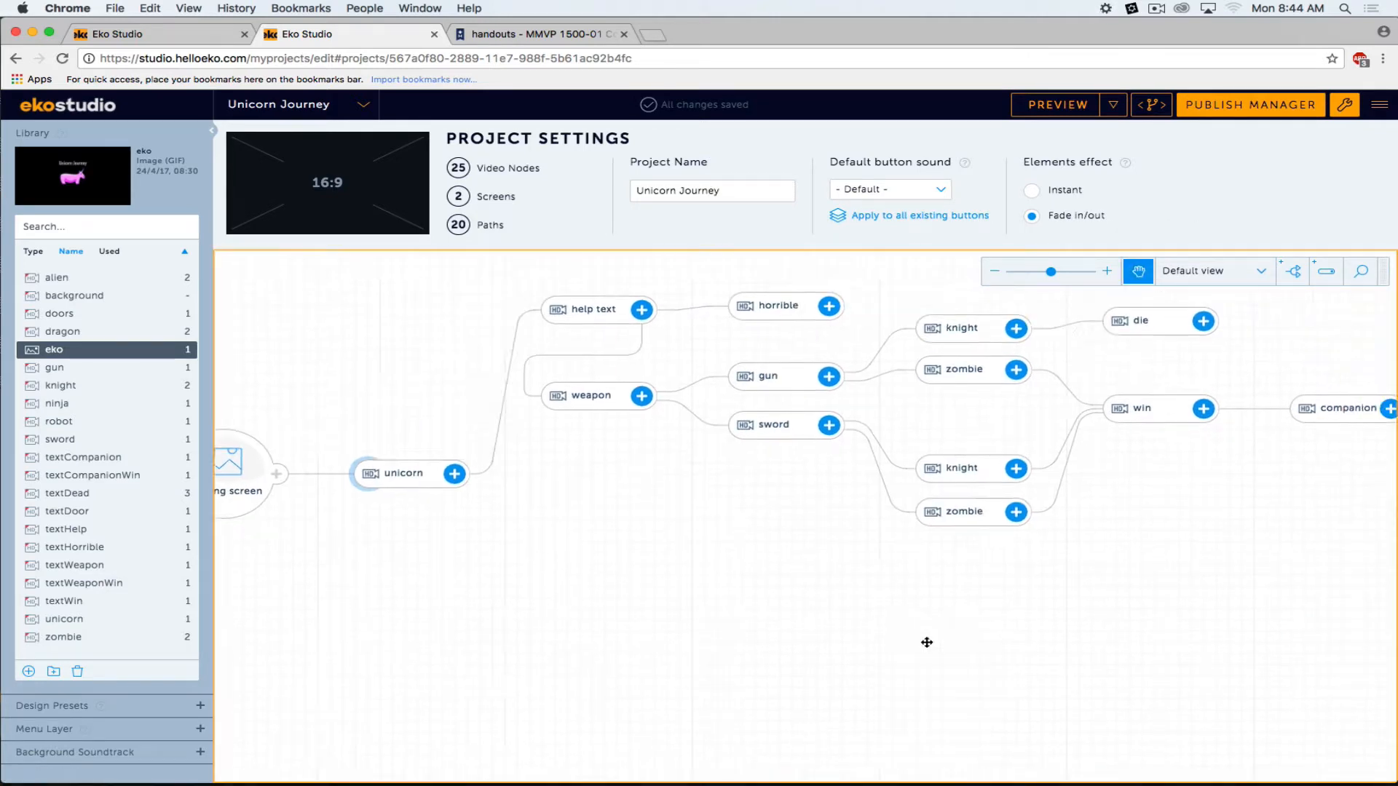
{"action": "left_click", "coordinate": [1138, 272]}
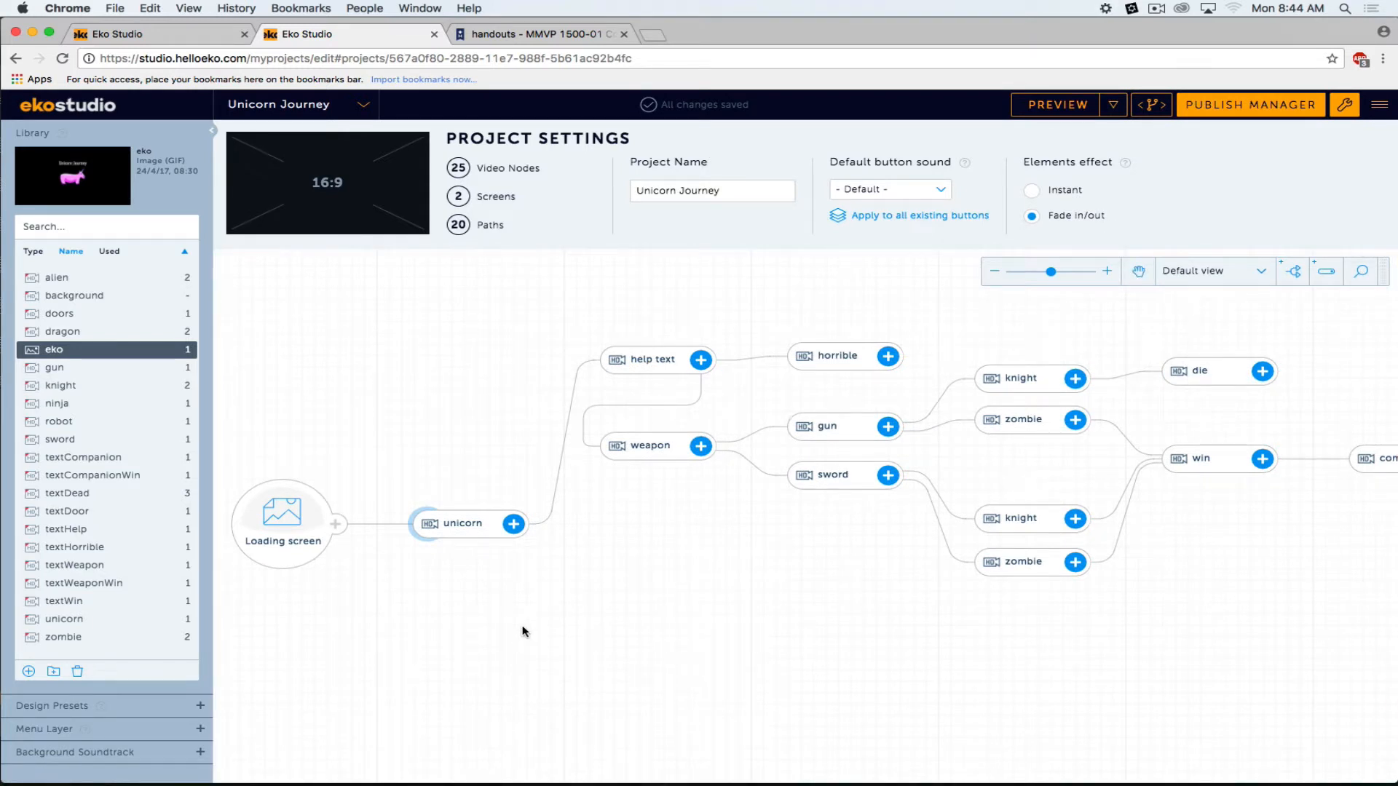
{"action": "left_click_drag", "start_coordinate": [675, 638], "coordinate": [1022, 642]}
{"action": "left_click_drag", "start_coordinate": [849, 688], "coordinate": [855, 611]}
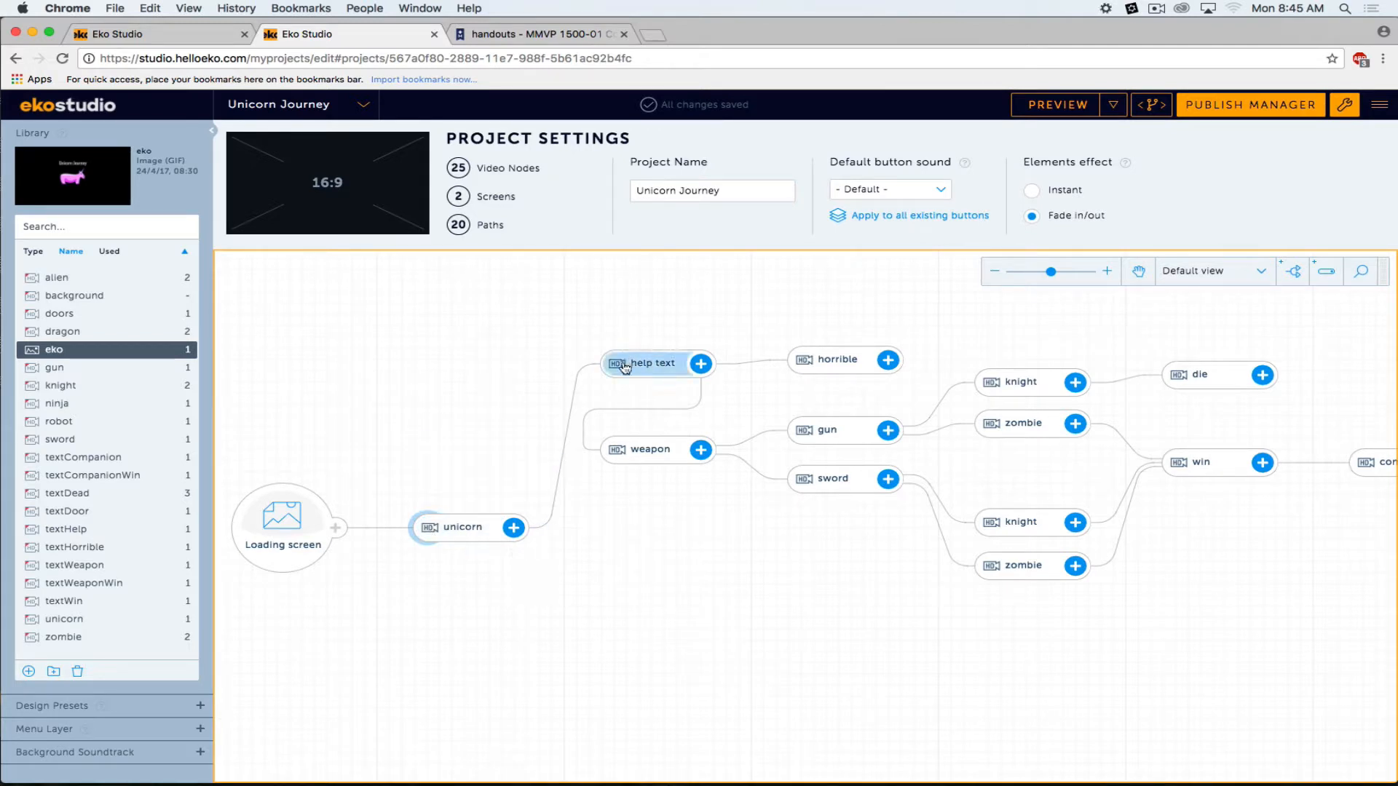
Preview the video of the unicorn node.
{"action": "mouse_move", "coordinate": [453, 536]}
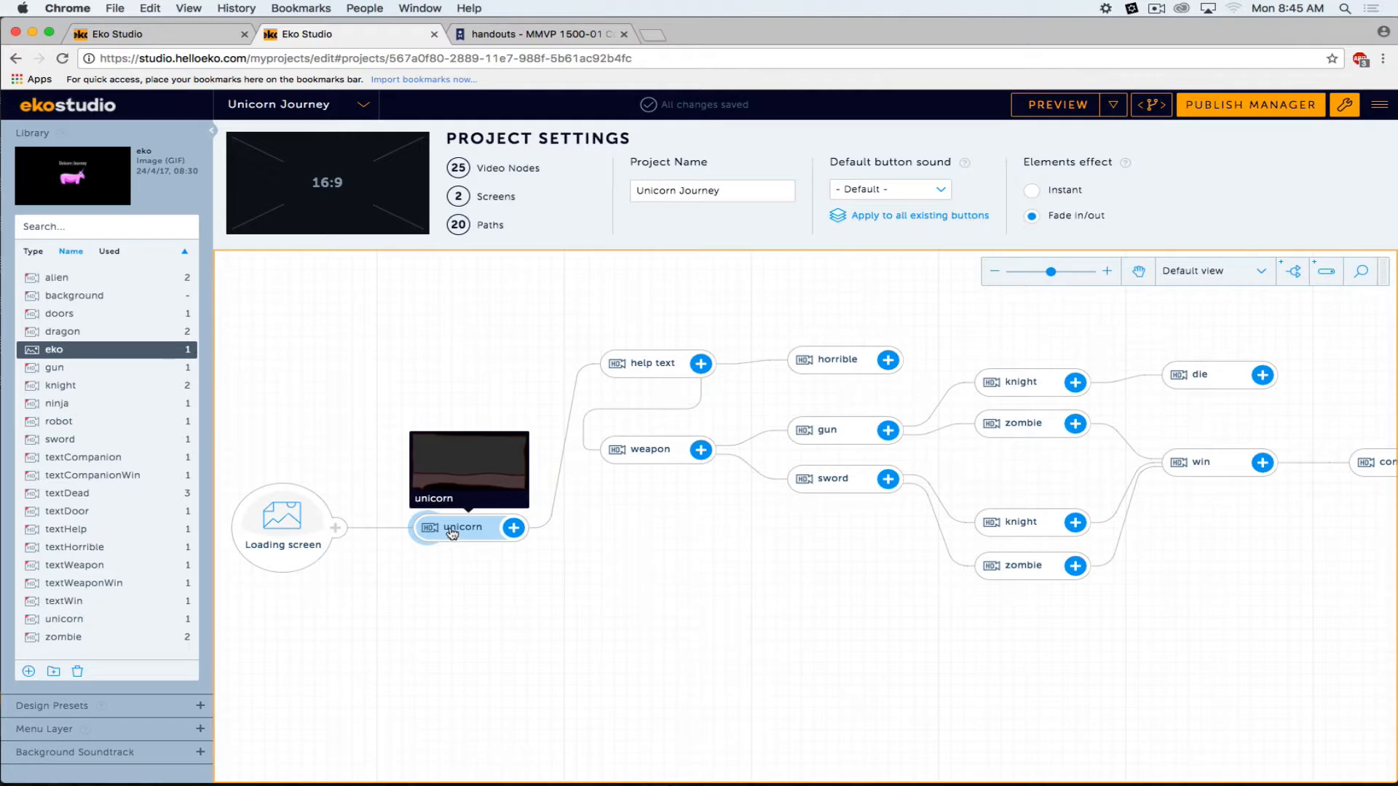
{"action": "left_click", "coordinate": [431, 529]}
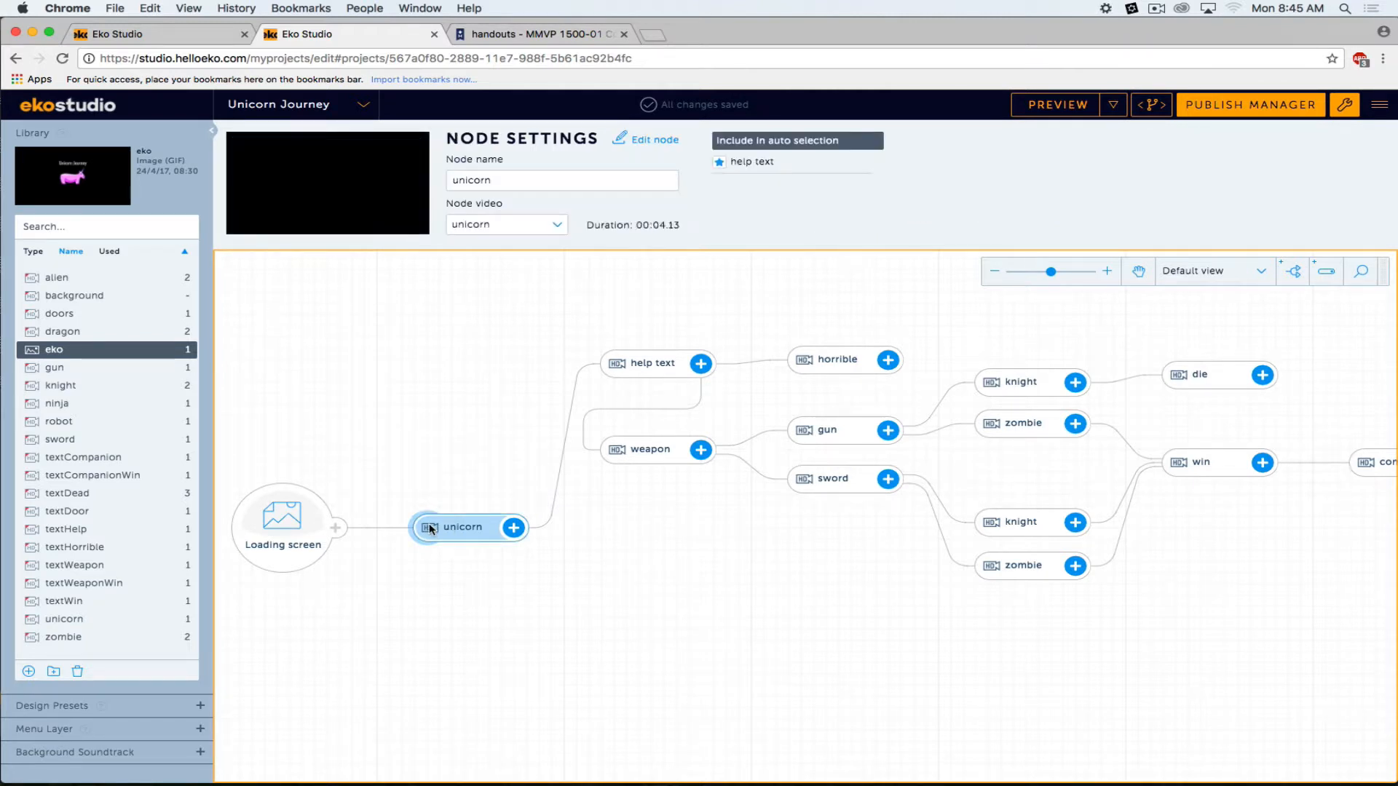
{"action": "left_click", "coordinate": [238, 227]}
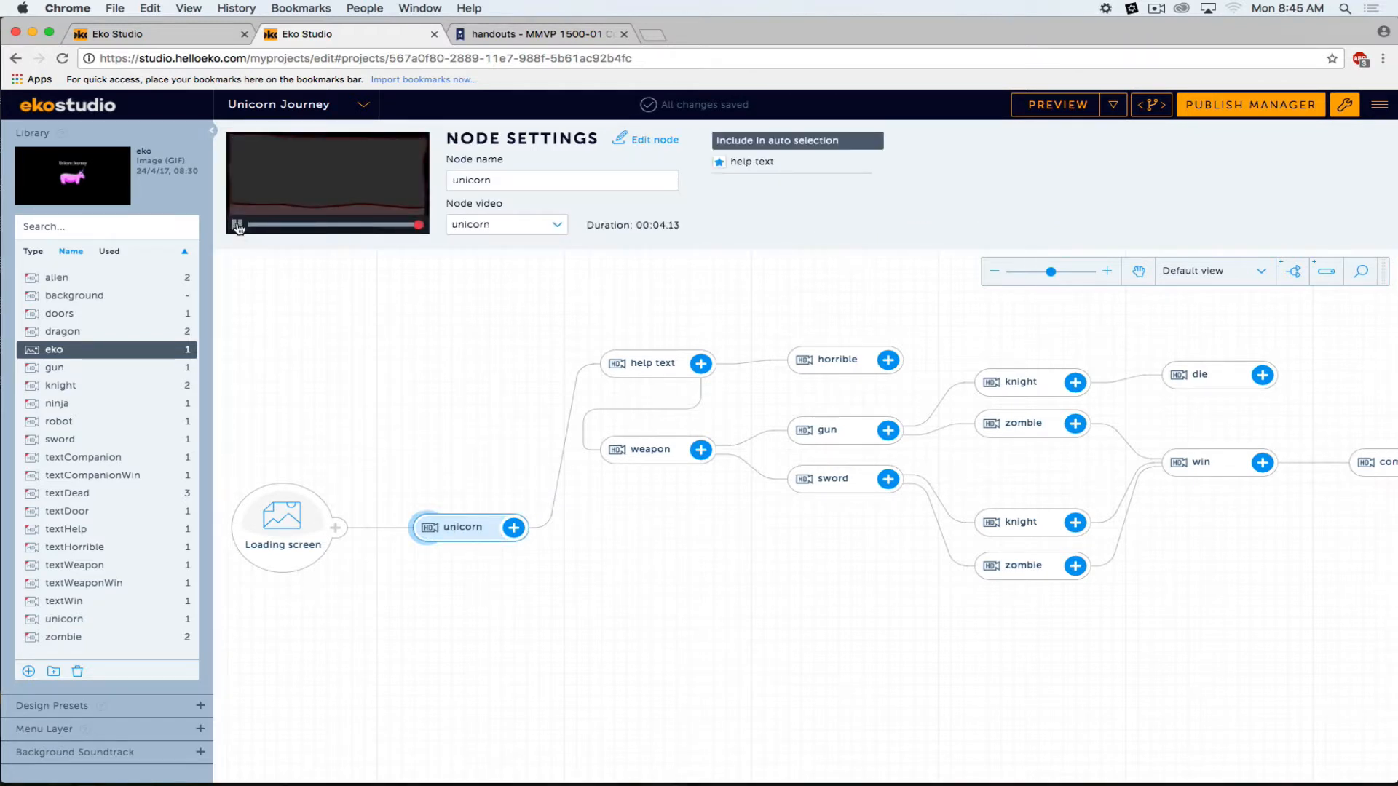
{"action": "left_click", "coordinate": [238, 227]}
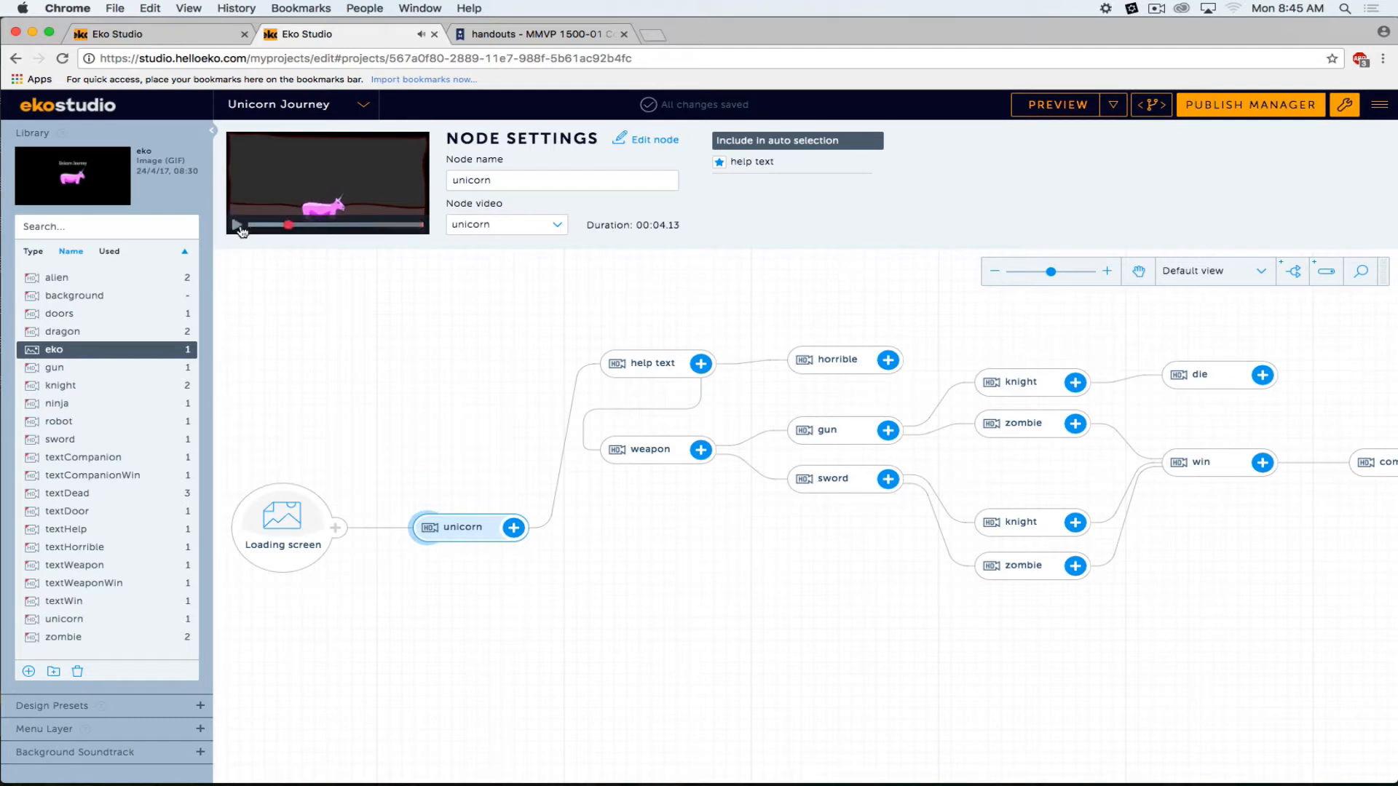
Open the help text node for editing, add a timer and place it in the video frame's upper-right corner.
{"action": "left_click", "coordinate": [621, 365]}
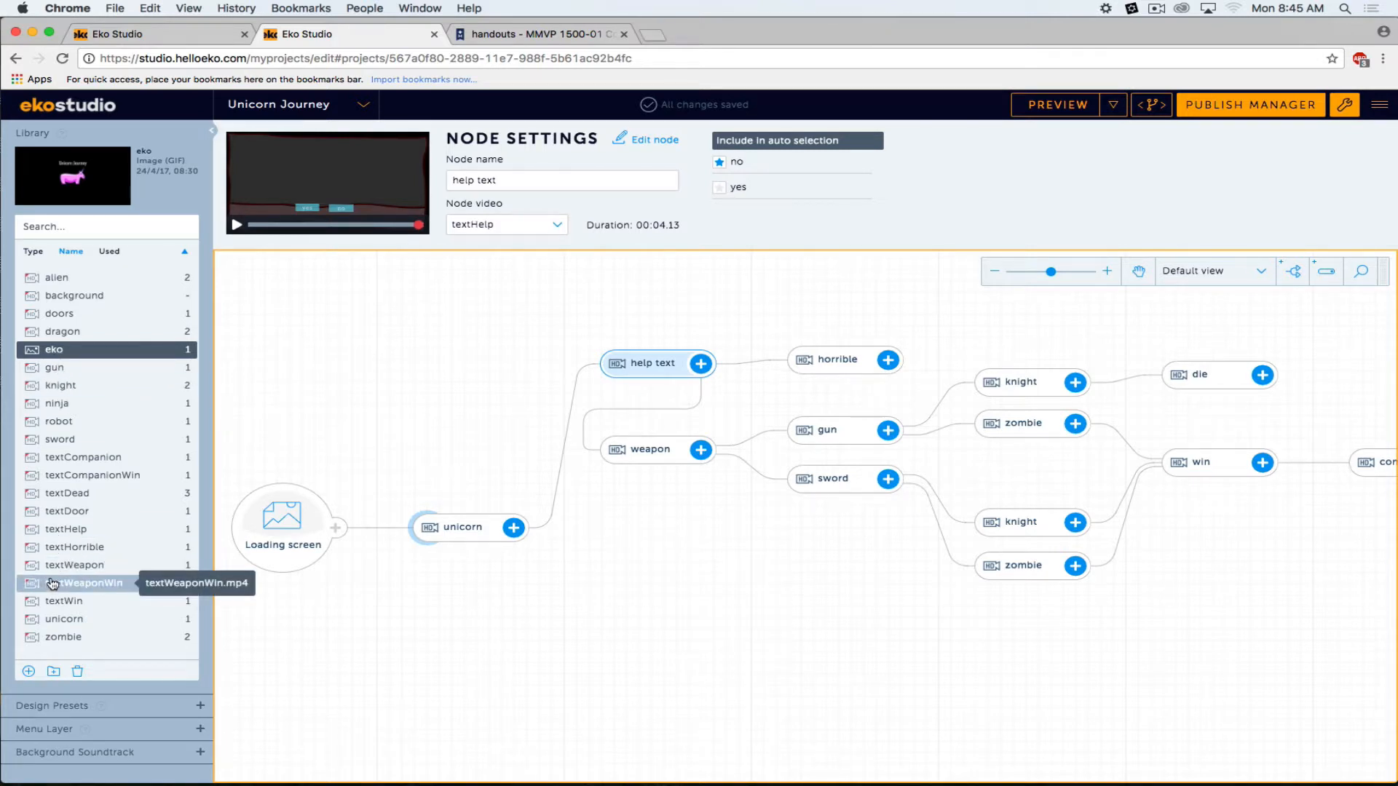
{"action": "left_click_drag", "start_coordinate": [52, 584], "coordinate": [55, 580]}
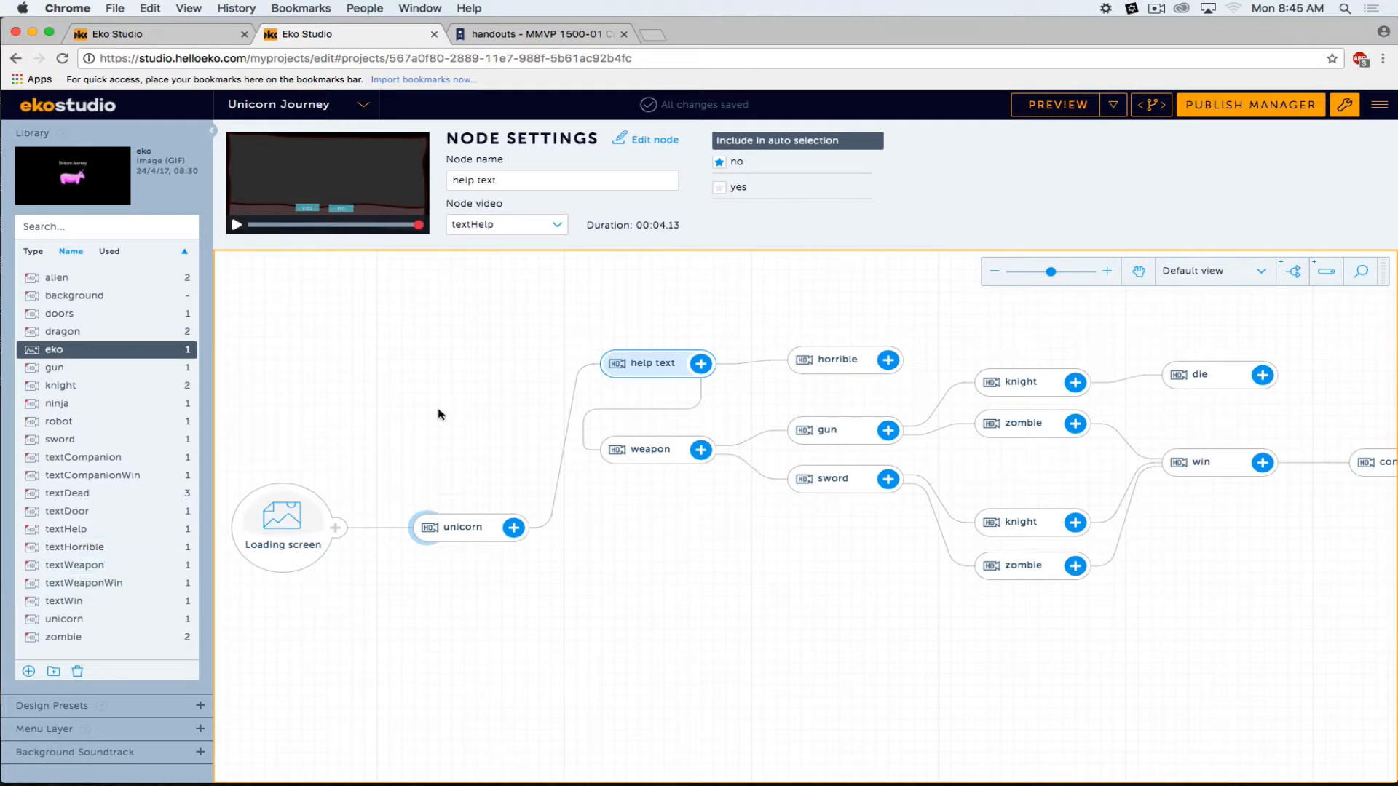
{"action": "double_click", "coordinate": [609, 366]}
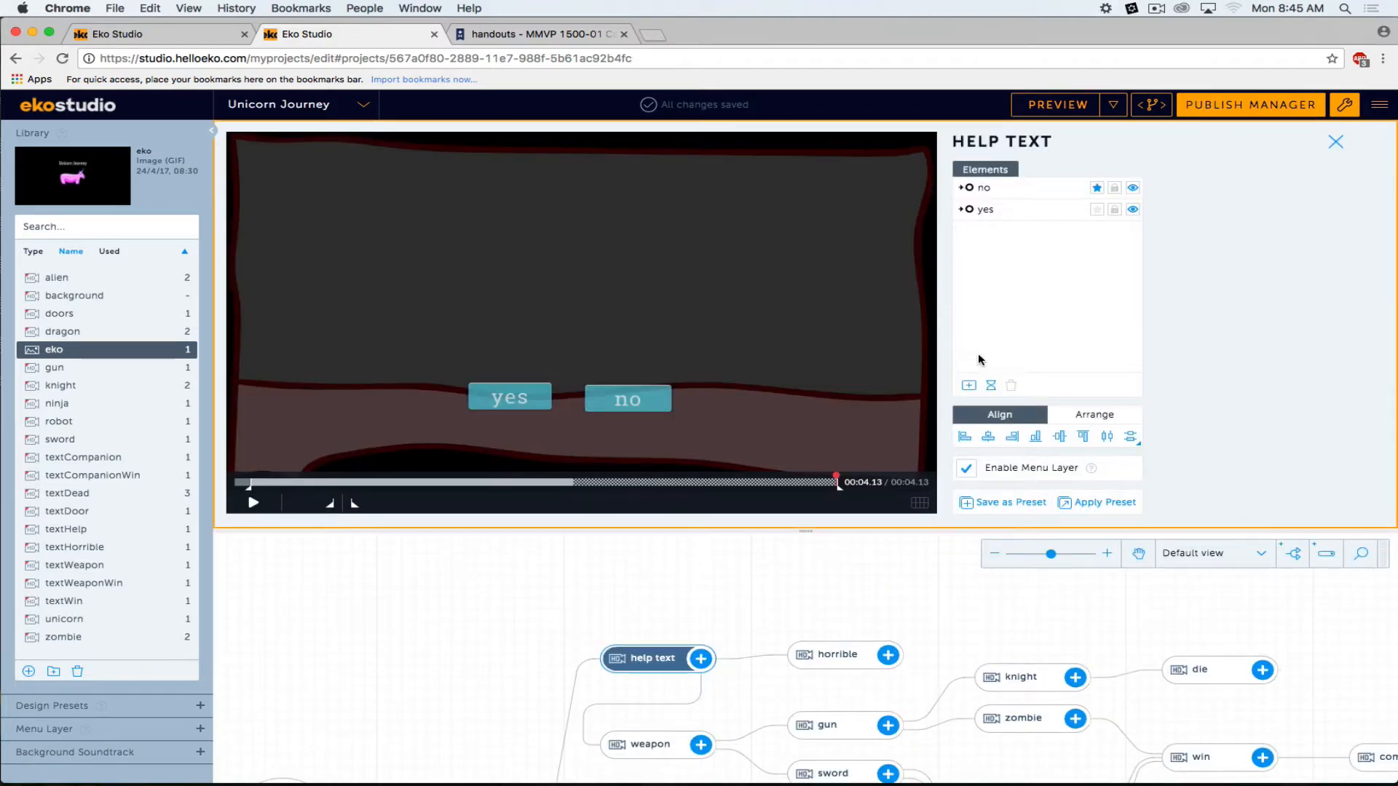
{"action": "left_click", "coordinate": [992, 386]}
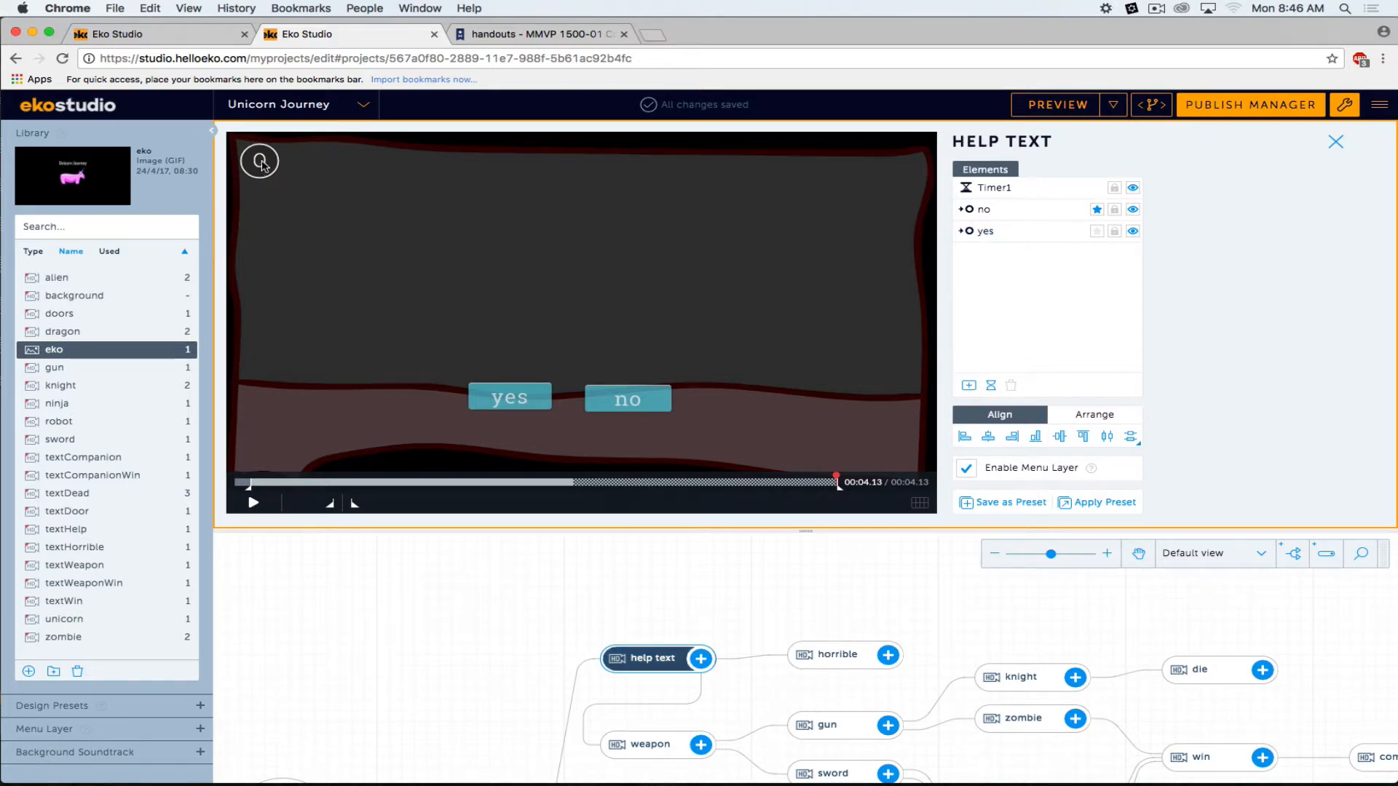
{"action": "left_click_drag", "start_coordinate": [262, 165], "coordinate": [915, 159]}
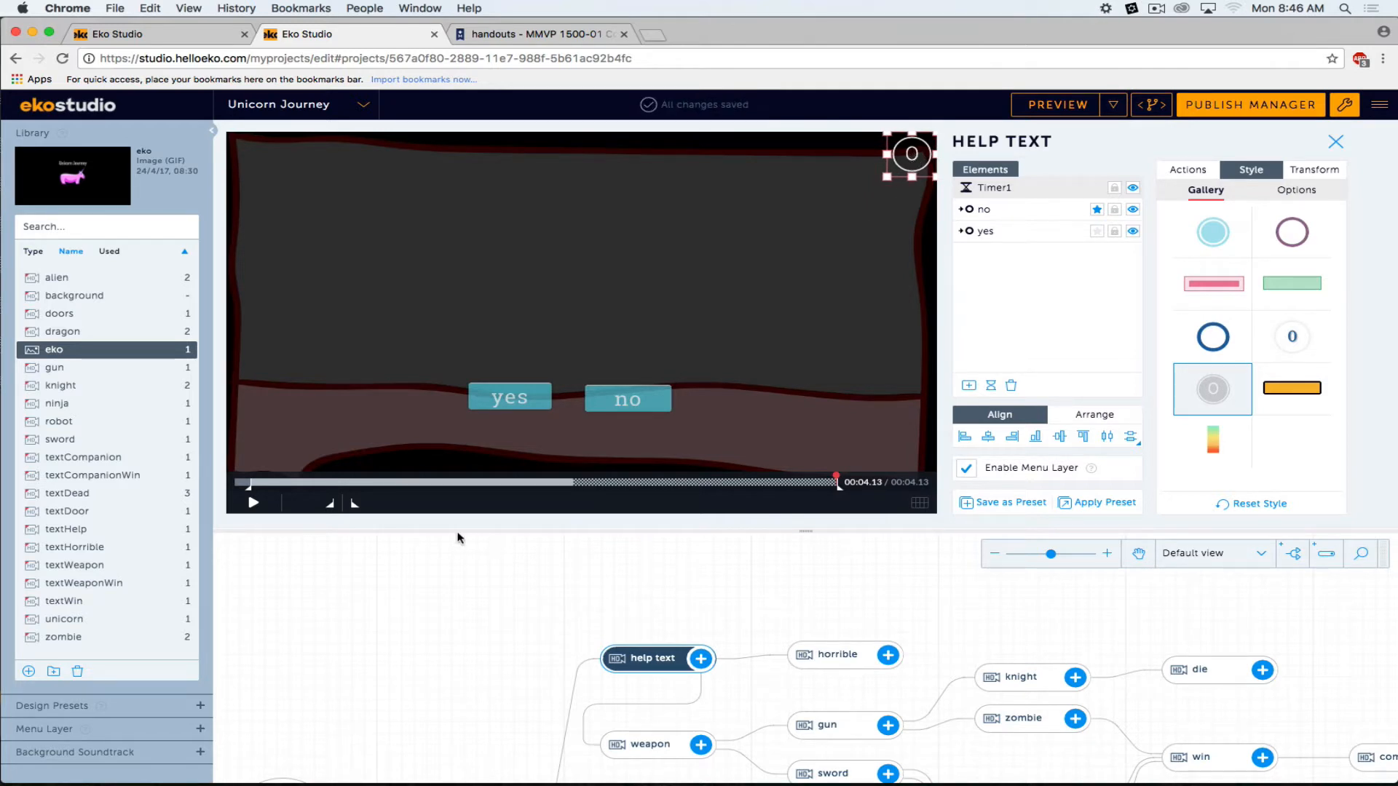
Inspect the yes and no buttons and try out the auto-selection setting of the no button.
{"action": "left_click", "coordinate": [605, 401]}
{"action": "left_click", "coordinate": [502, 399]}
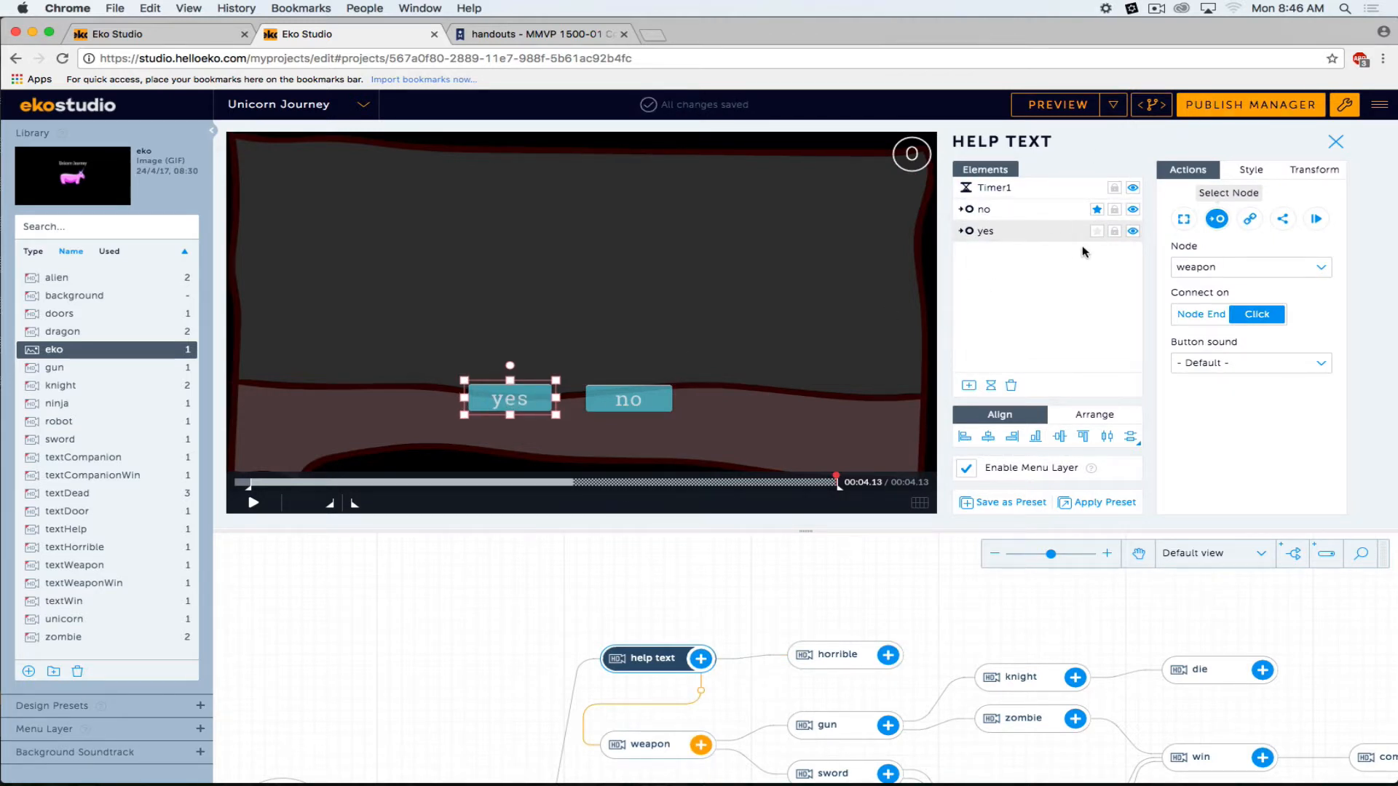
{"action": "left_click", "coordinate": [1075, 268]}
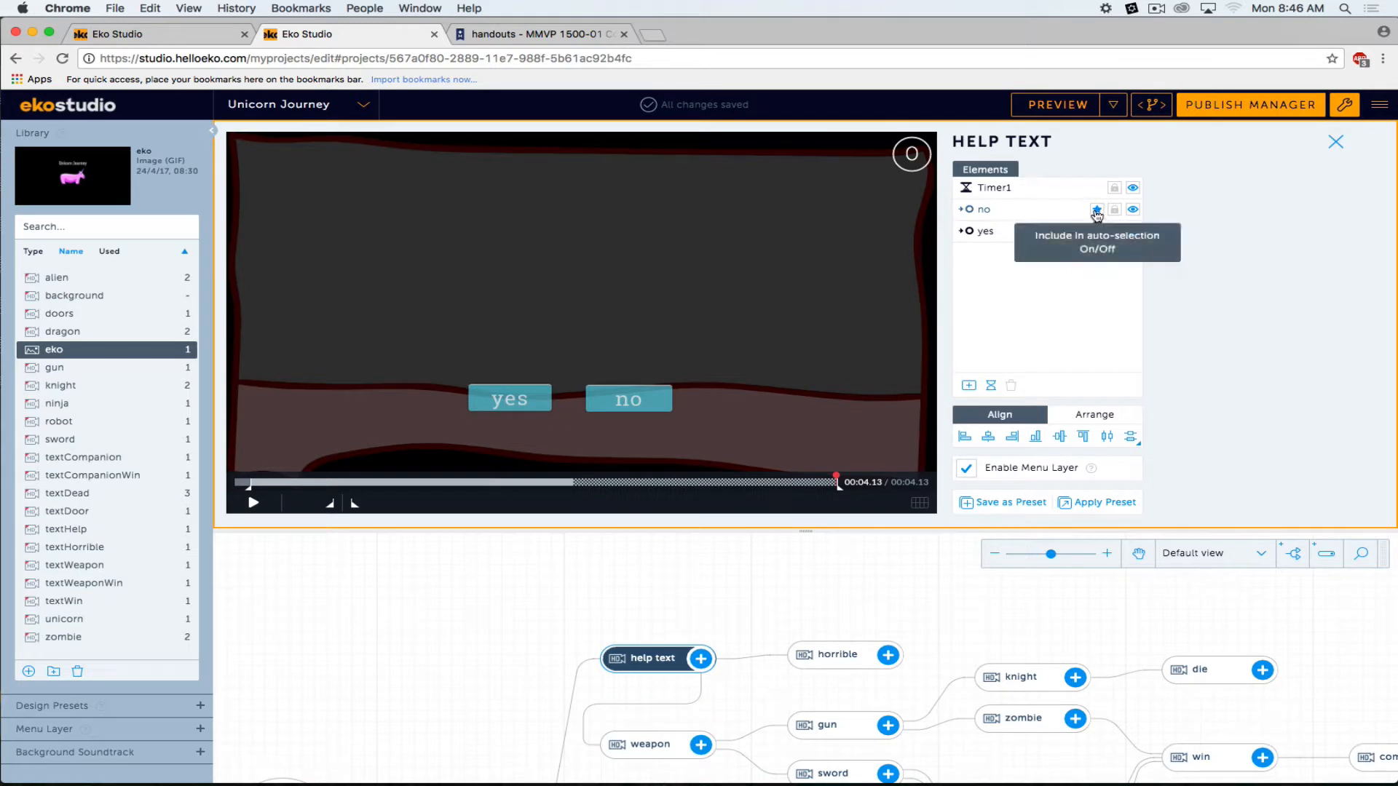
{"action": "left_click", "coordinate": [1096, 210]}
{"action": "left_click", "coordinate": [1098, 211]}
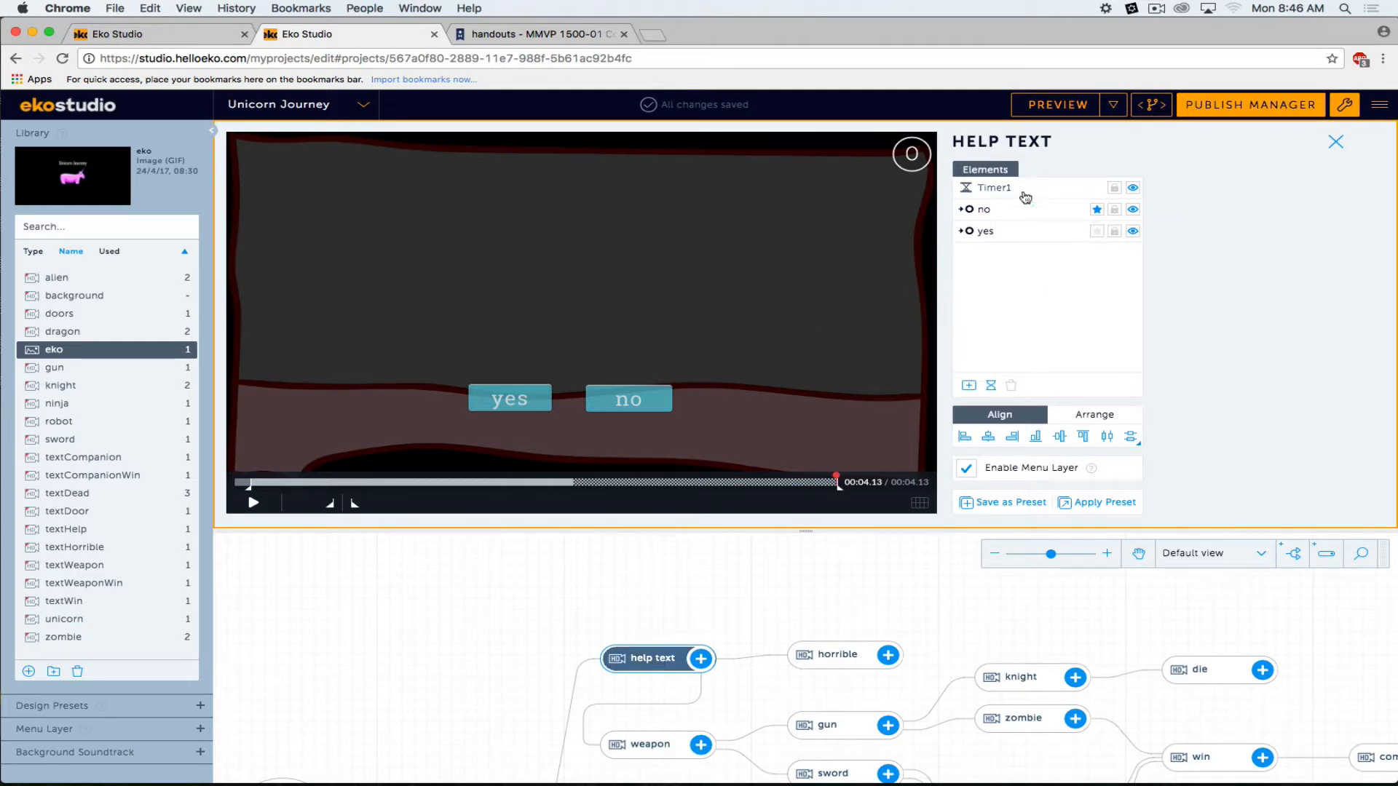
Check which nodes the no and yes buttons link to and which other target nodes are available.
{"action": "left_click", "coordinate": [986, 210]}
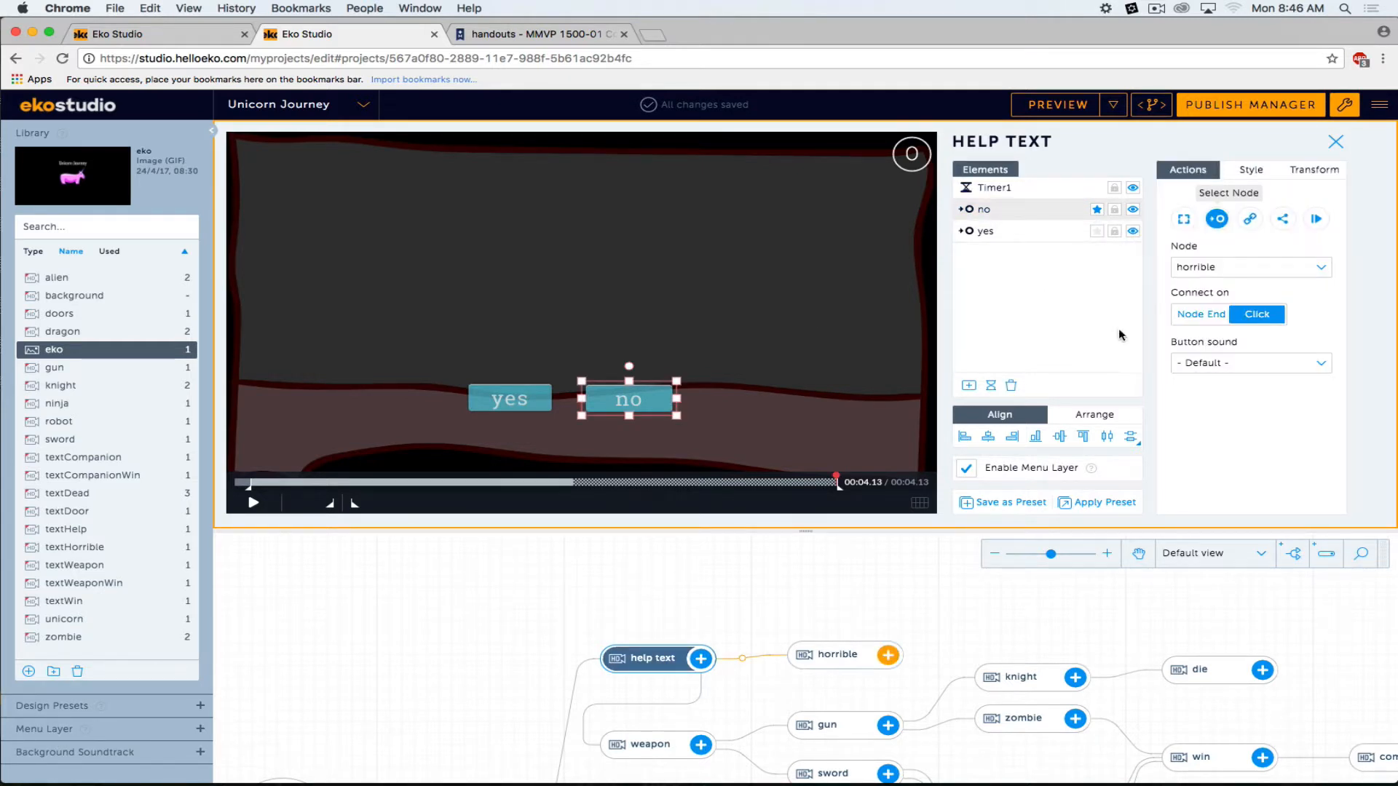
{"action": "left_click", "coordinate": [1210, 268]}
{"action": "scroll", "coordinate": [1230, 380], "scroll_direction": "down", "scroll_amount": 5}
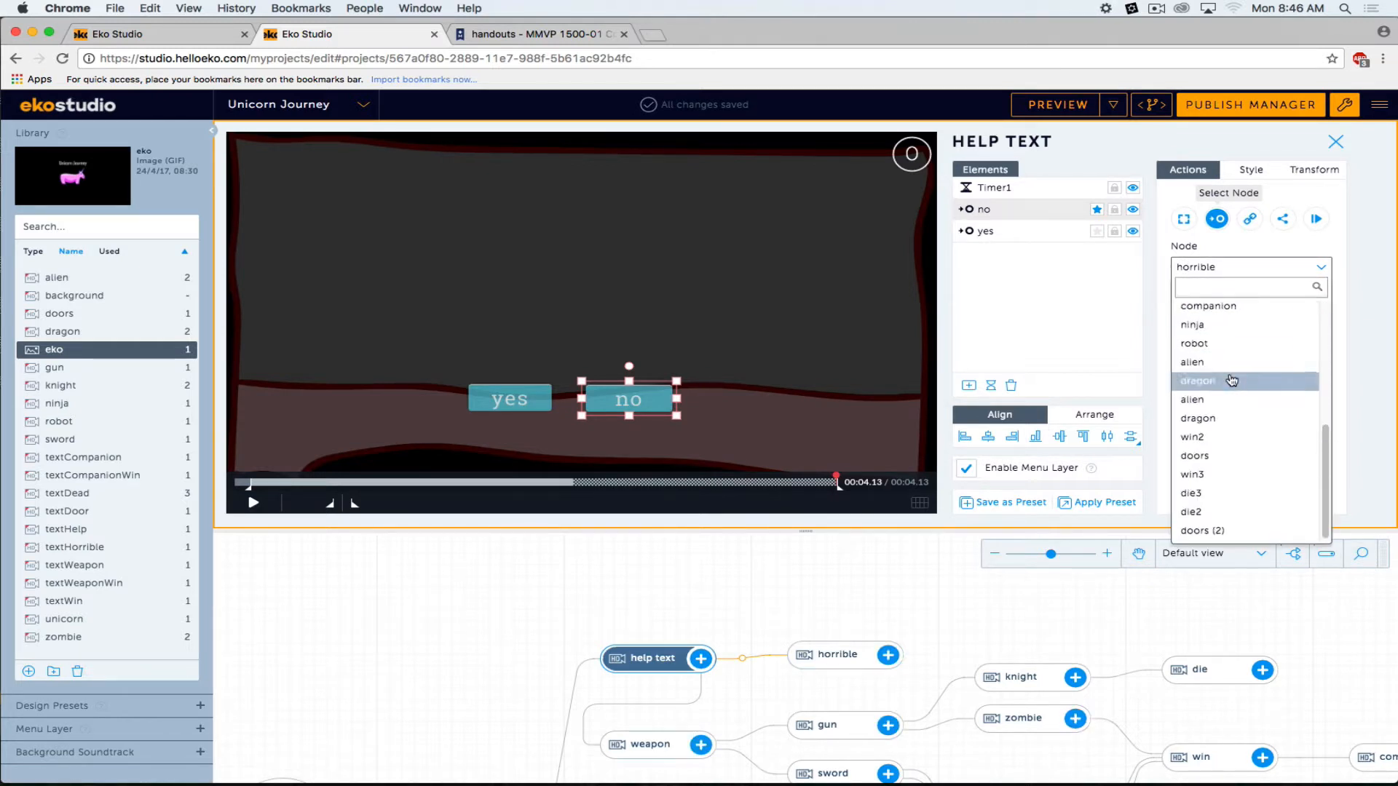
{"action": "scroll", "coordinate": [1231, 381], "scroll_direction": "up", "scroll_amount": 5}
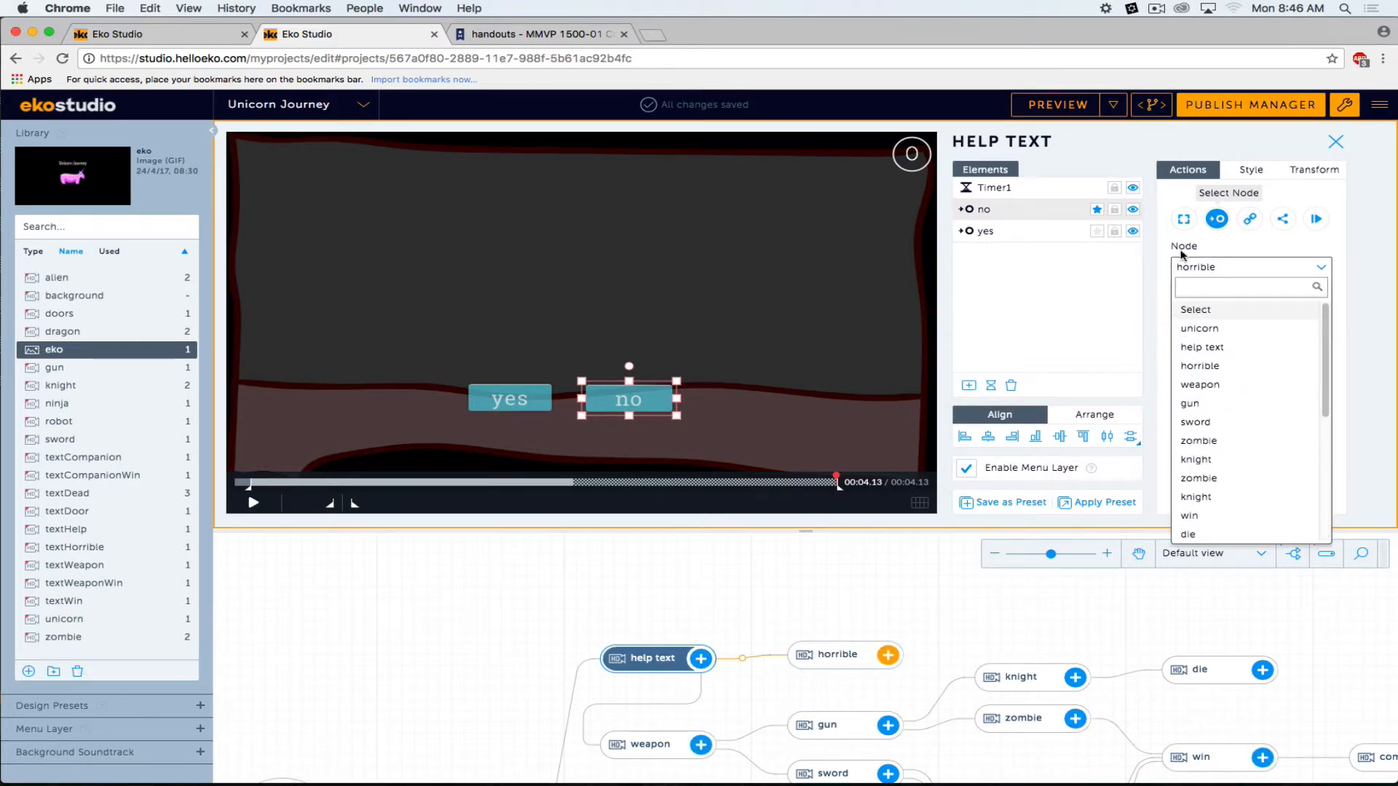
{"action": "left_click", "coordinate": [1352, 236]}
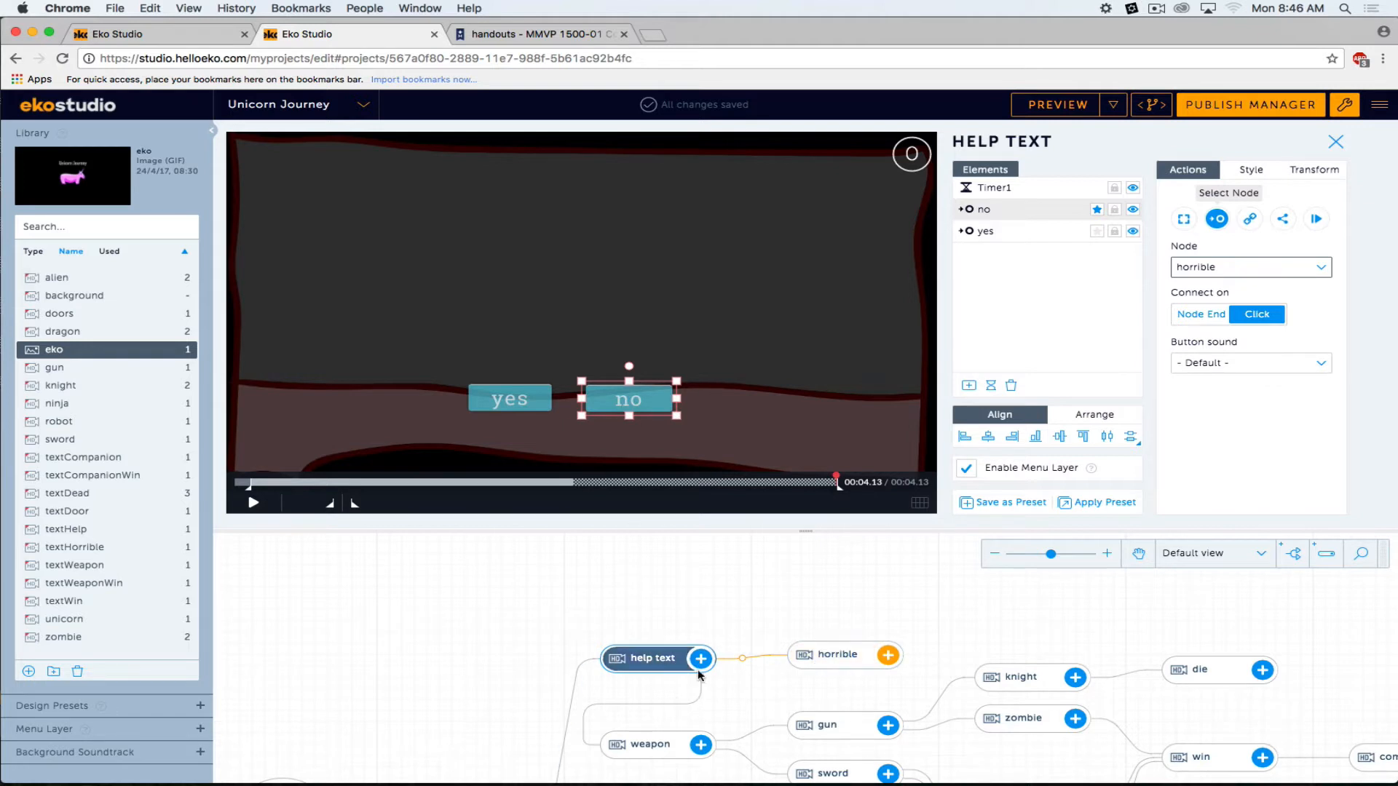
{"action": "left_click", "coordinate": [530, 396]}
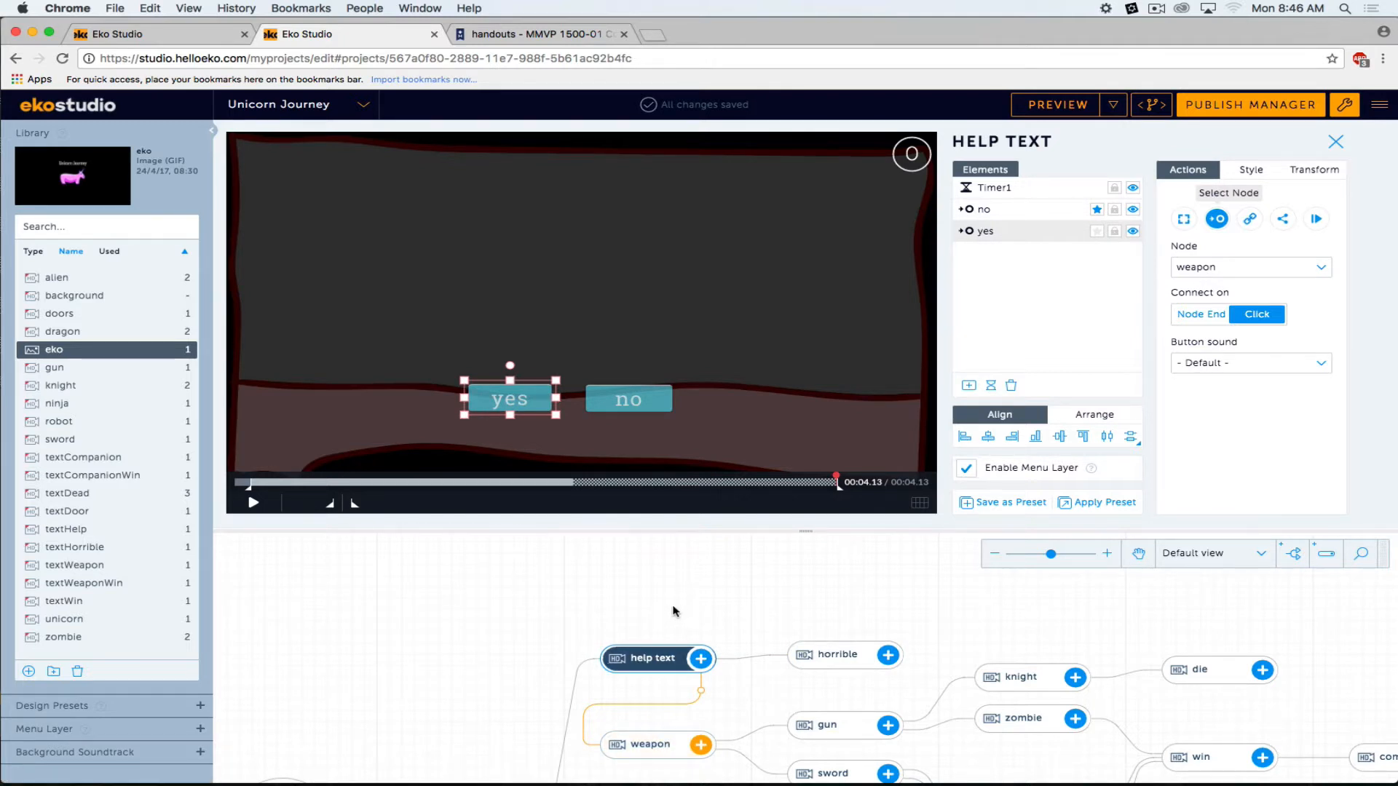
Switch from the help text node to editing the weapon node and check the targets of its gun and sword buttons.
{"action": "left_click", "coordinate": [1335, 141]}
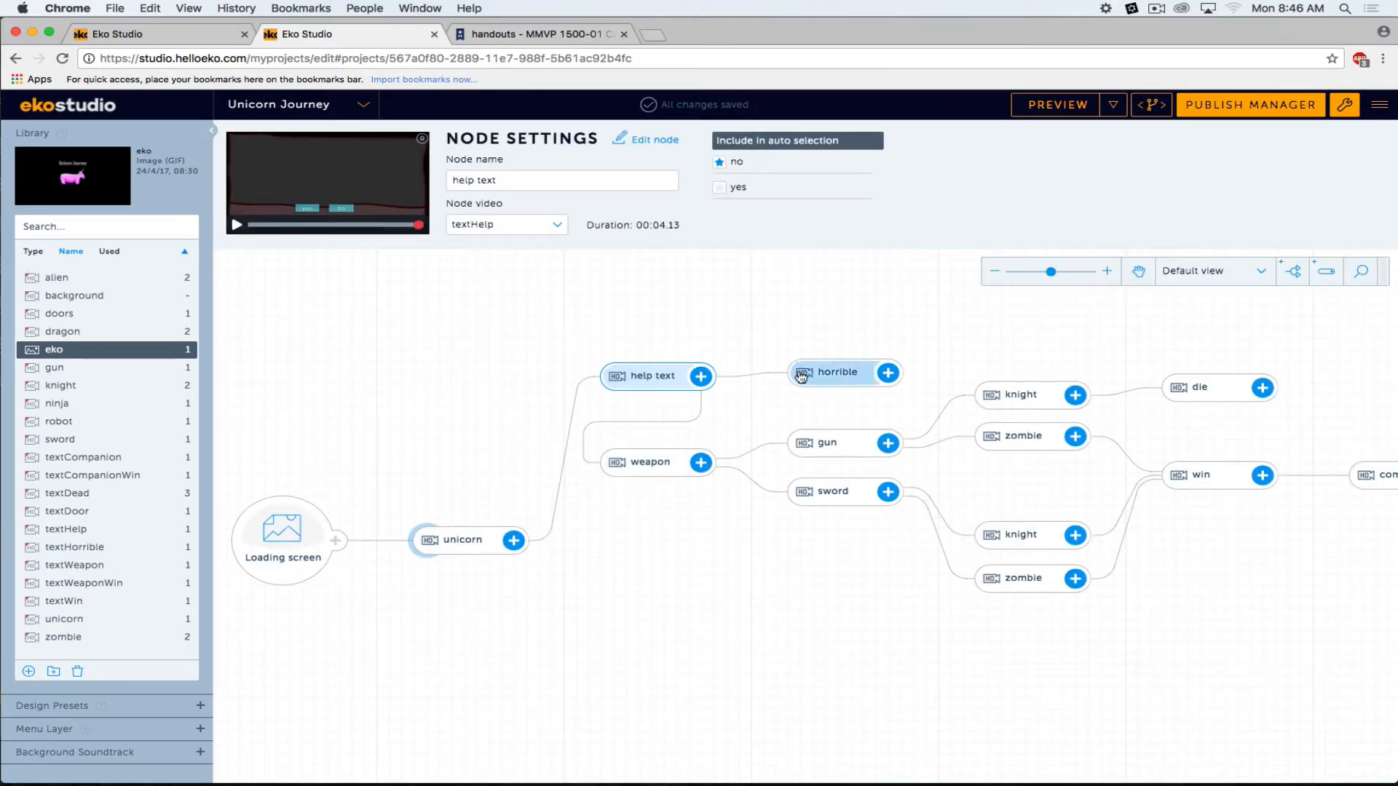
{"action": "left_click", "coordinate": [634, 470]}
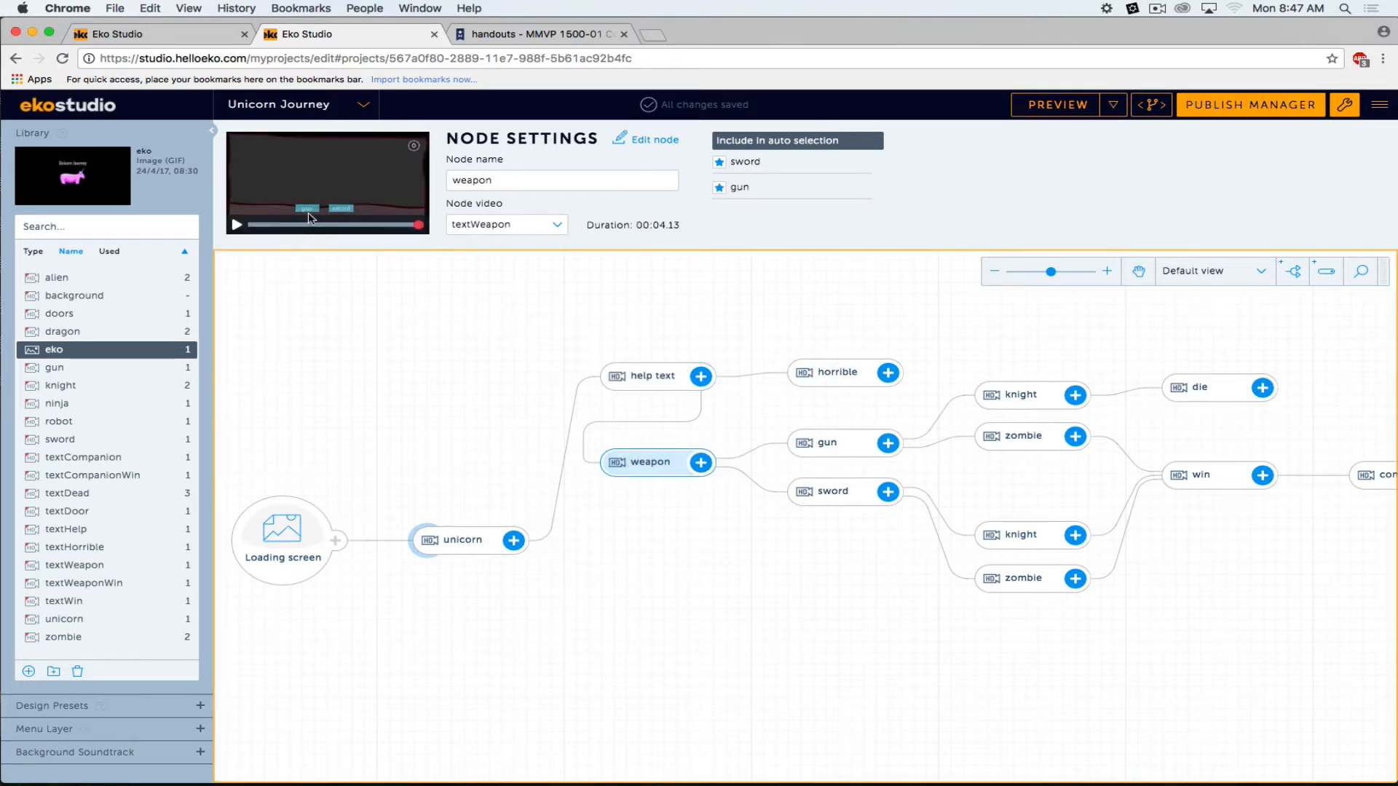
{"action": "double_click", "coordinate": [608, 463]}
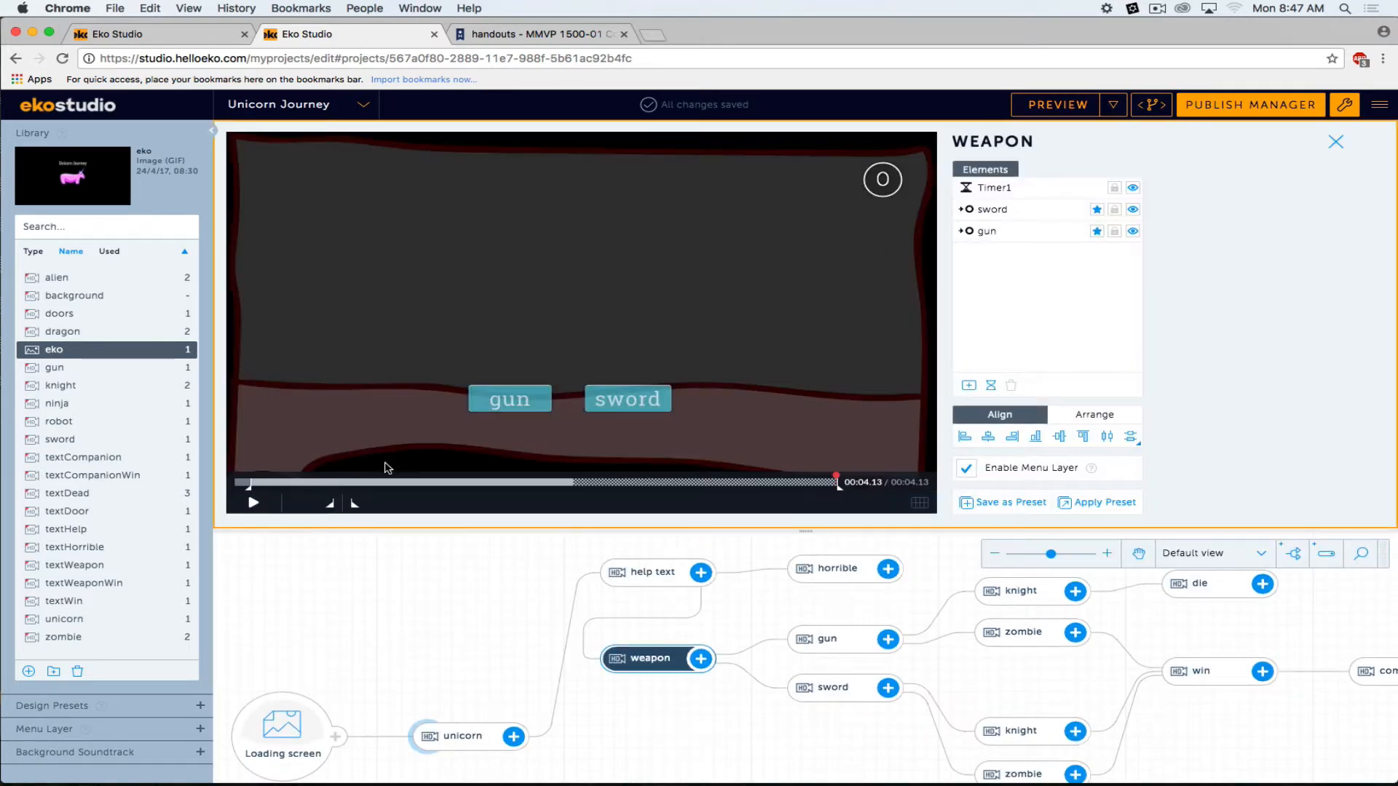
{"action": "left_click", "coordinate": [513, 402]}
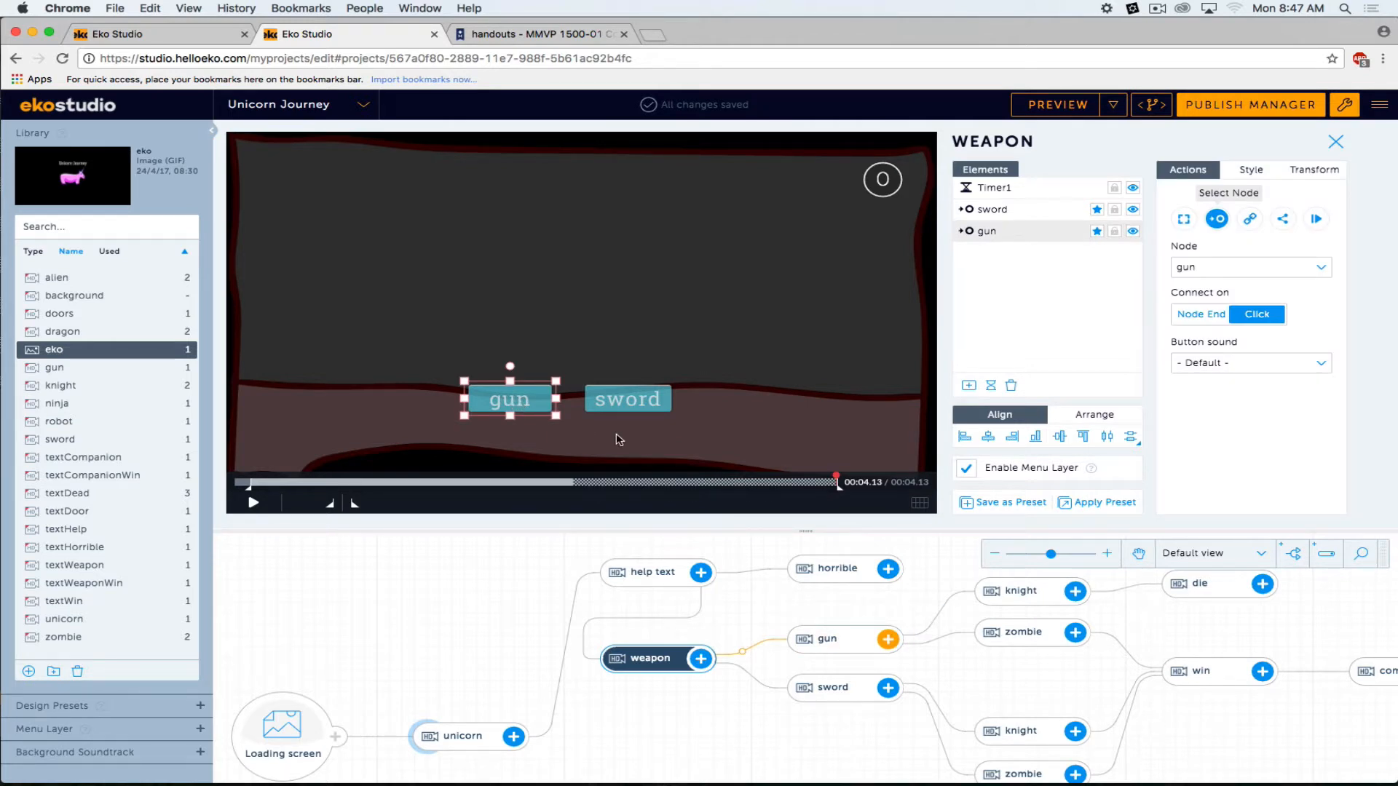
{"action": "left_click", "coordinate": [613, 400]}
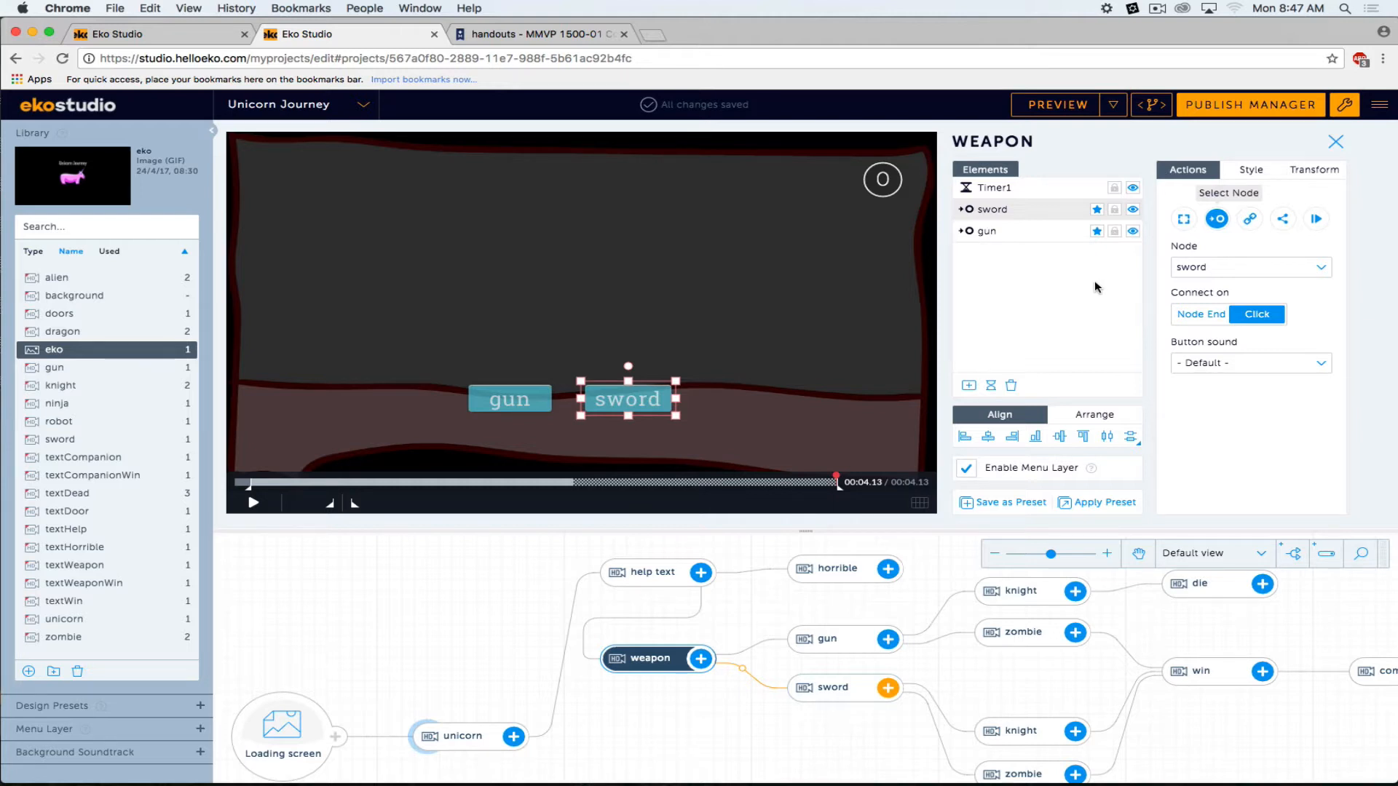
Add a new child node to the weapon node and exclude the sword and gun buttons from auto-selection.
{"action": "left_click", "coordinate": [700, 659]}
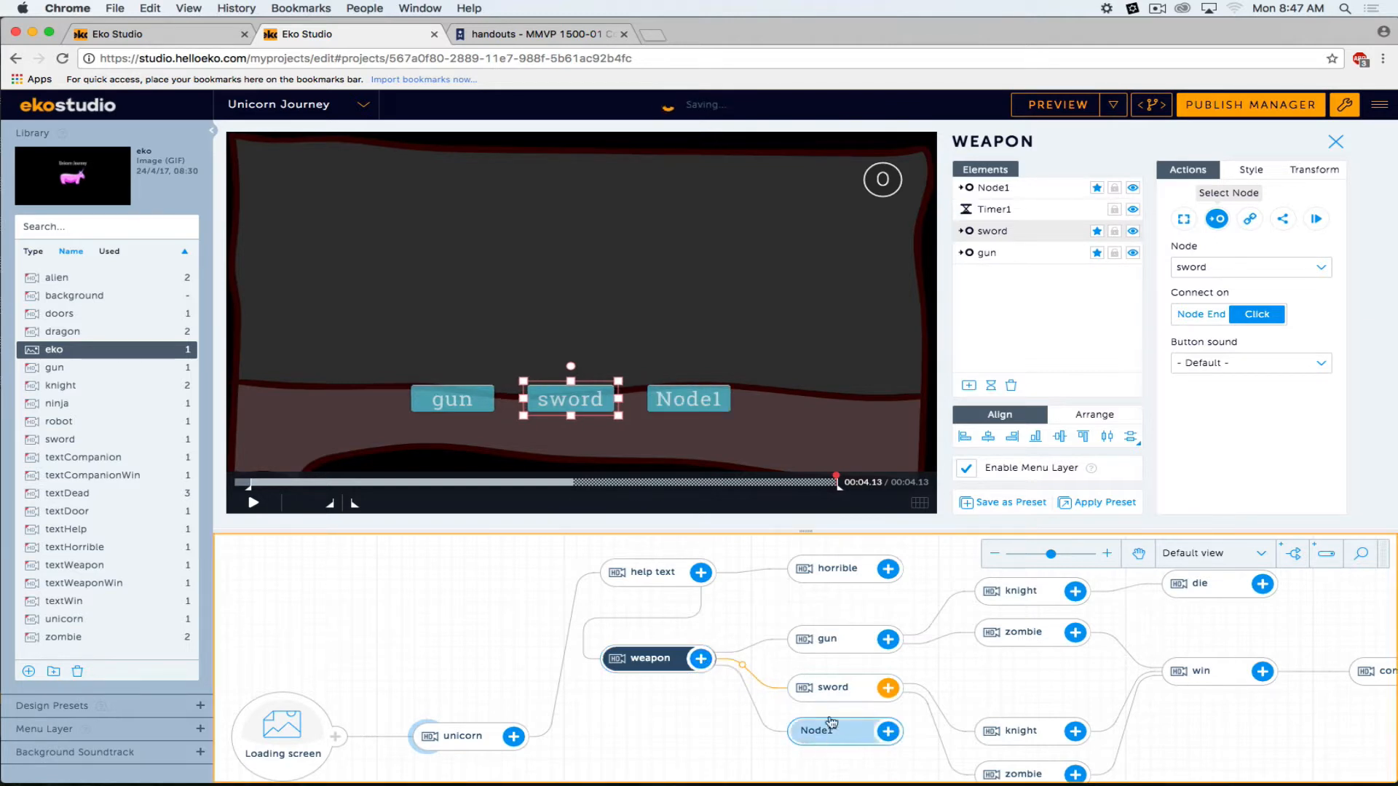
{"action": "left_click", "coordinate": [823, 731]}
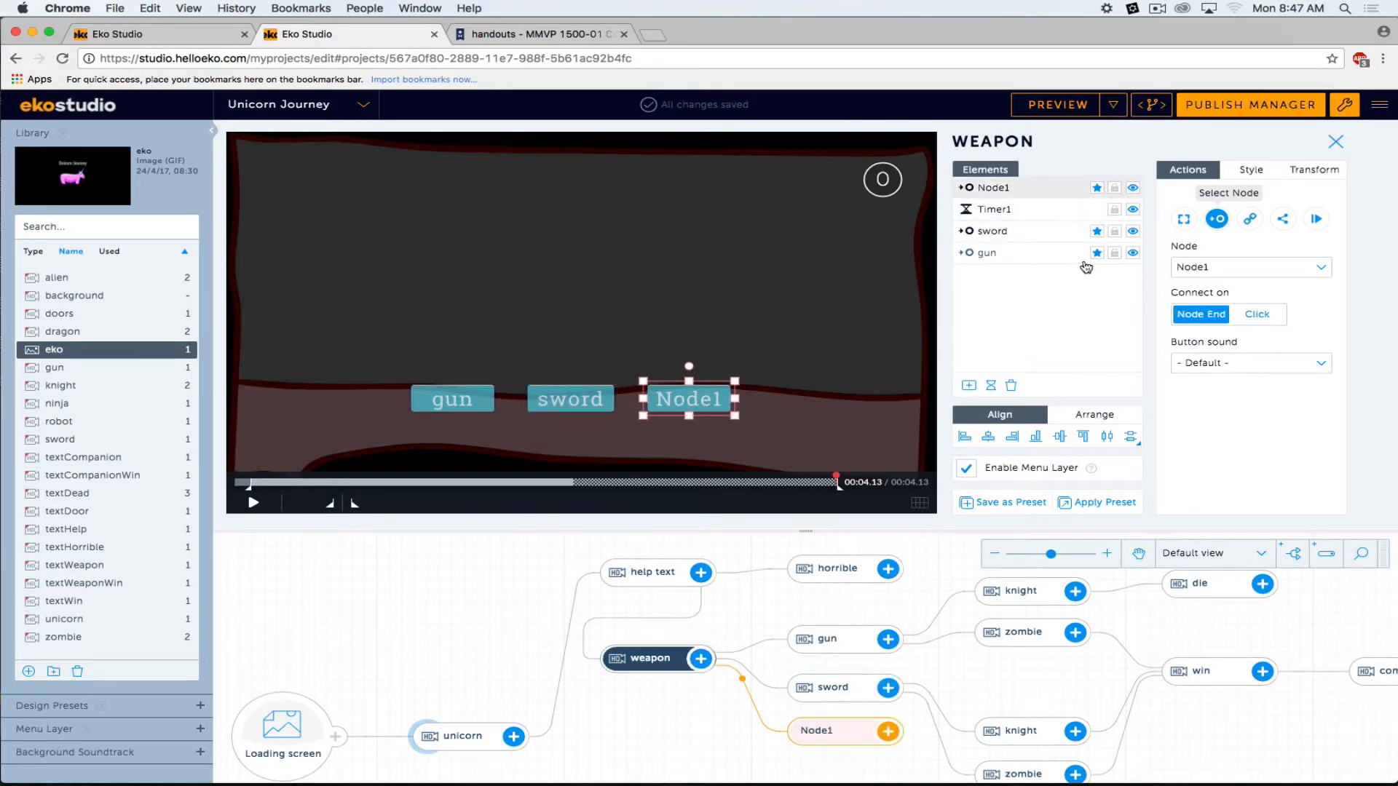
{"action": "left_click", "coordinate": [1096, 232]}
{"action": "left_click", "coordinate": [1098, 253]}
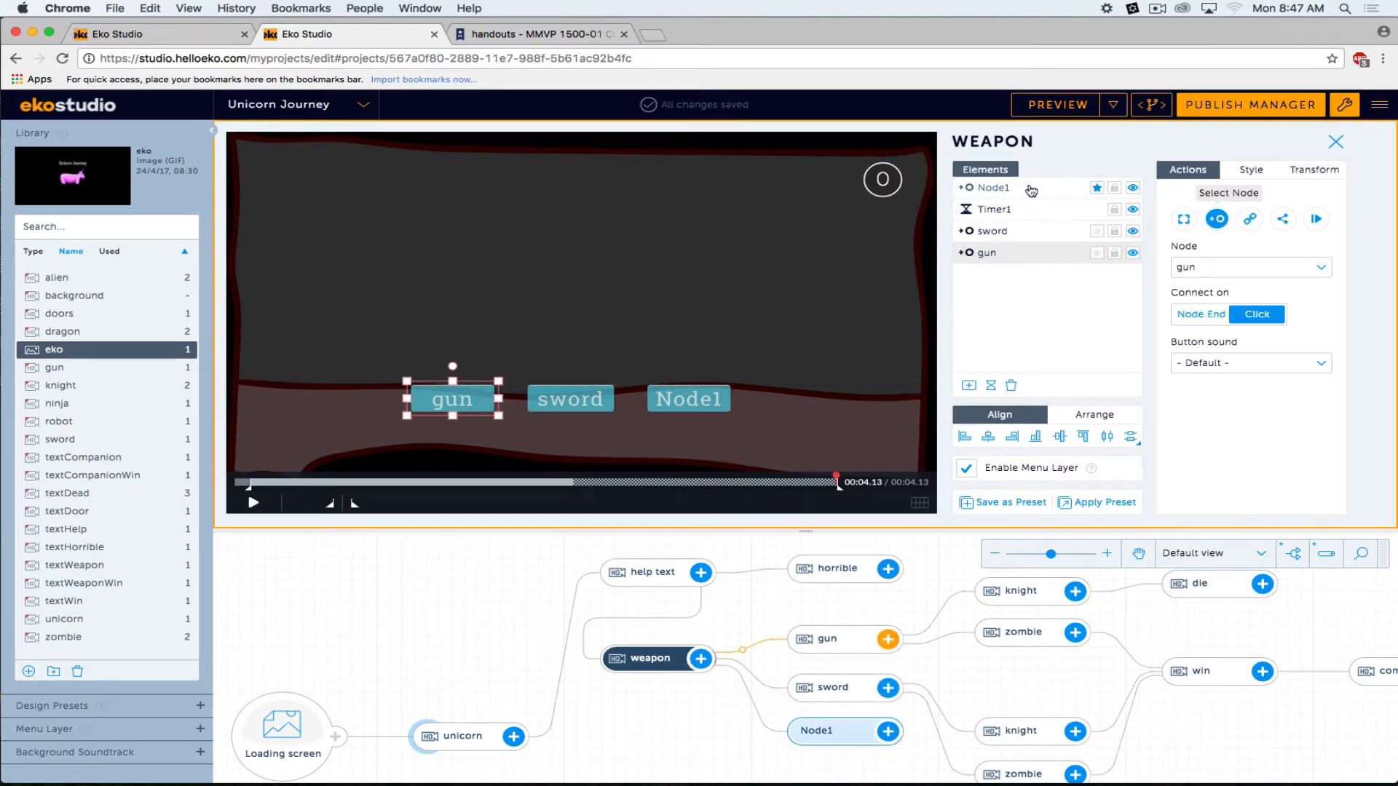
Set the Node1 button's opacity to 0% in the weapon node and move it beside the timer, at position 630, 46.
{"action": "double_click", "coordinate": [815, 735]}
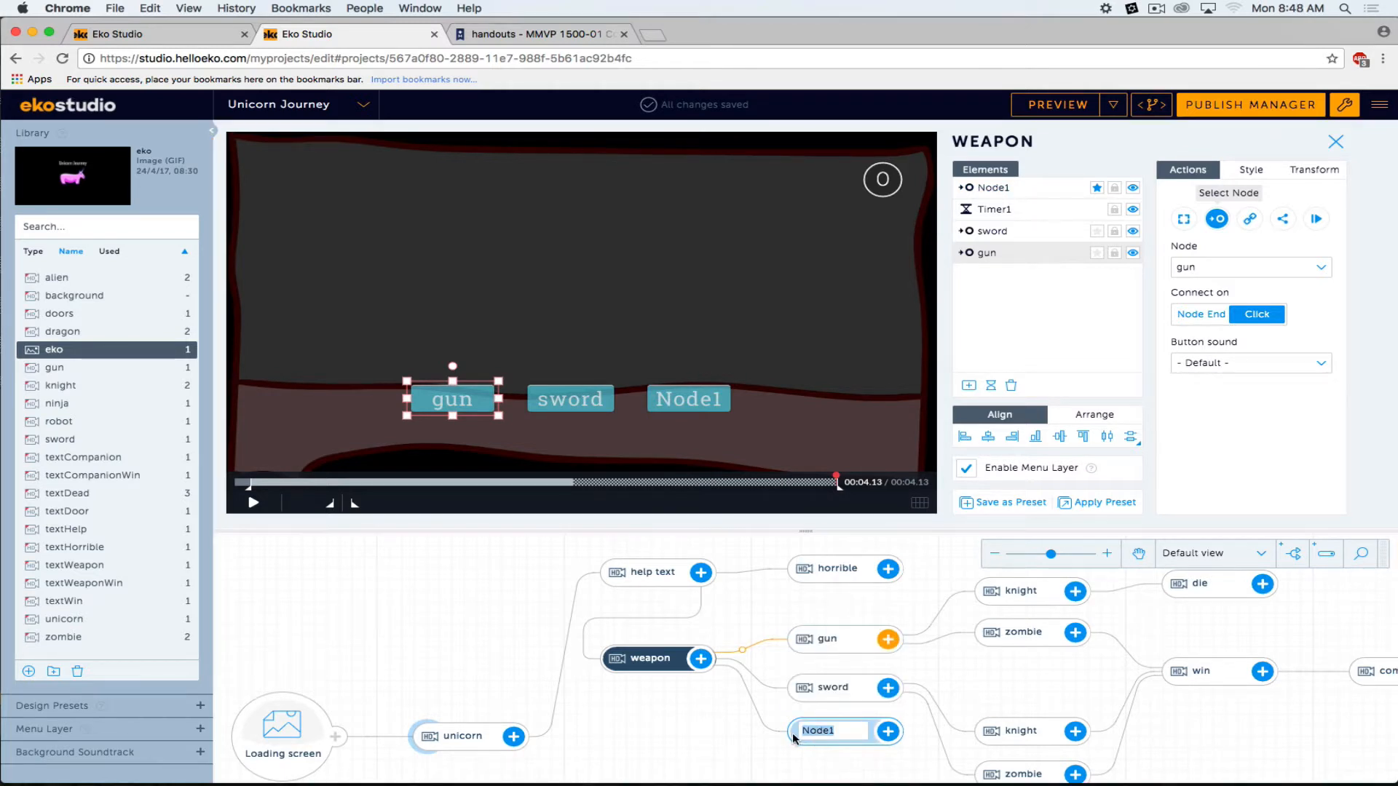
{"action": "left_click", "coordinate": [752, 544]}
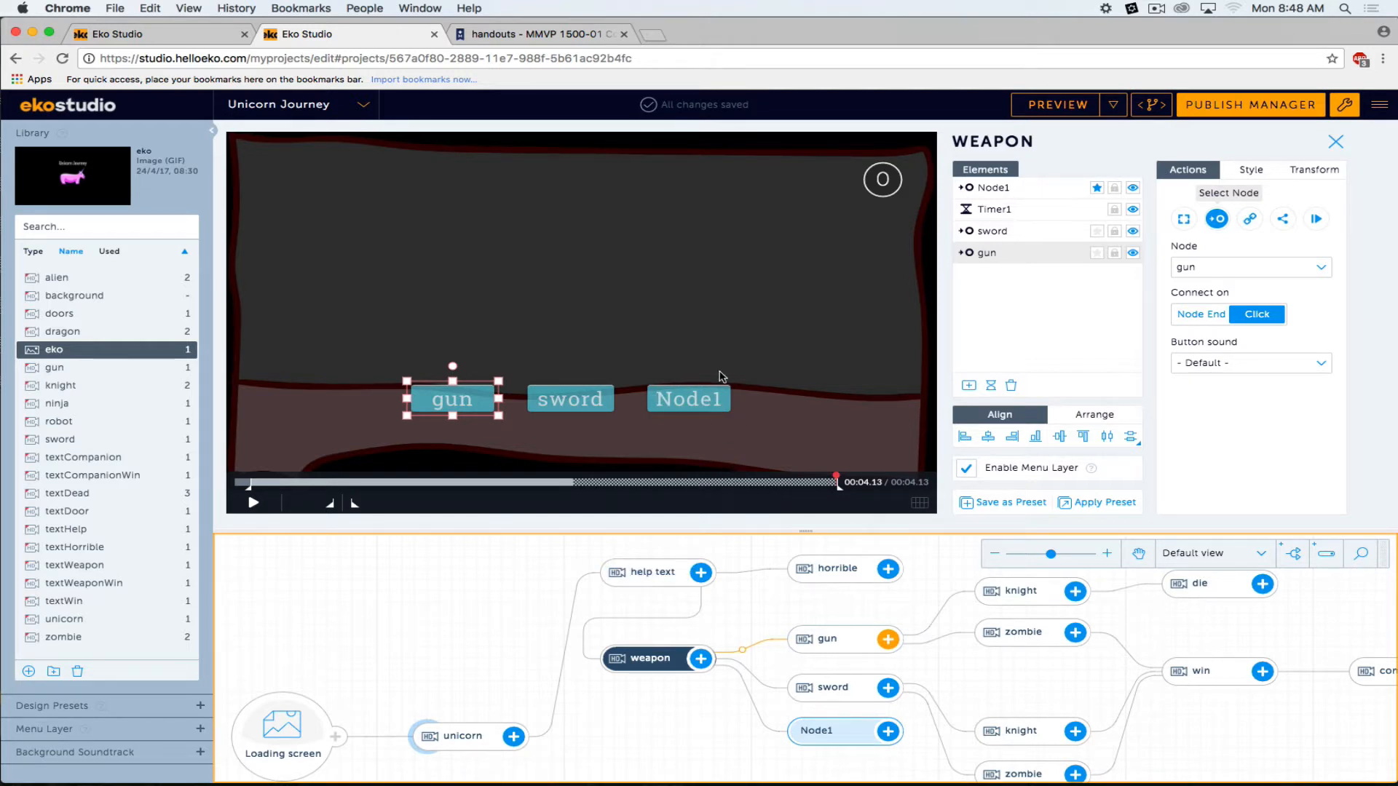
{"action": "left_click", "coordinate": [709, 394]}
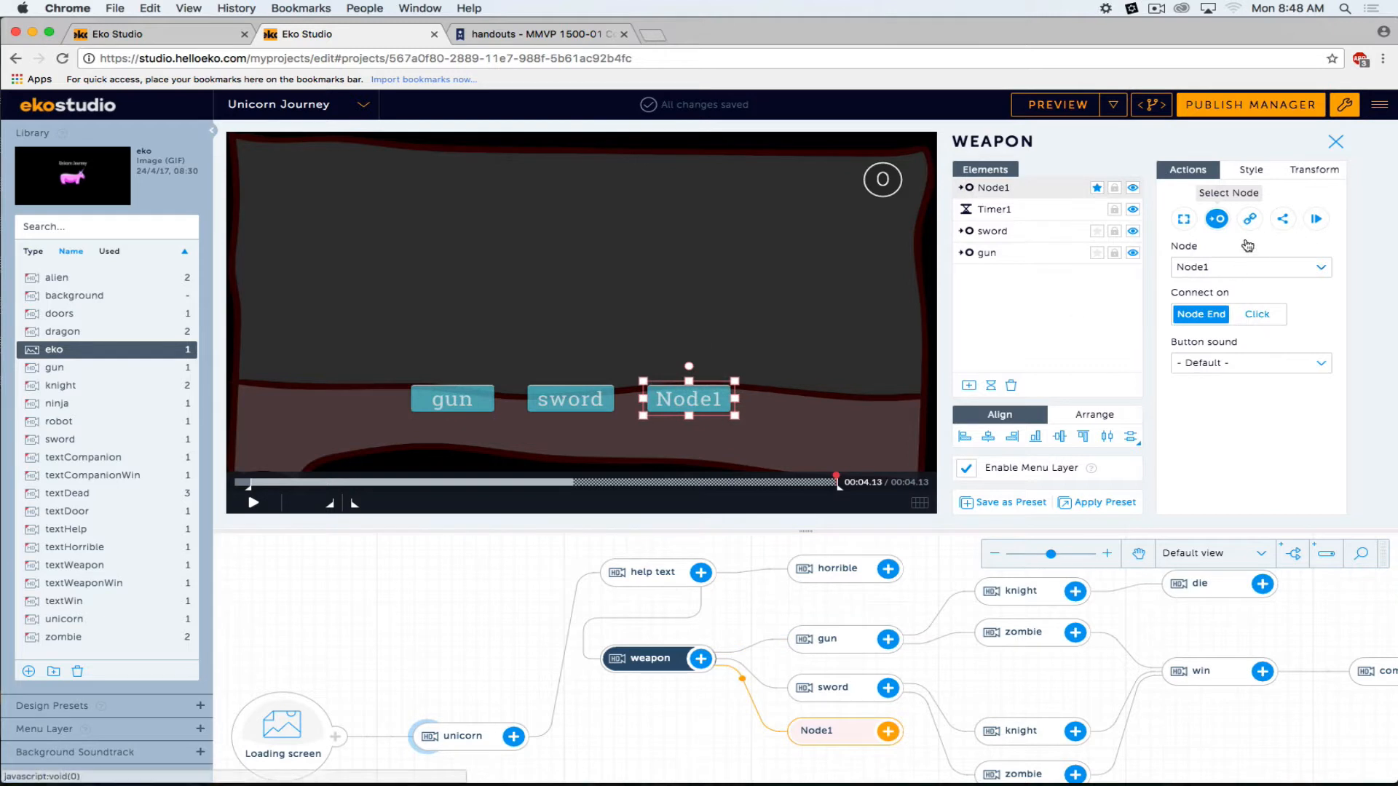
{"action": "left_click", "coordinate": [1313, 171]}
{"action": "left_click", "coordinate": [1313, 171]}
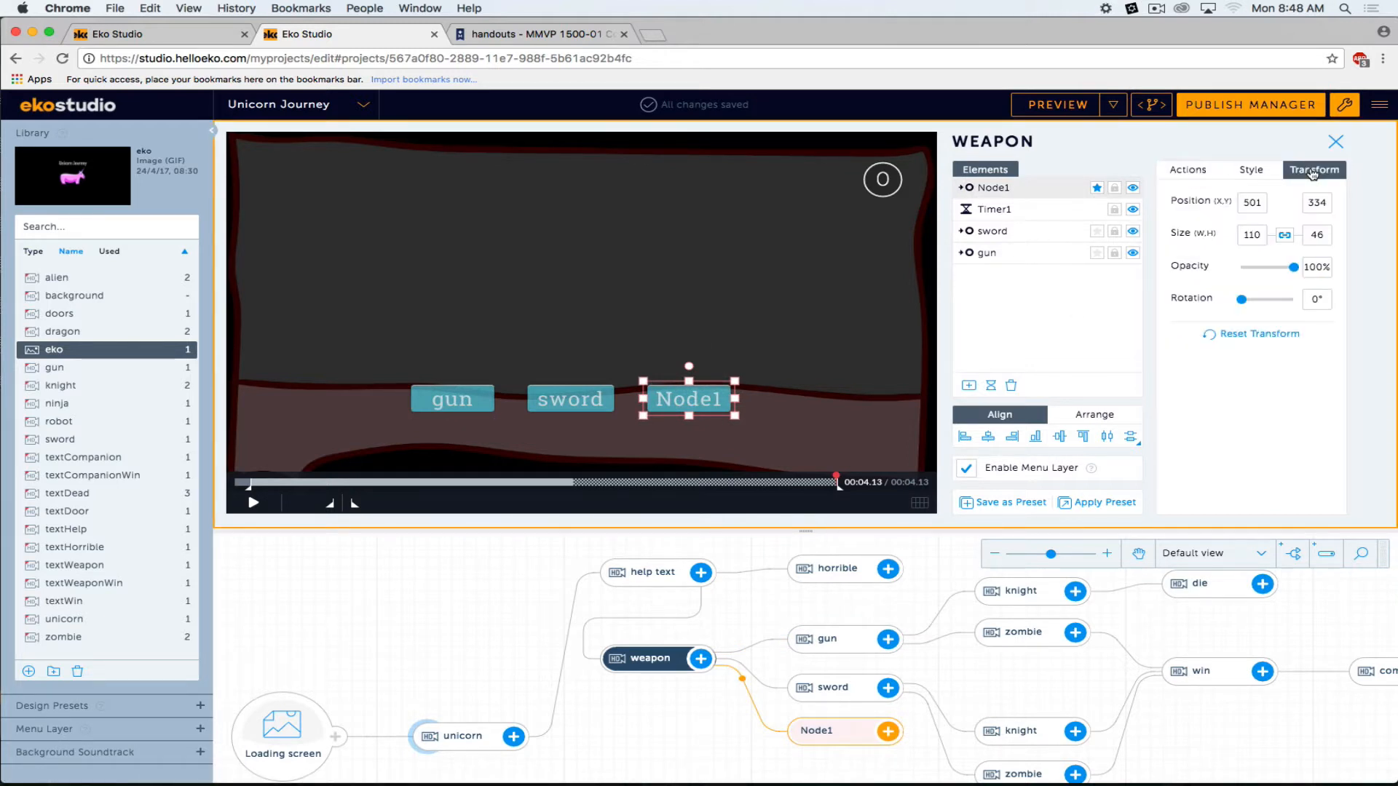
{"action": "left_click_drag", "start_coordinate": [1294, 267], "coordinate": [1229, 266]}
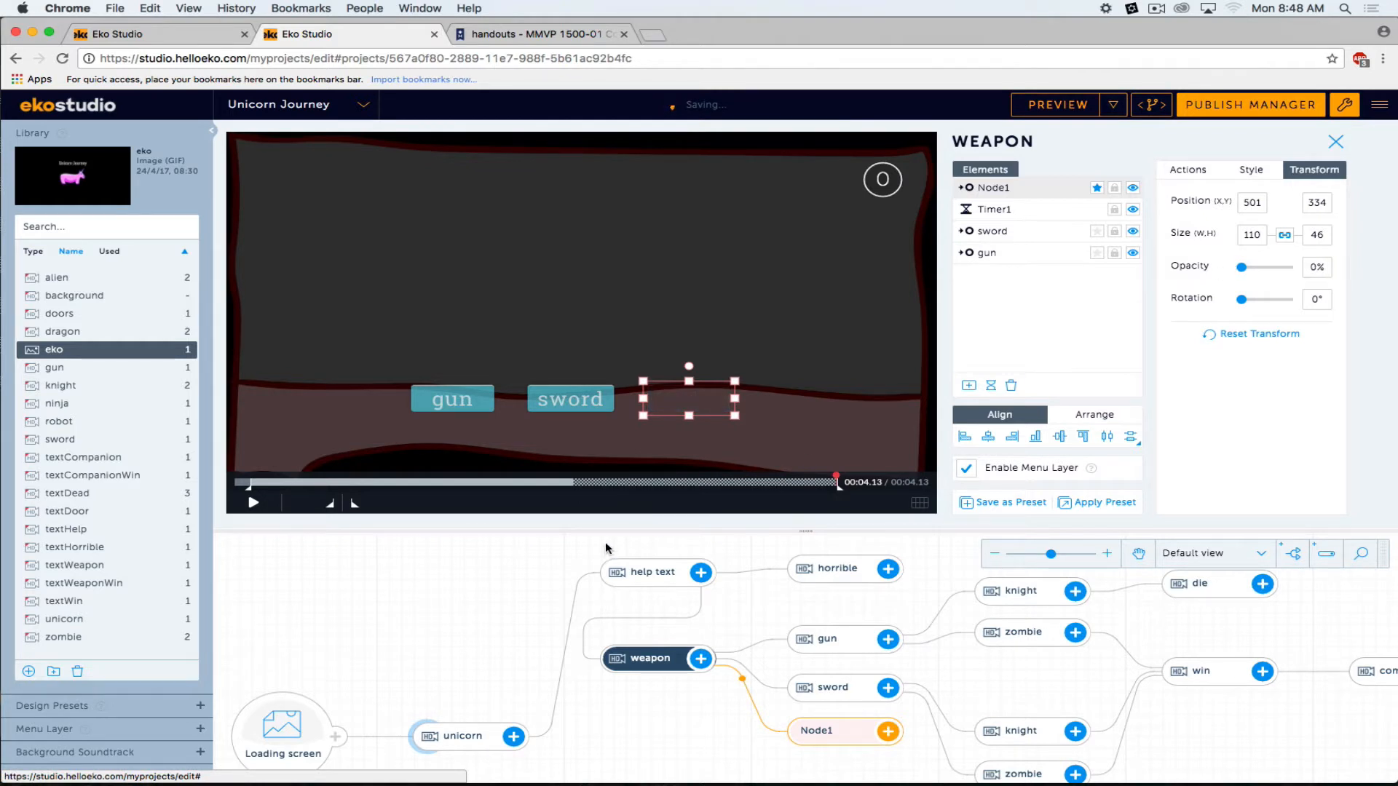
{"action": "left_click", "coordinate": [587, 530]}
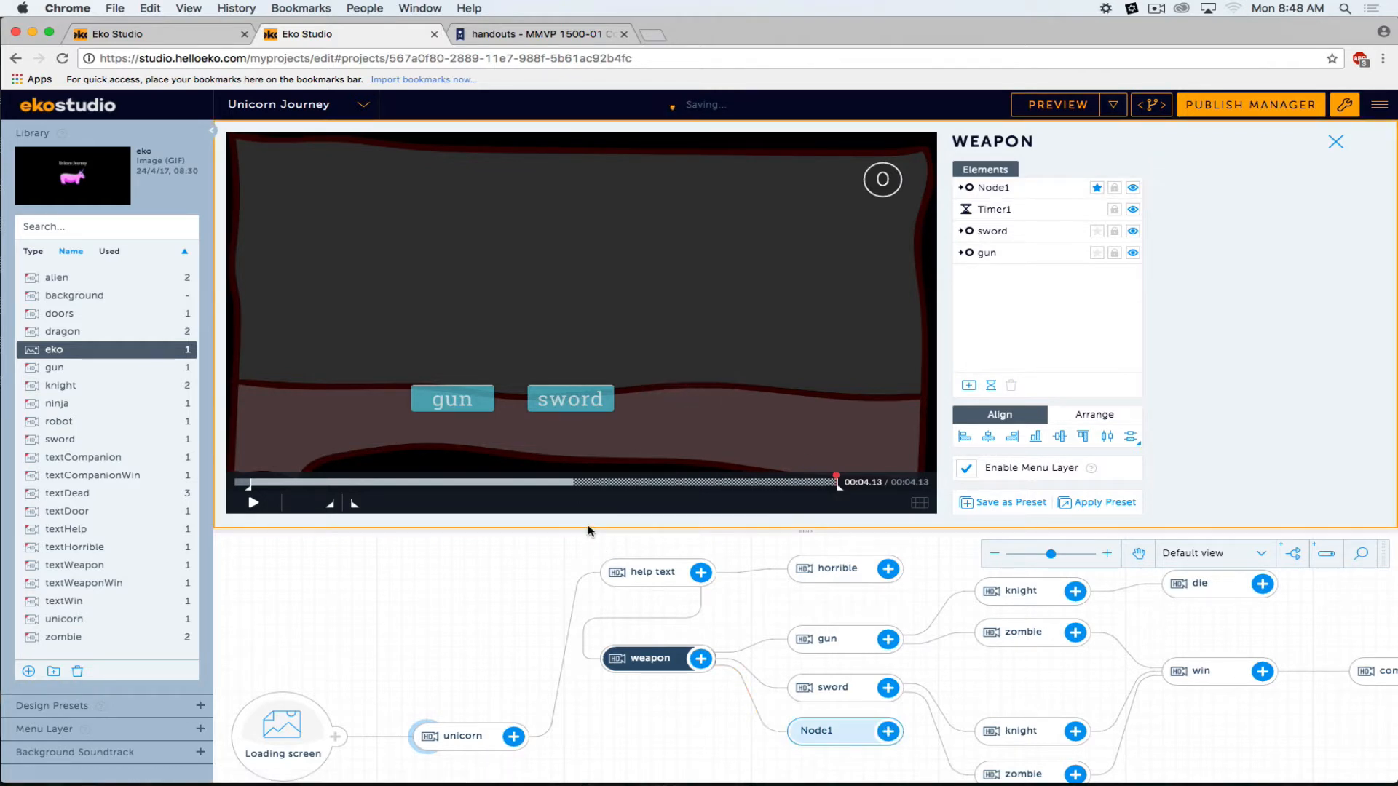
{"action": "left_click", "coordinate": [685, 398]}
{"action": "left_click_drag", "start_coordinate": [684, 398], "coordinate": [791, 183]}
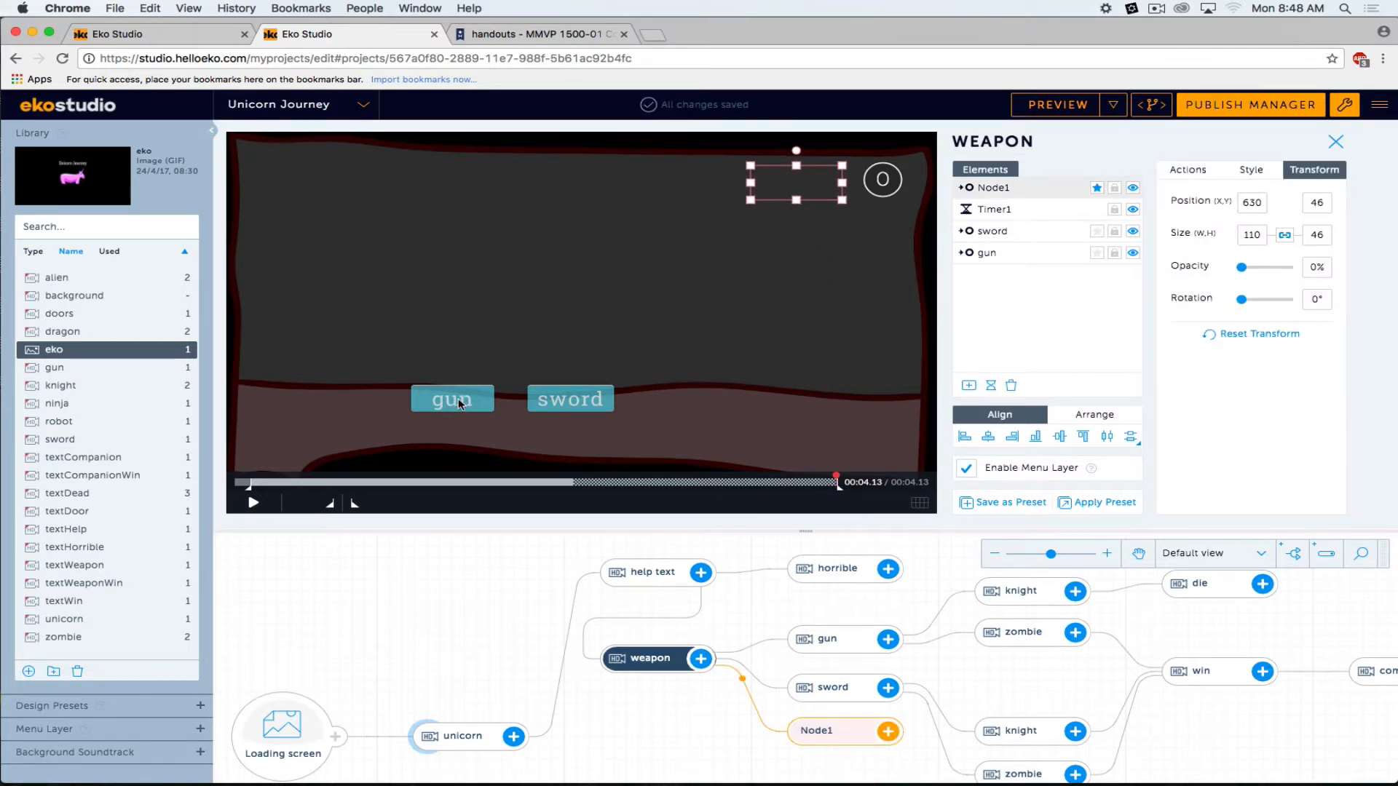
Shift the gun and sword buttons toward the centre of the weapon node's frame, keeping them side by side.
{"action": "left_click", "coordinate": [495, 403]}
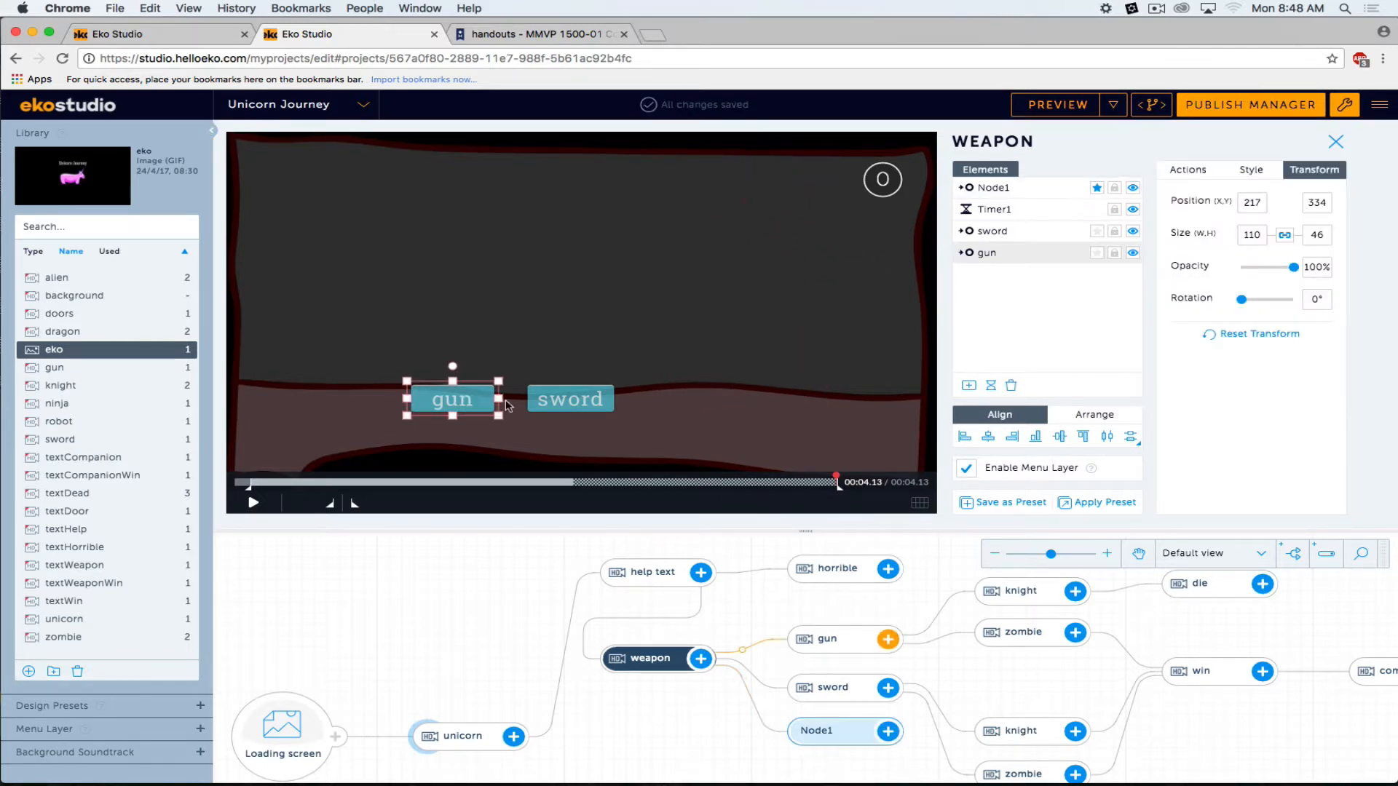
{"action": "left_click", "coordinate": [558, 398]}
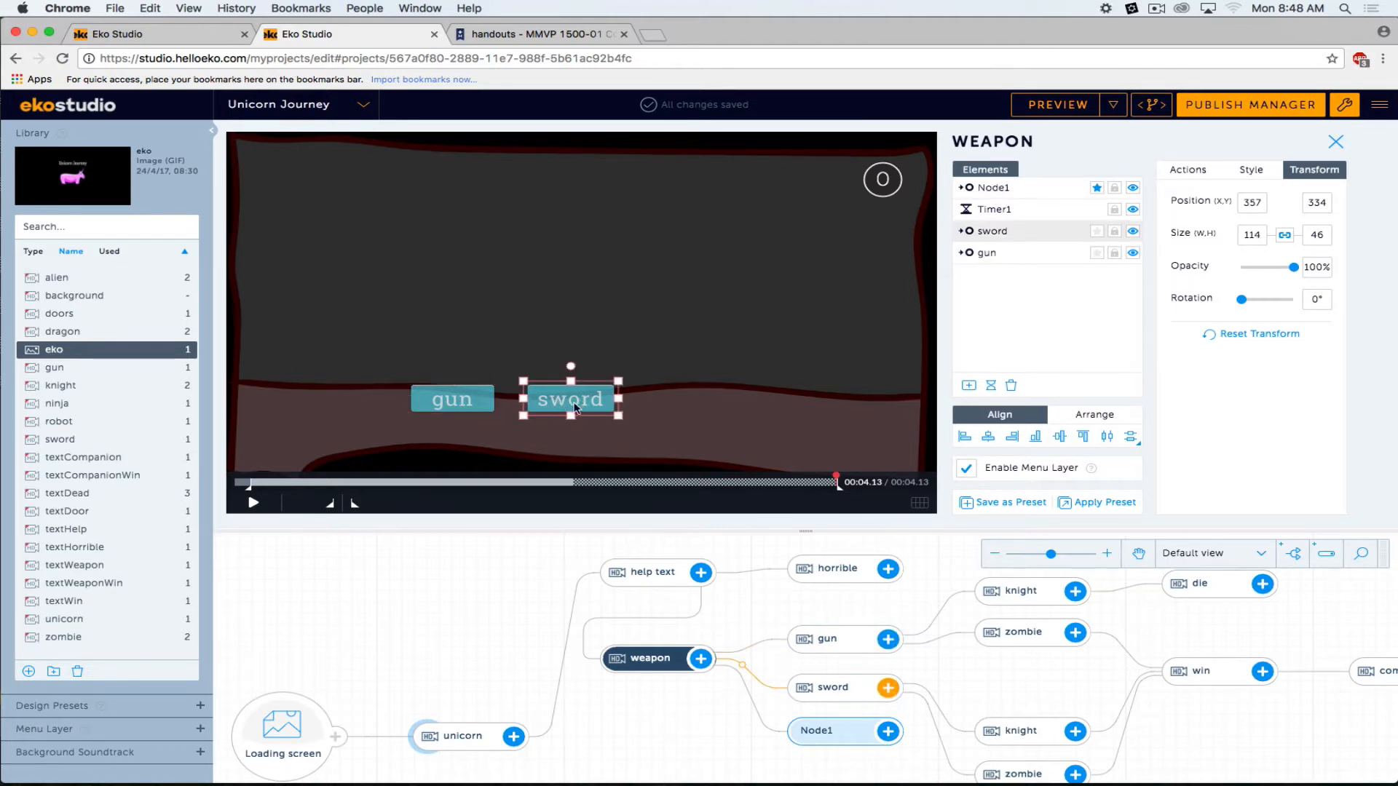
{"action": "left_click_drag", "start_coordinate": [575, 407], "coordinate": [680, 412]}
{"action": "left_click_drag", "start_coordinate": [469, 401], "coordinate": [550, 399]}
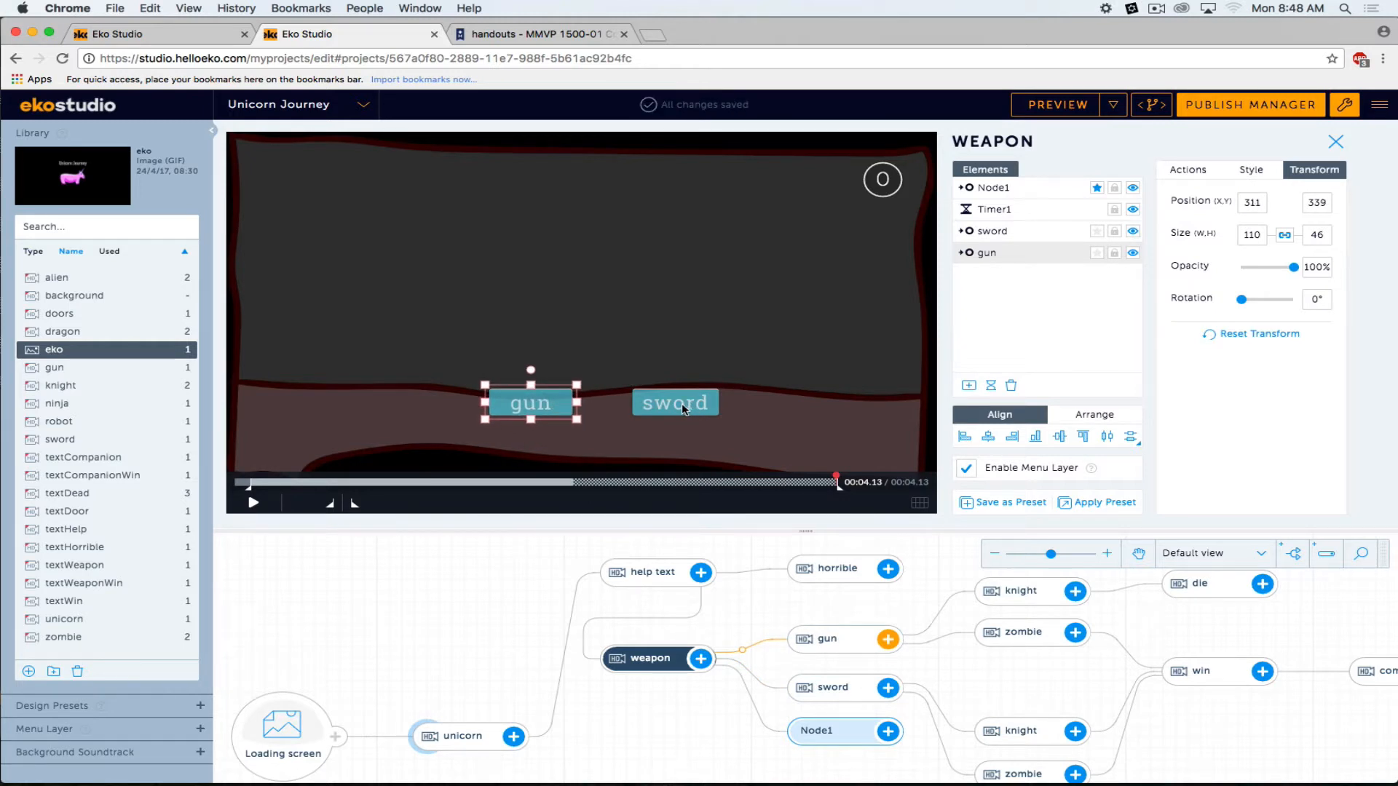
{"action": "left_click_drag", "start_coordinate": [661, 399], "coordinate": [642, 397]}
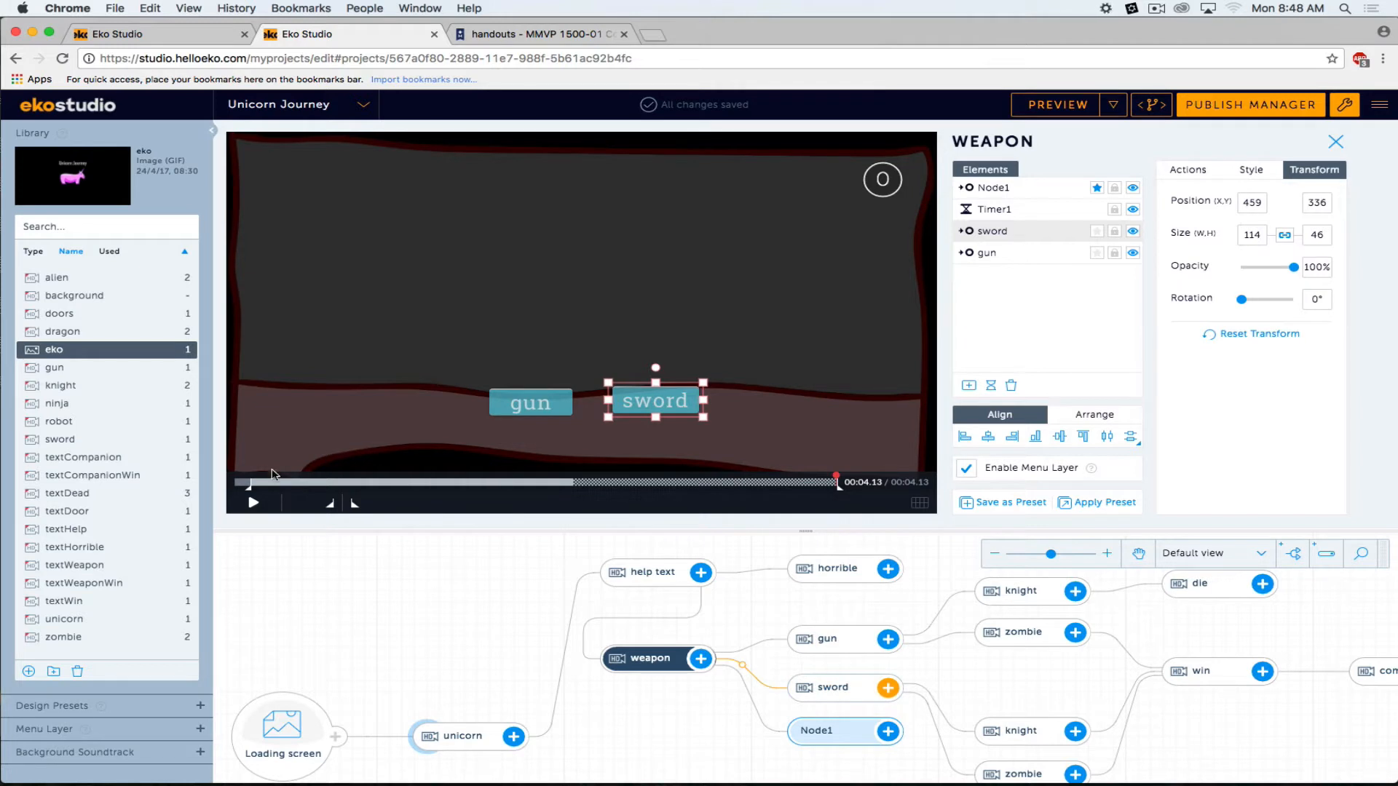
Play the weapon clip, pause it, and space the gun and sword buttons under the "Choose your weapon." text.
{"action": "left_click", "coordinate": [253, 502]}
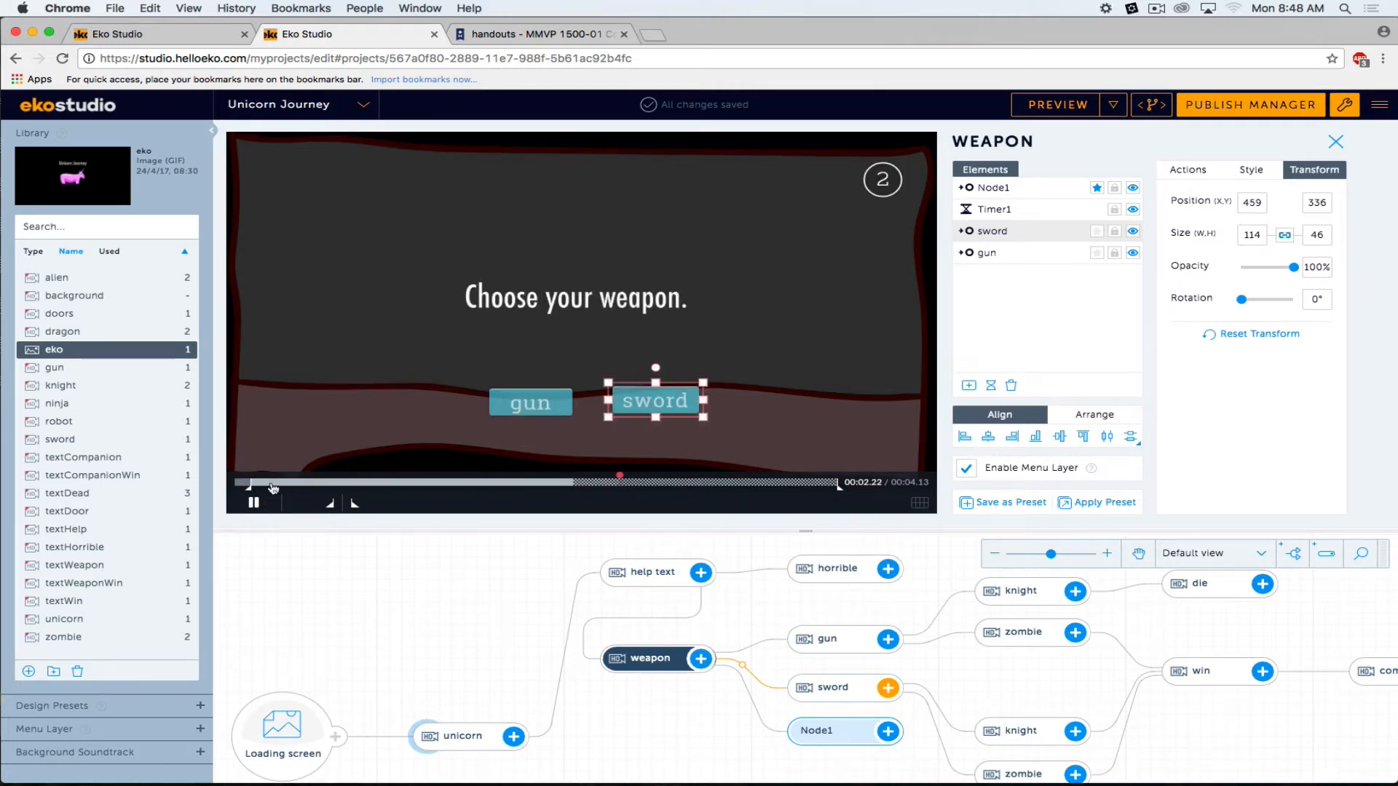
{"action": "left_click", "coordinate": [253, 503]}
{"action": "left_click_drag", "start_coordinate": [492, 402], "coordinate": [450, 405]}
{"action": "left_click_drag", "start_coordinate": [649, 405], "coordinate": [646, 411]}
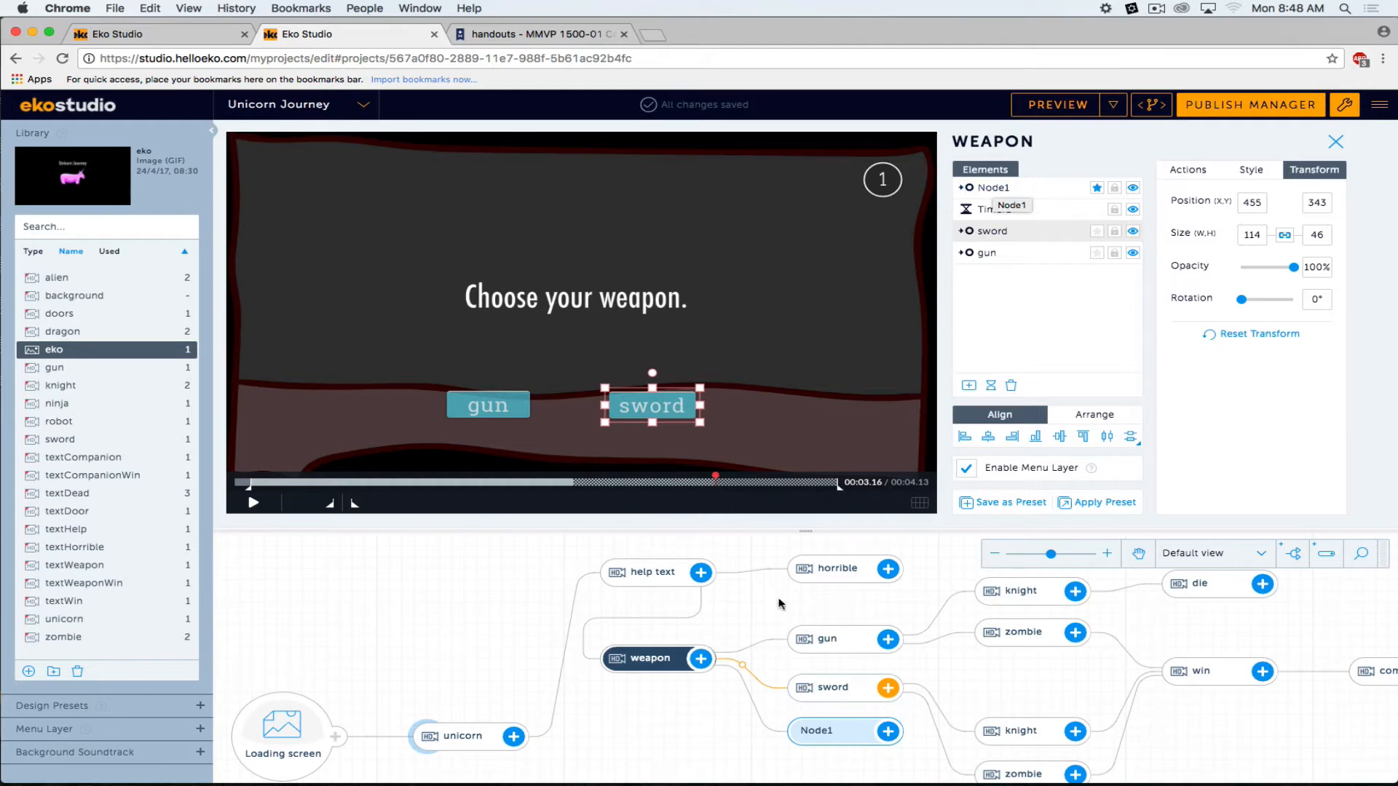
Move Node1 farther below the sword node in the story map and rename it "unarmed".
{"action": "double_click", "coordinate": [815, 730]}
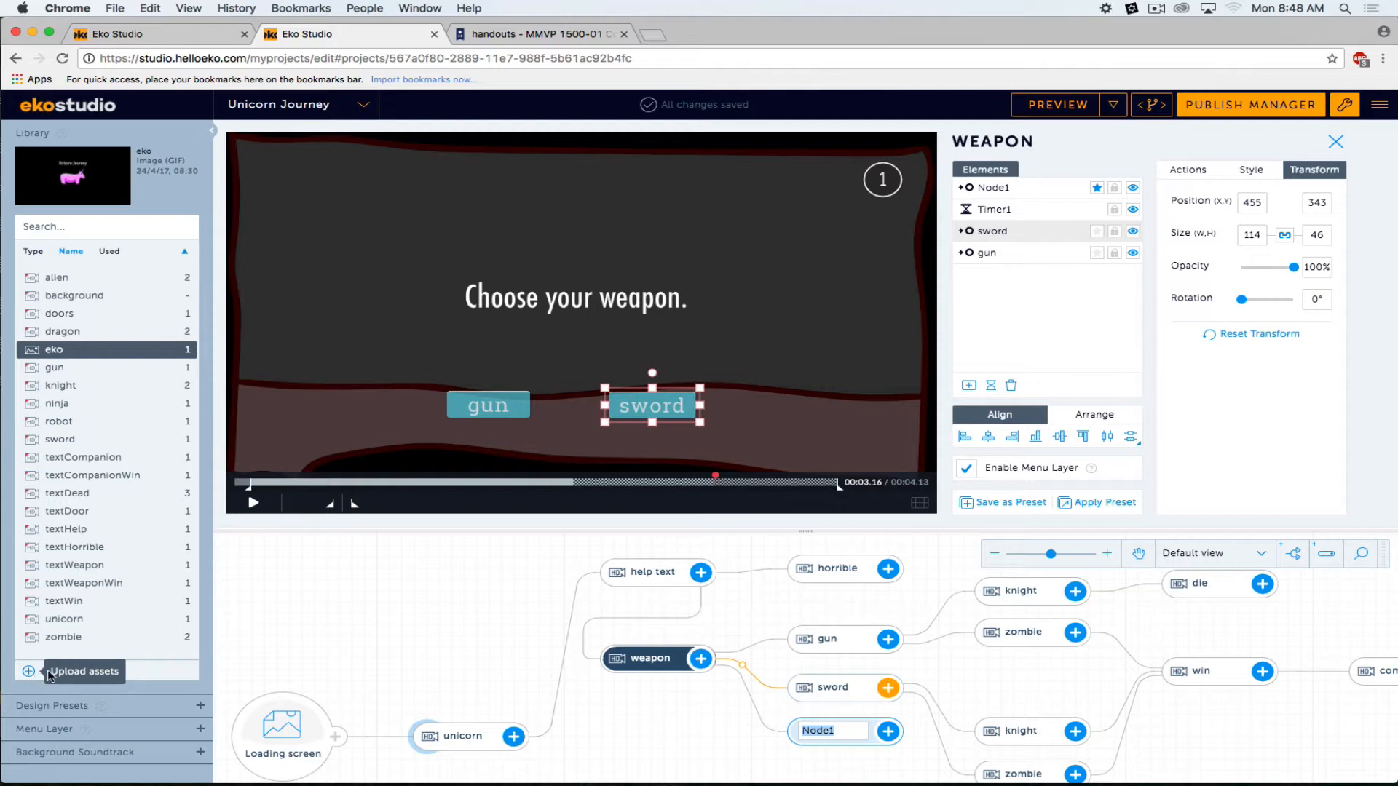
{"action": "left_click", "coordinate": [1291, 754]}
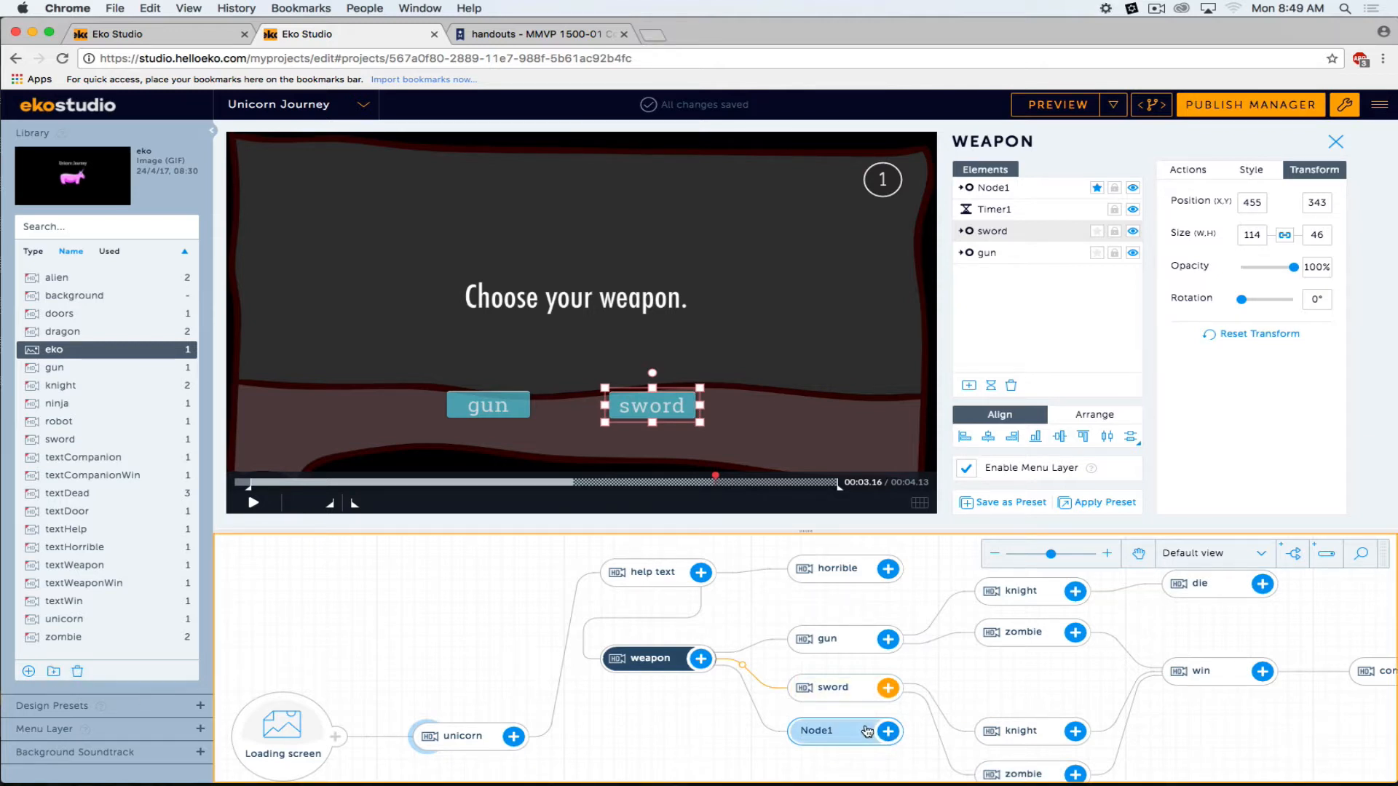
{"action": "left_click_drag", "start_coordinate": [671, 716], "coordinate": [576, 604]}
{"action": "left_click_drag", "start_coordinate": [763, 614], "coordinate": [757, 644]}
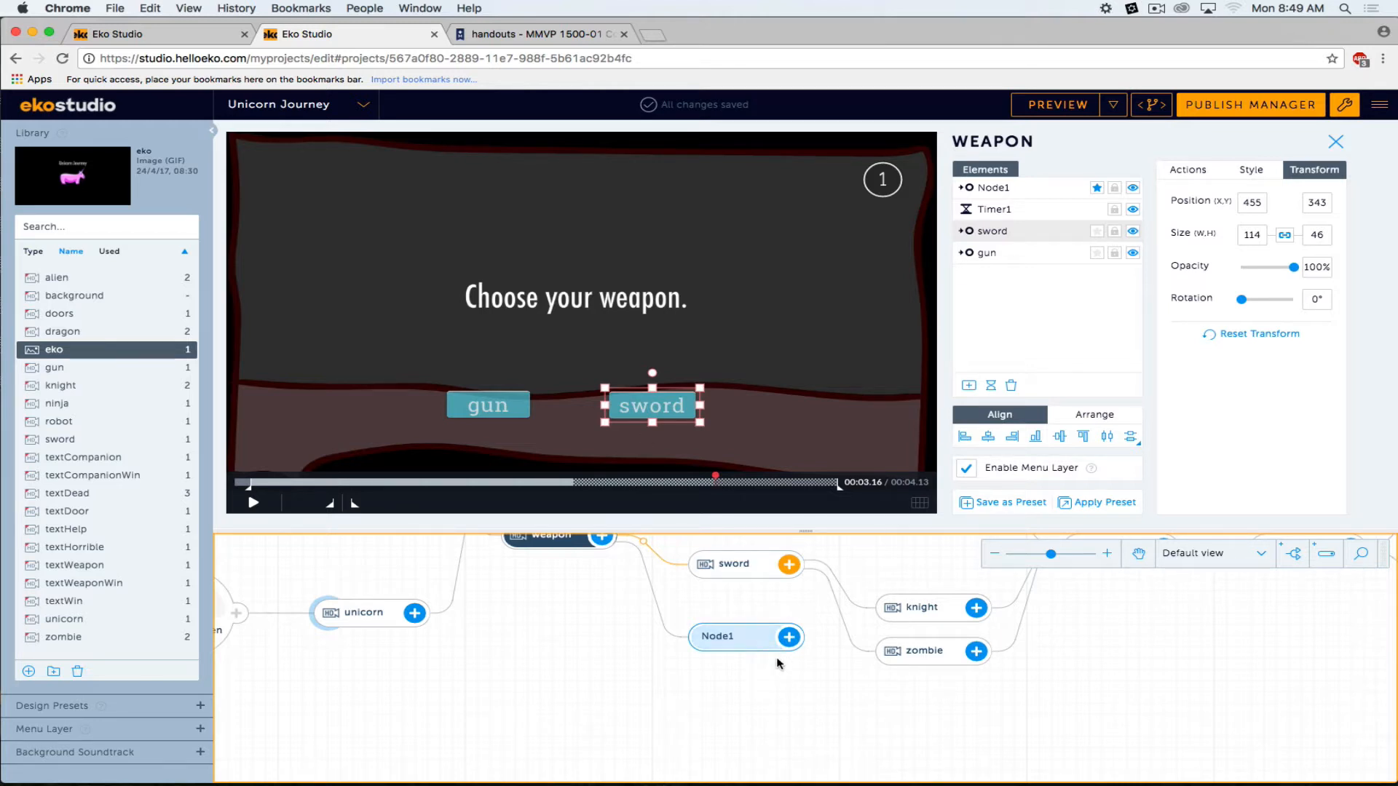
{"action": "mouse_move", "coordinate": [720, 644]}
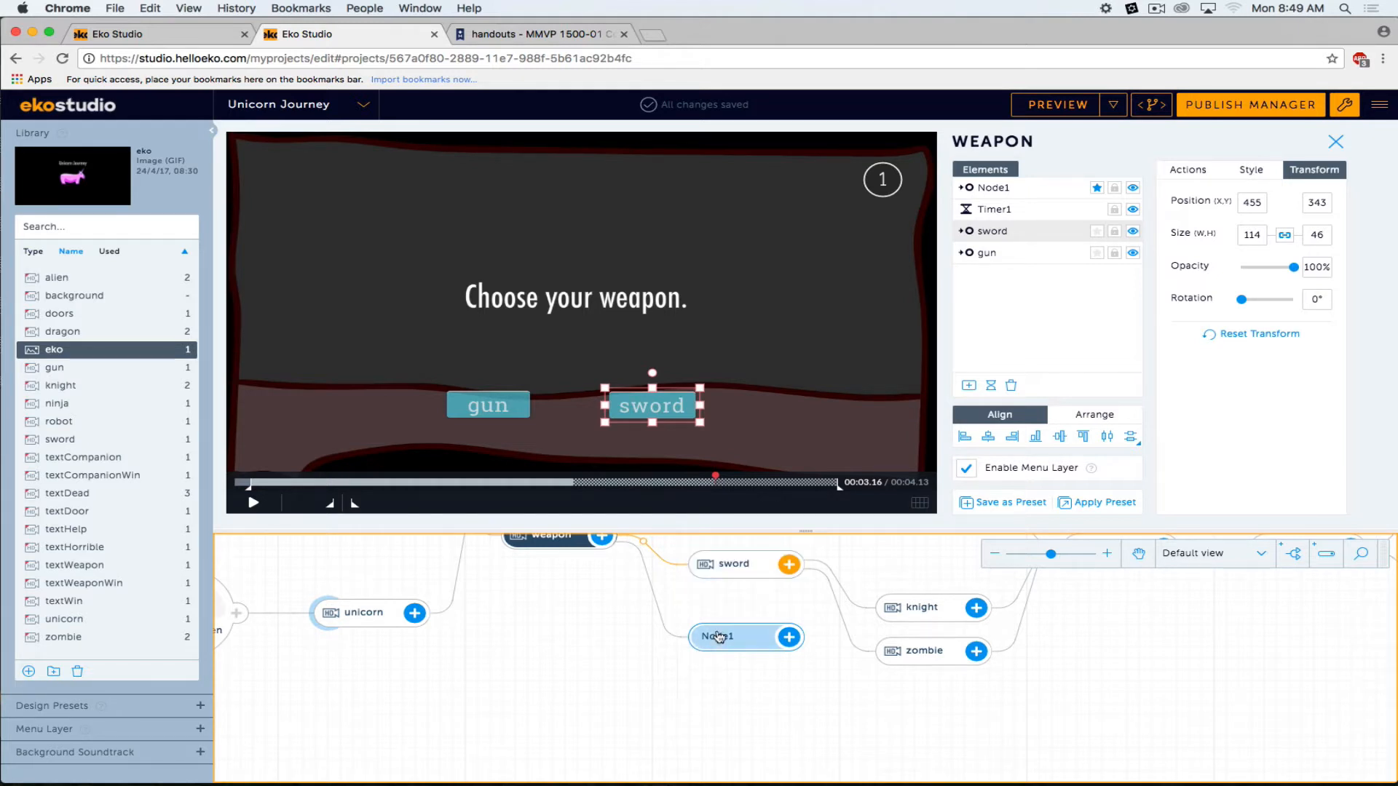
{"action": "double_click", "coordinate": [706, 637]}
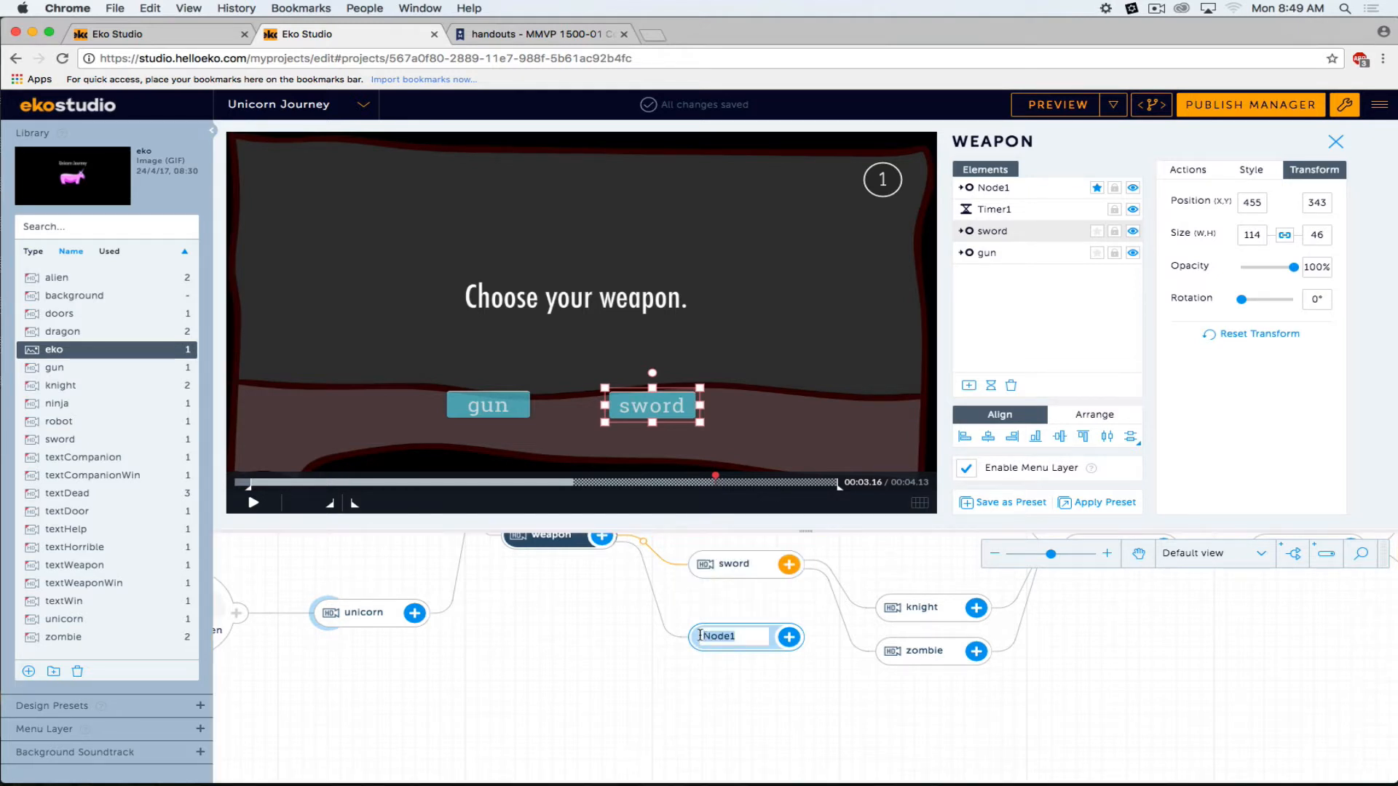
{"action": "type", "text": "unarmed"}
{"action": "key", "text": "Return"}
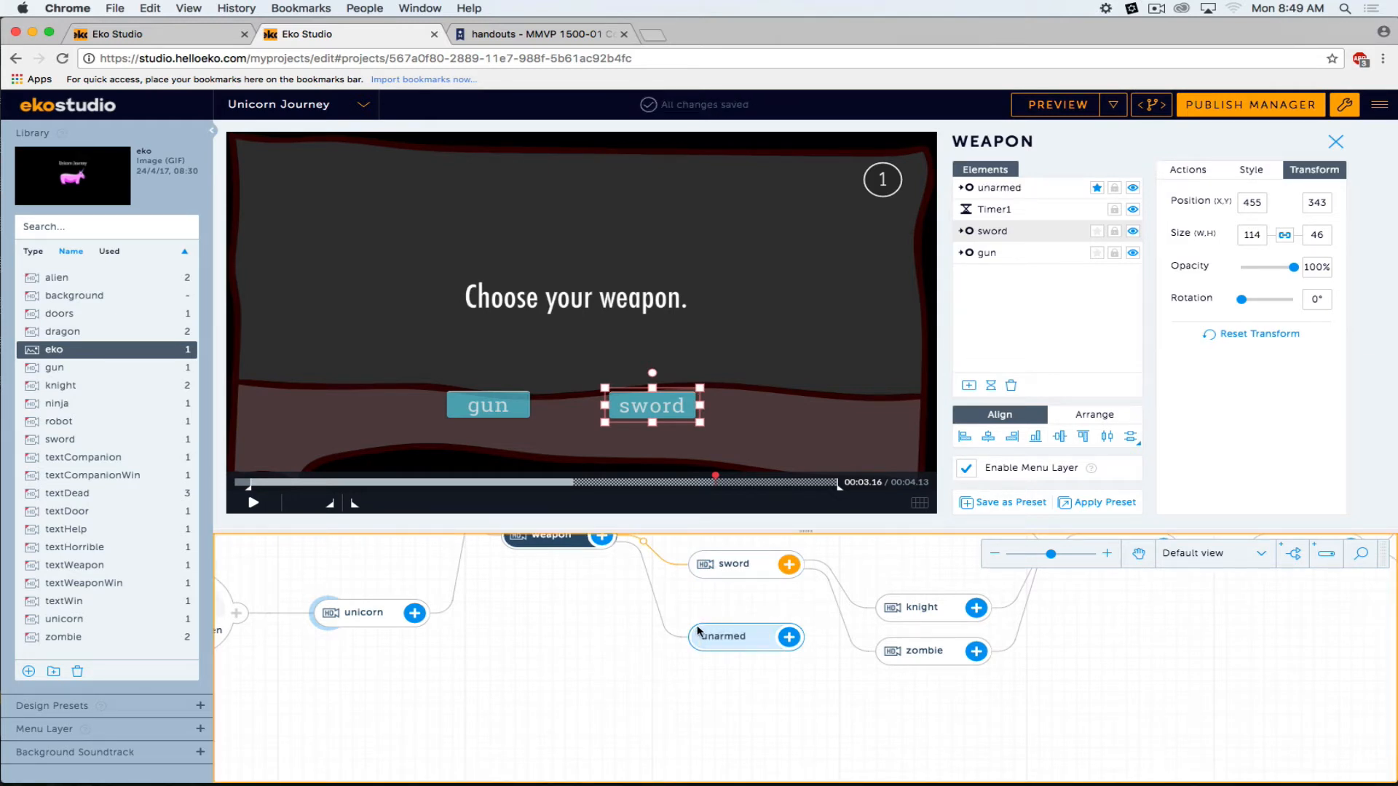
Open the unarmed node for editing, add a button and delete the timer that comes with it.
{"action": "left_click", "coordinate": [703, 642]}
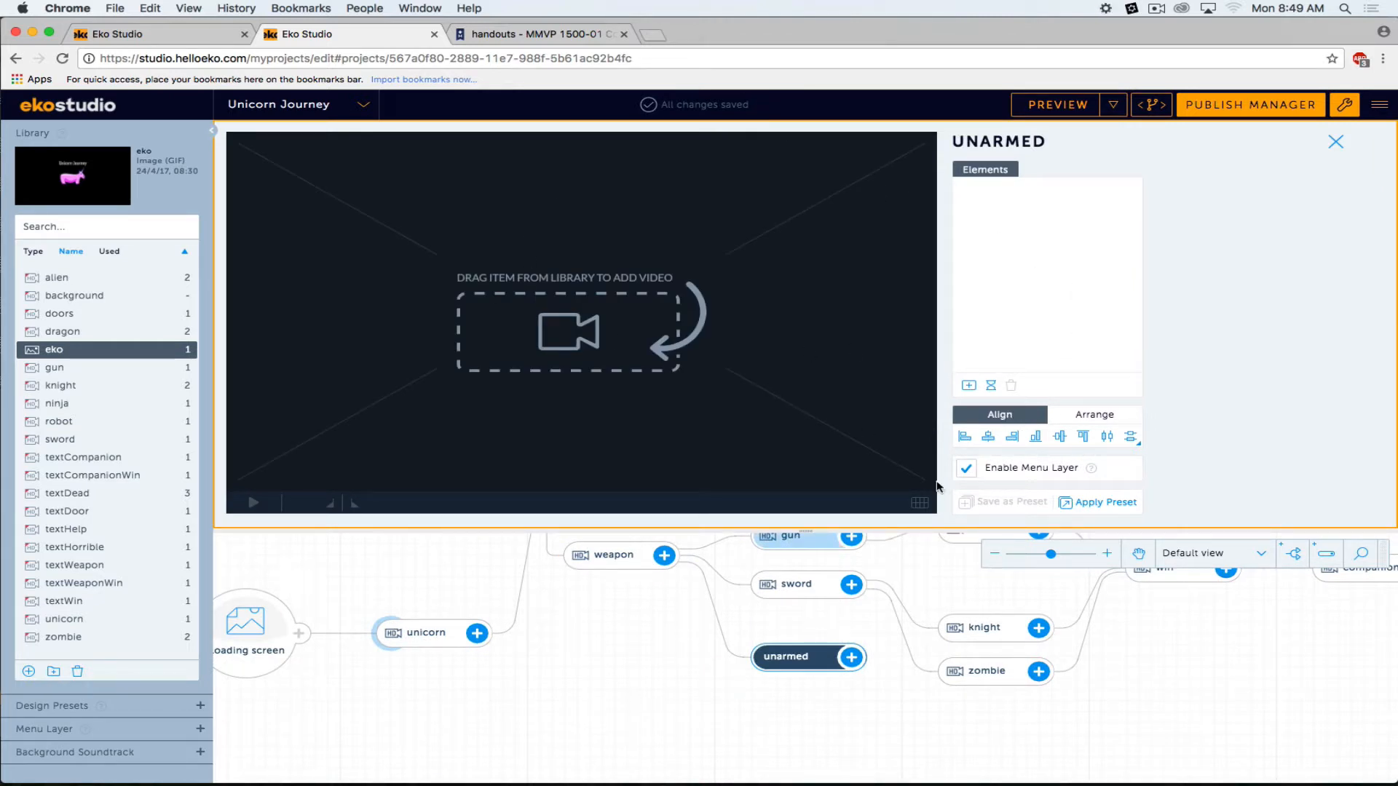
{"action": "left_click", "coordinate": [970, 385]}
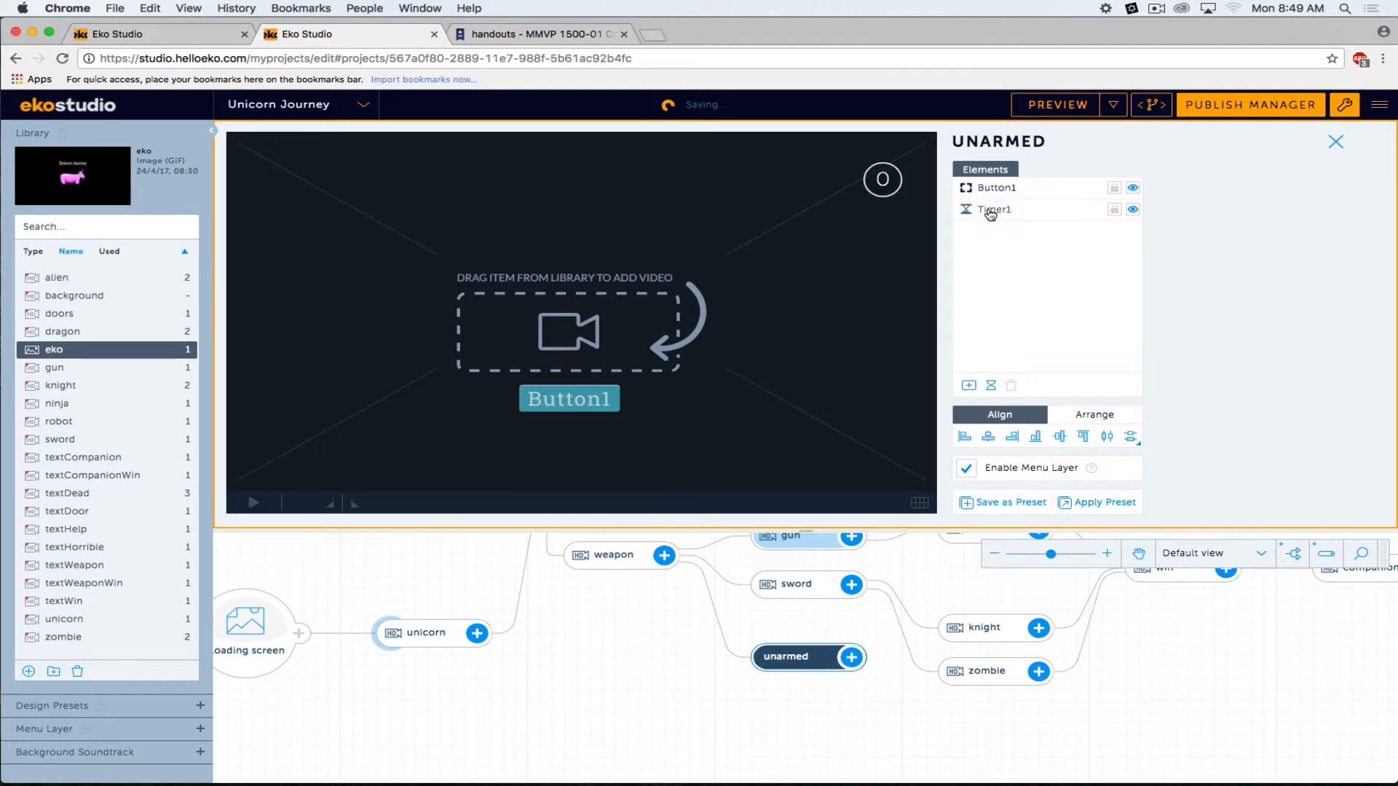
{"action": "left_click", "coordinate": [990, 212]}
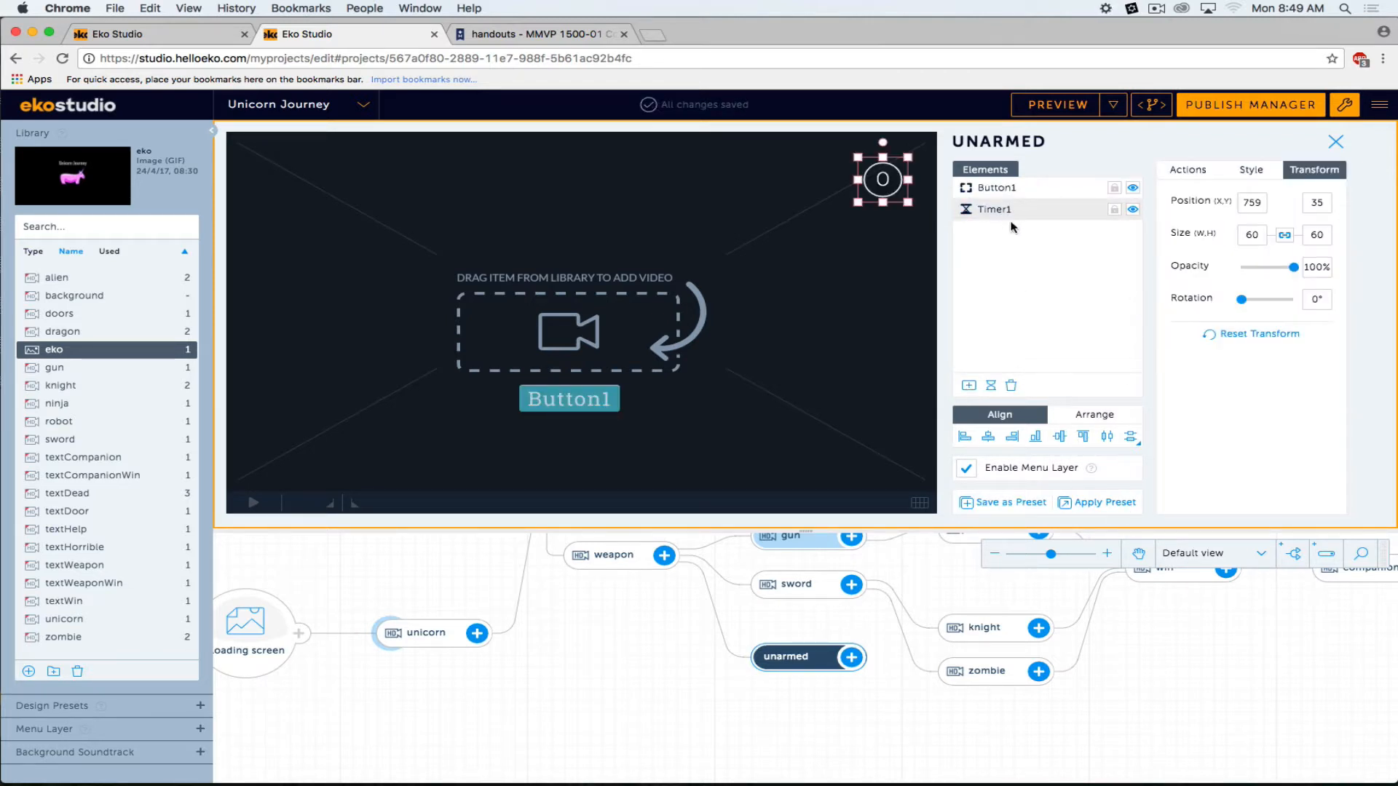
{"action": "left_click", "coordinate": [1011, 385]}
Change the unarmed node's button to the custom image style and fill it with the eko image from the library.
{"action": "left_click", "coordinate": [979, 188]}
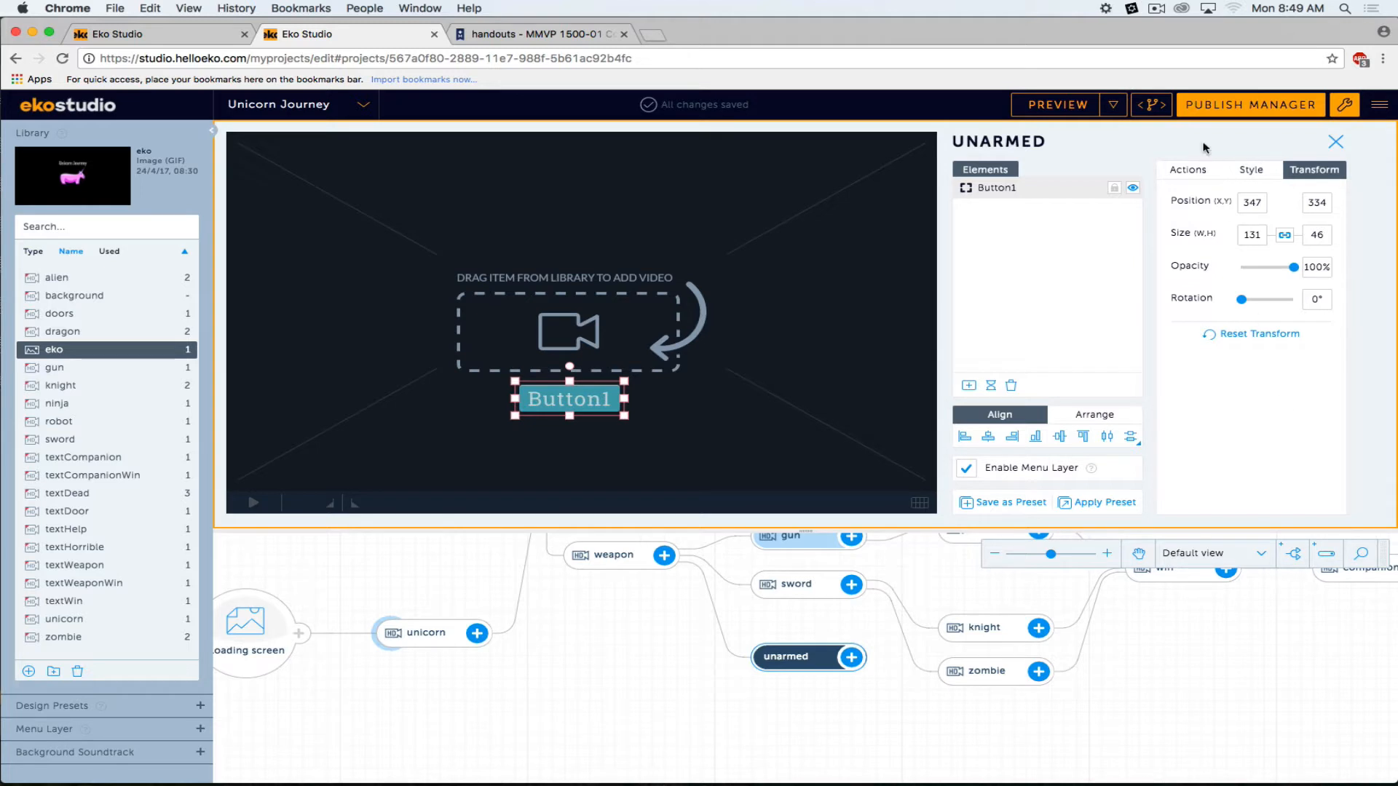
{"action": "left_click", "coordinate": [1187, 175]}
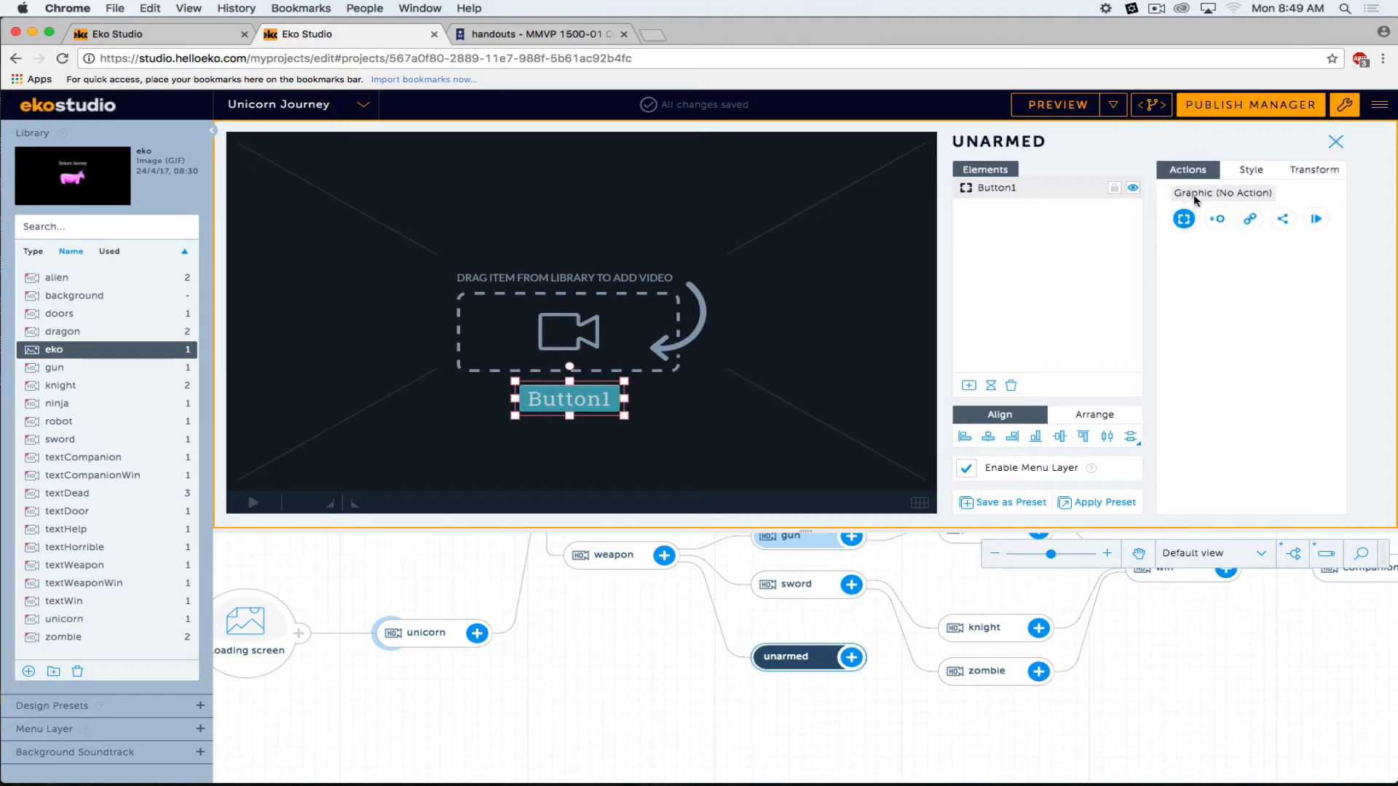
{"action": "left_click", "coordinate": [1250, 171]}
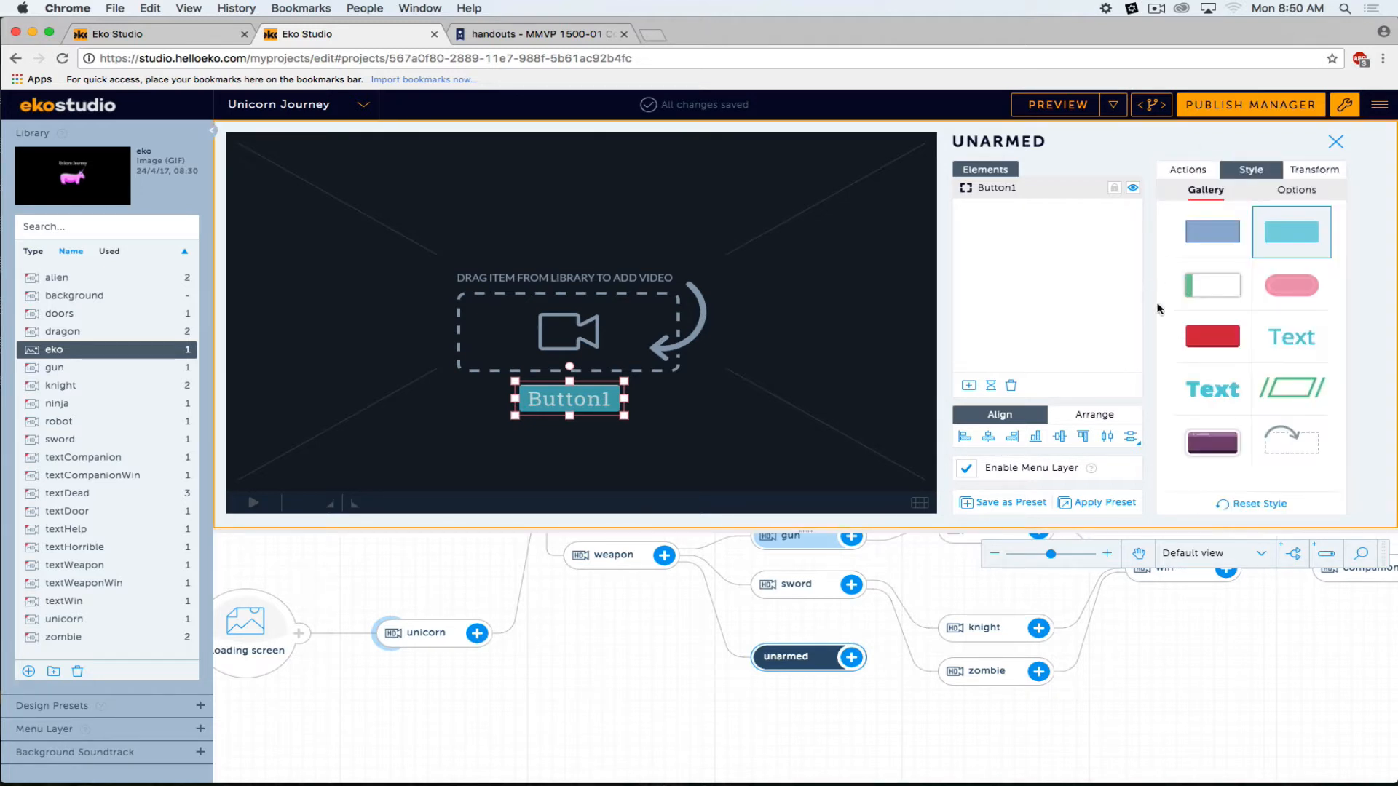
{"action": "left_click", "coordinate": [1294, 446]}
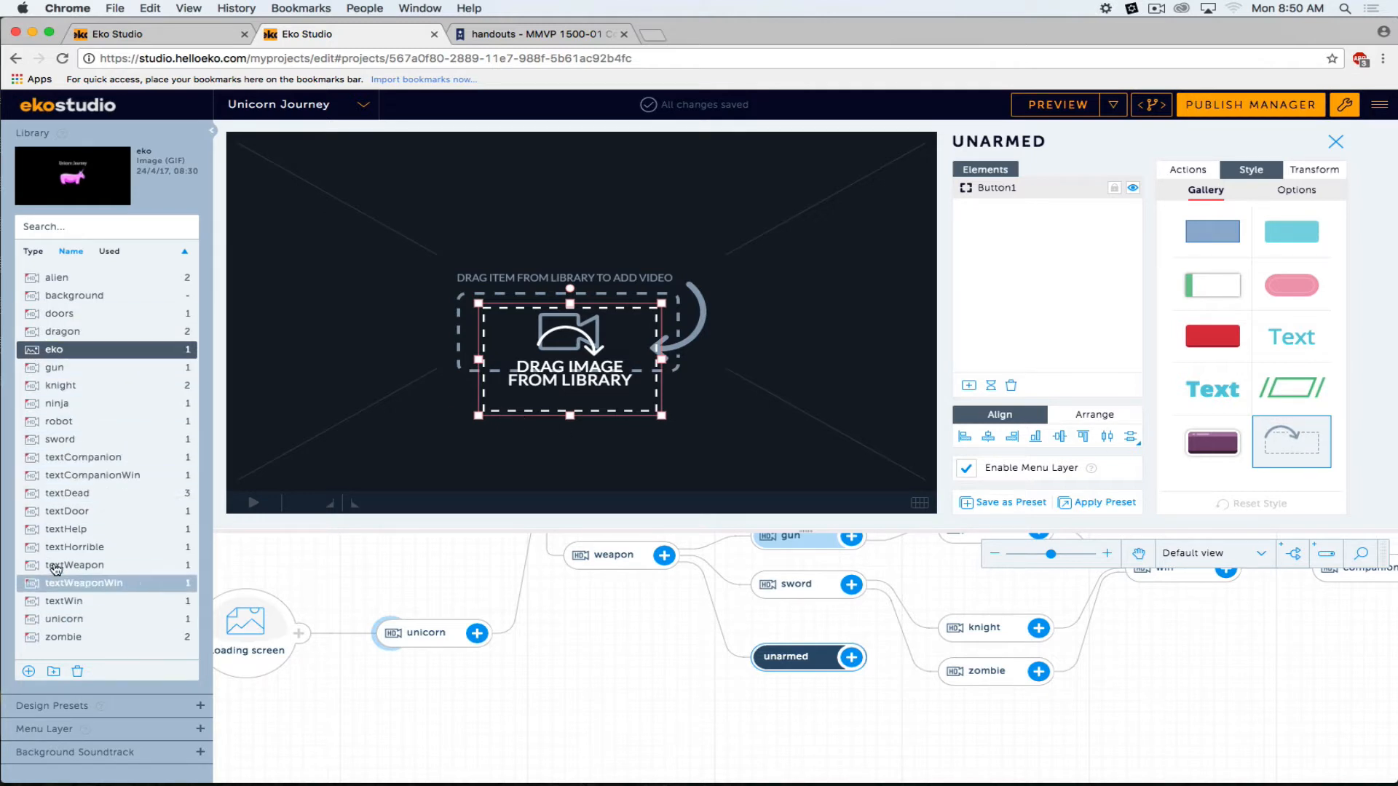
{"action": "left_click_drag", "start_coordinate": [32, 355], "coordinate": [570, 364]}
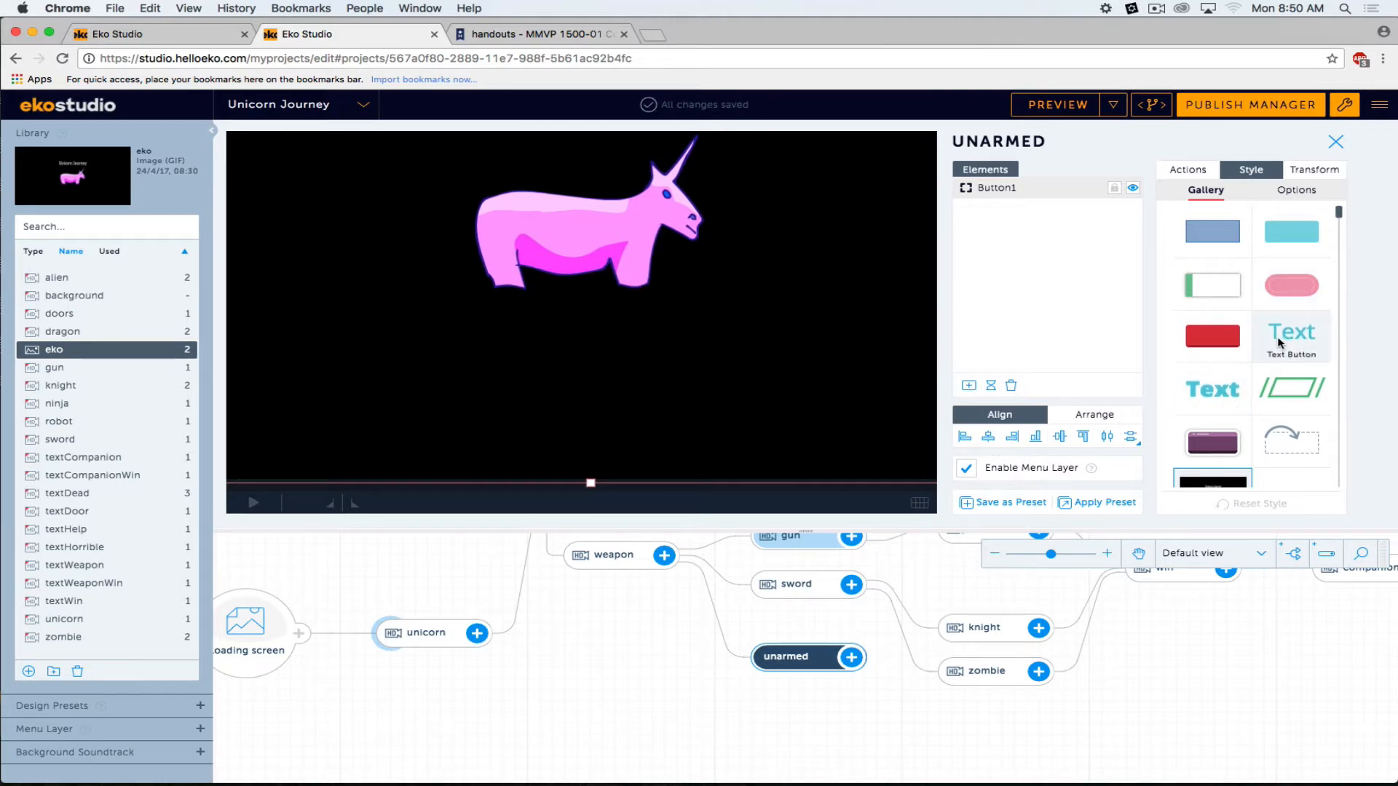
Add a second button to the unarmed node and delete the timer added with it.
{"action": "left_click", "coordinate": [967, 387]}
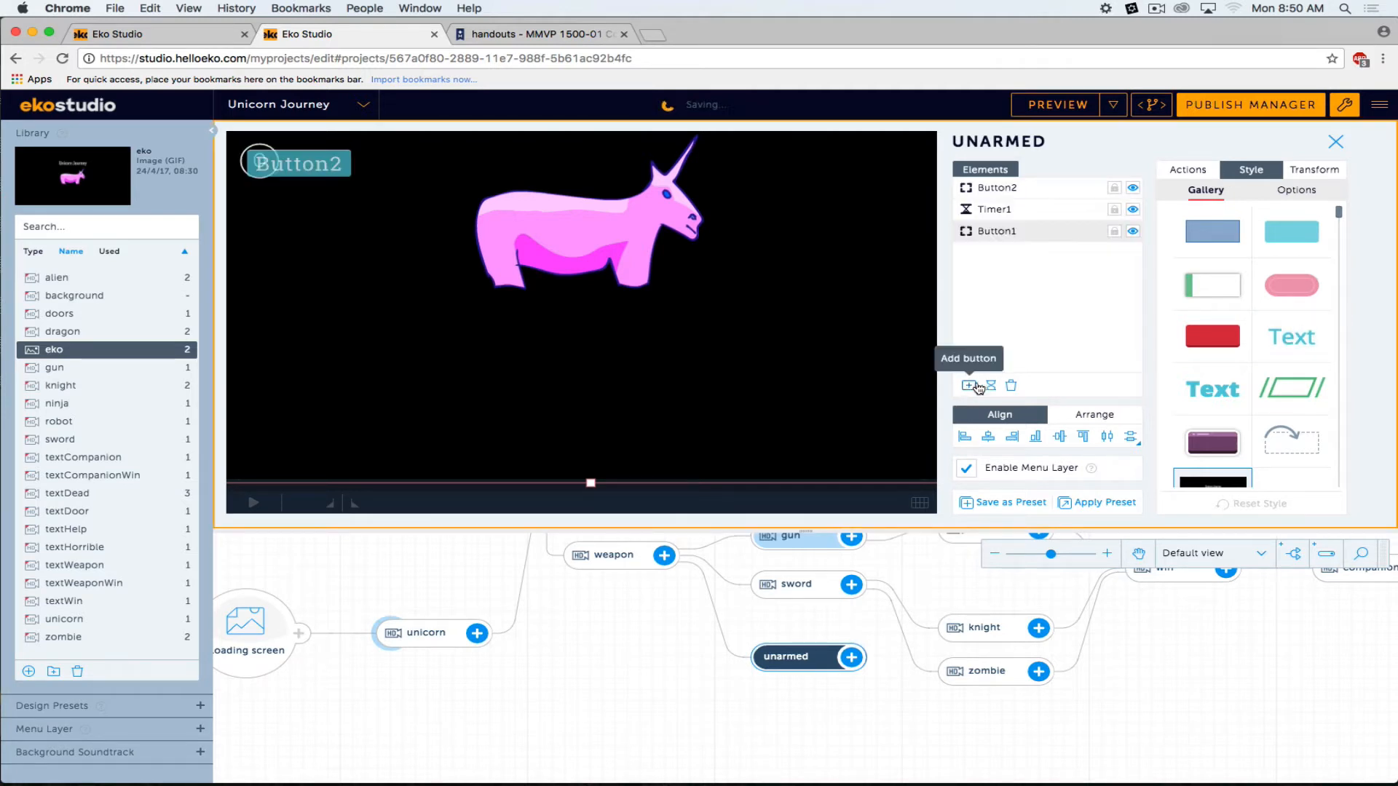
{"action": "left_click", "coordinate": [1027, 213]}
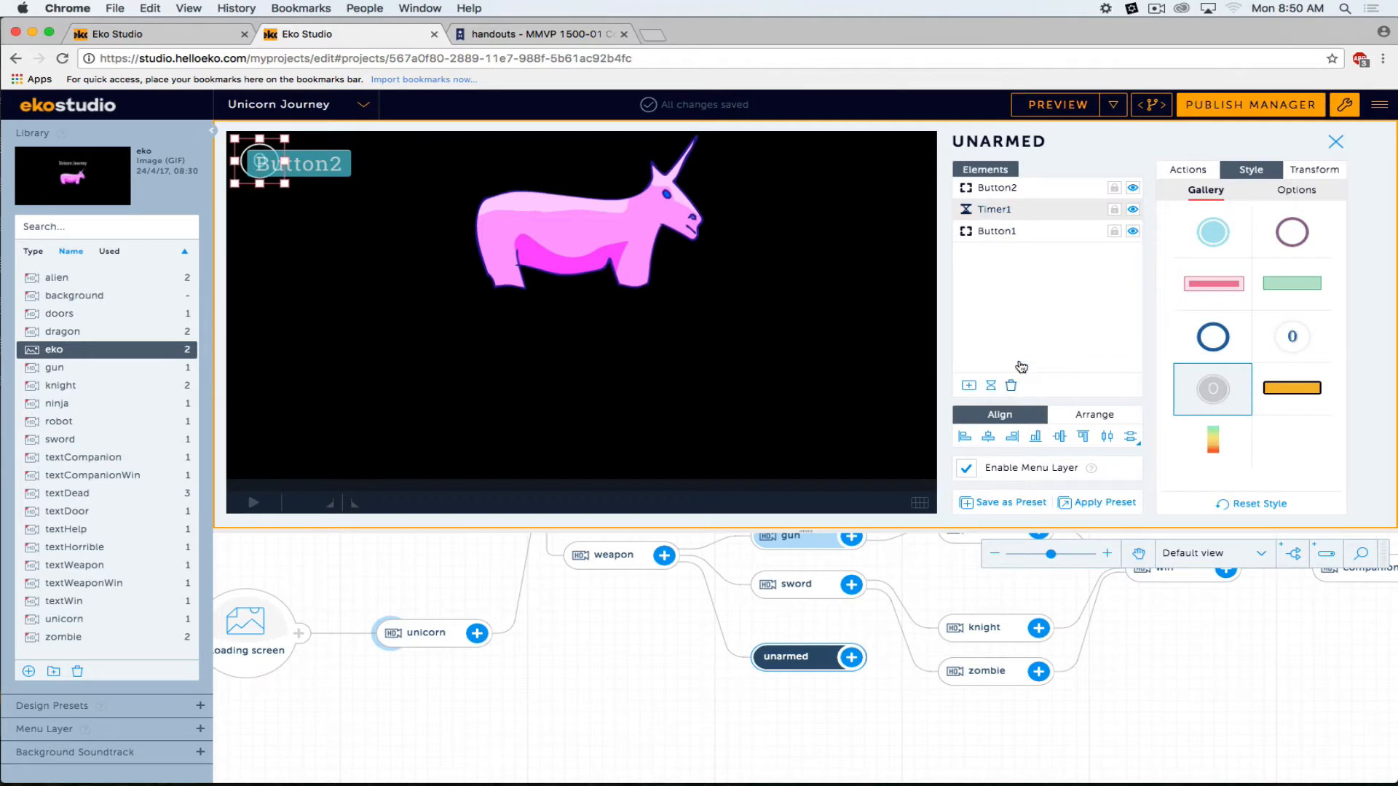
{"action": "left_click", "coordinate": [1011, 386]}
{"action": "left_click", "coordinate": [981, 215]}
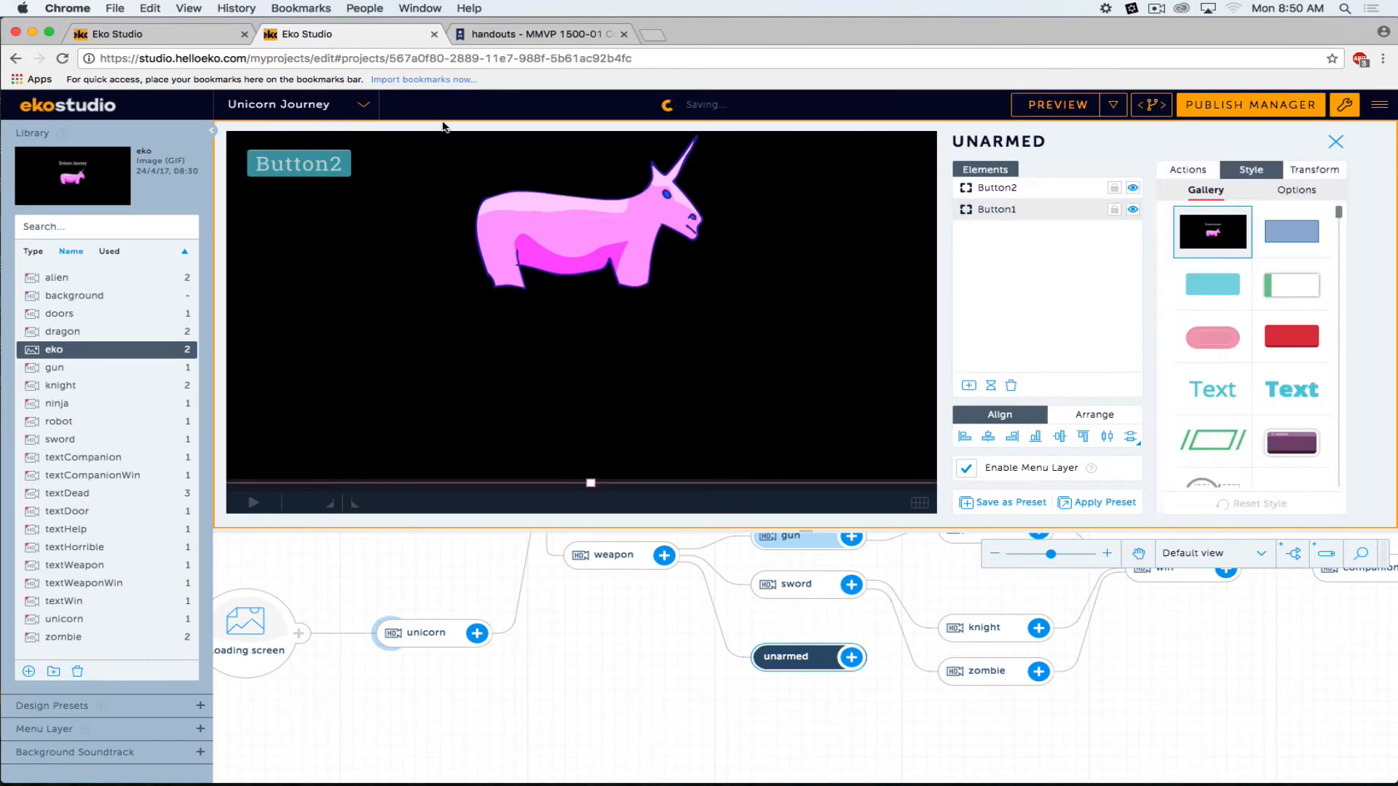
Restyle the unarmed node's Button2 as plain text, place it in the lower middle and set its text to "You enter battle unarmed.".
{"action": "left_click", "coordinate": [301, 167]}
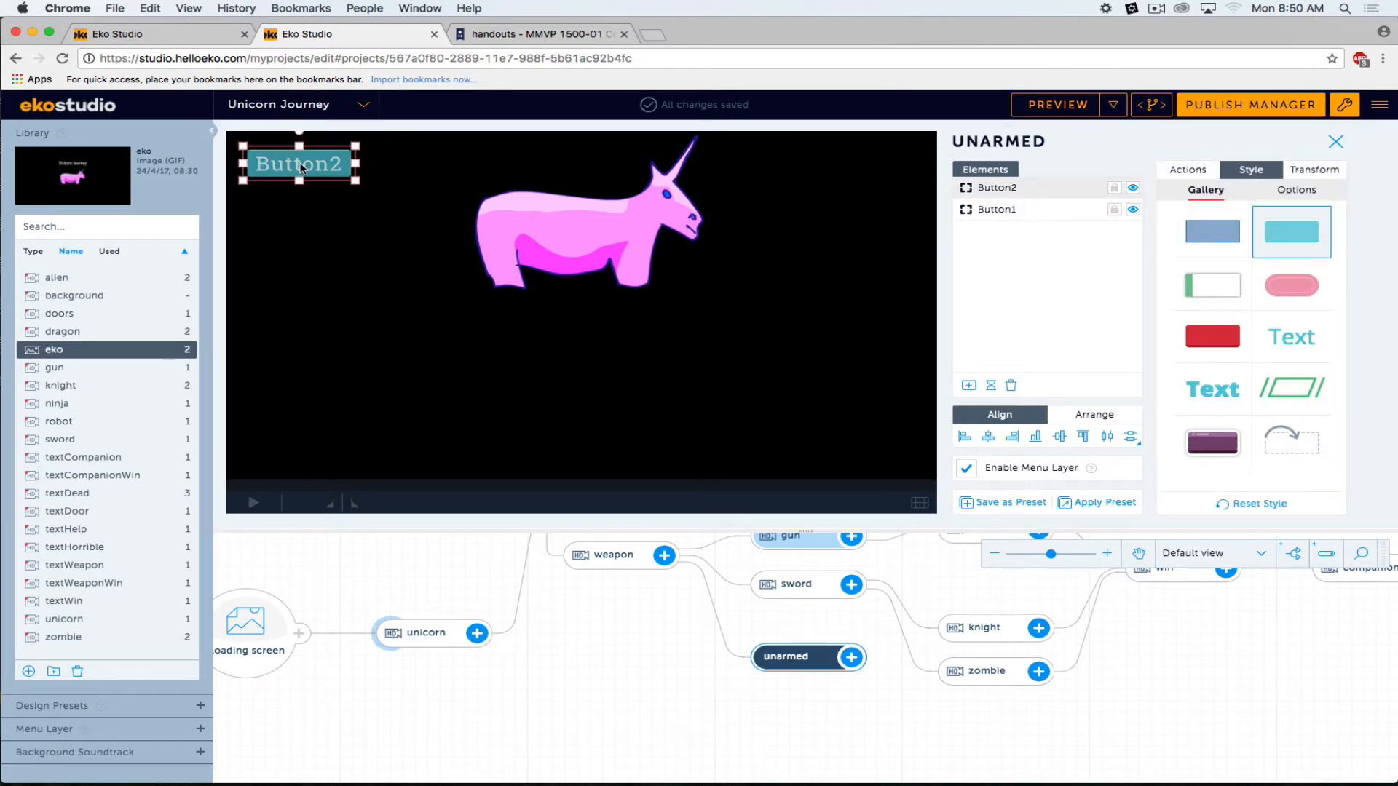
{"action": "left_click", "coordinate": [1293, 329]}
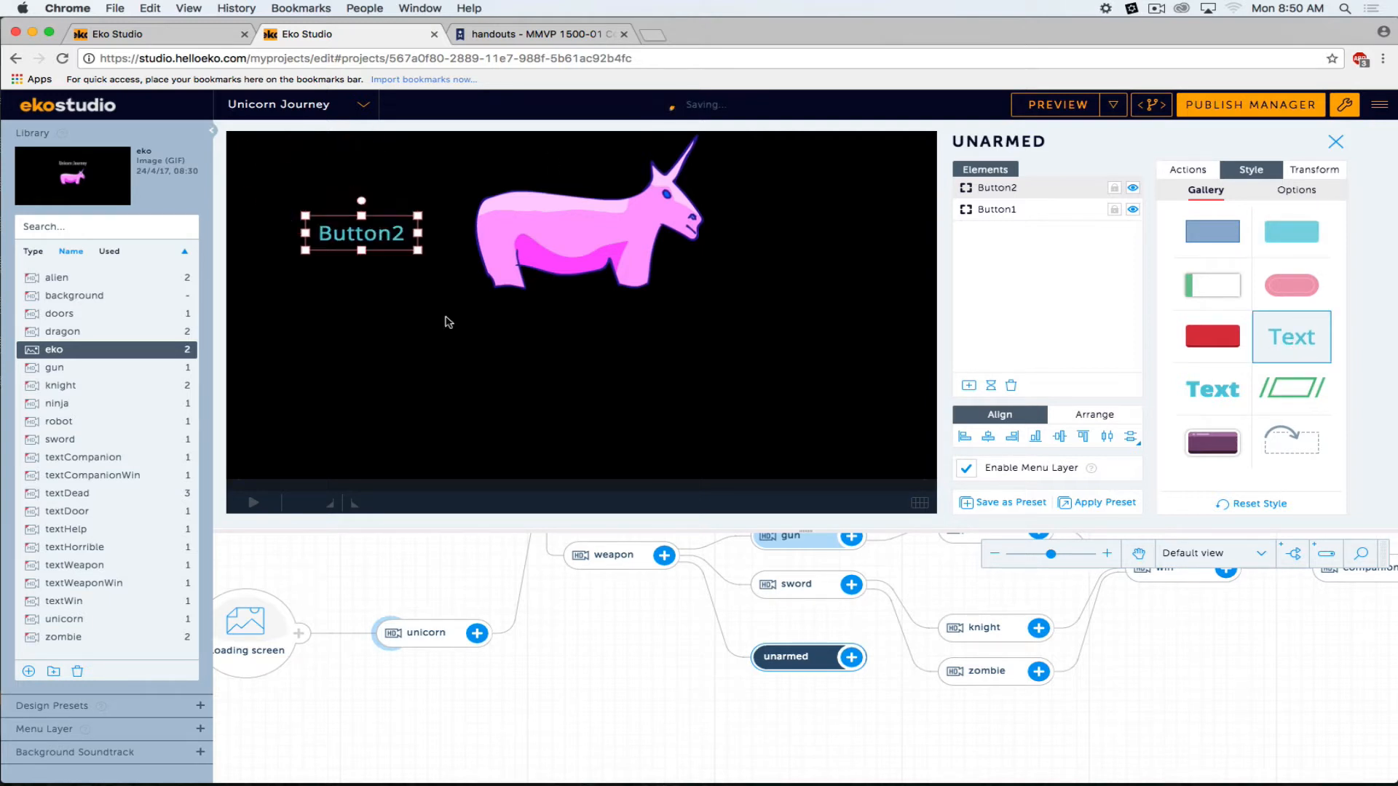
{"action": "left_click_drag", "start_coordinate": [449, 322], "coordinate": [592, 395]}
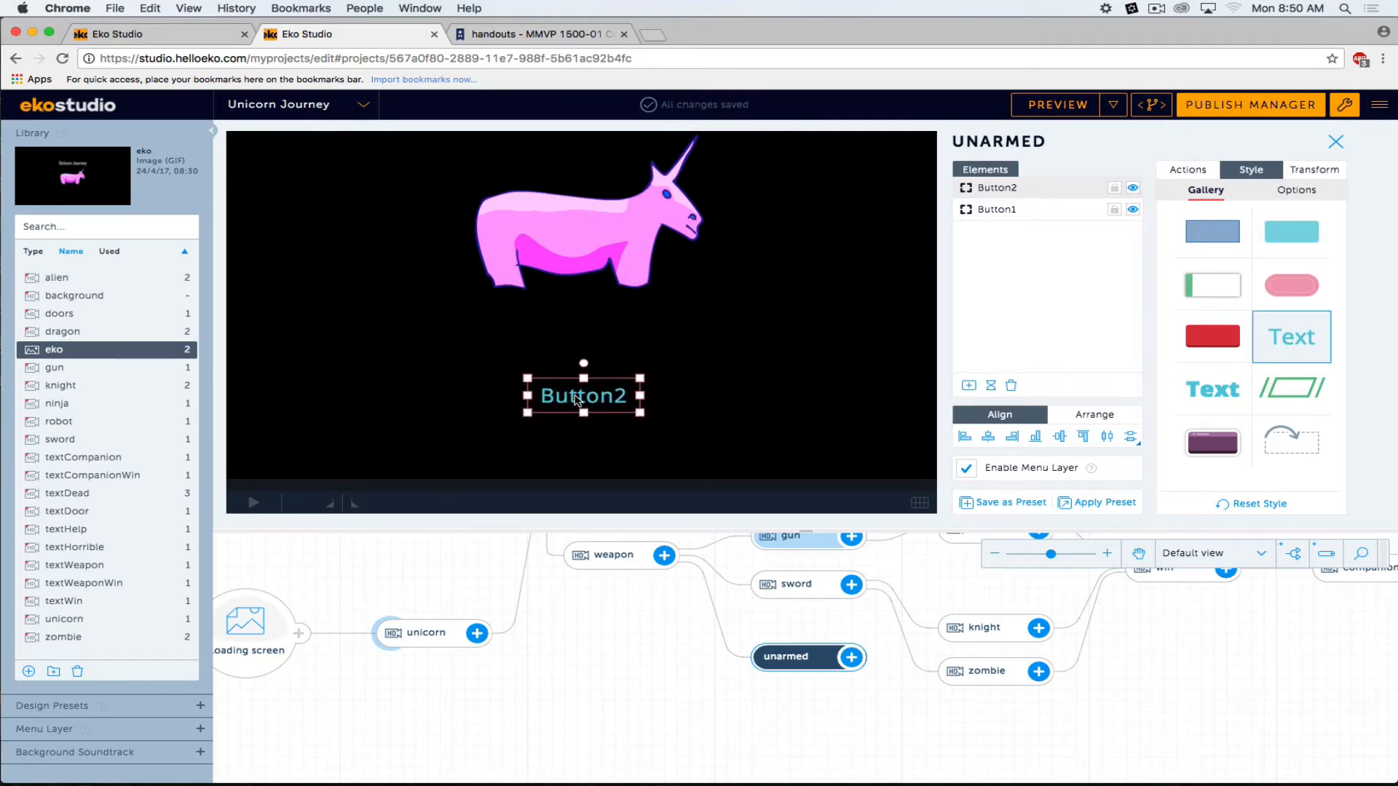
{"action": "double_click", "coordinate": [576, 397]}
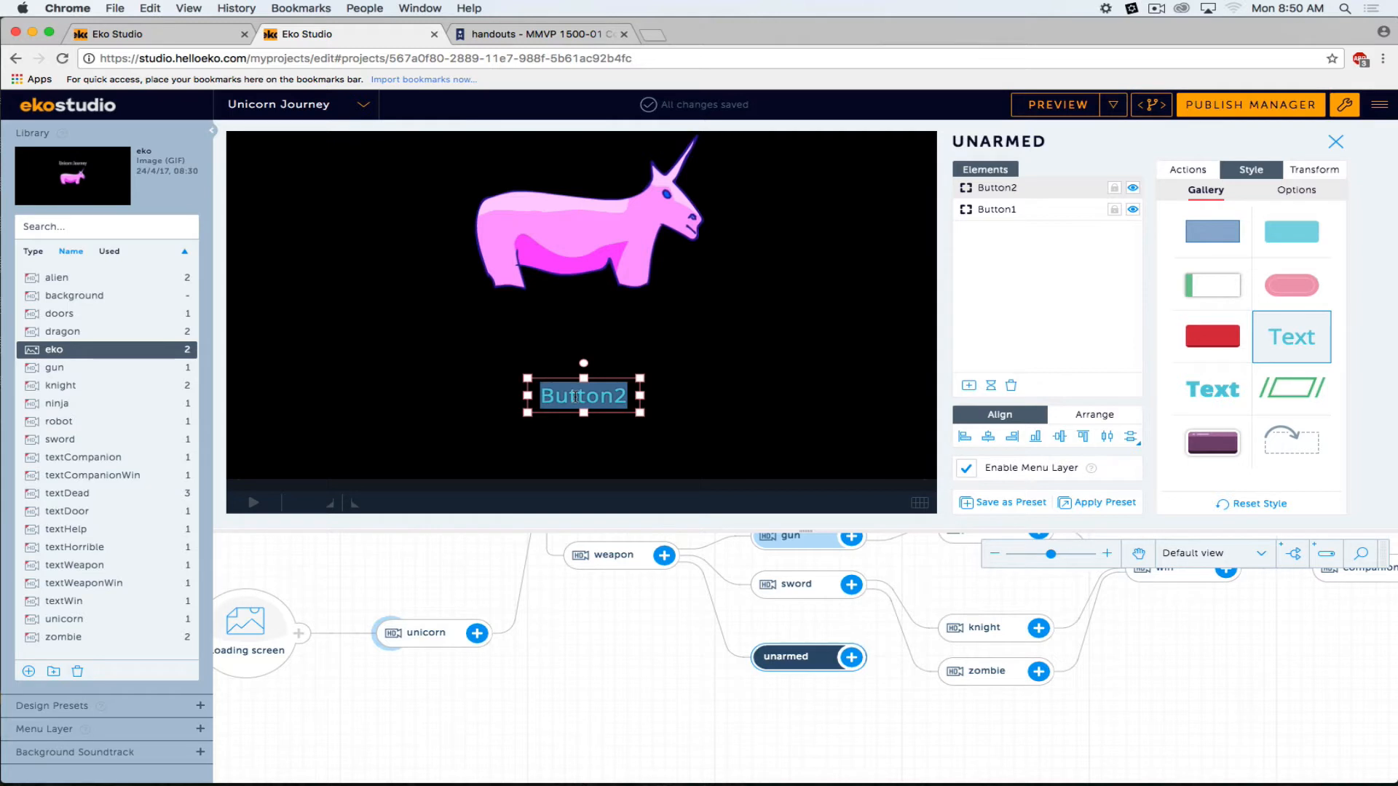
{"action": "type", "text": "You enter"}
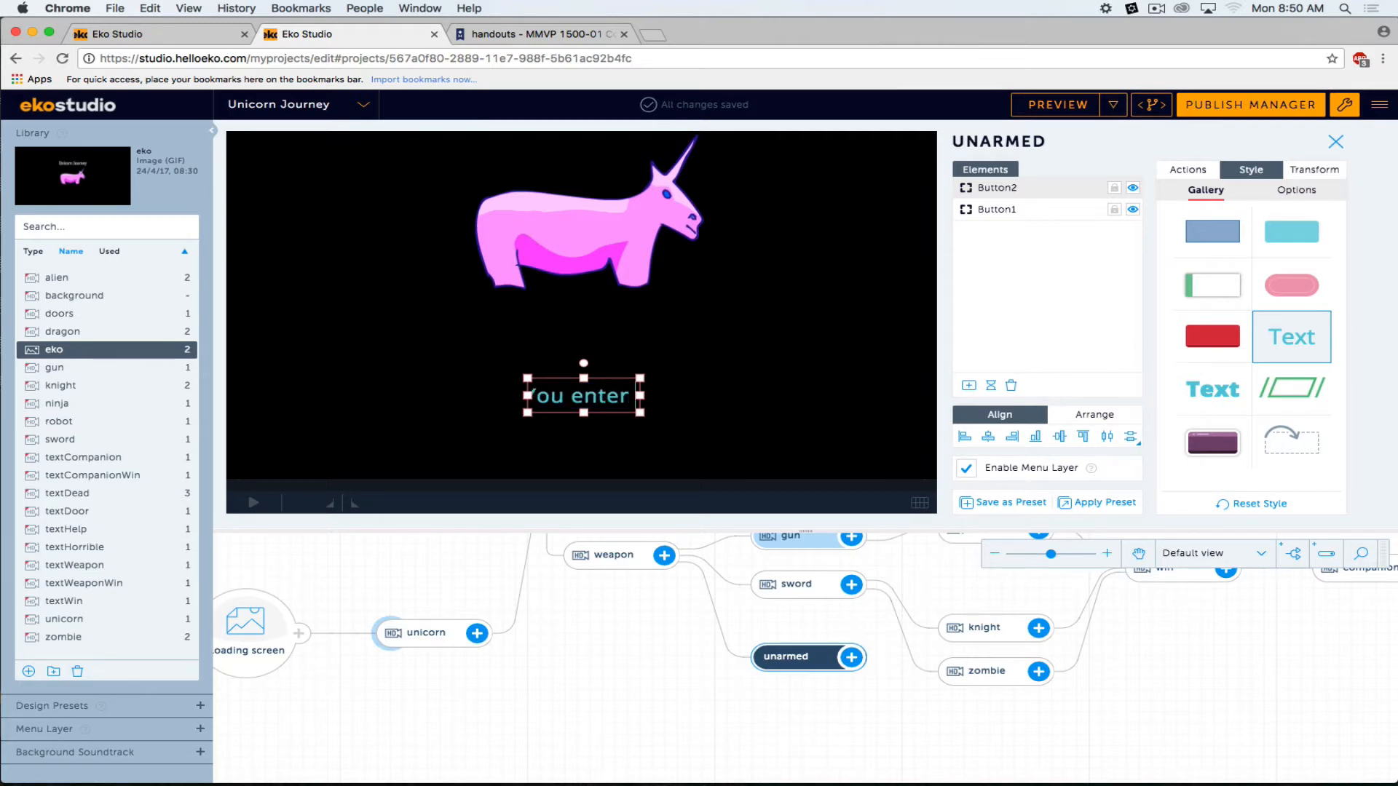
{"action": "type", "text": " battle u"}
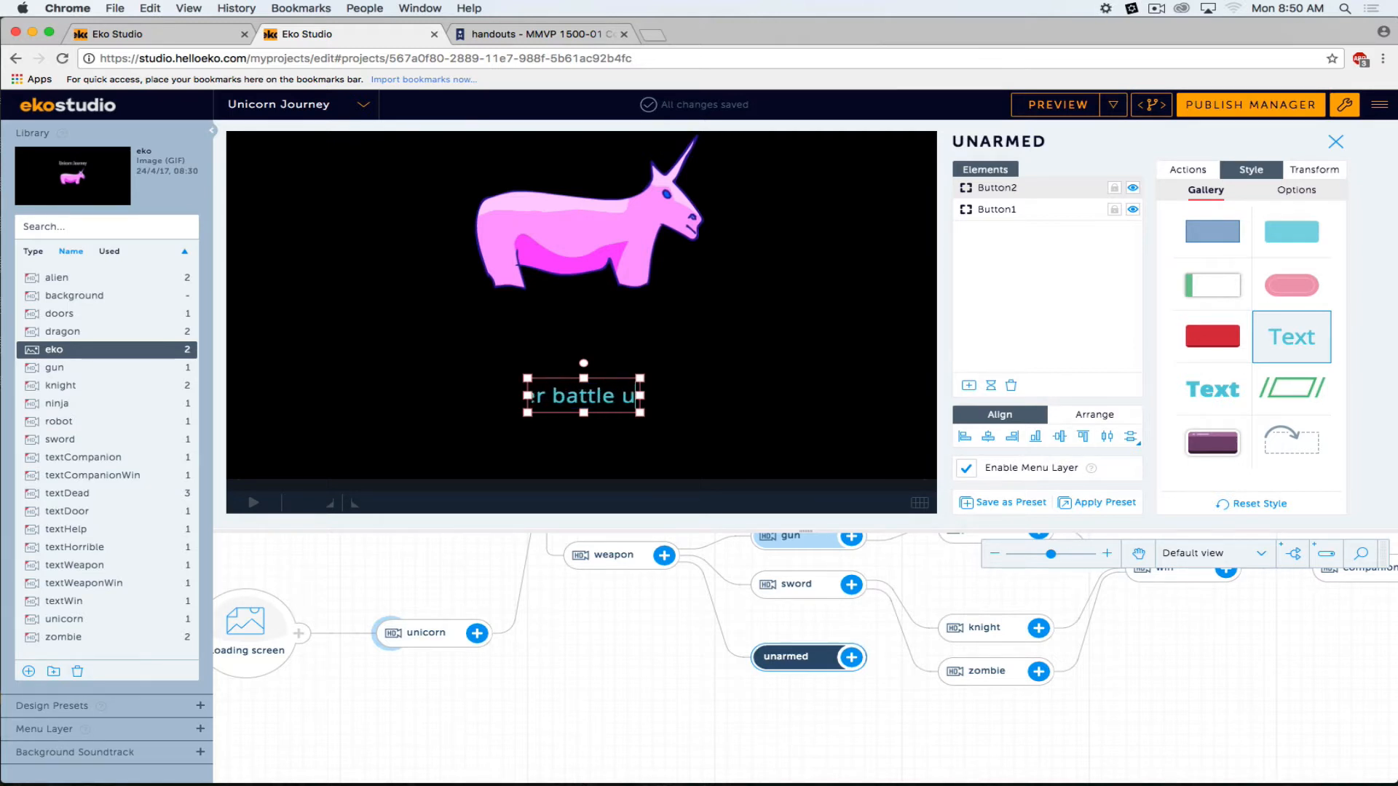
{"action": "type", "text": "narmed."}
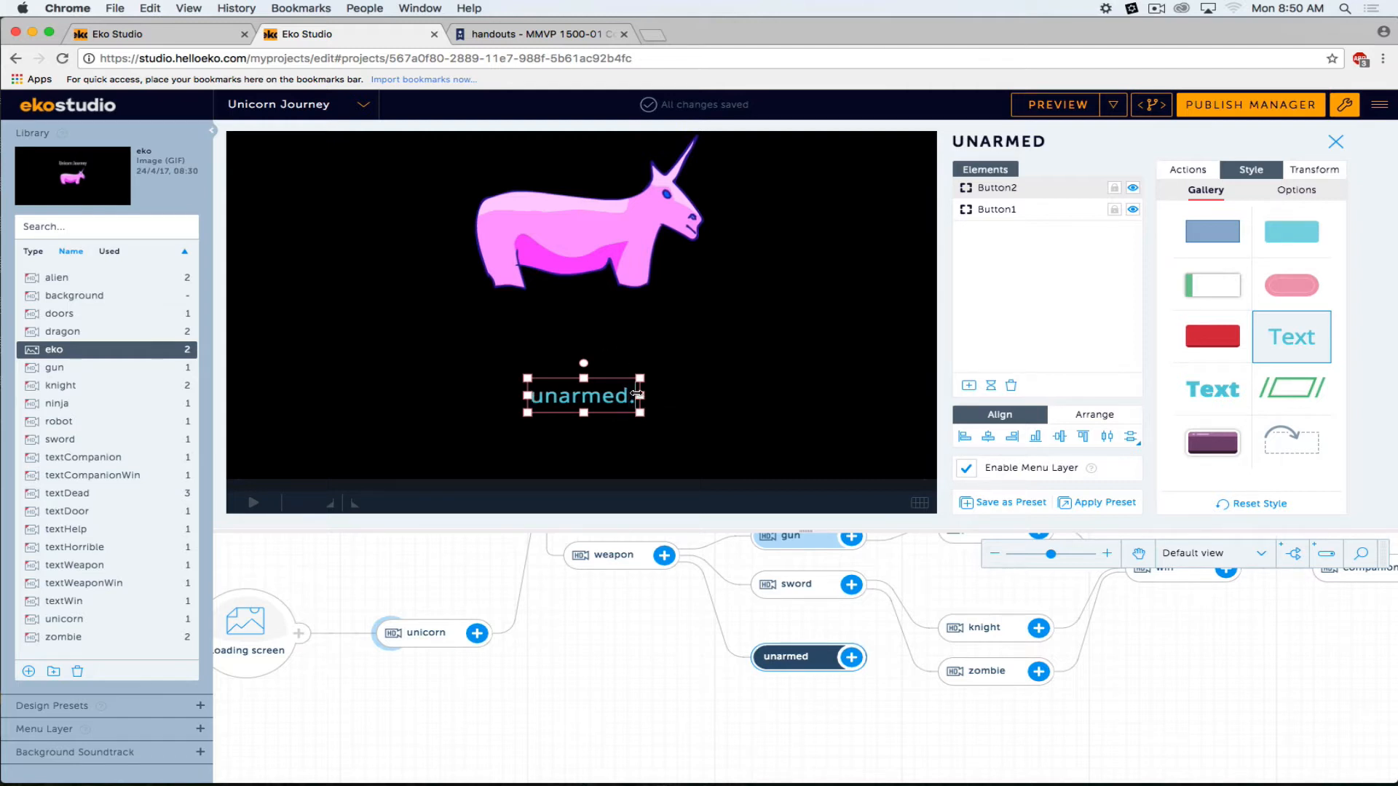
{"action": "left_click", "coordinate": [827, 417]}
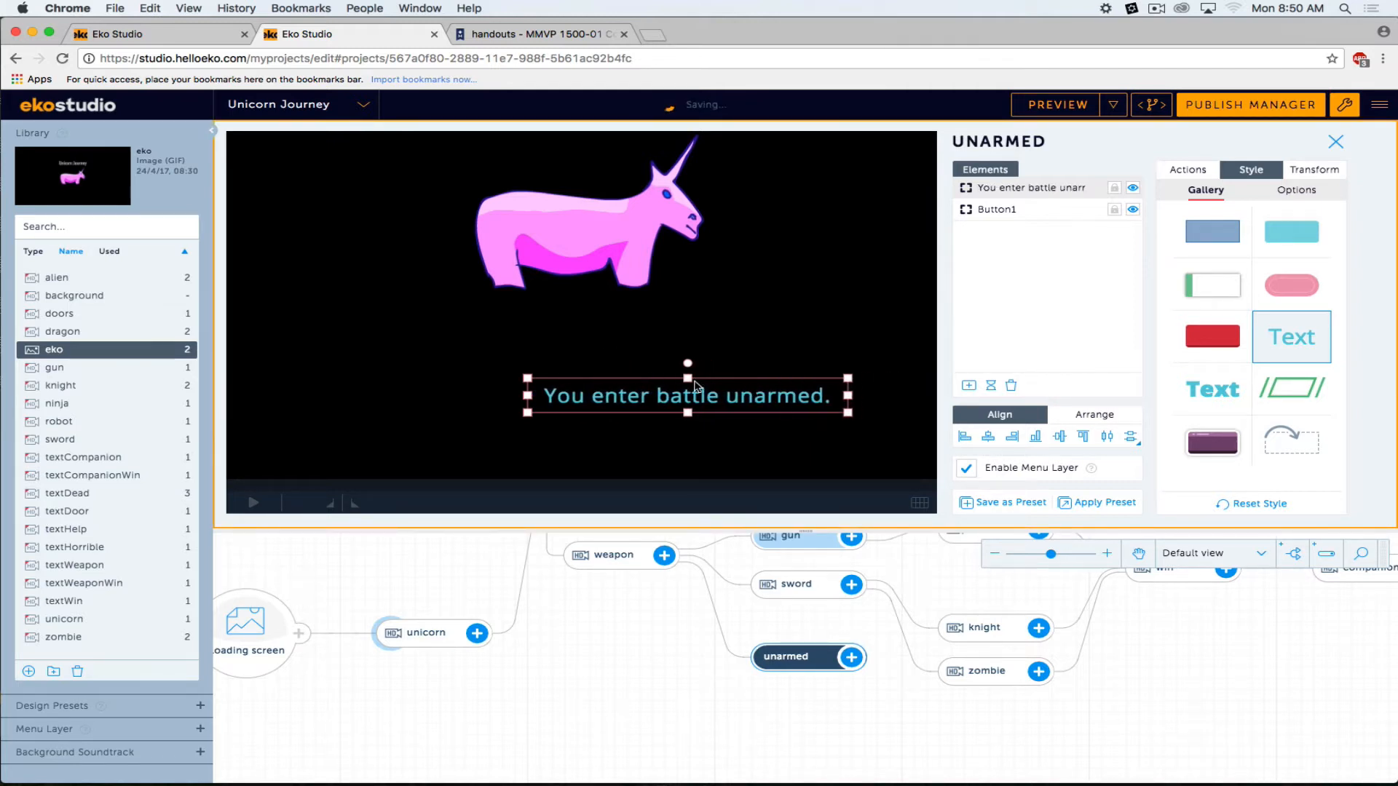
Centre the "You enter battle unarmed." text just beneath the unicorn image and check its action setting.
{"action": "left_click_drag", "start_coordinate": [695, 386], "coordinate": [600, 359]}
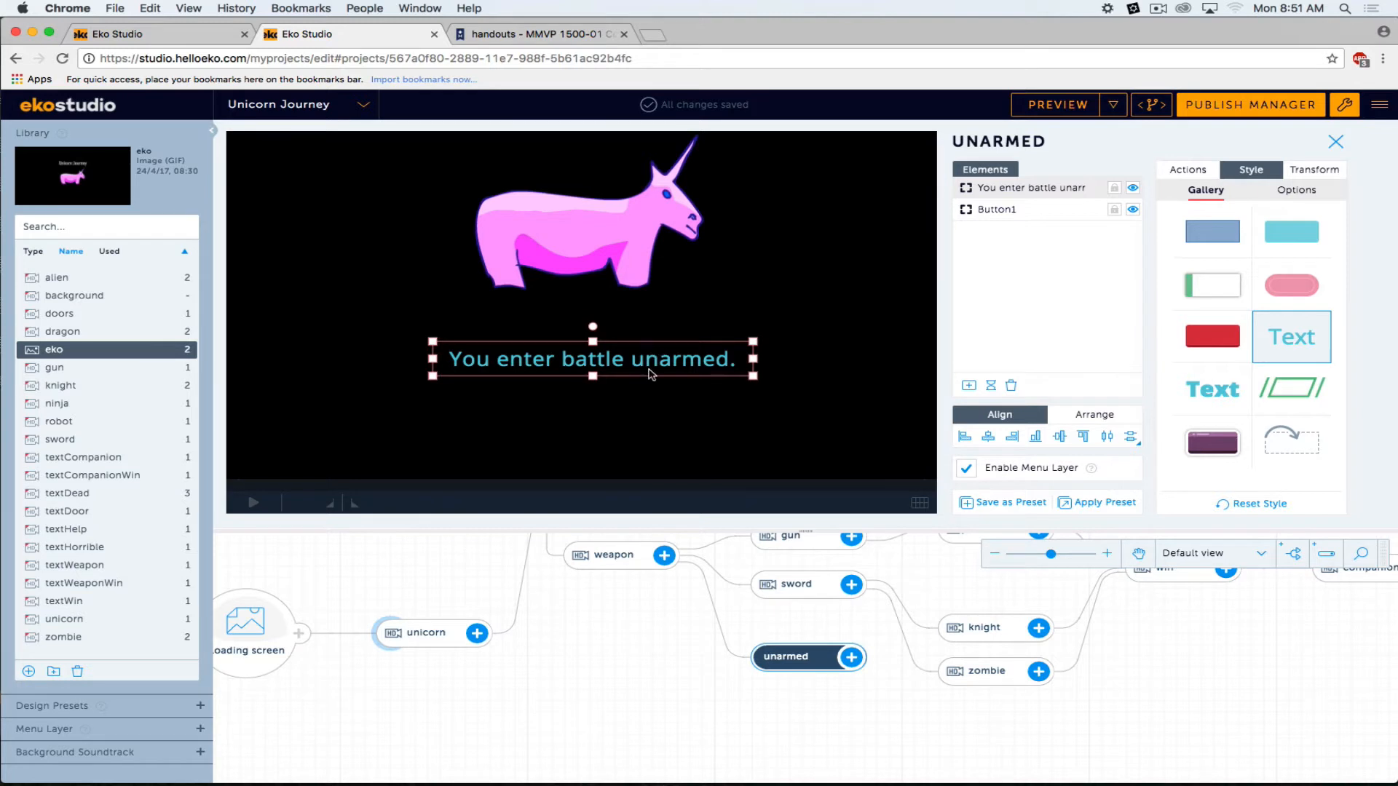
{"action": "left_click", "coordinate": [1186, 172]}
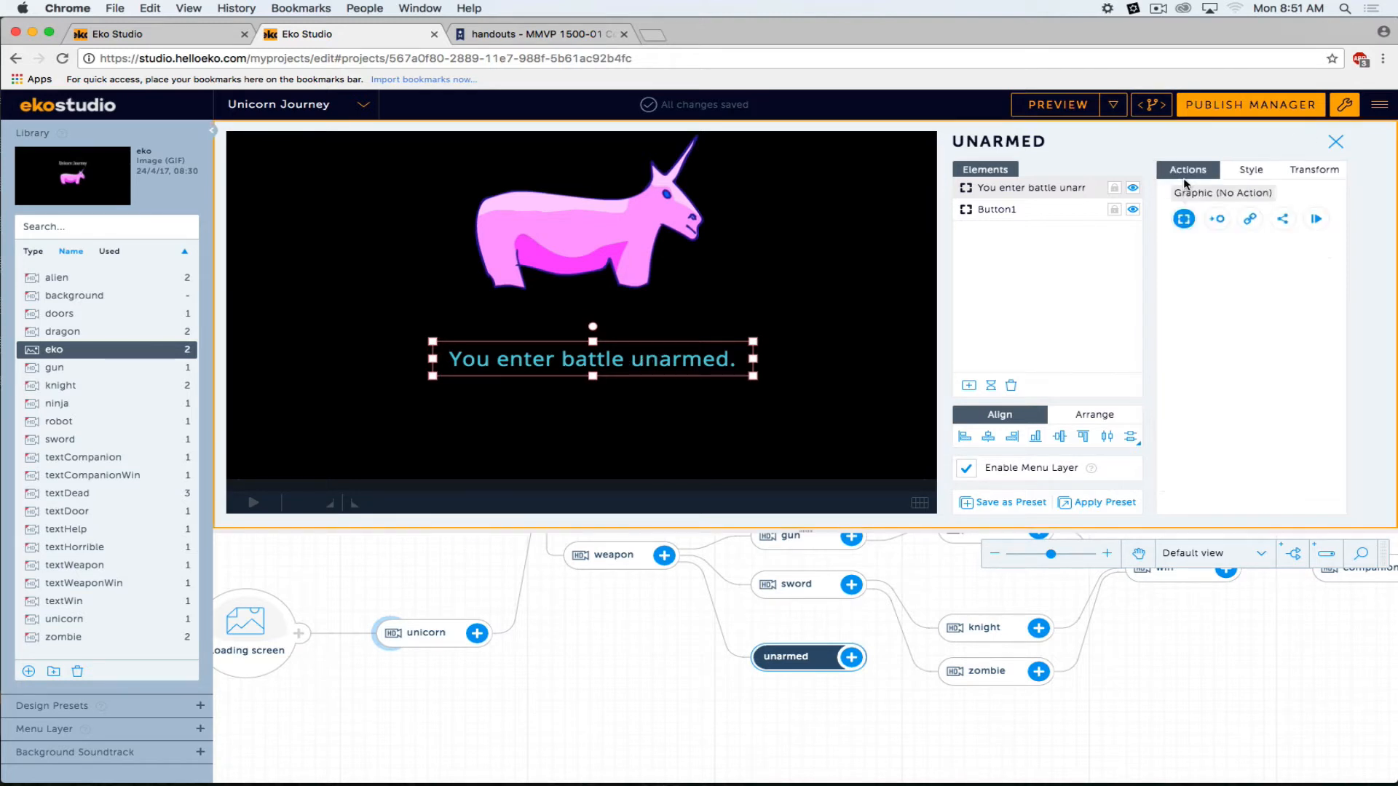
{"action": "left_click_drag", "start_coordinate": [649, 359], "coordinate": [648, 345]}
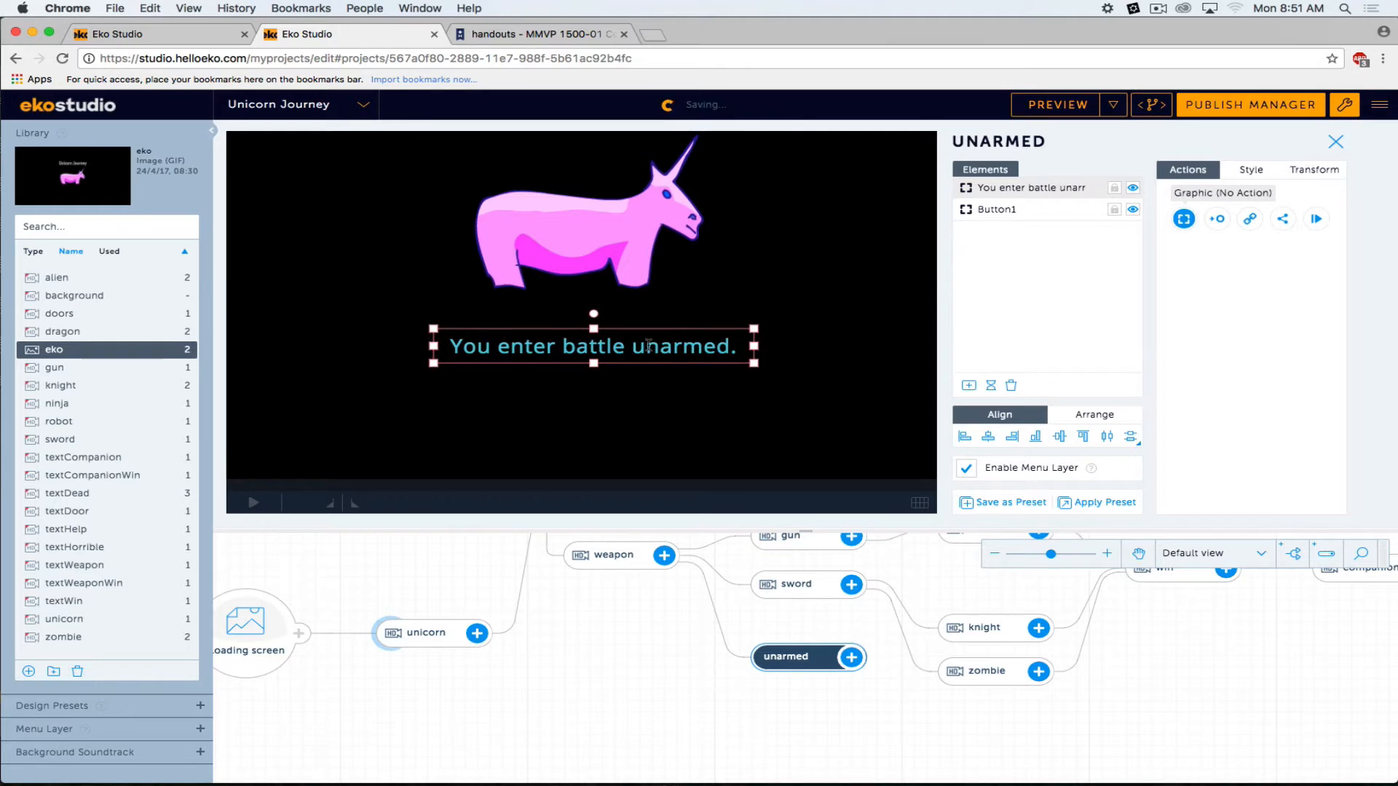
{"action": "left_click", "coordinate": [1002, 298]}
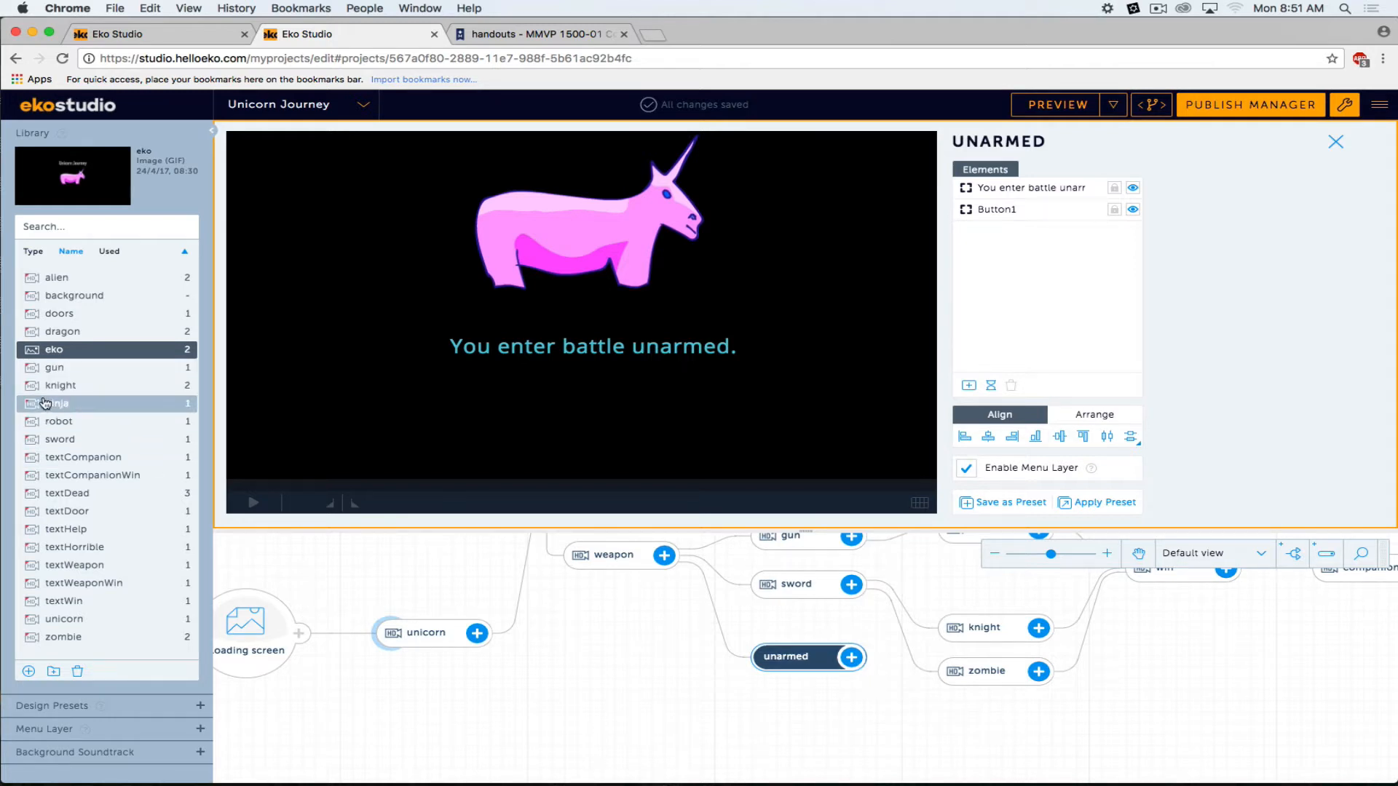
Add the knight and zombie videos as new nodes below the existing zombie node and connect the unarmed node to both.
{"action": "left_click_drag", "start_coordinate": [60, 385], "coordinate": [967, 703]}
{"action": "left_click_drag", "start_coordinate": [51, 403], "coordinate": [989, 735]}
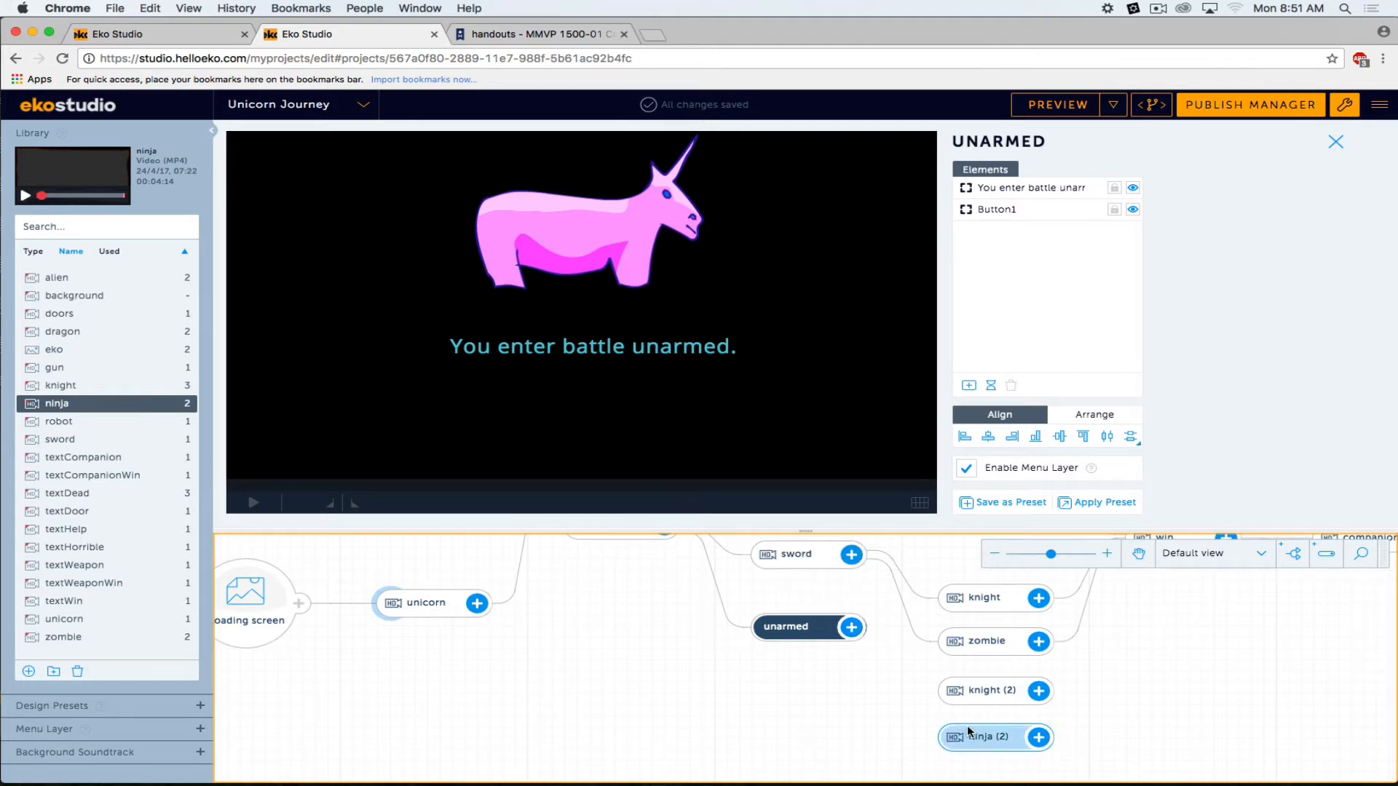
{"action": "key", "text": "Delete"}
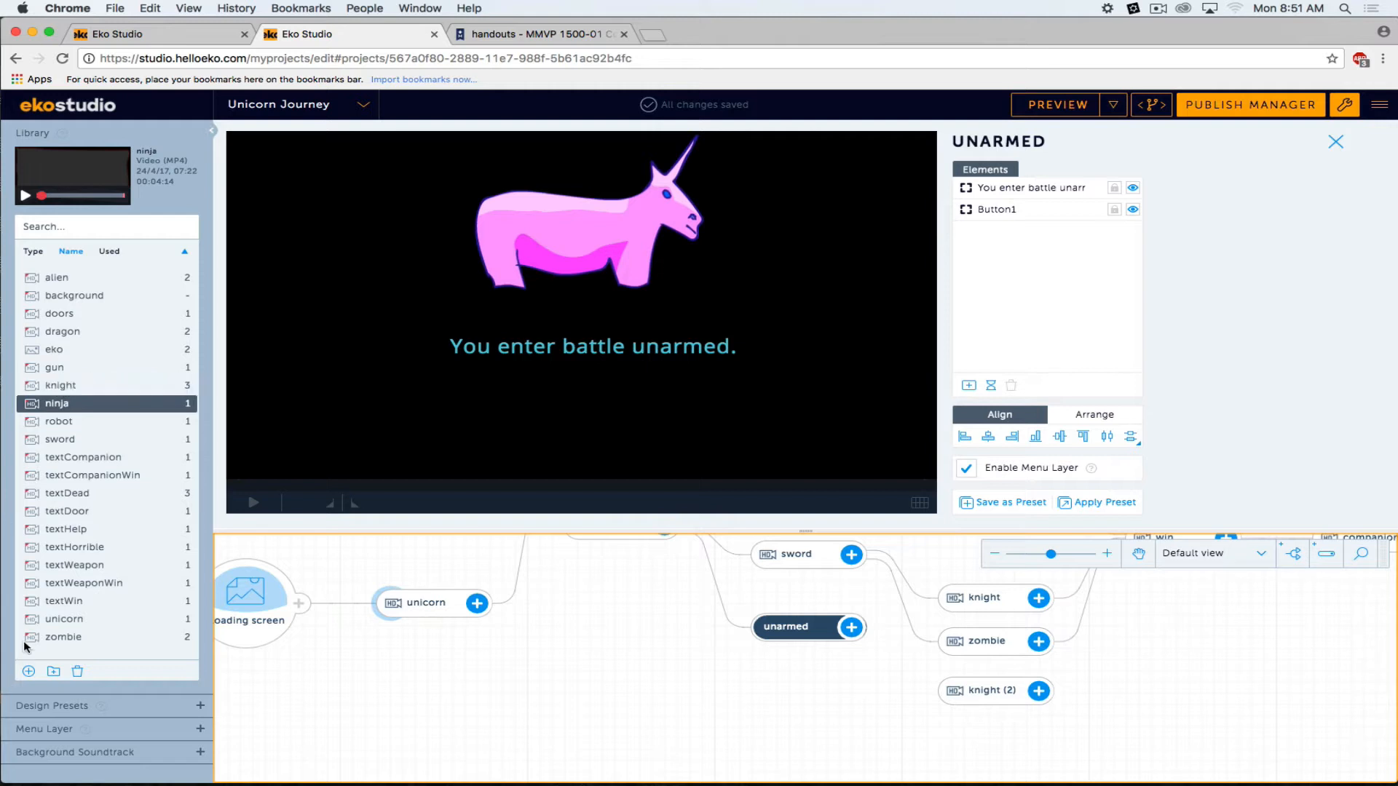
{"action": "left_click_drag", "start_coordinate": [63, 637], "coordinate": [985, 734]}
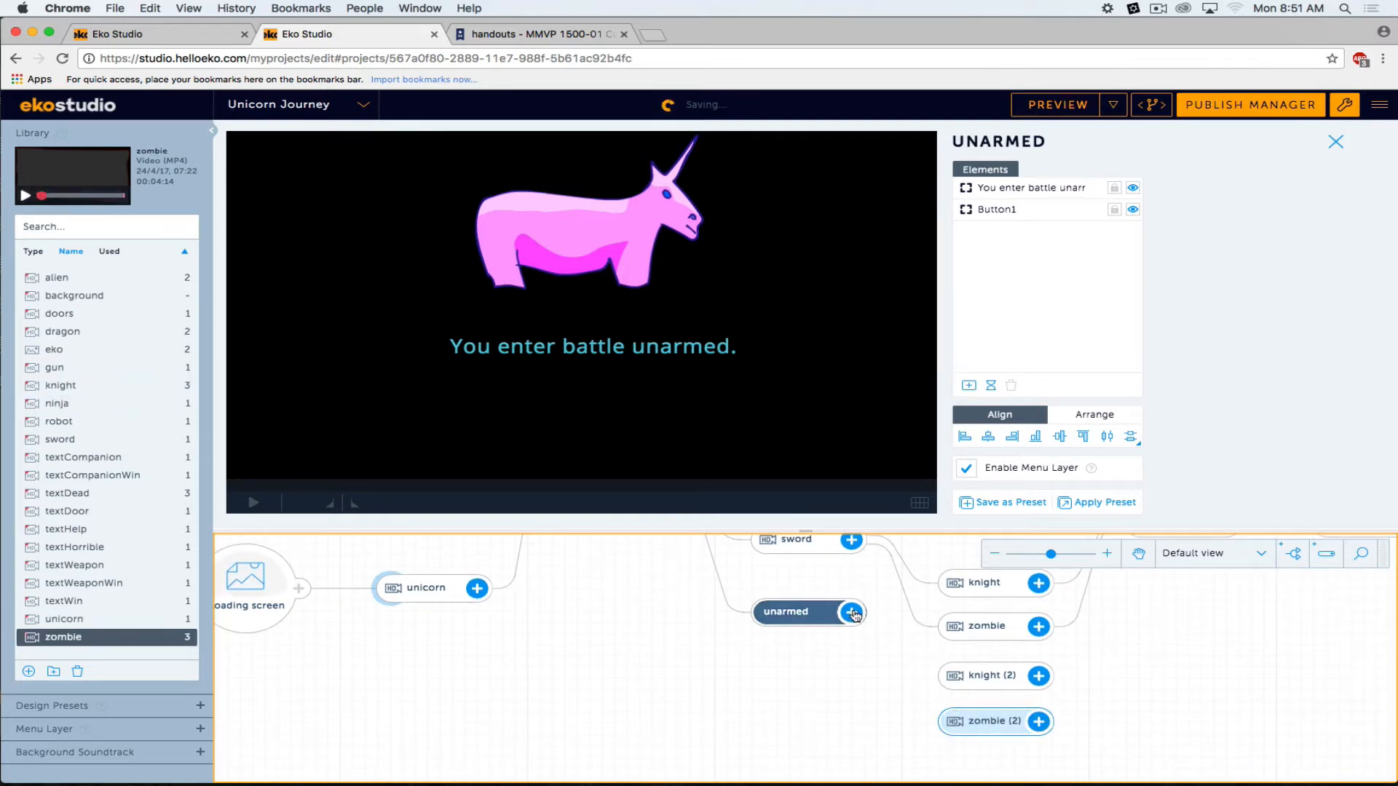
{"action": "left_click_drag", "start_coordinate": [860, 617], "coordinate": [914, 656]}
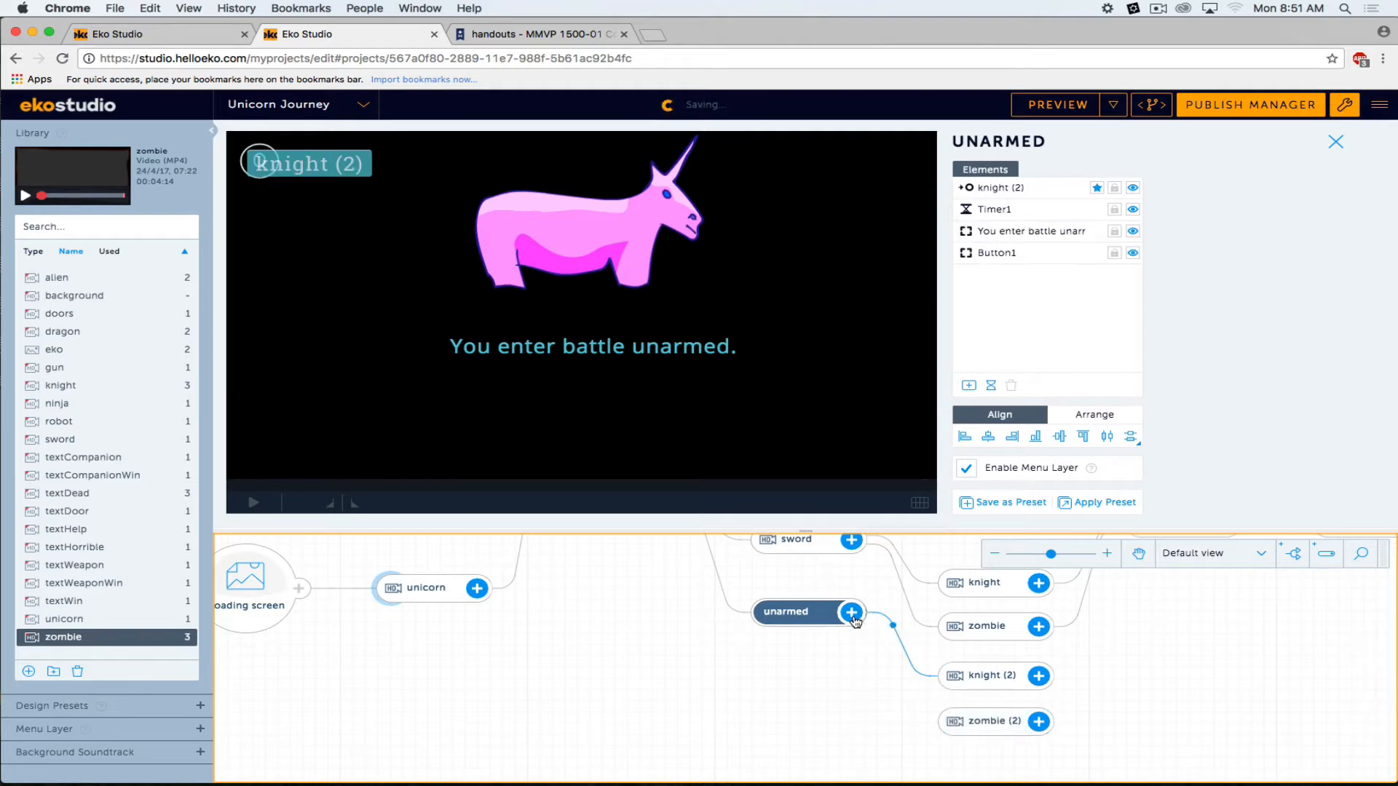
{"action": "left_click_drag", "start_coordinate": [852, 612], "coordinate": [943, 729]}
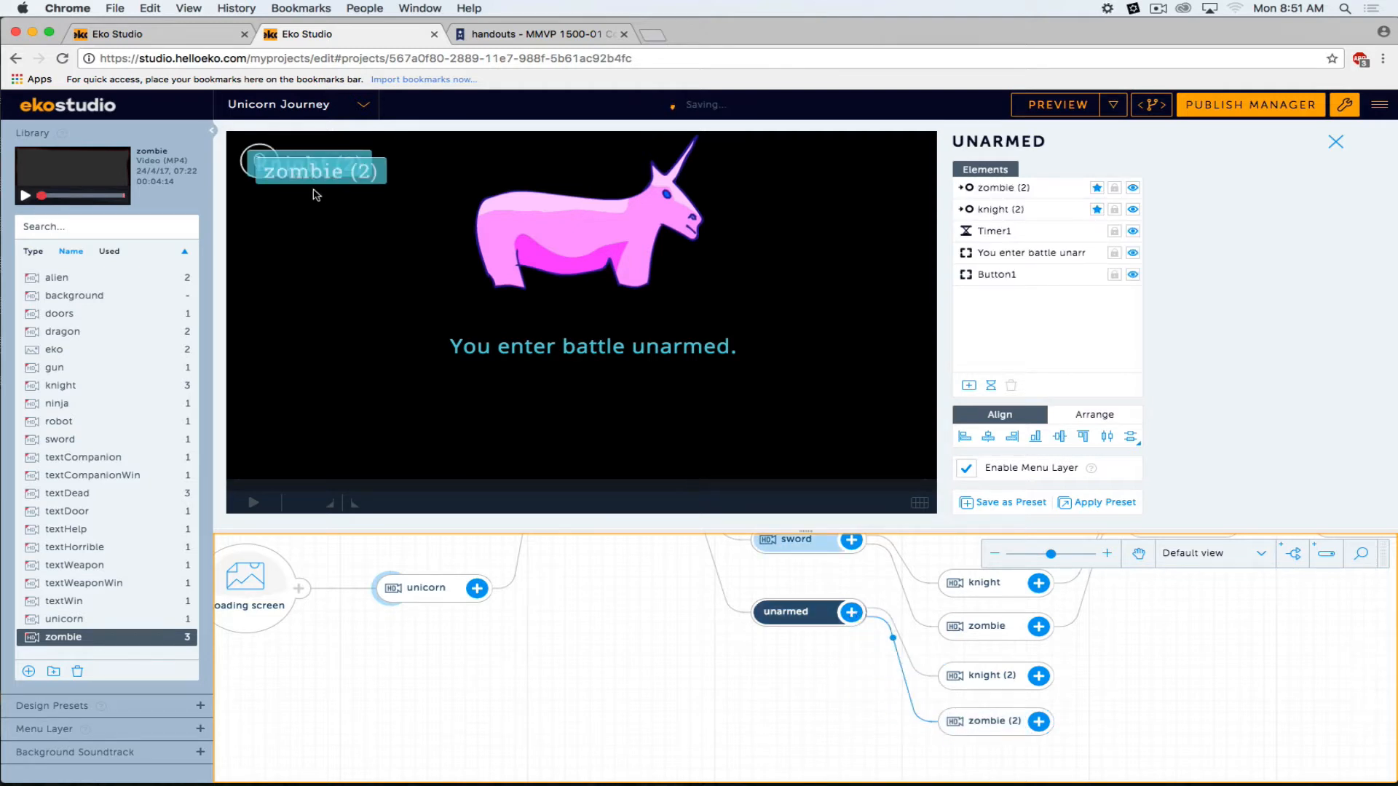
Move the knight (2) and zombie (2) buttons apart beside the unicorn and delete Timer1 from the unarmed node.
{"action": "left_click_drag", "start_coordinate": [318, 175], "coordinate": [308, 321]}
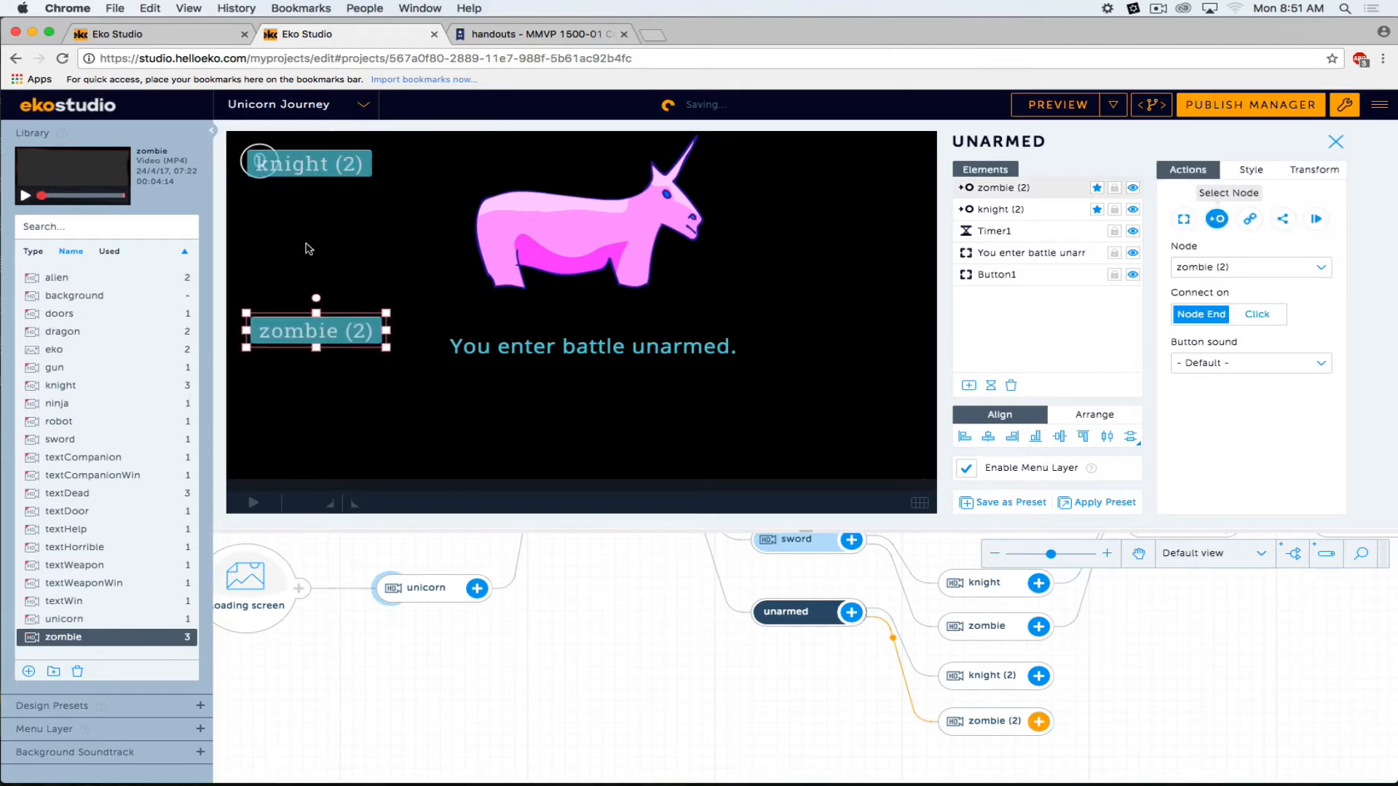
{"action": "left_click_drag", "start_coordinate": [309, 164], "coordinate": [311, 258]}
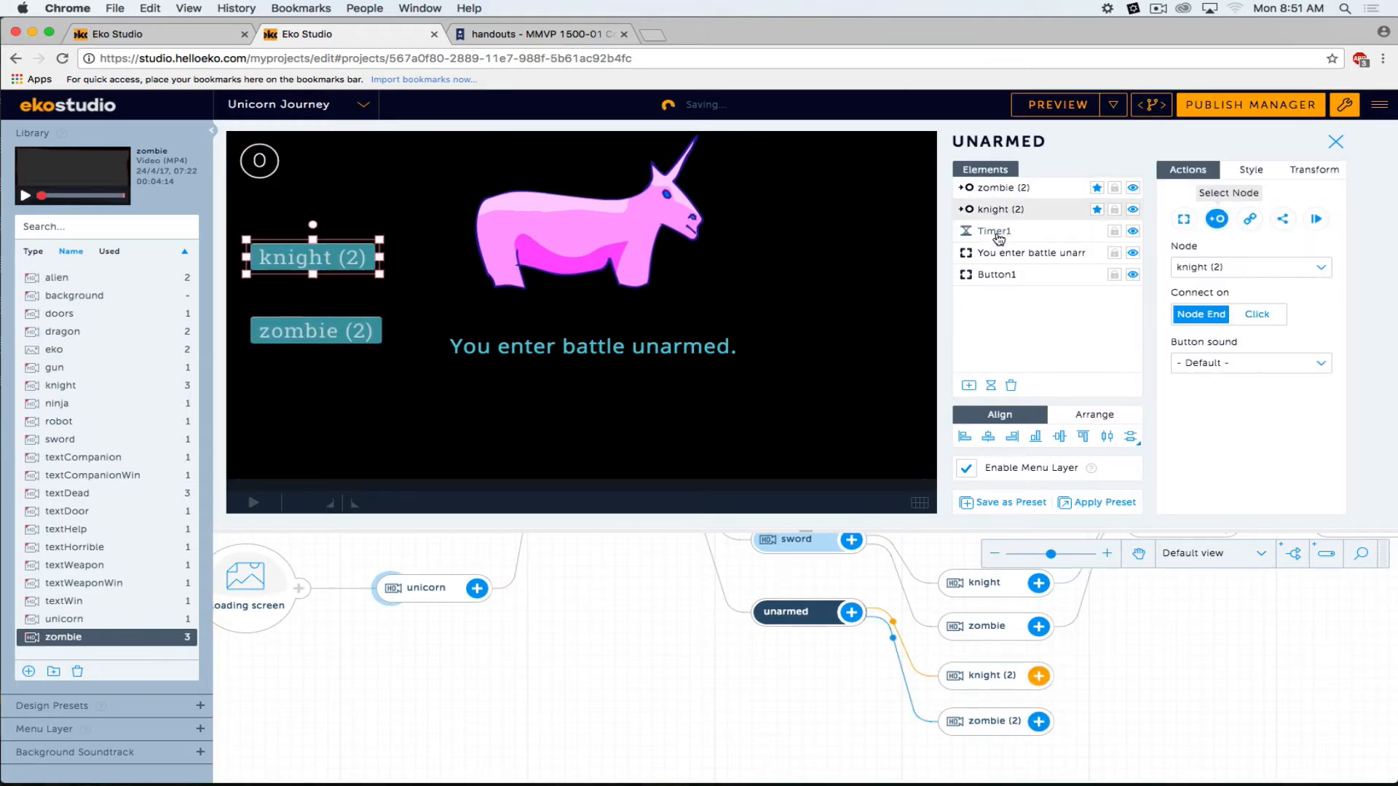
{"action": "left_click", "coordinate": [997, 231]}
{"action": "left_click", "coordinate": [1013, 386]}
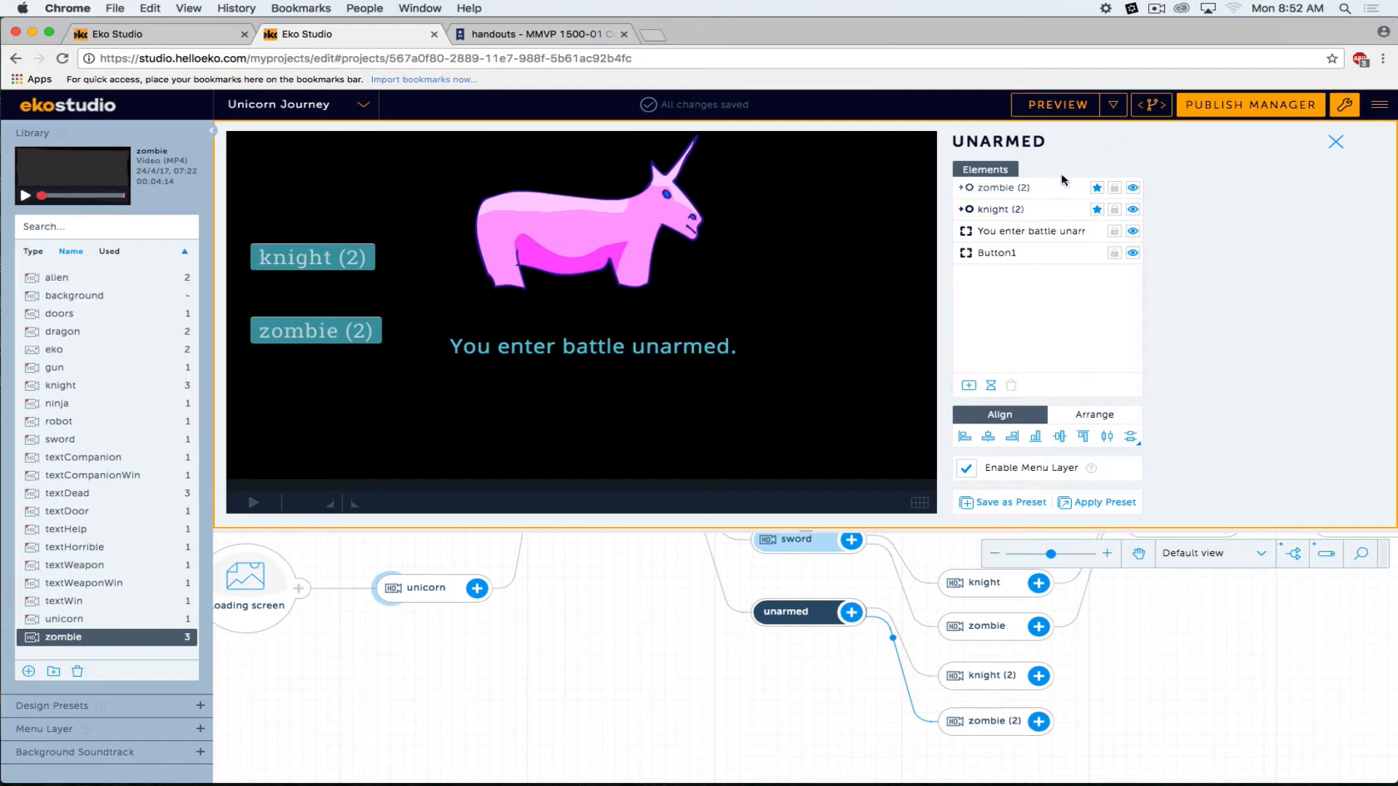
Make the knight (2) and zombie (2) buttons invisible by setting their opacity to 0%.
{"action": "left_click", "coordinate": [299, 256]}
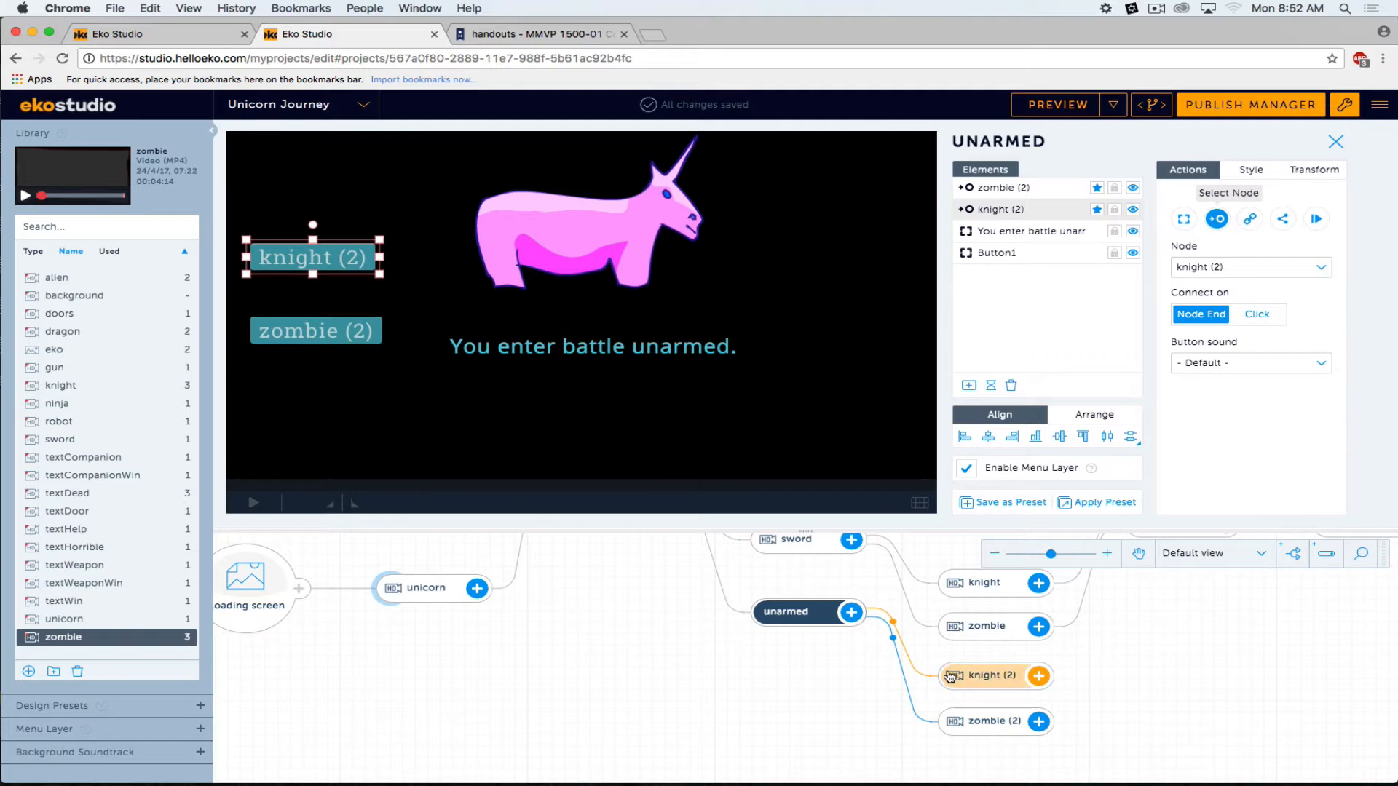
{"action": "left_click", "coordinate": [1292, 170]}
{"action": "left_click", "coordinate": [1294, 268]}
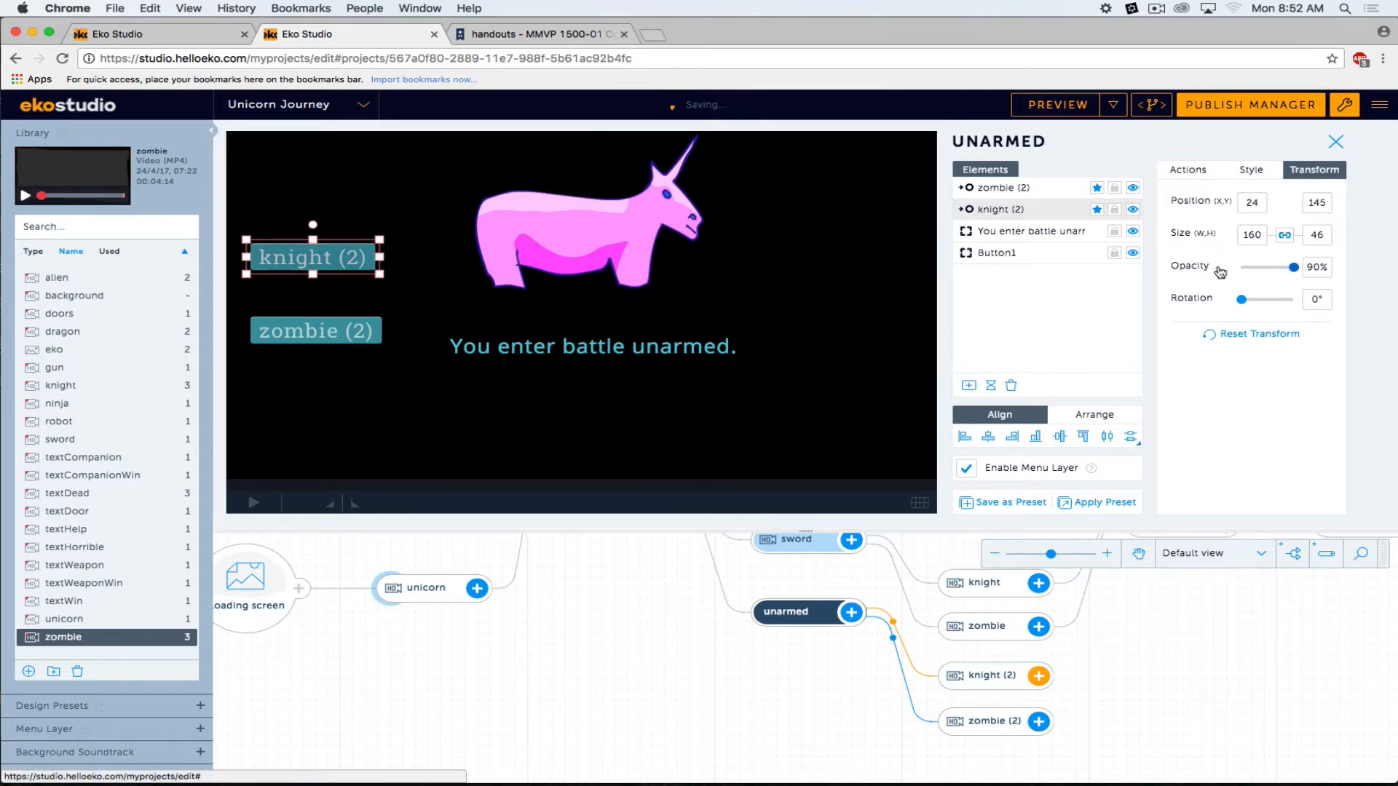
{"action": "left_click", "coordinate": [385, 337]}
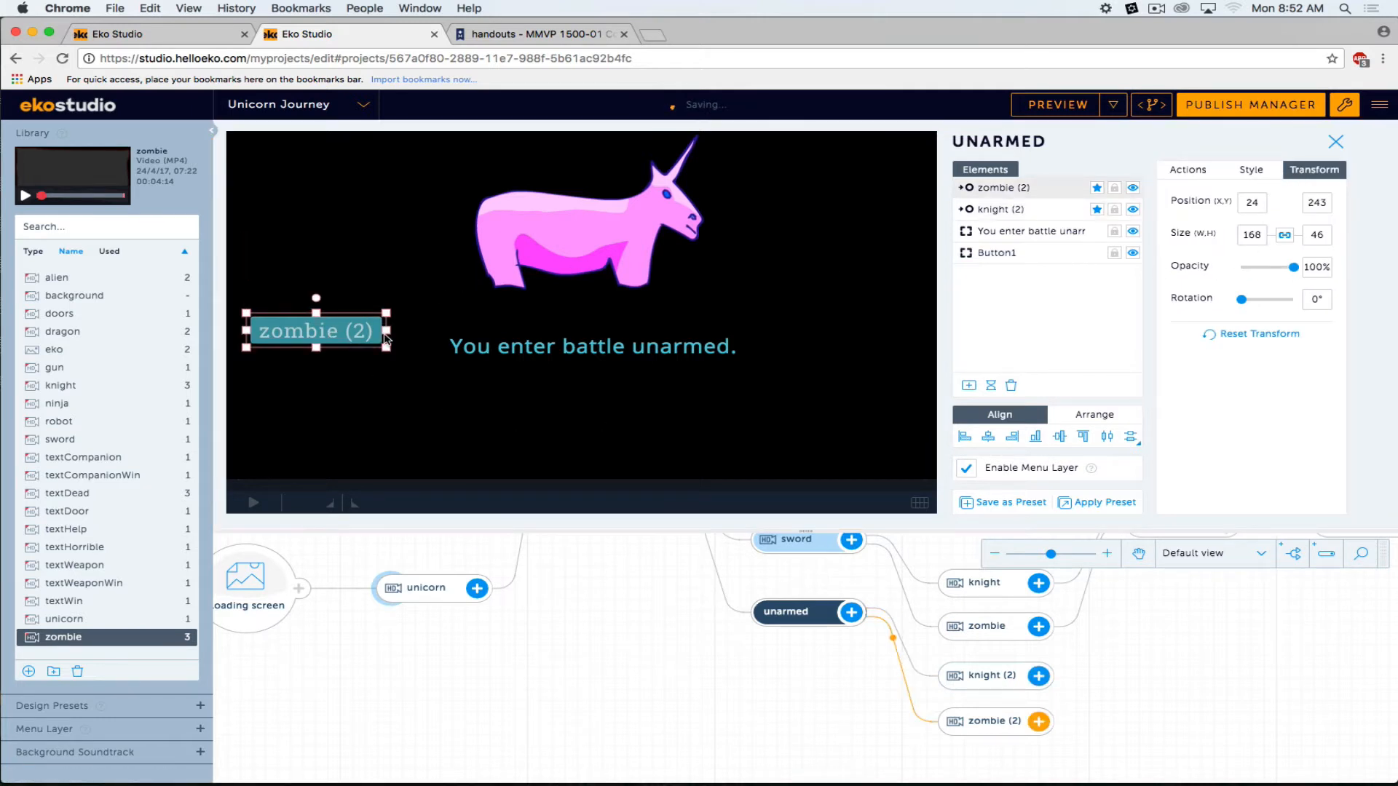
{"action": "left_click_drag", "start_coordinate": [1294, 267], "coordinate": [1242, 268]}
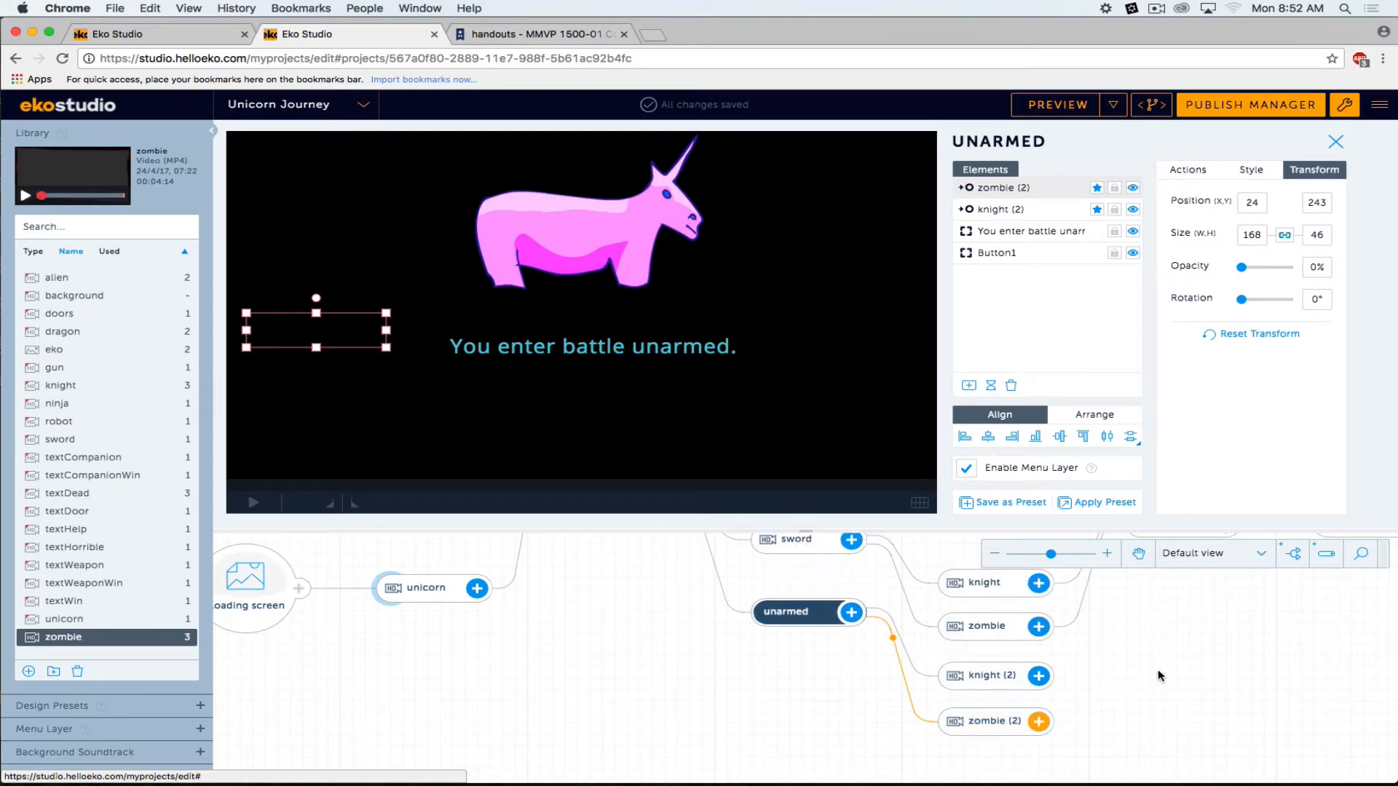
Close the unarmed node, add the textDead video as a node beyond knight (2) and zombie (2), and preview its footage.
{"action": "left_click", "coordinate": [1336, 140]}
{"action": "left_click", "coordinate": [925, 495]}
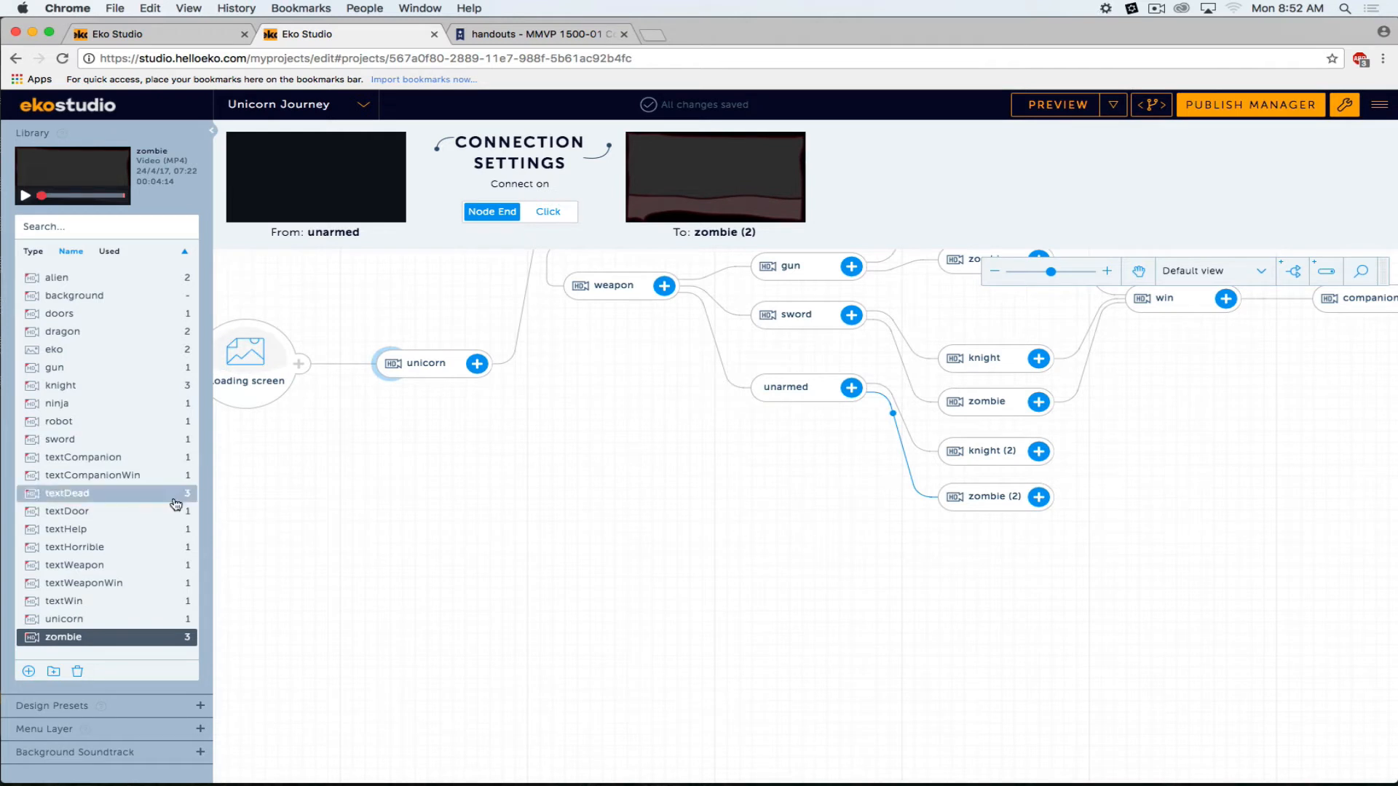
{"action": "left_click_drag", "start_coordinate": [52, 497], "coordinate": [1112, 496]}
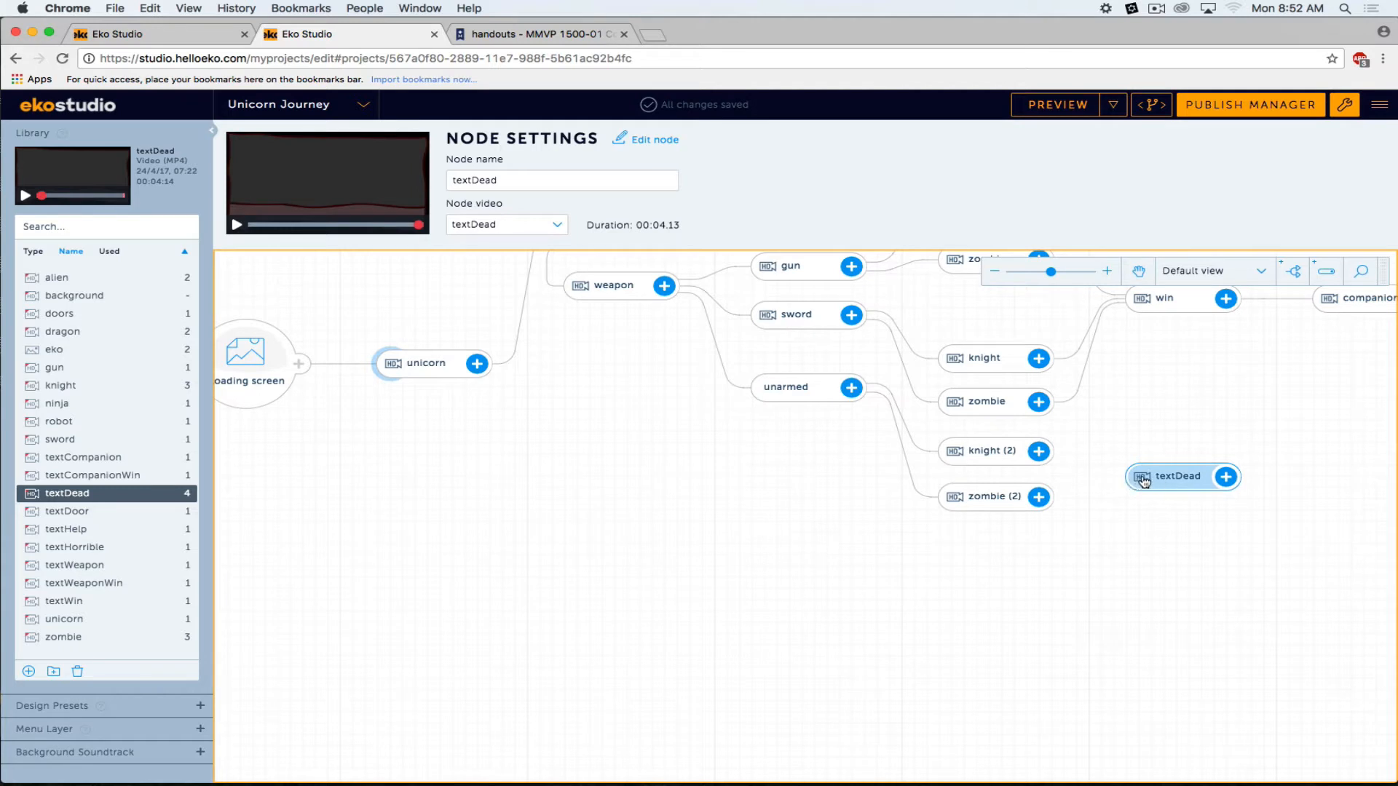
{"action": "double_click", "coordinate": [1136, 480]}
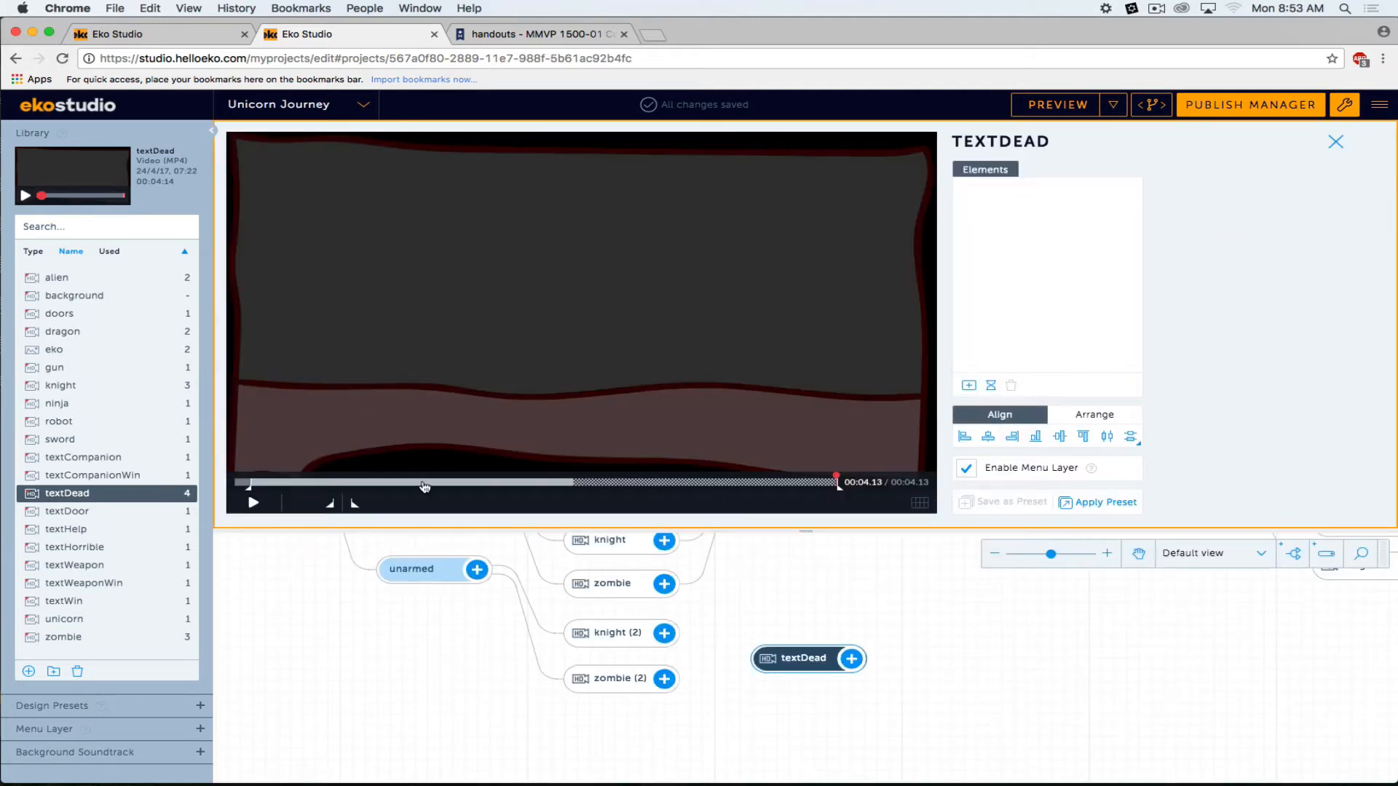
{"action": "left_click", "coordinate": [424, 484]}
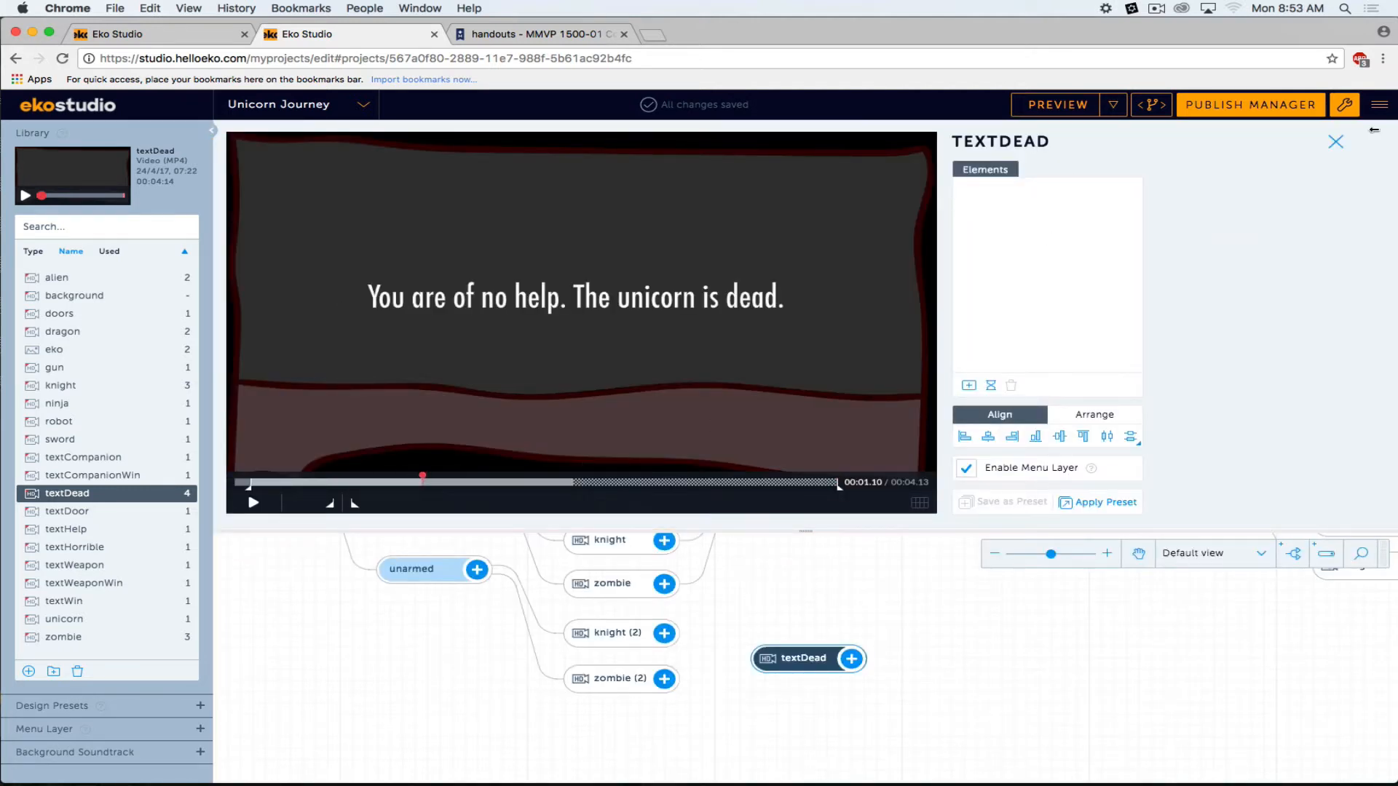
{"action": "left_click", "coordinate": [1335, 141]}
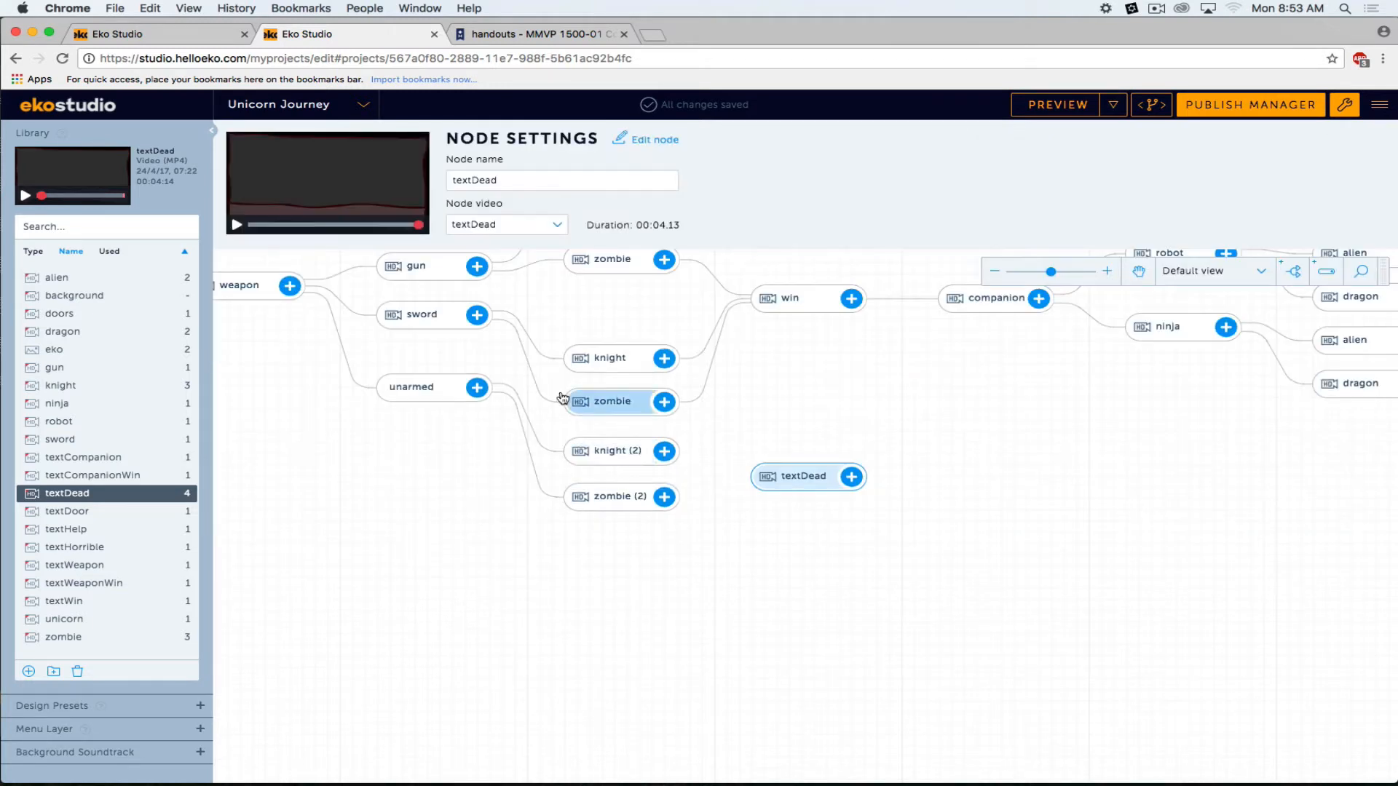
Connect both the knight (2) and zombie (2) nodes to the textDead node.
{"action": "left_click_drag", "start_coordinate": [664, 451], "coordinate": [761, 477]}
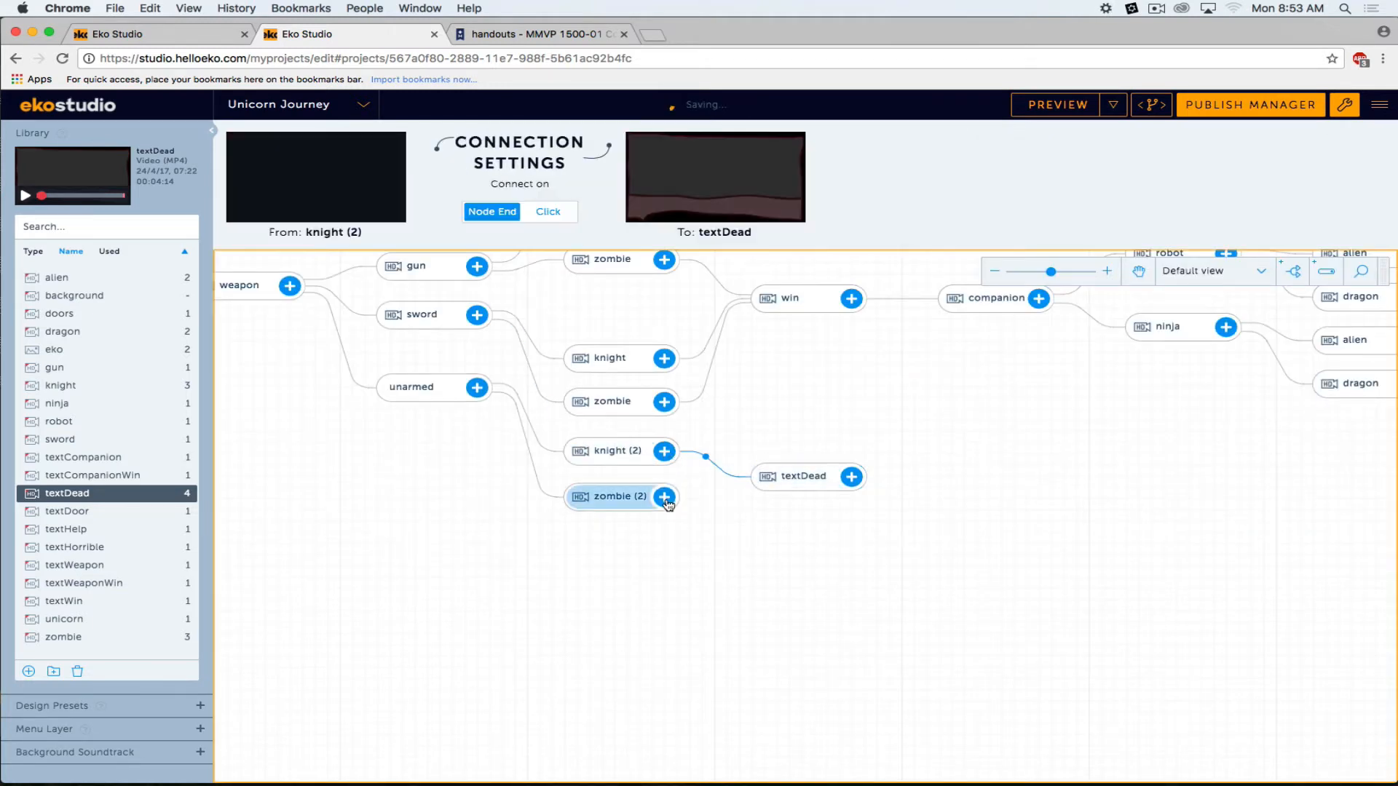
{"action": "left_click_drag", "start_coordinate": [664, 498], "coordinate": [761, 476]}
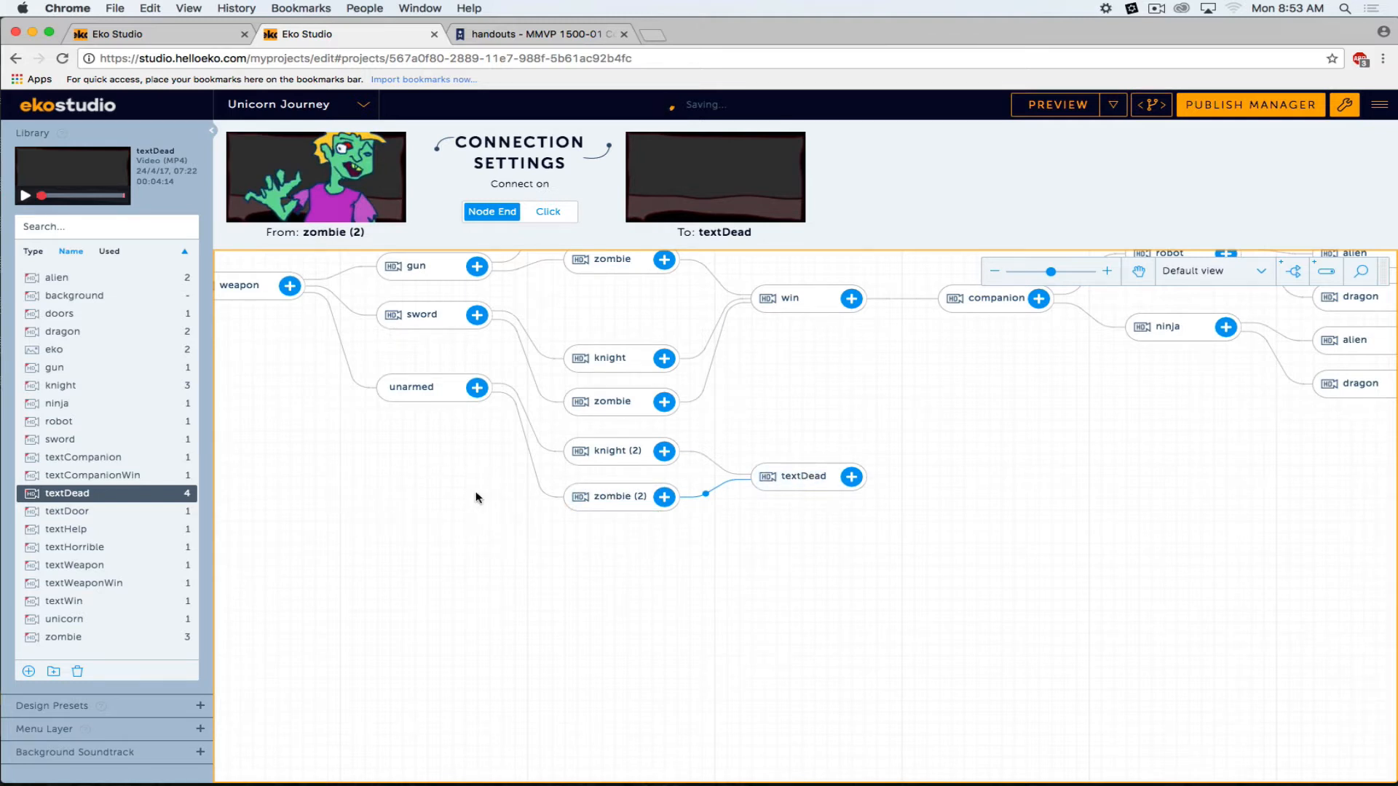
{"action": "left_click_drag", "start_coordinate": [447, 505], "coordinate": [560, 629]}
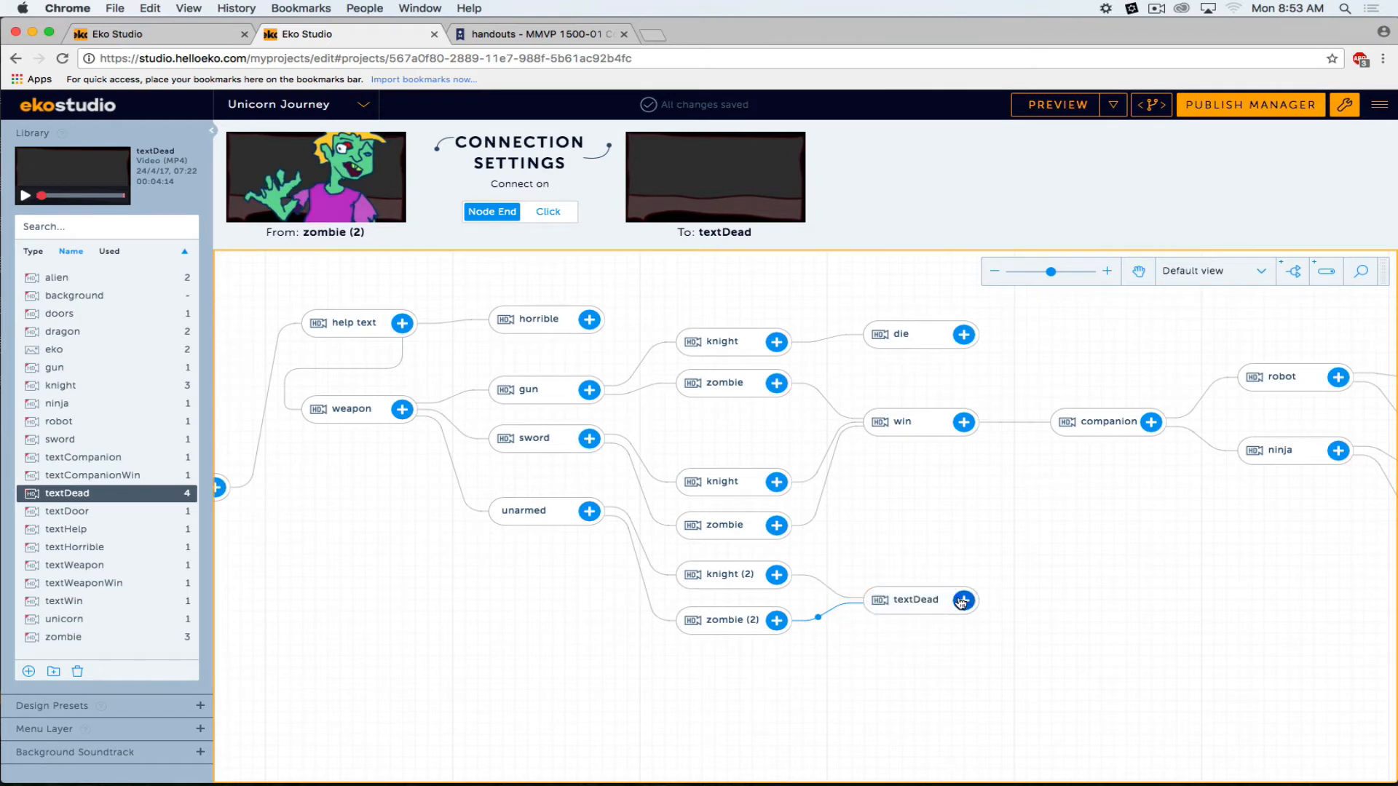
Review the story map through to the end screen and view the win node's settings.
{"action": "mouse_move", "coordinate": [908, 601]}
{"action": "left_click_drag", "start_coordinate": [1217, 561], "coordinate": [0, 540]}
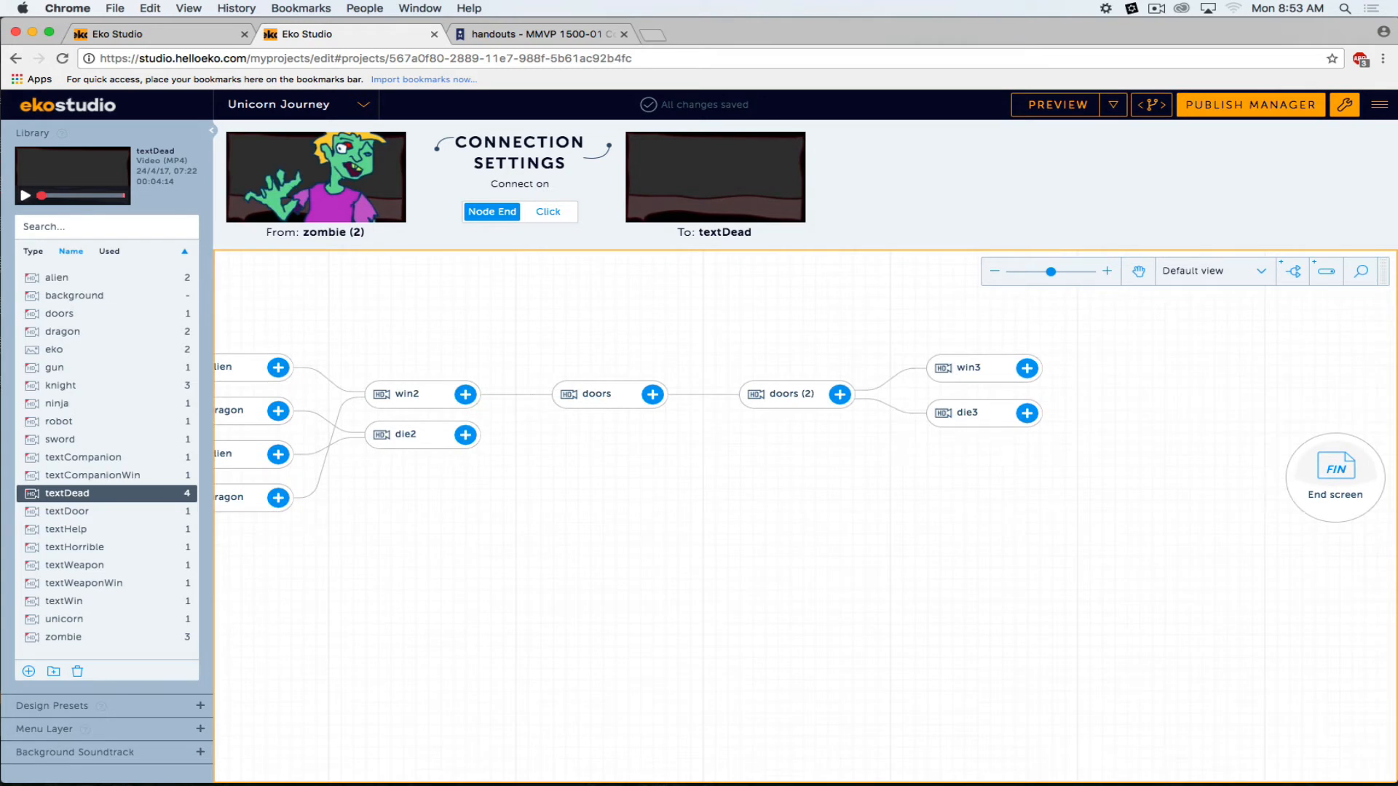
{"action": "left_click_drag", "start_coordinate": [0, 540], "coordinate": [1144, 508]}
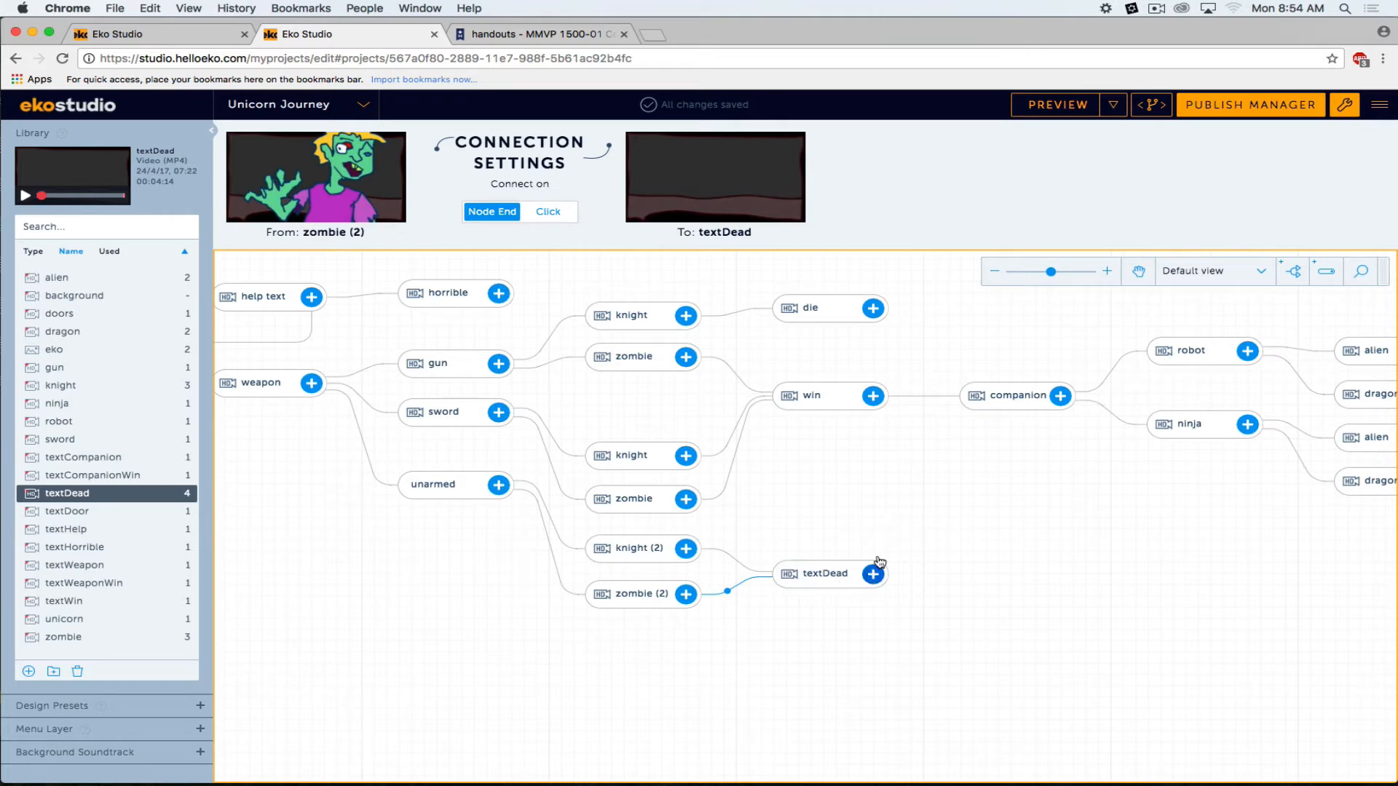
{"action": "left_click", "coordinate": [823, 403]}
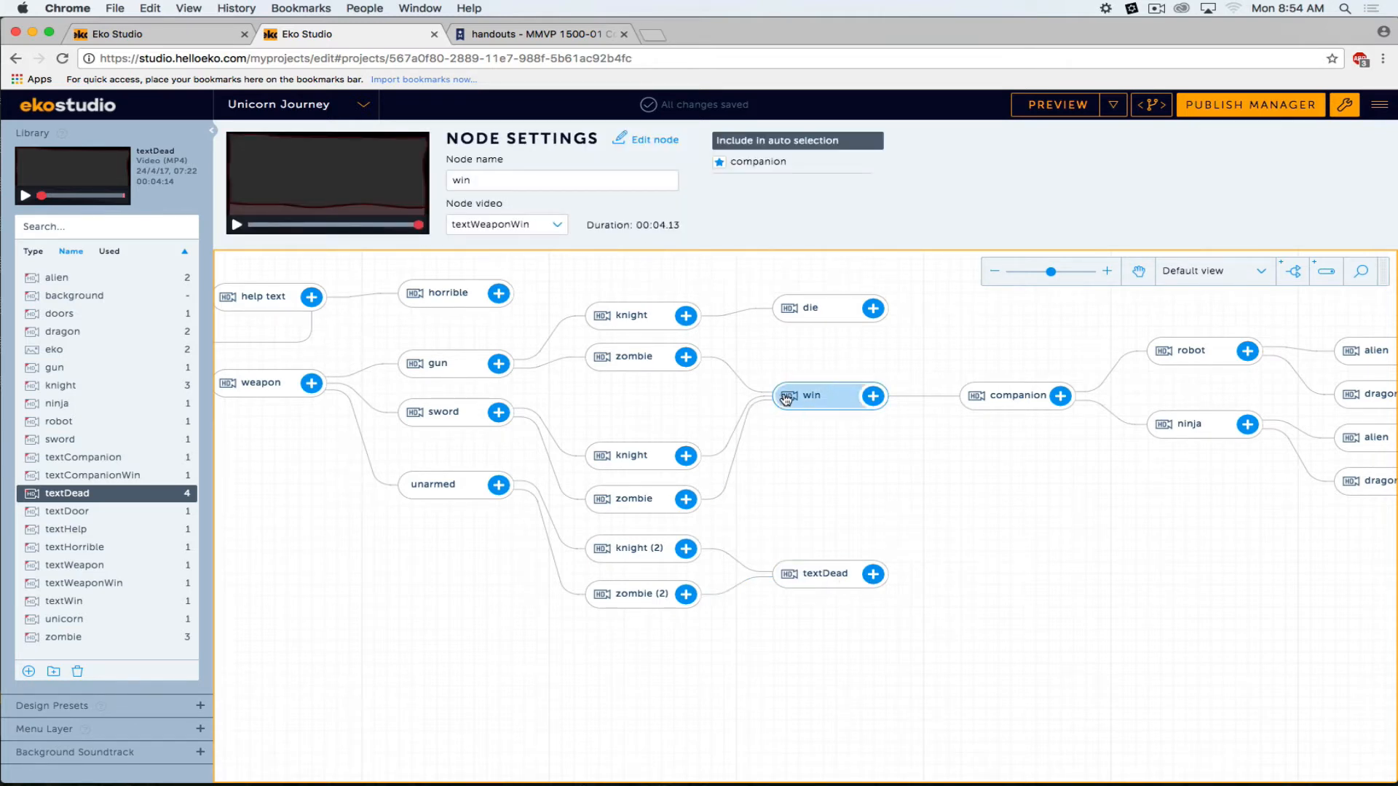
Open the companion node, view the settings of its ninja button, and close the node.
{"action": "mouse_move", "coordinate": [786, 398]}
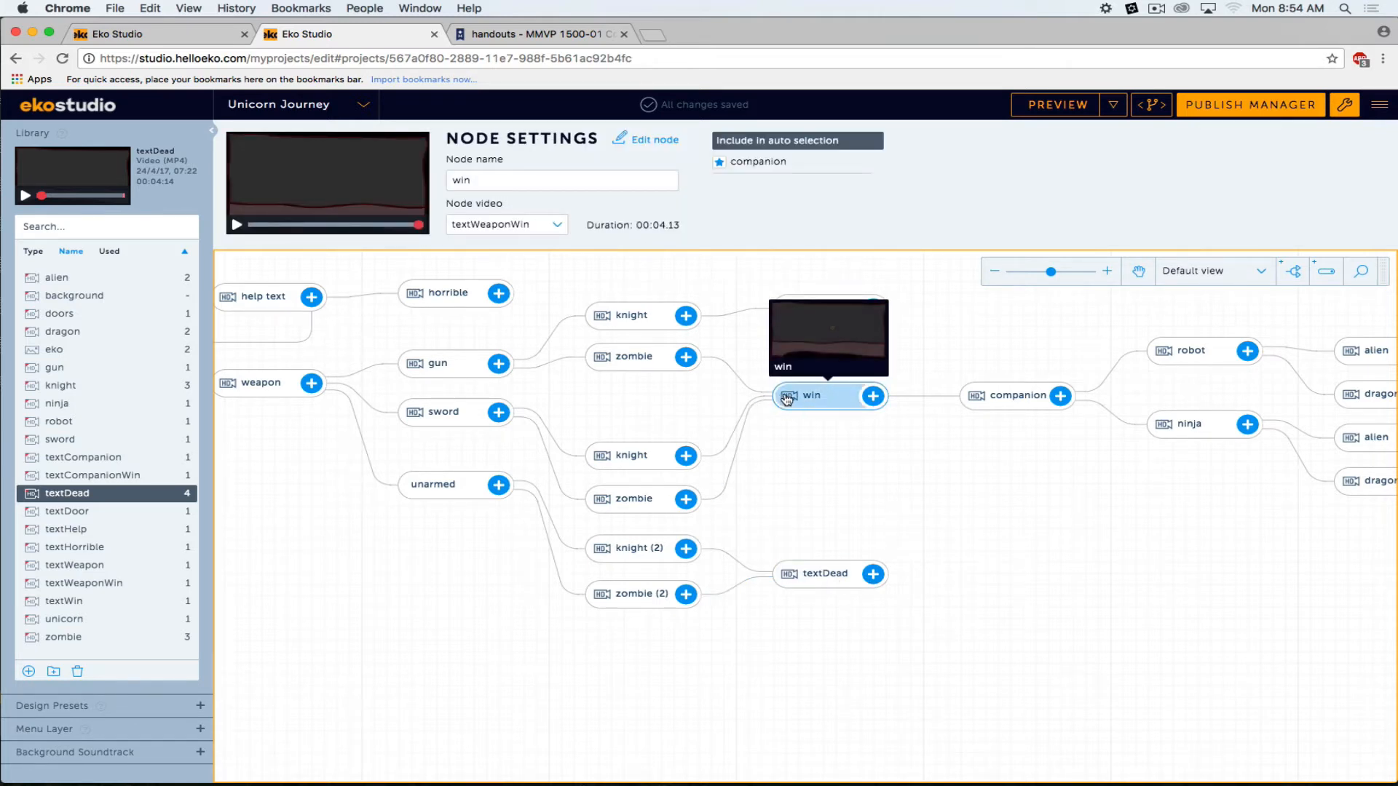
{"action": "left_click", "coordinate": [996, 398]}
{"action": "left_click_drag", "start_coordinate": [1098, 518], "coordinate": [748, 533]}
{"action": "left_click", "coordinate": [625, 417]}
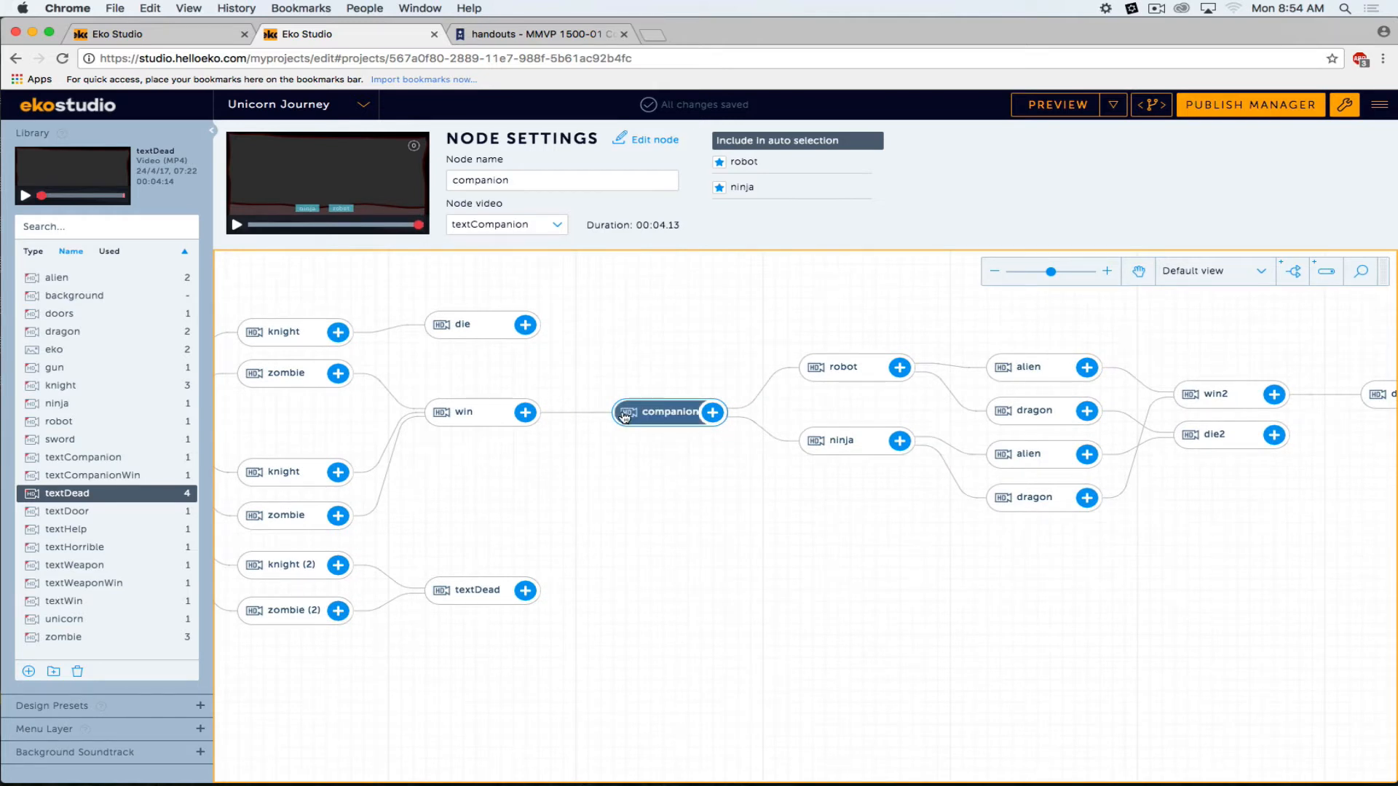
{"action": "double_click", "coordinate": [625, 416]}
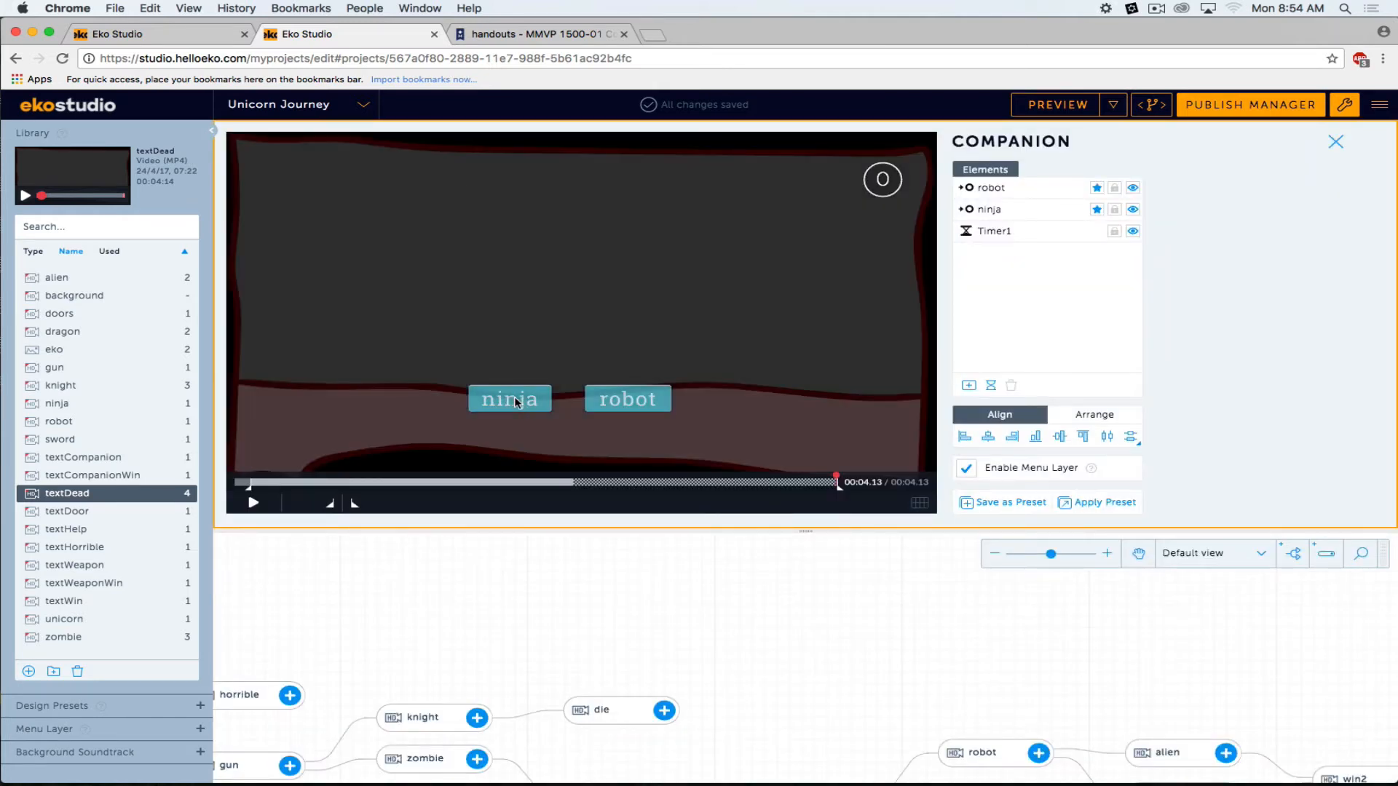
{"action": "left_click", "coordinate": [516, 403]}
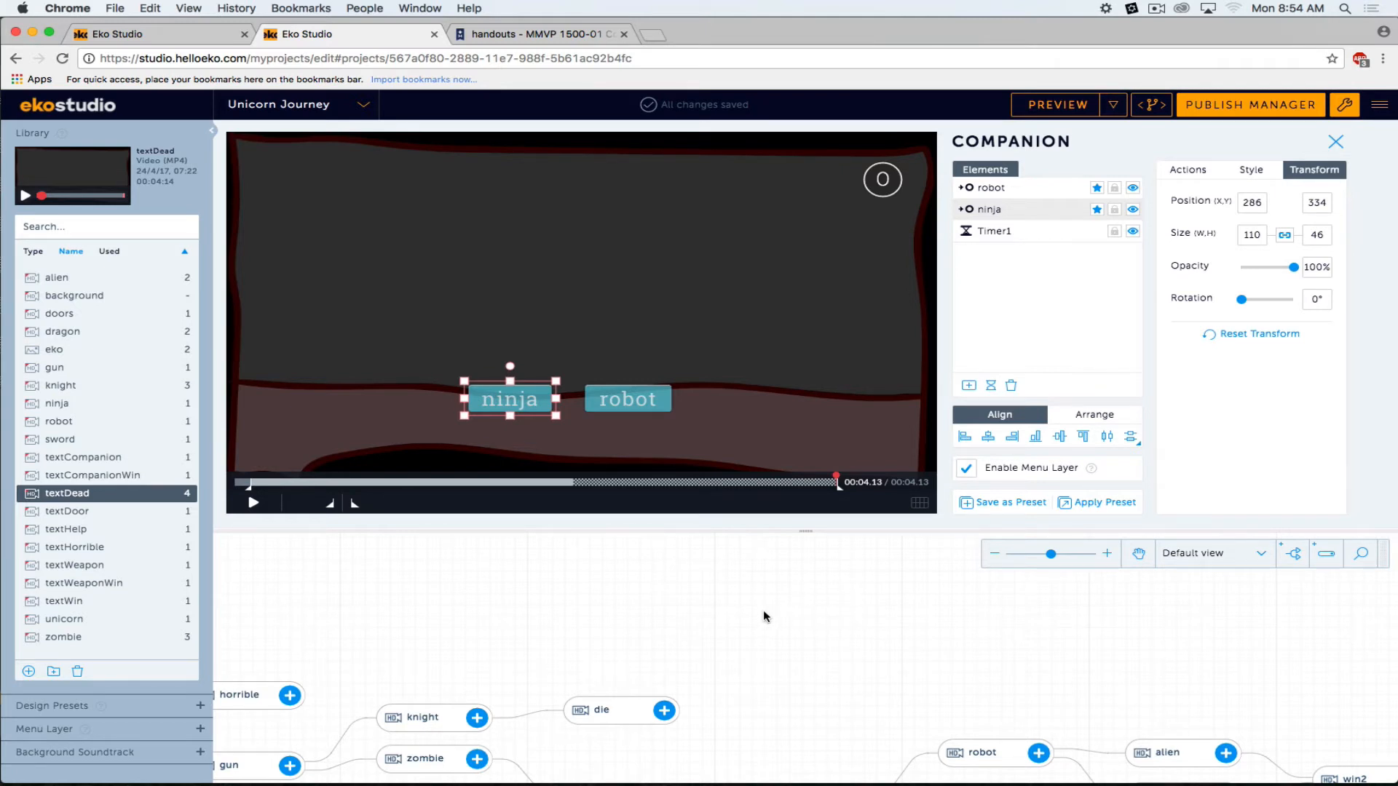
{"action": "left_click", "coordinate": [1336, 142]}
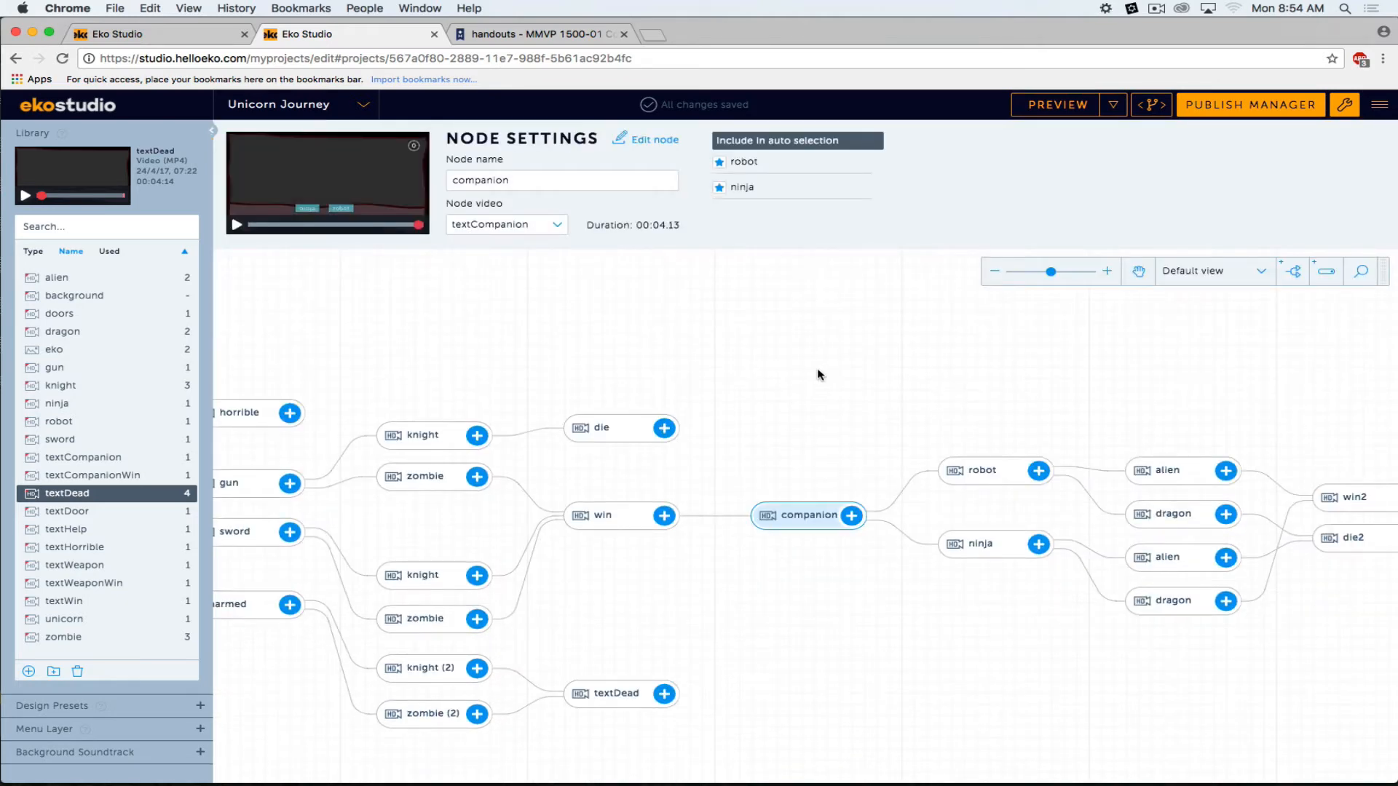
Follow the story map to its end, examining the settings of doors (2), win3, die3 and the End screen.
{"action": "mouse_move", "coordinate": [824, 373]}
{"action": "left_mouse_down"}
{"action": "mouse_move", "coordinate": [791, 309]}
{"action": "mouse_move", "coordinate": [807, 361]}
{"action": "mouse_move", "coordinate": [791, 358]}
{"action": "mouse_move", "coordinate": [771, 277]}
{"action": "left_mouse_up"}
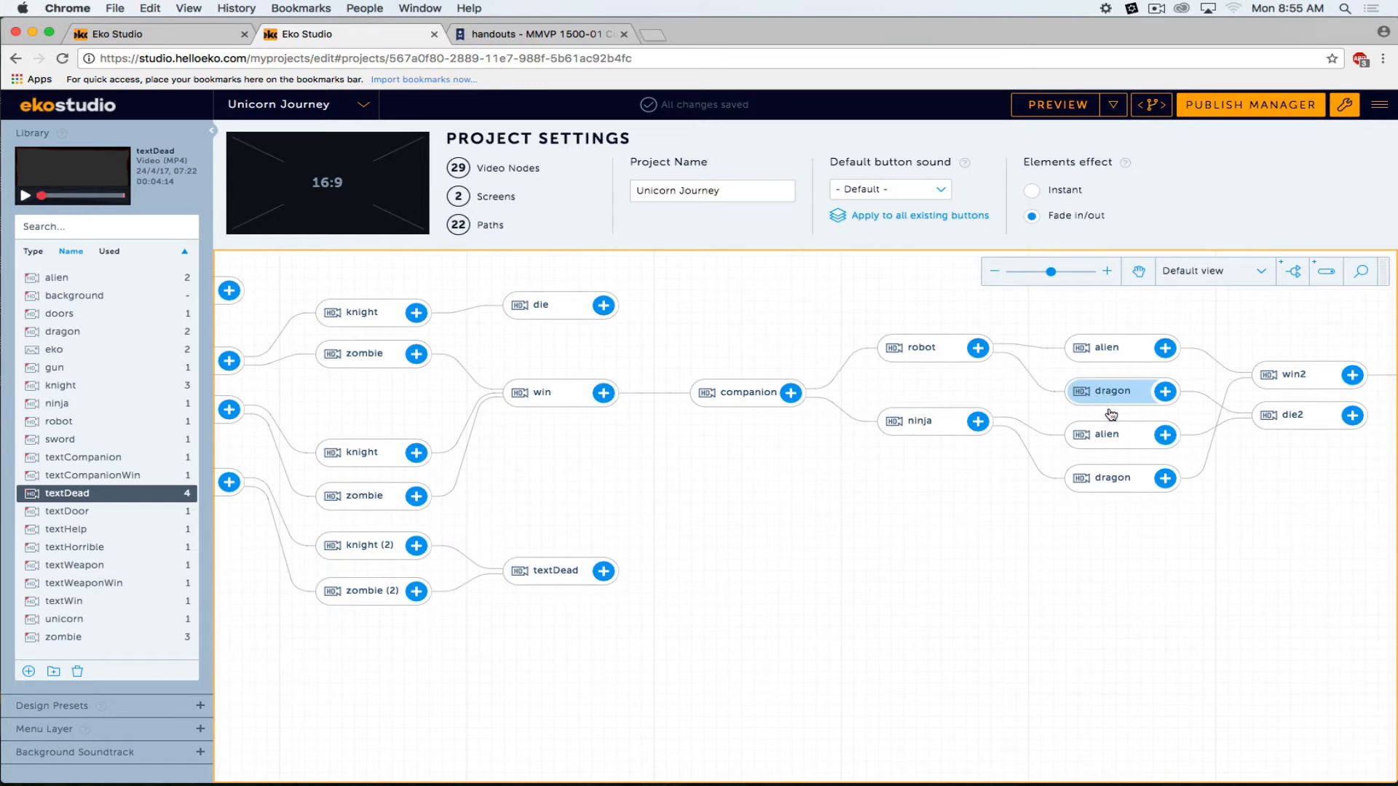
{"action": "scroll", "coordinate": [1285, 508], "scroll_direction": "right", "scroll_amount": 7}
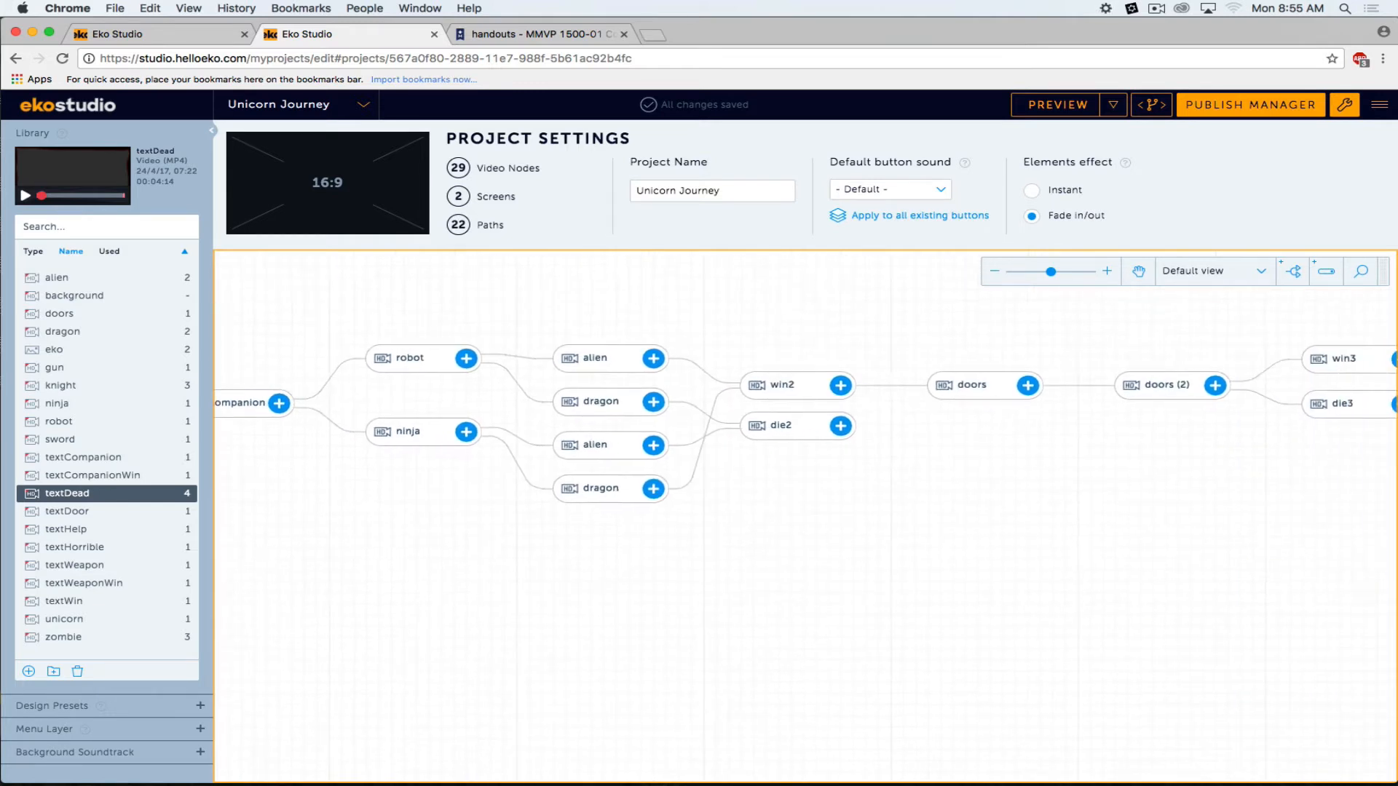
{"action": "left_click", "coordinate": [790, 421]}
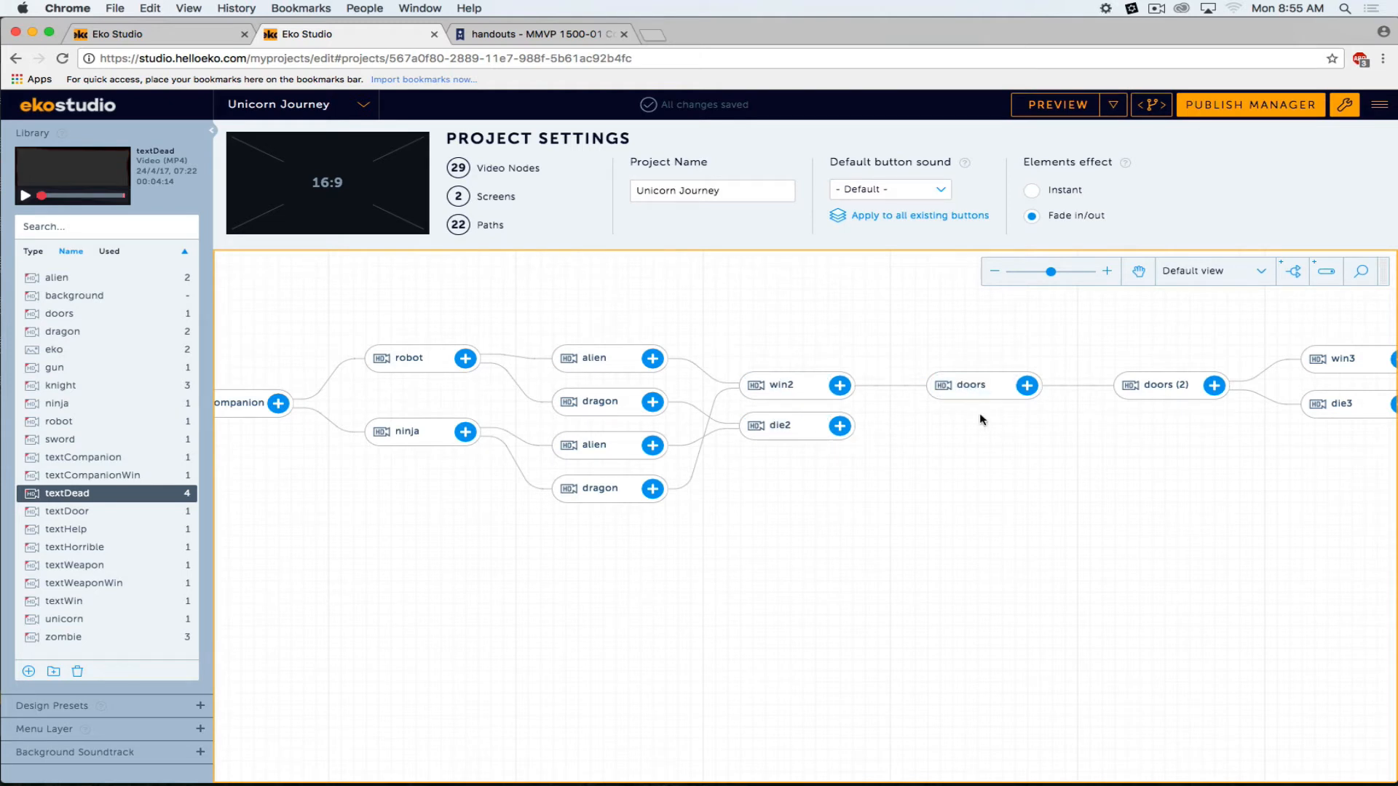
{"action": "left_click", "coordinate": [1161, 392]}
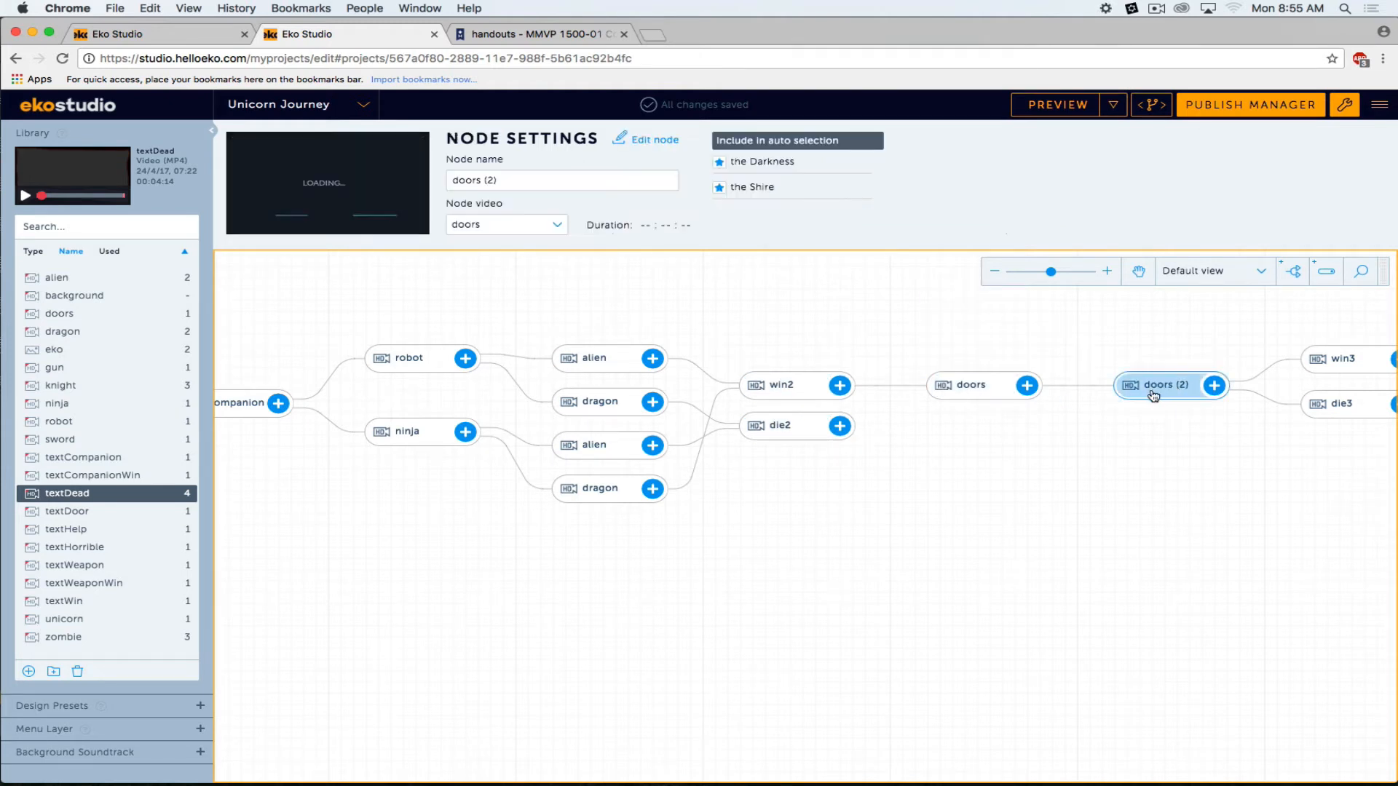
{"action": "left_click_drag", "start_coordinate": [1165, 499], "coordinate": [879, 483]}
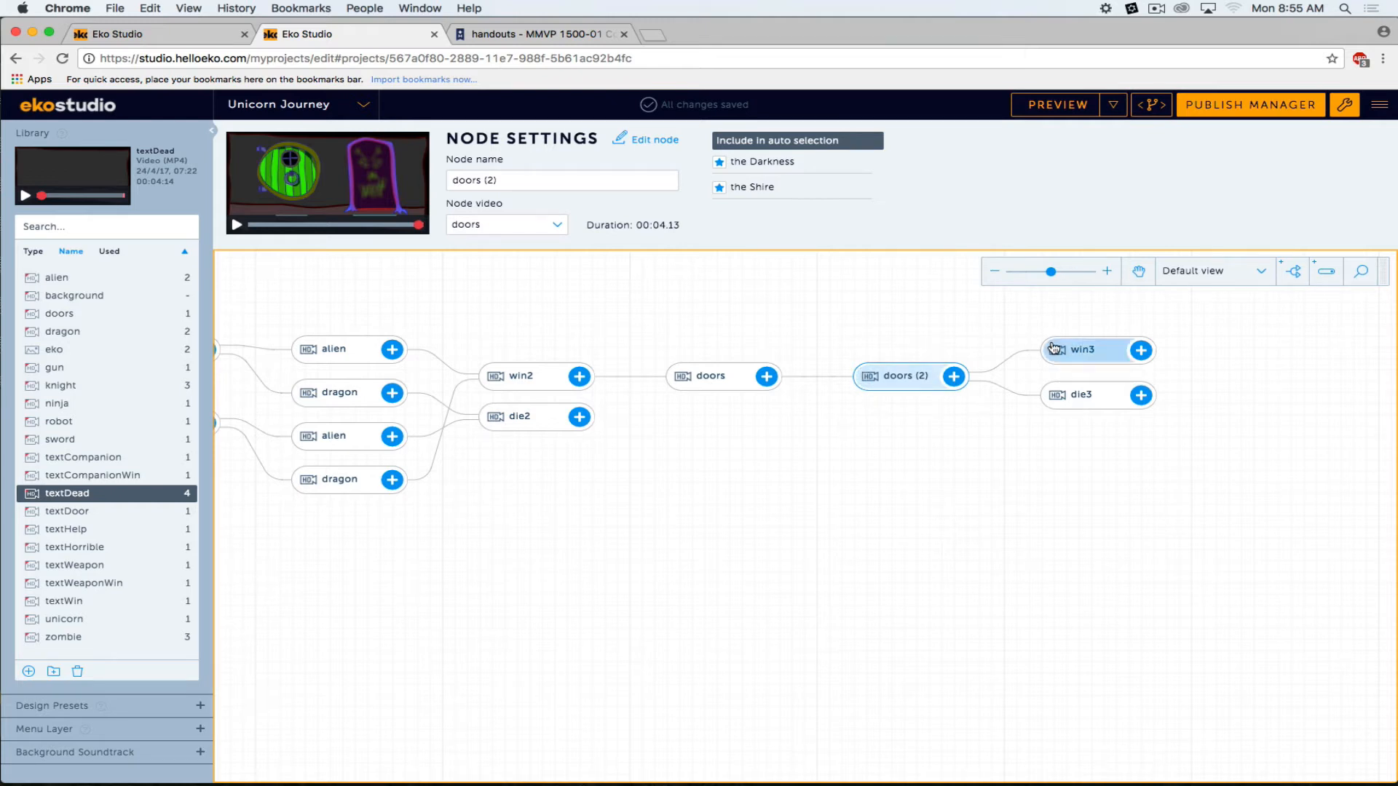
{"action": "left_click", "coordinate": [1088, 353]}
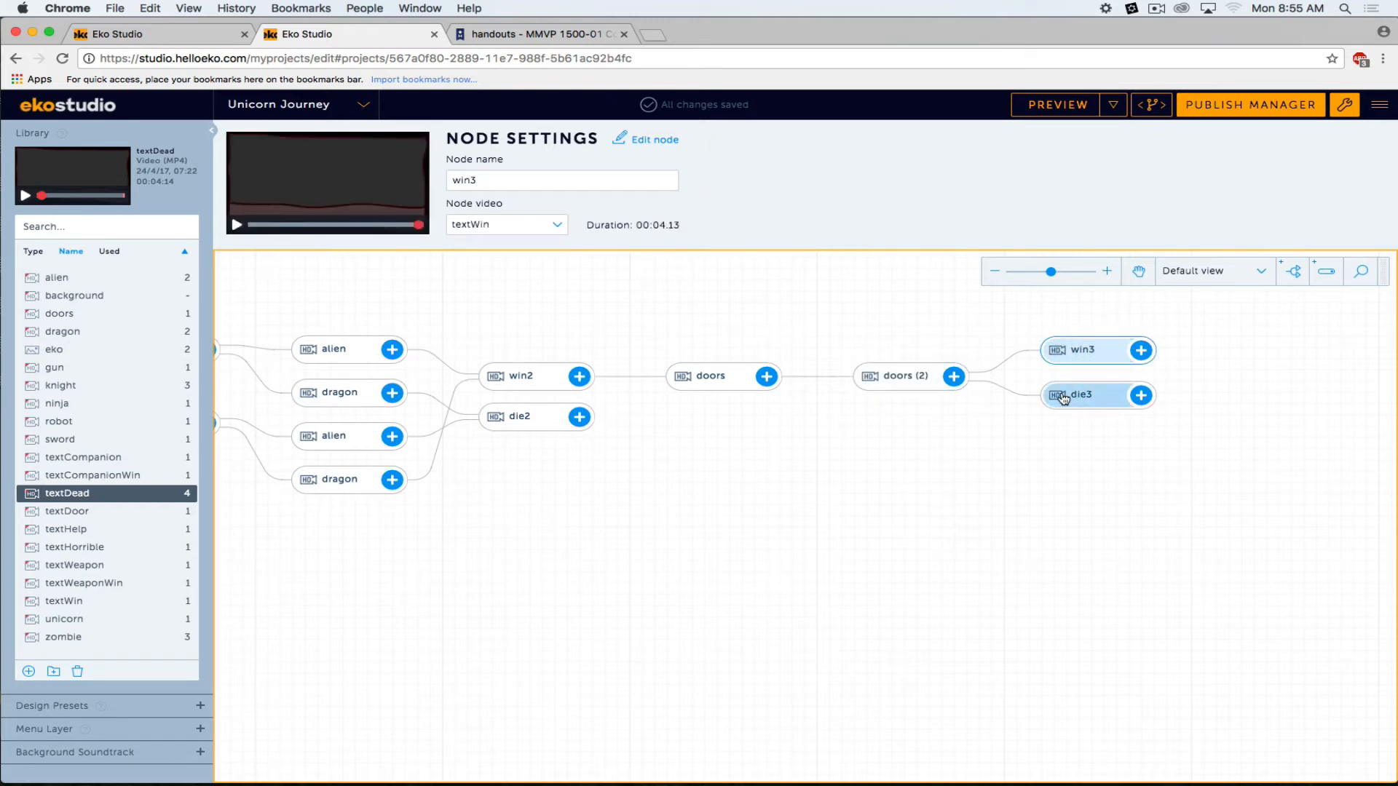
{"action": "left_click", "coordinate": [1077, 397]}
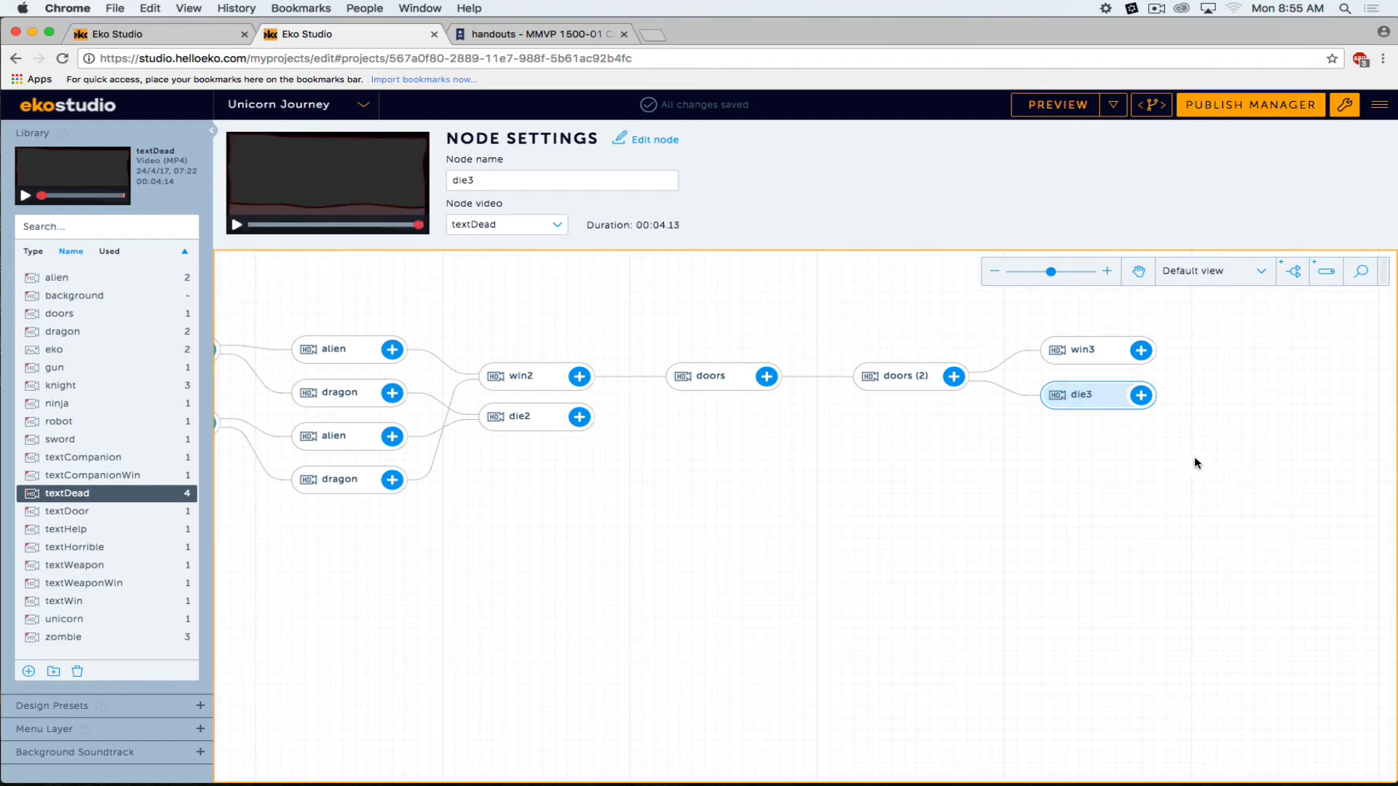
{"action": "left_click_drag", "start_coordinate": [1195, 462], "coordinate": [885, 485]}
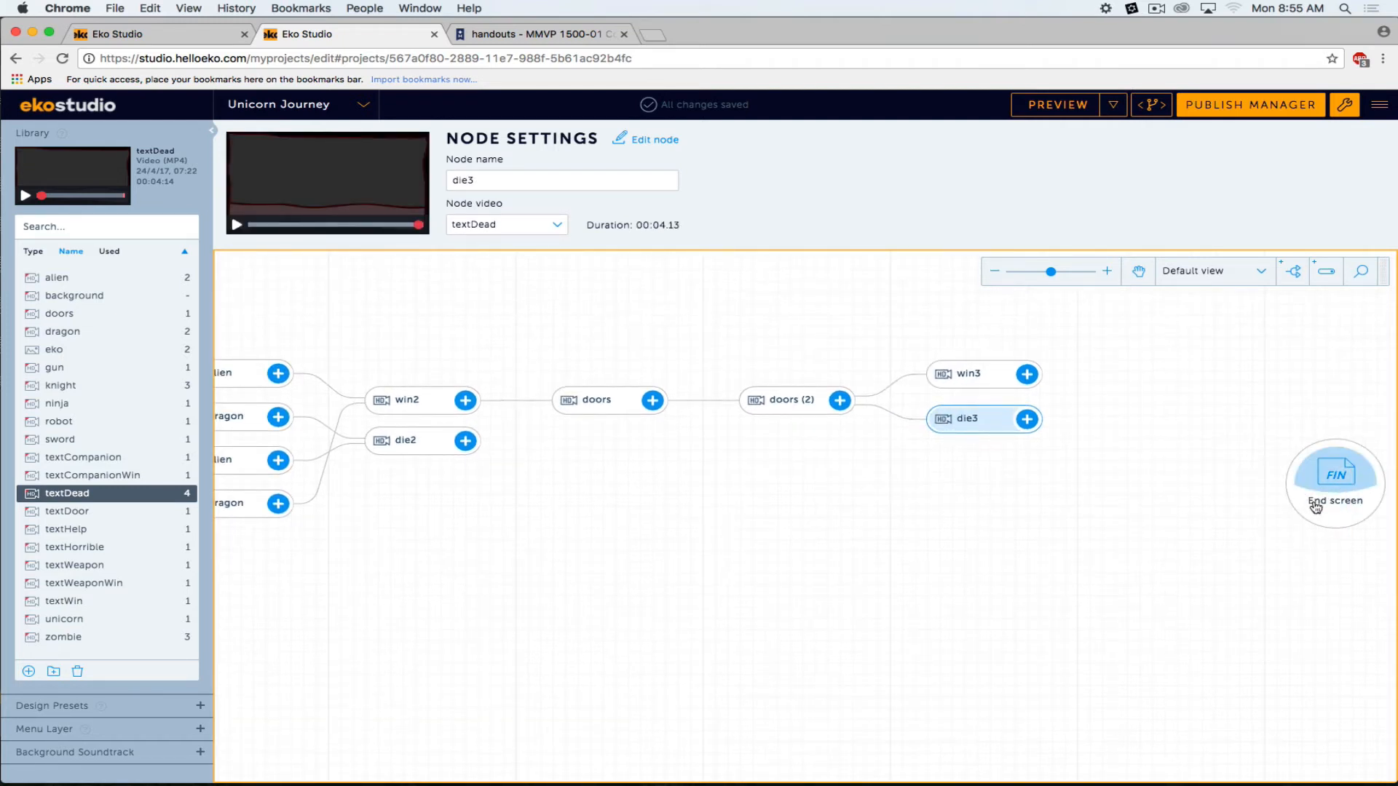
{"action": "left_click", "coordinate": [1301, 521]}
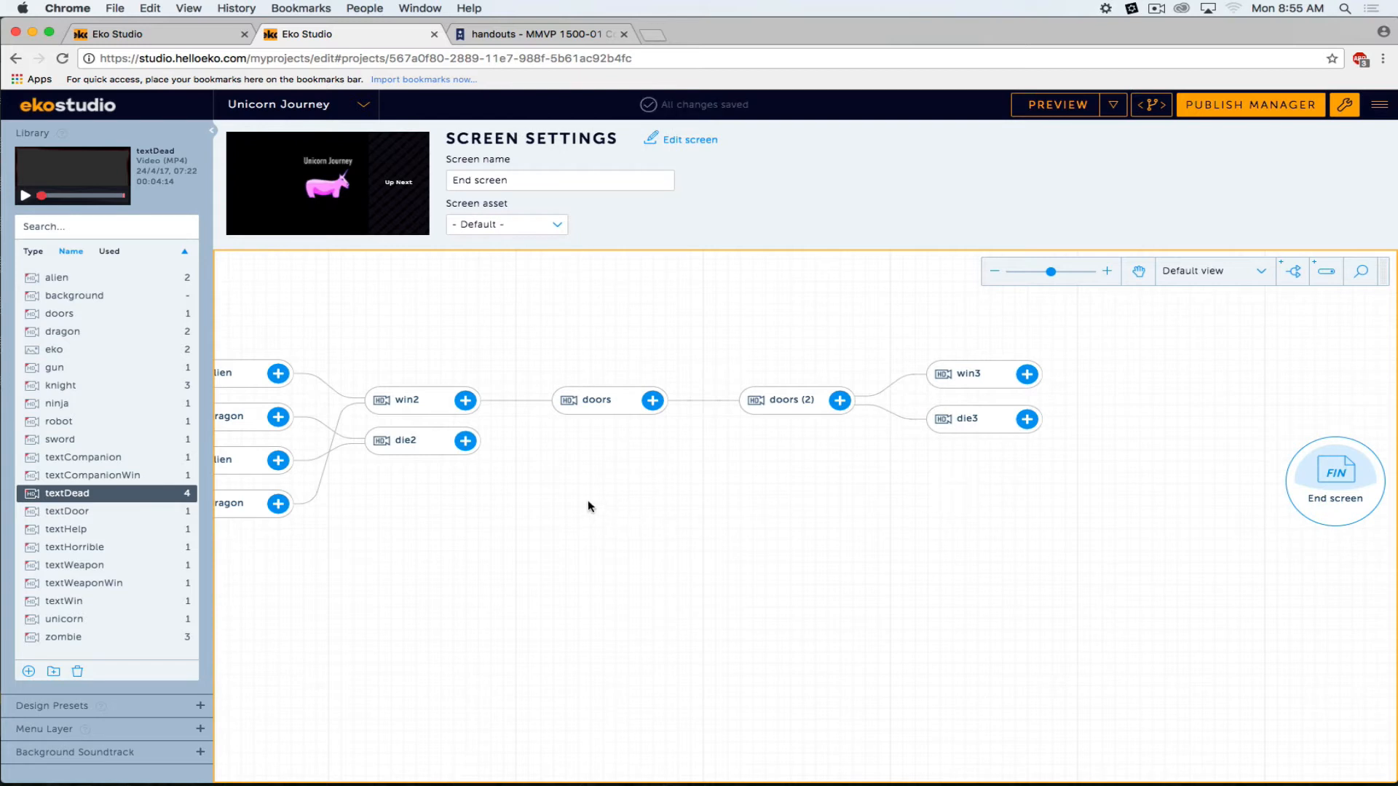
Open the gun node and check its knight and zombie buttons' opacity and the zombie button's node connection.
{"action": "left_click_drag", "start_coordinate": [588, 502], "coordinate": [1260, 475]}
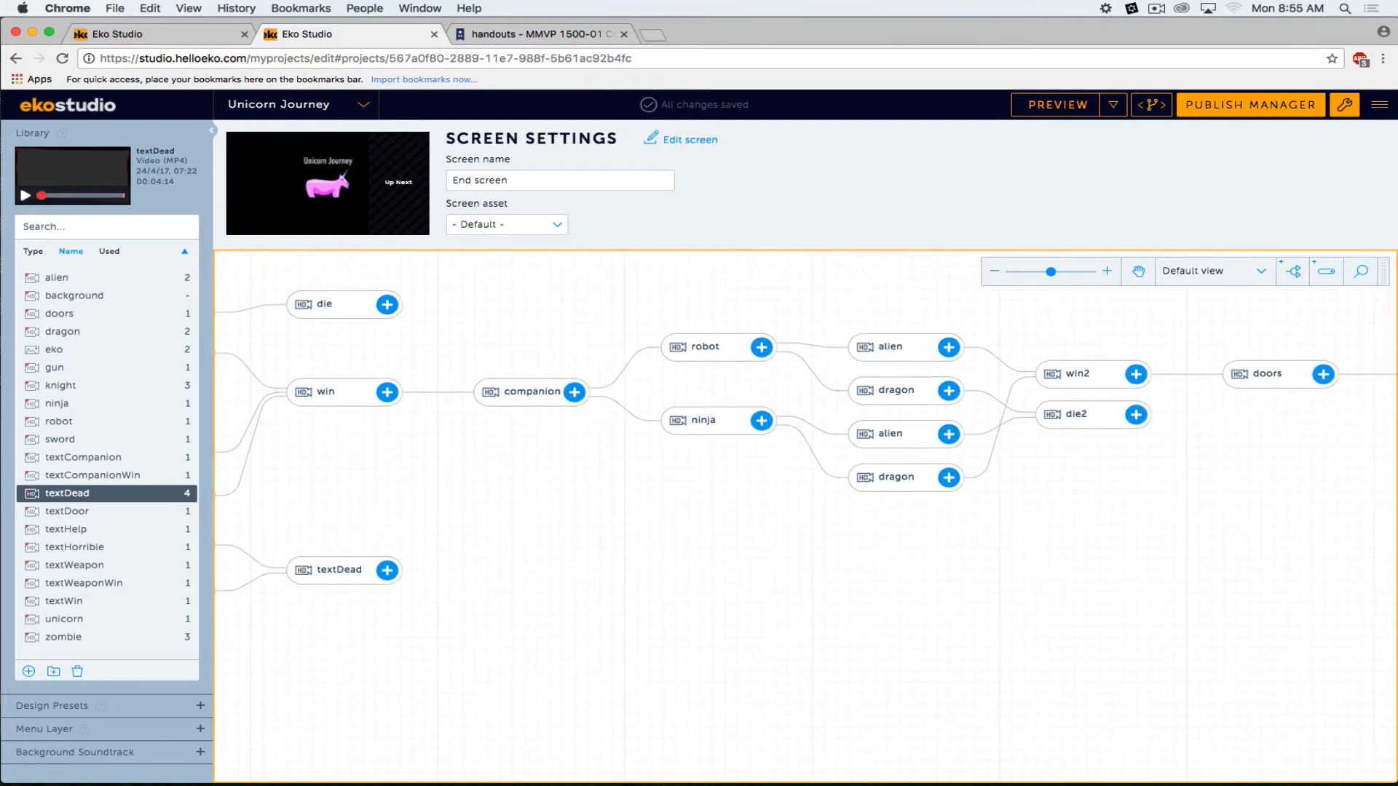
{"action": "left_click_drag", "start_coordinate": [463, 473], "coordinate": [986, 481]}
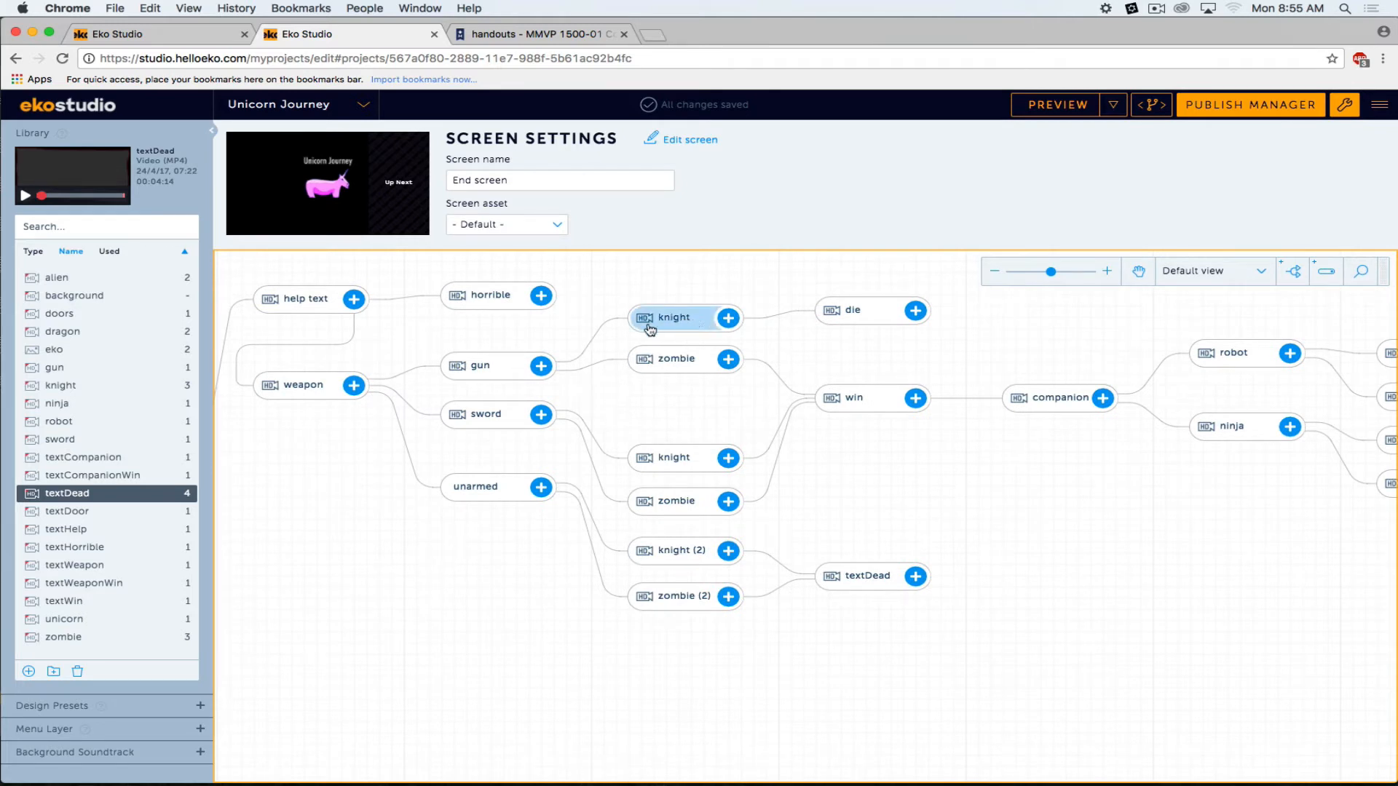
{"action": "double_click", "coordinate": [460, 365]}
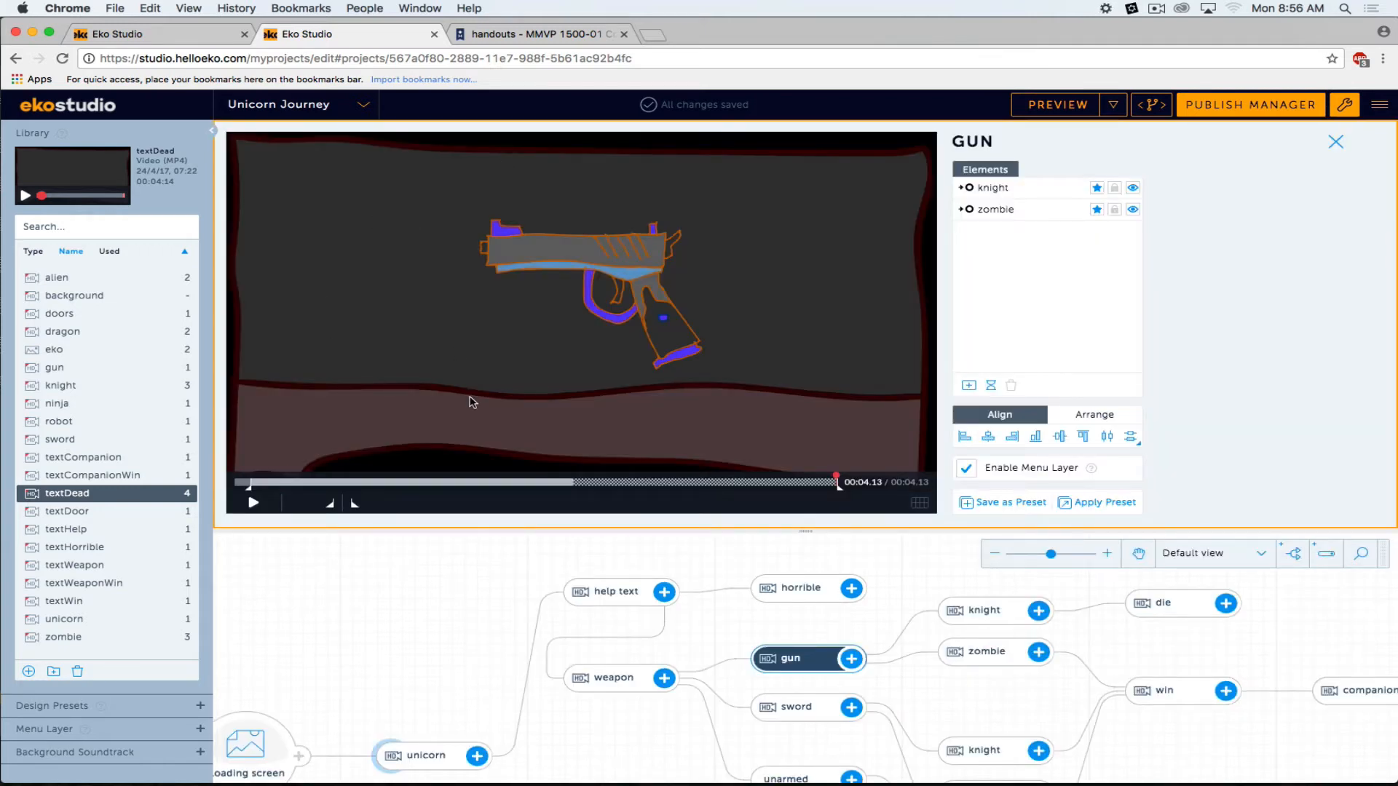
{"action": "left_click", "coordinate": [993, 188]}
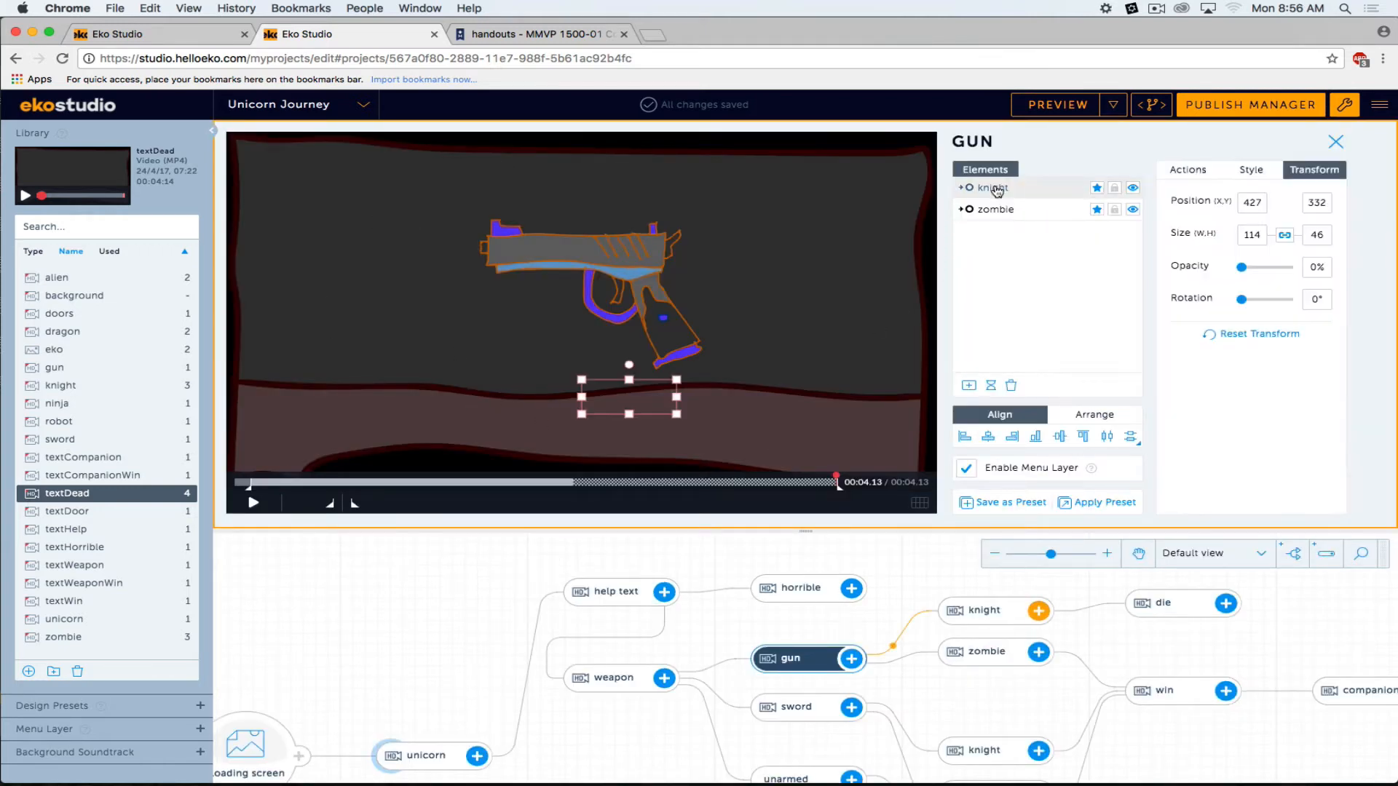
{"action": "left_click", "coordinate": [996, 210]}
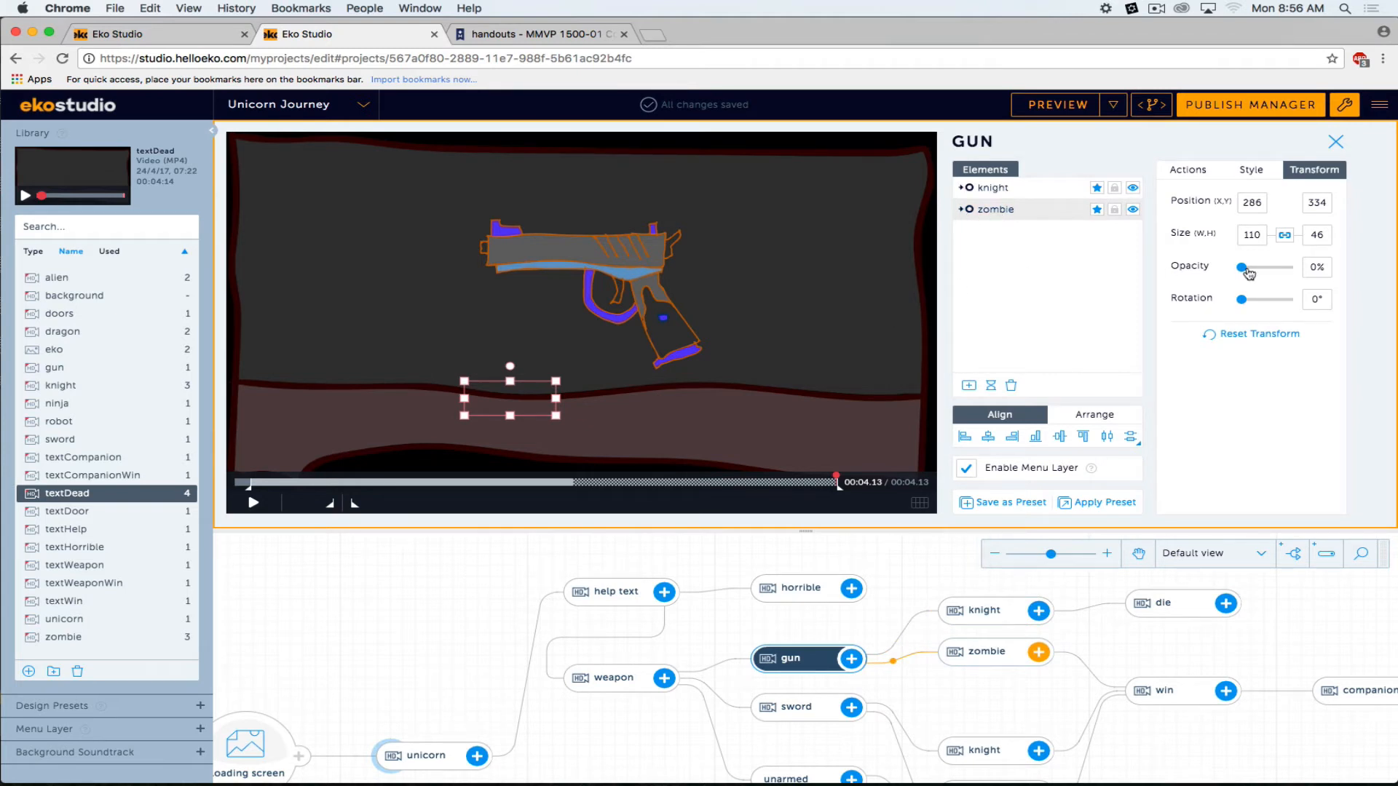
{"action": "left_click", "coordinate": [1198, 171]}
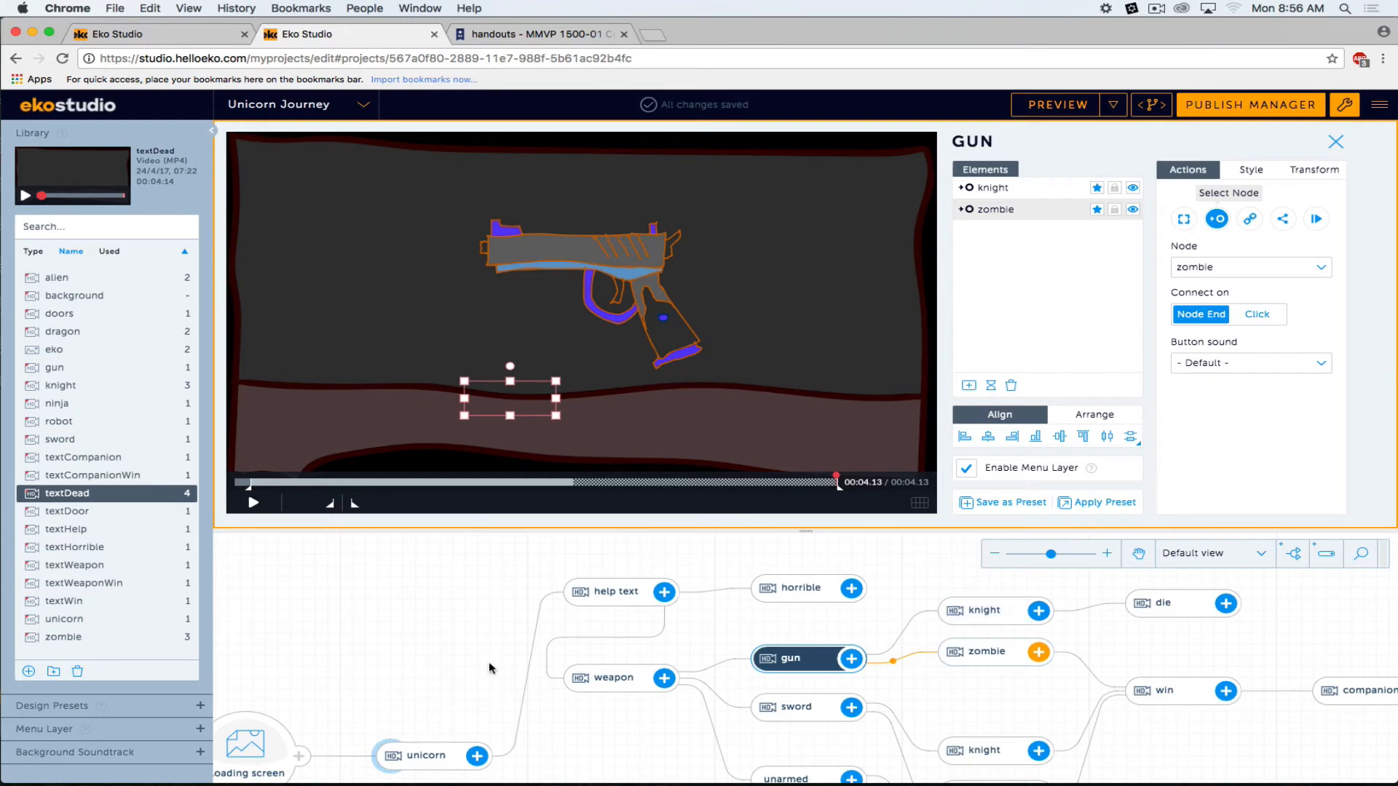
Play and pause the gun node's footage, and close the node.
{"action": "left_click_drag", "start_coordinate": [415, 634], "coordinate": [353, 404]}
{"action": "key", "text": "space"}
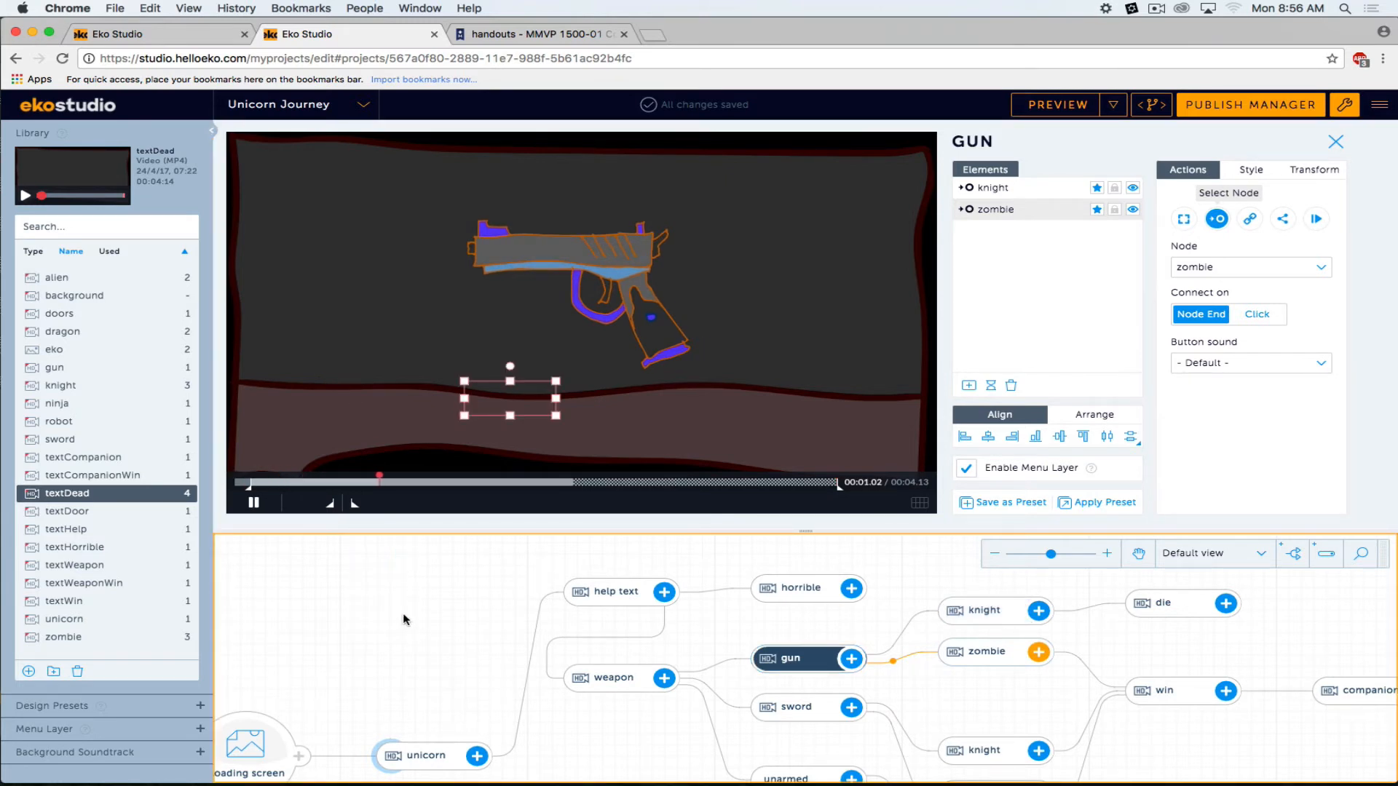
{"action": "left_click", "coordinate": [263, 503]}
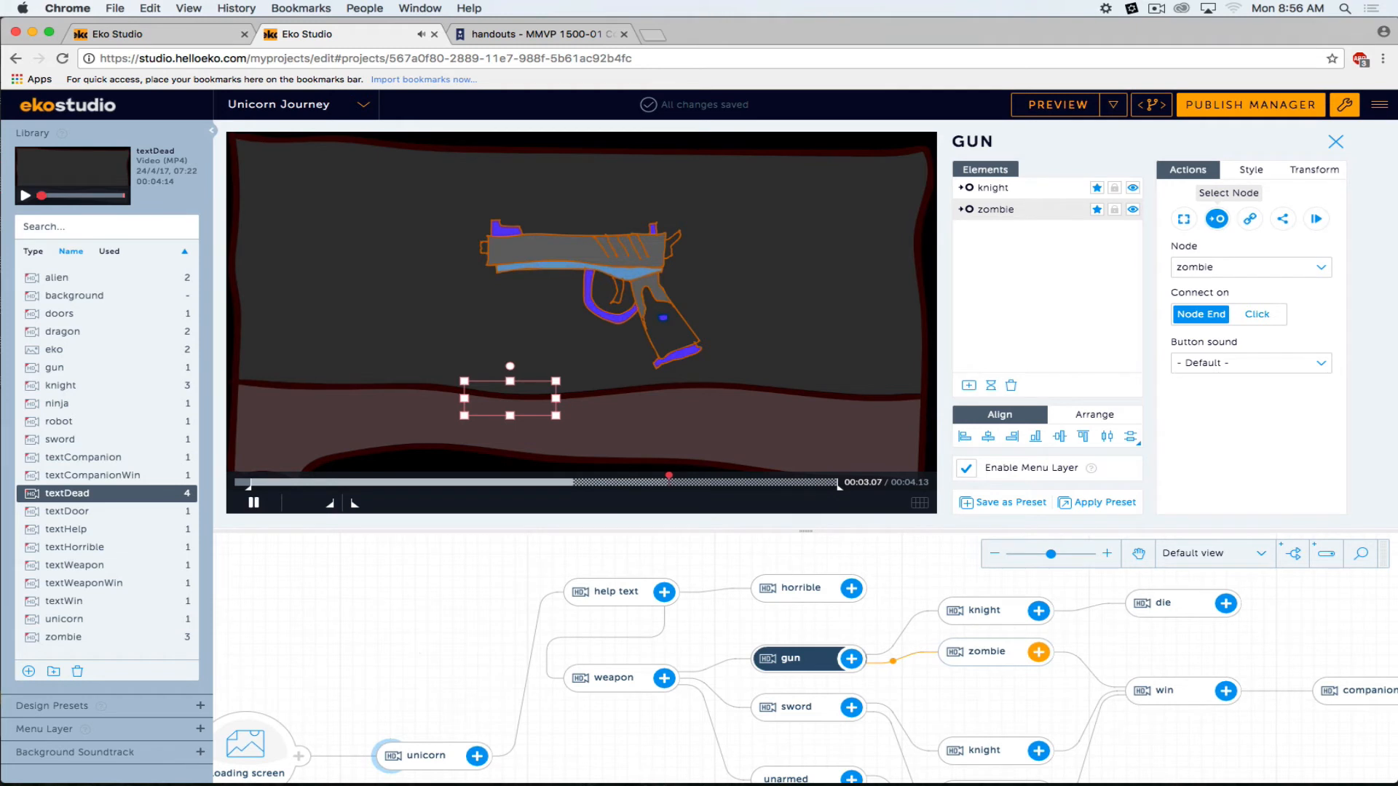
{"action": "left_click_drag", "start_coordinate": [326, 596], "coordinate": [334, 564]}
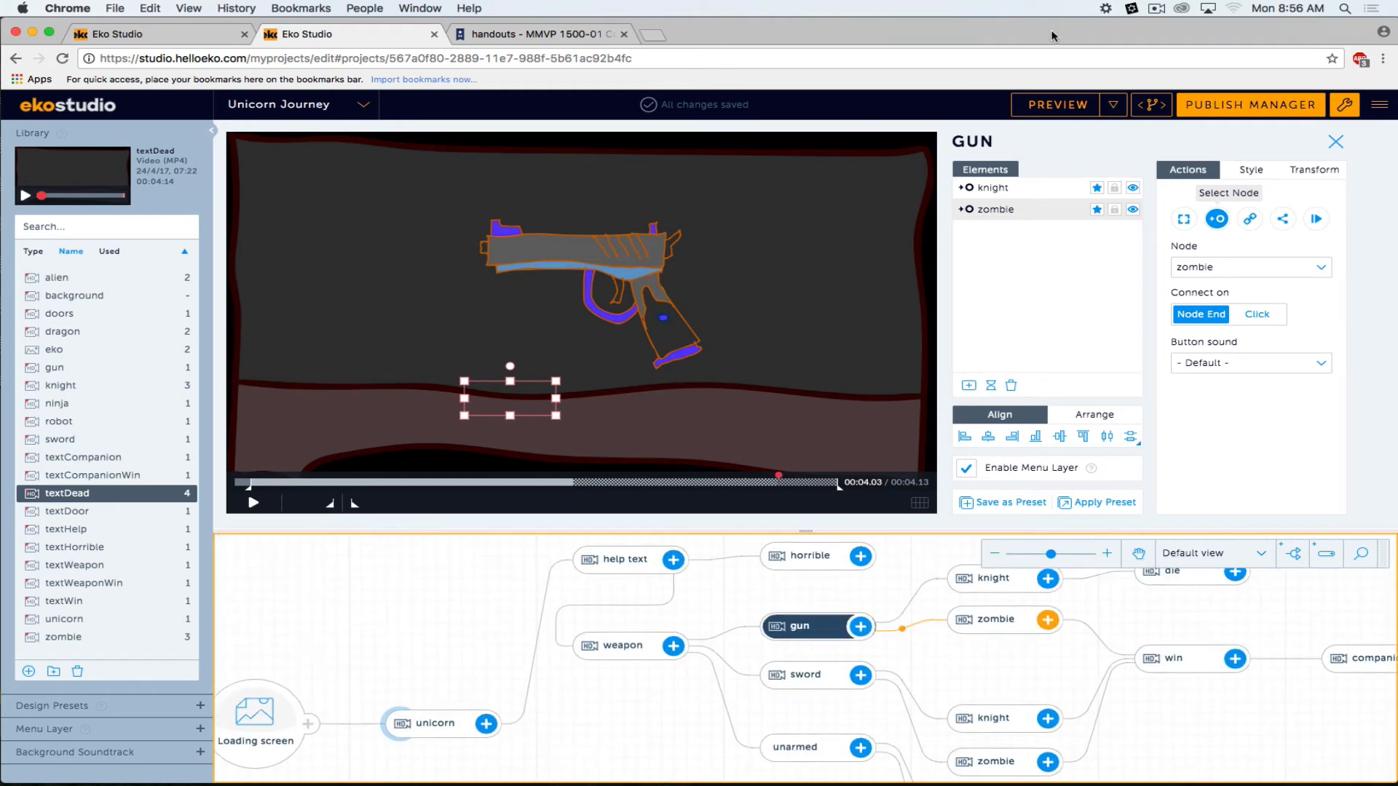
{"action": "left_click", "coordinate": [1336, 141]}
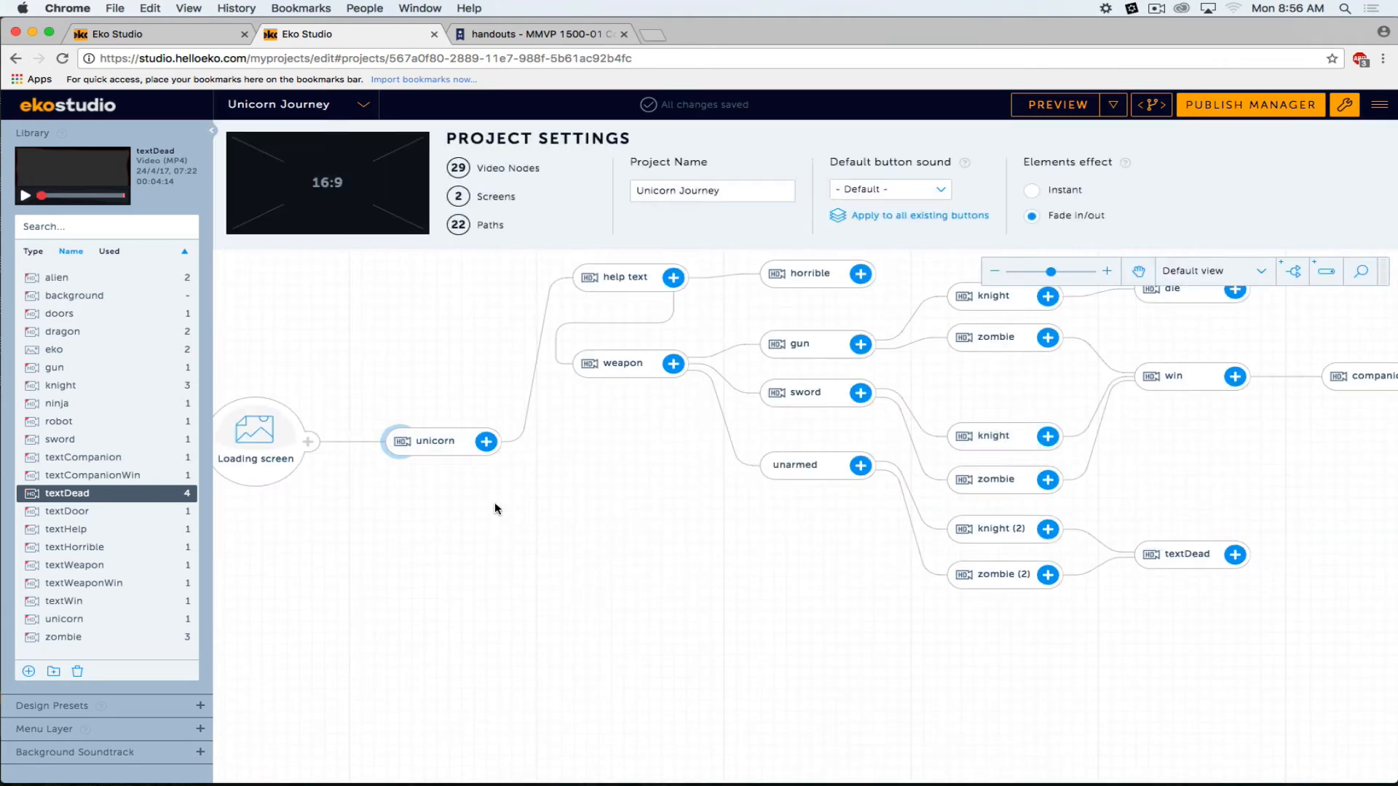
Open the help text node and inspect its yes button.
{"action": "double_click", "coordinate": [582, 283]}
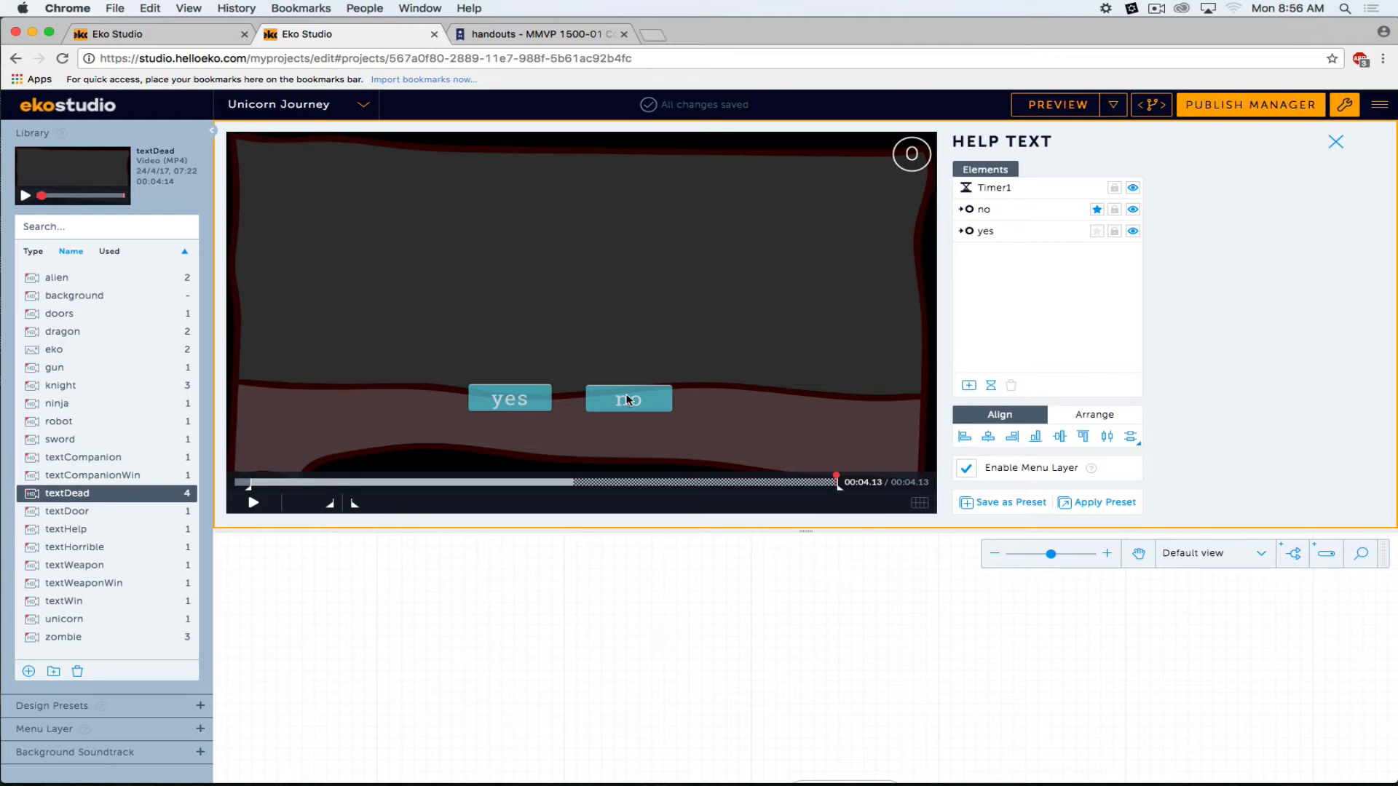
{"action": "left_click", "coordinate": [512, 399]}
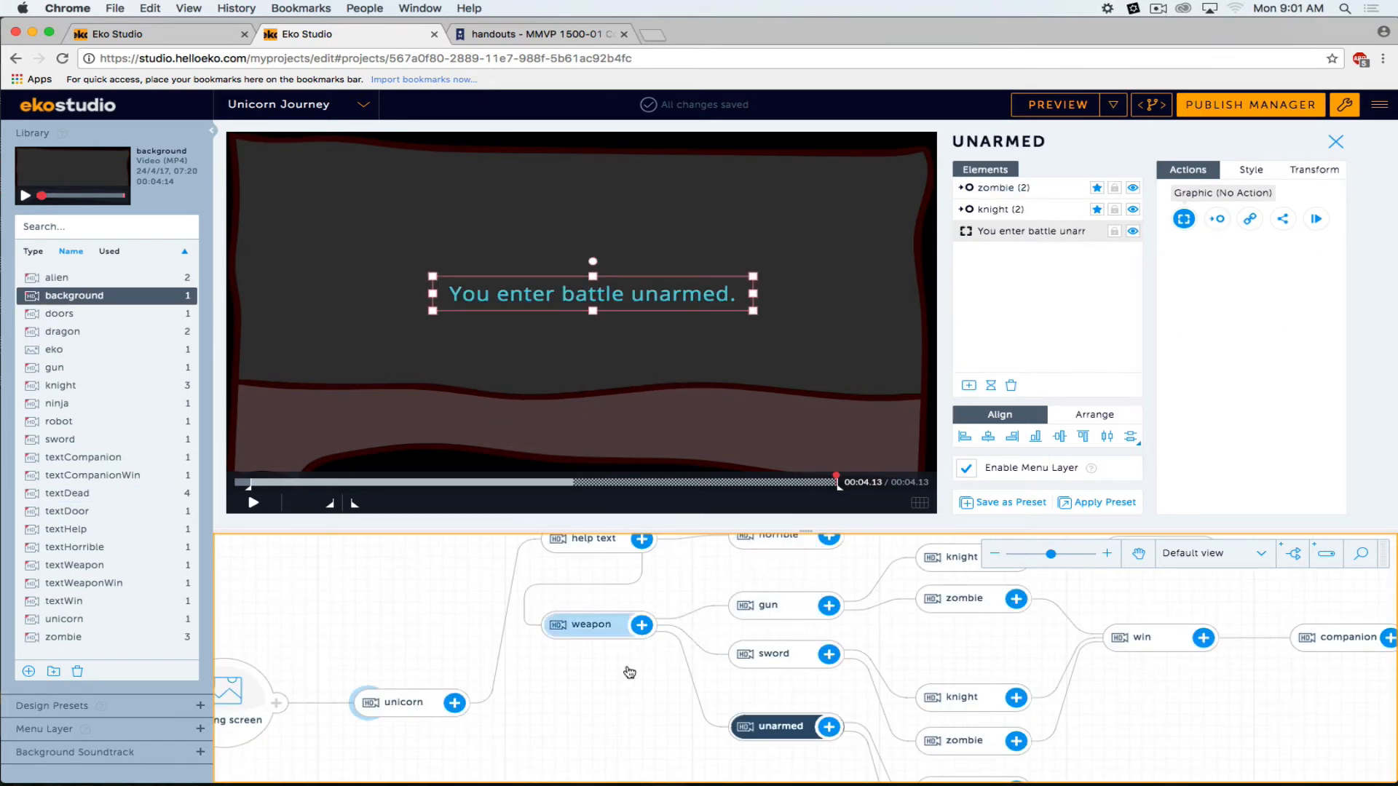
Open the weapon node, check the gun button's action and Connect on setting, and close the node.
{"action": "left_click", "coordinate": [558, 628]}
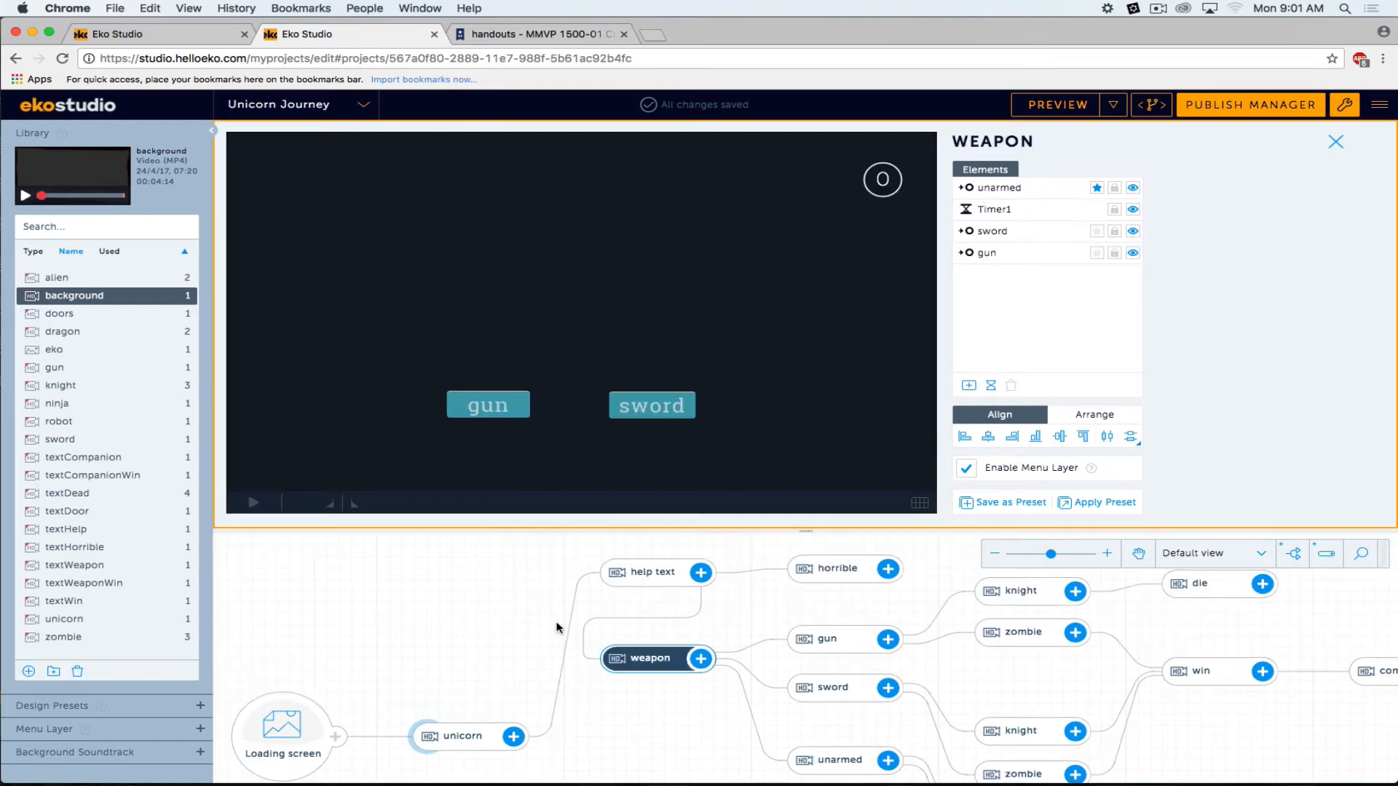
{"action": "left_click", "coordinate": [477, 408]}
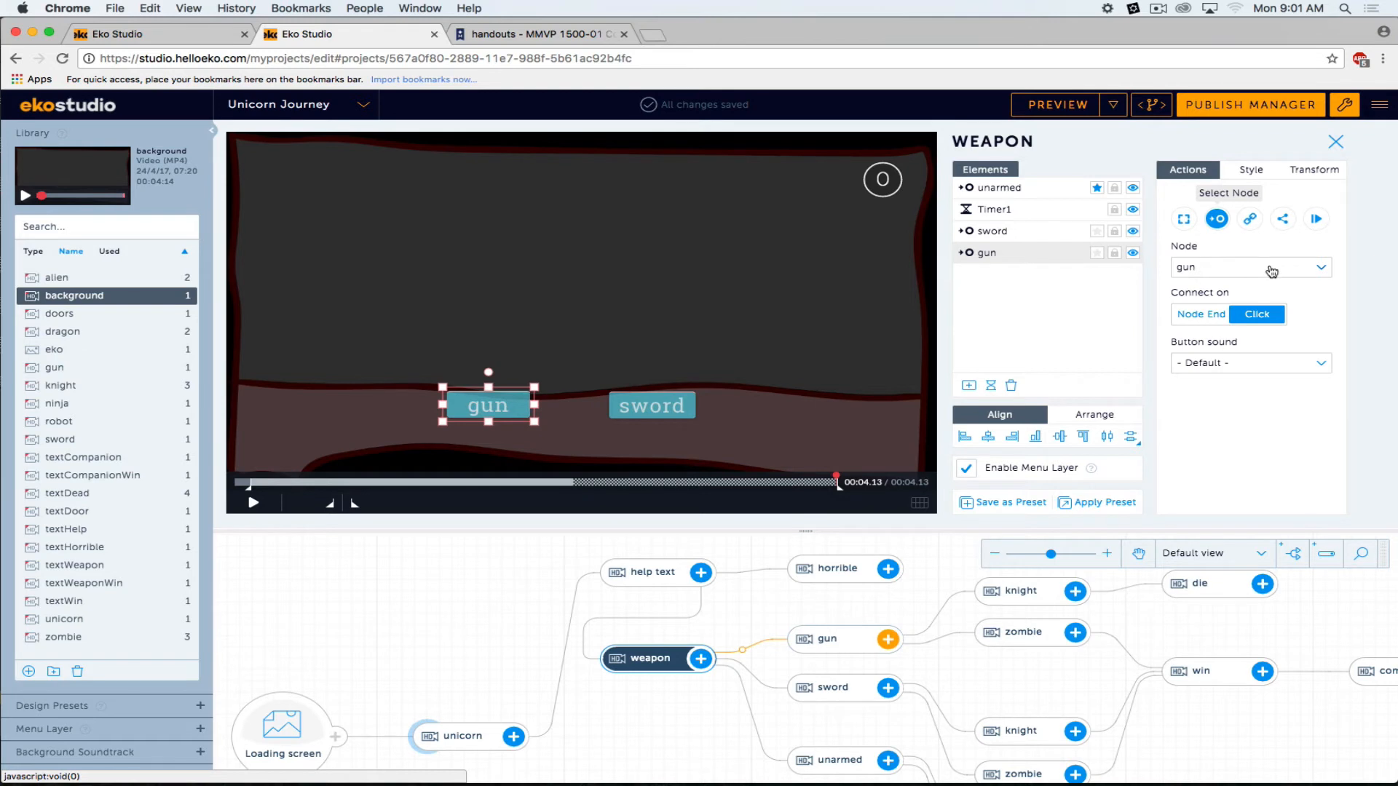
{"action": "left_click", "coordinate": [687, 712]}
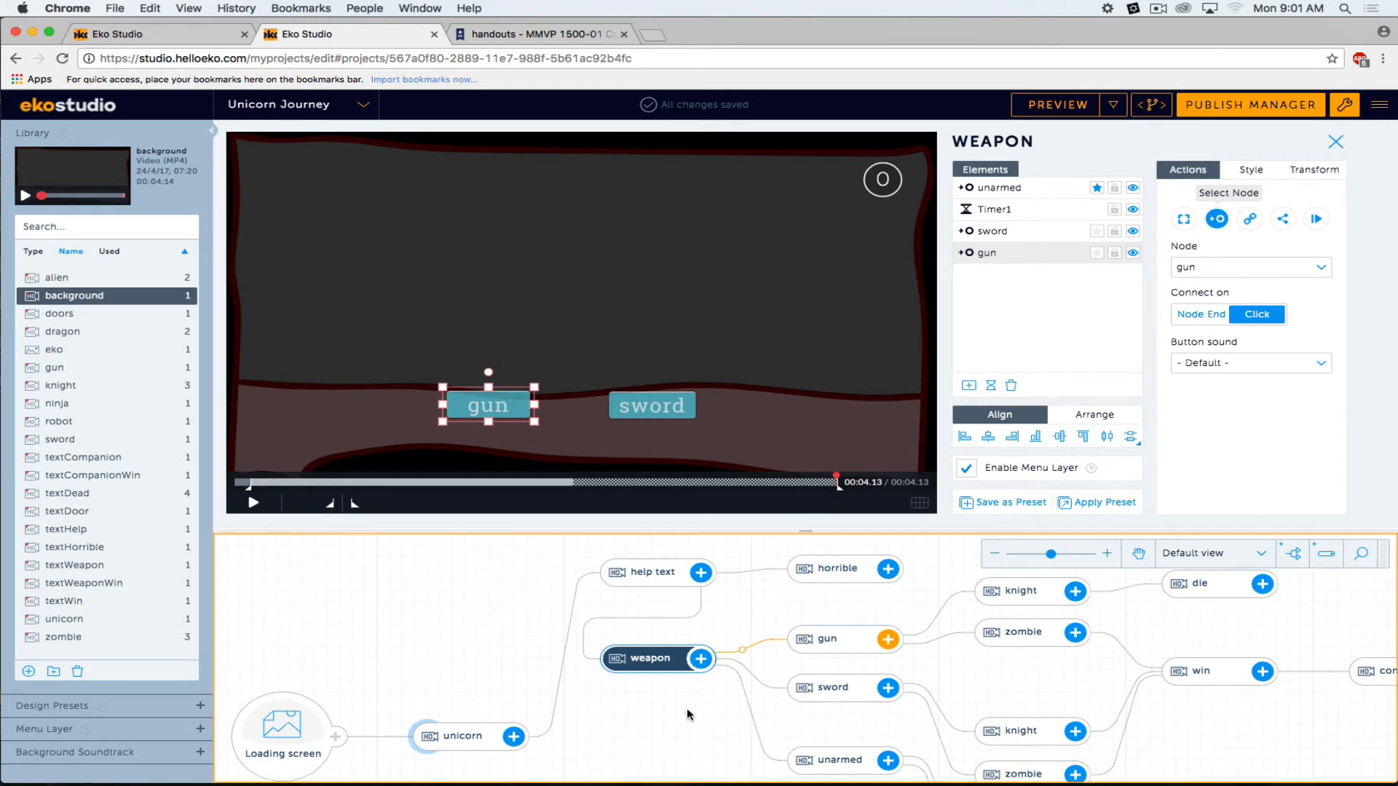
{"action": "left_click", "coordinate": [1336, 141]}
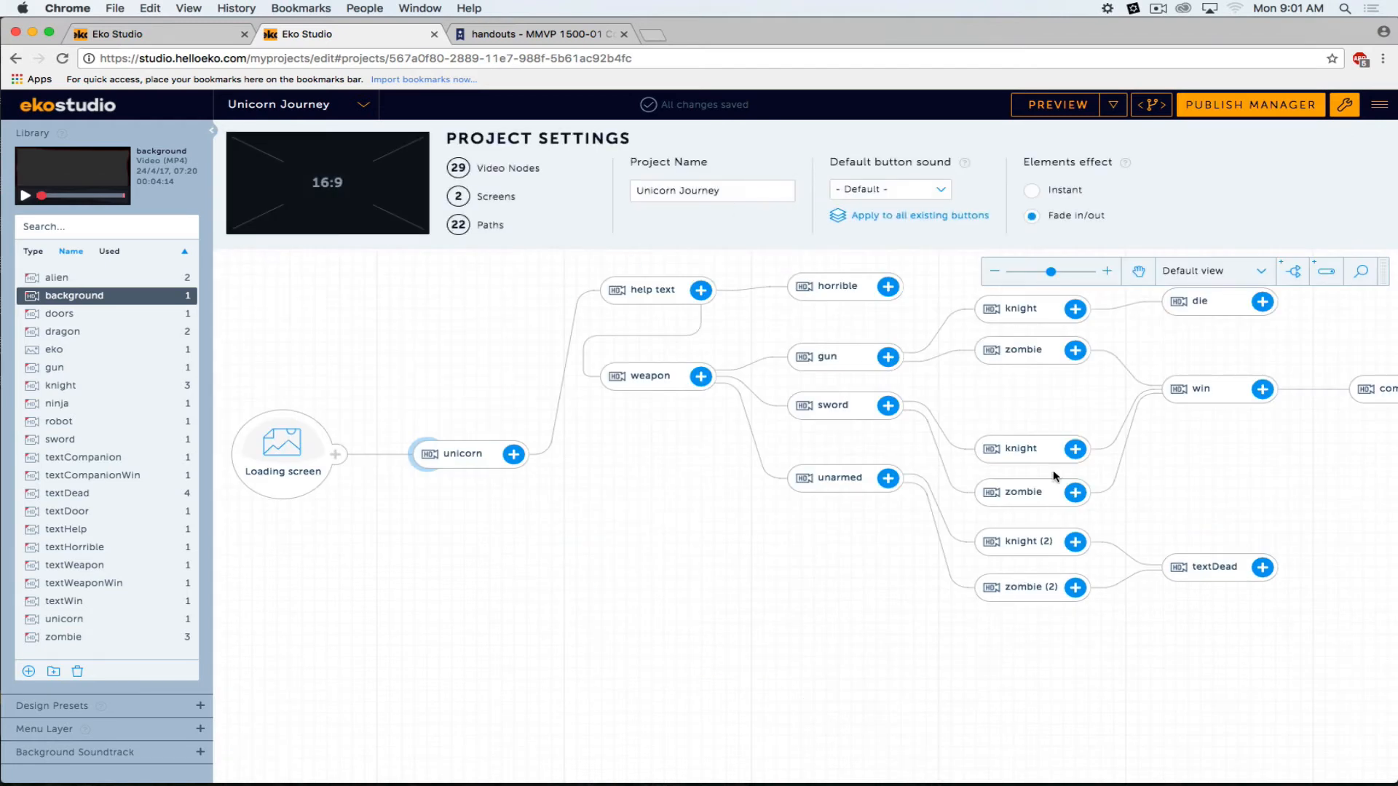
Switch the story map to Connection view and set companion's connections to robot and ninja to connect on Click.
{"action": "left_click", "coordinate": [1261, 274]}
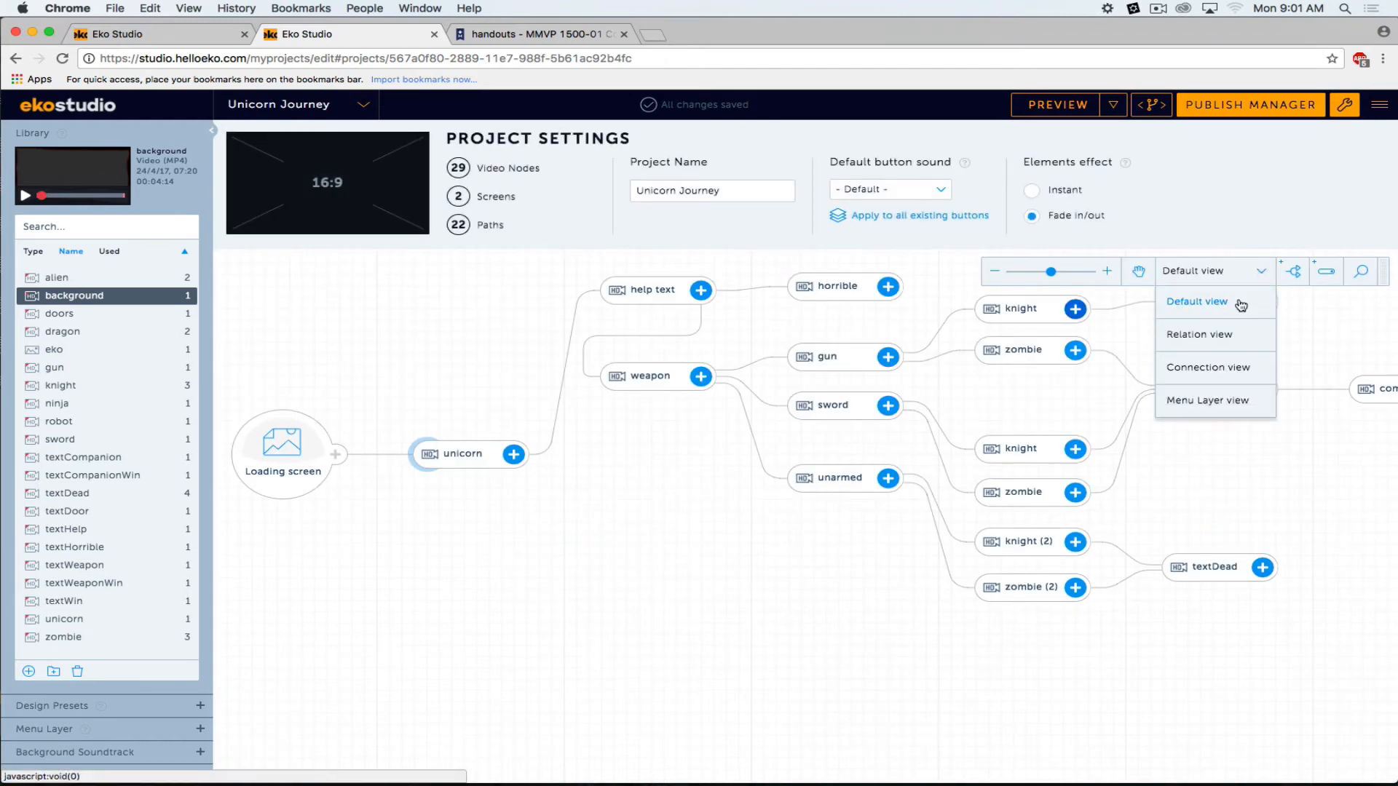
{"action": "left_click", "coordinate": [1208, 364]}
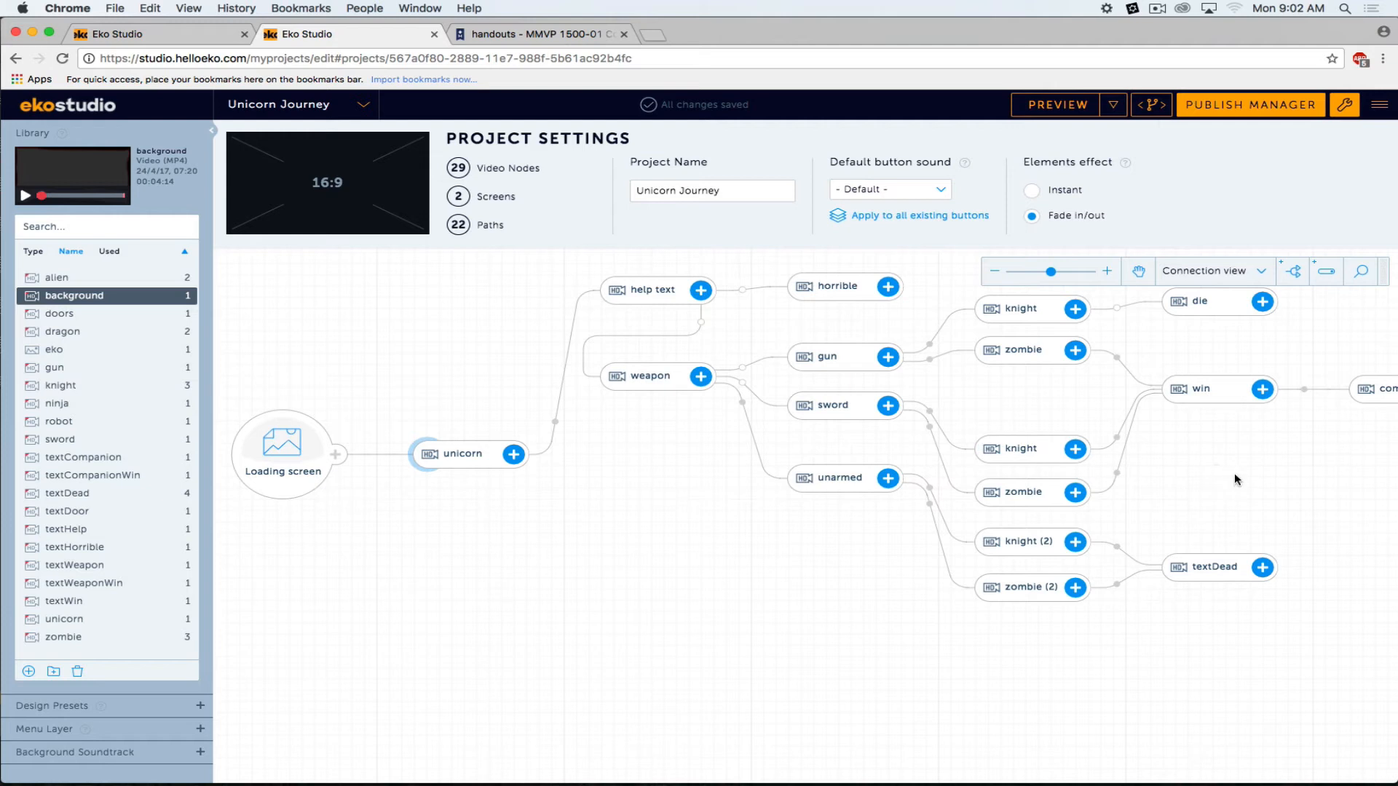
{"action": "left_click_drag", "start_coordinate": [1236, 466], "coordinate": [738, 485]}
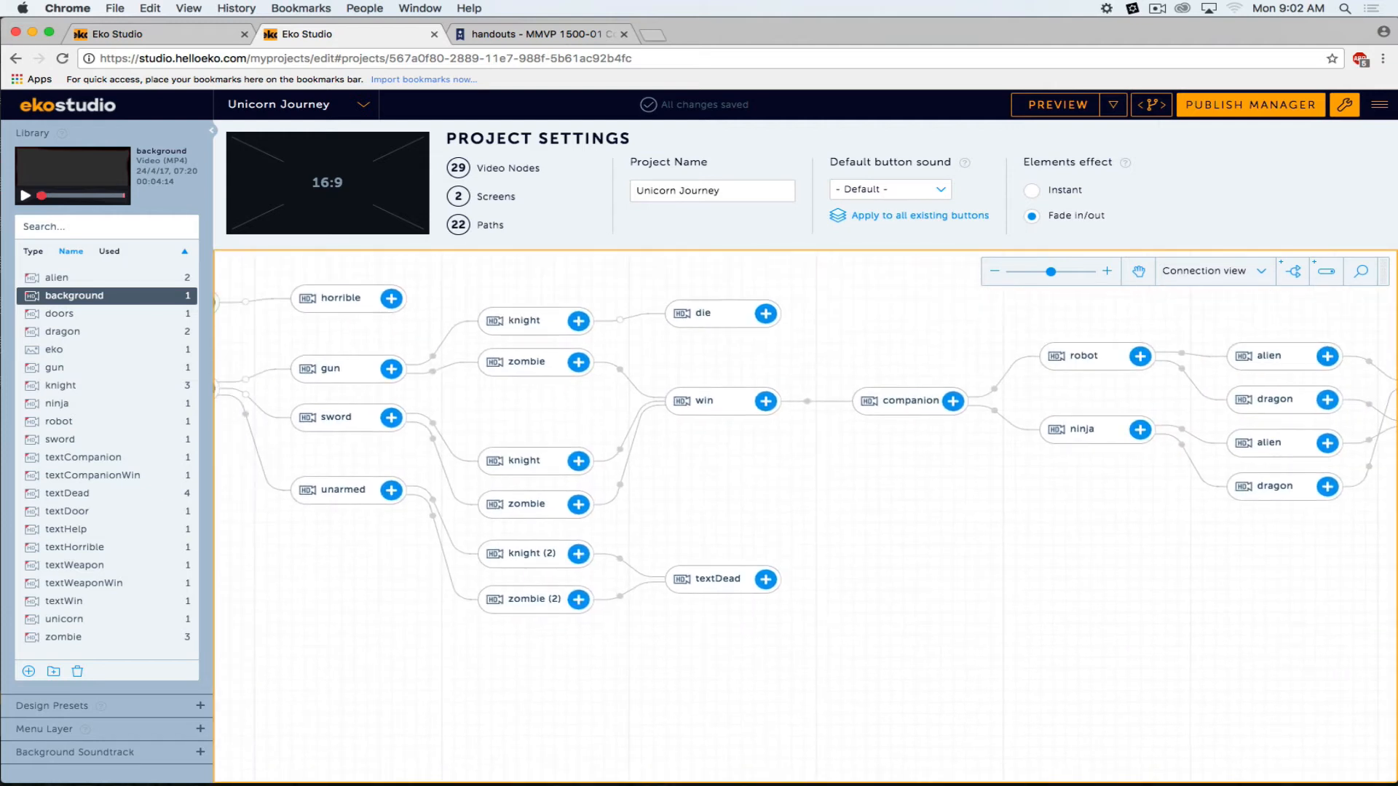
{"action": "left_click", "coordinate": [992, 388]}
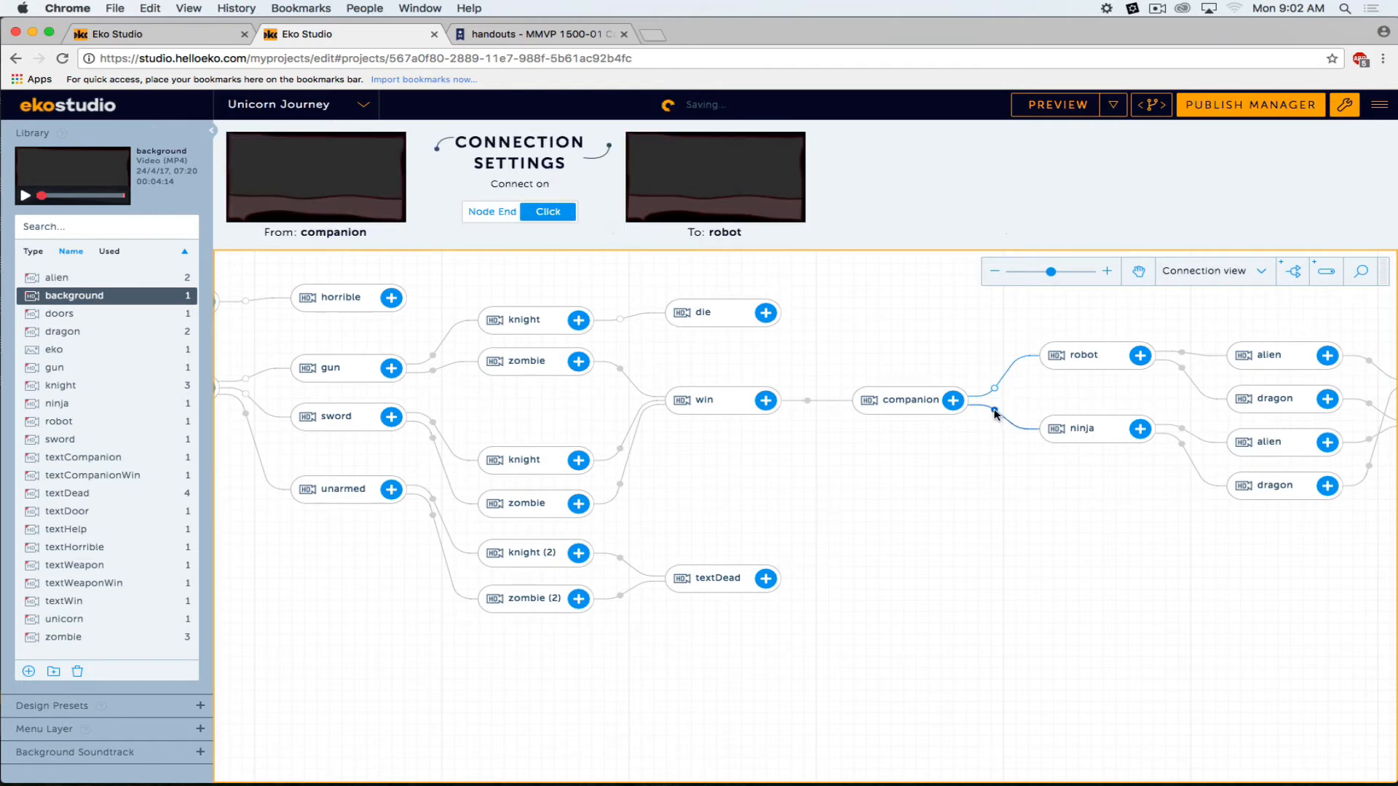
{"action": "left_click", "coordinate": [994, 413]}
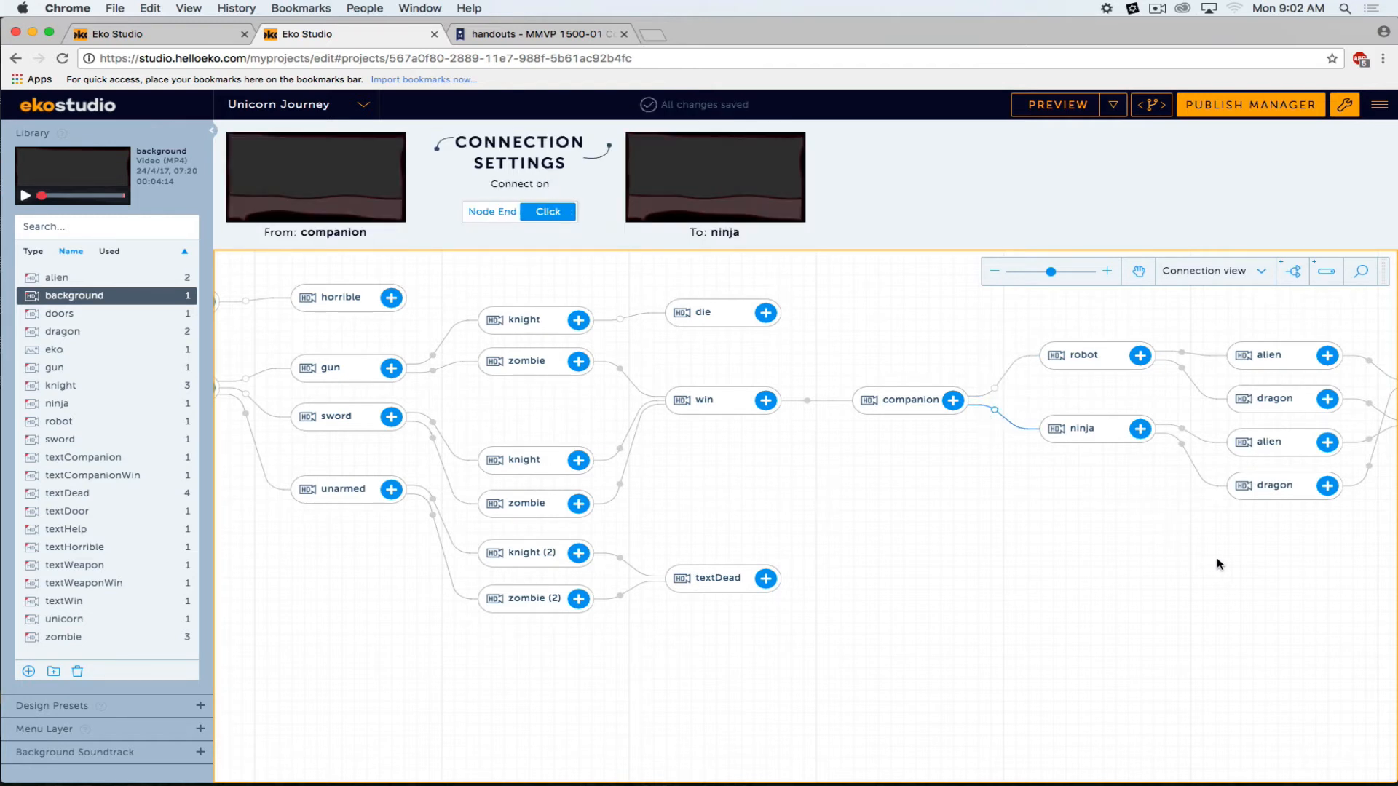
Set the connections from doors (2) to win3 and die3 to connect on Click.
{"action": "left_click_drag", "start_coordinate": [1218, 564], "coordinate": [952, 561]}
{"action": "left_click_drag", "start_coordinate": [1148, 465], "coordinate": [908, 447]}
{"action": "left_click_drag", "start_coordinate": [1202, 437], "coordinate": [793, 513]}
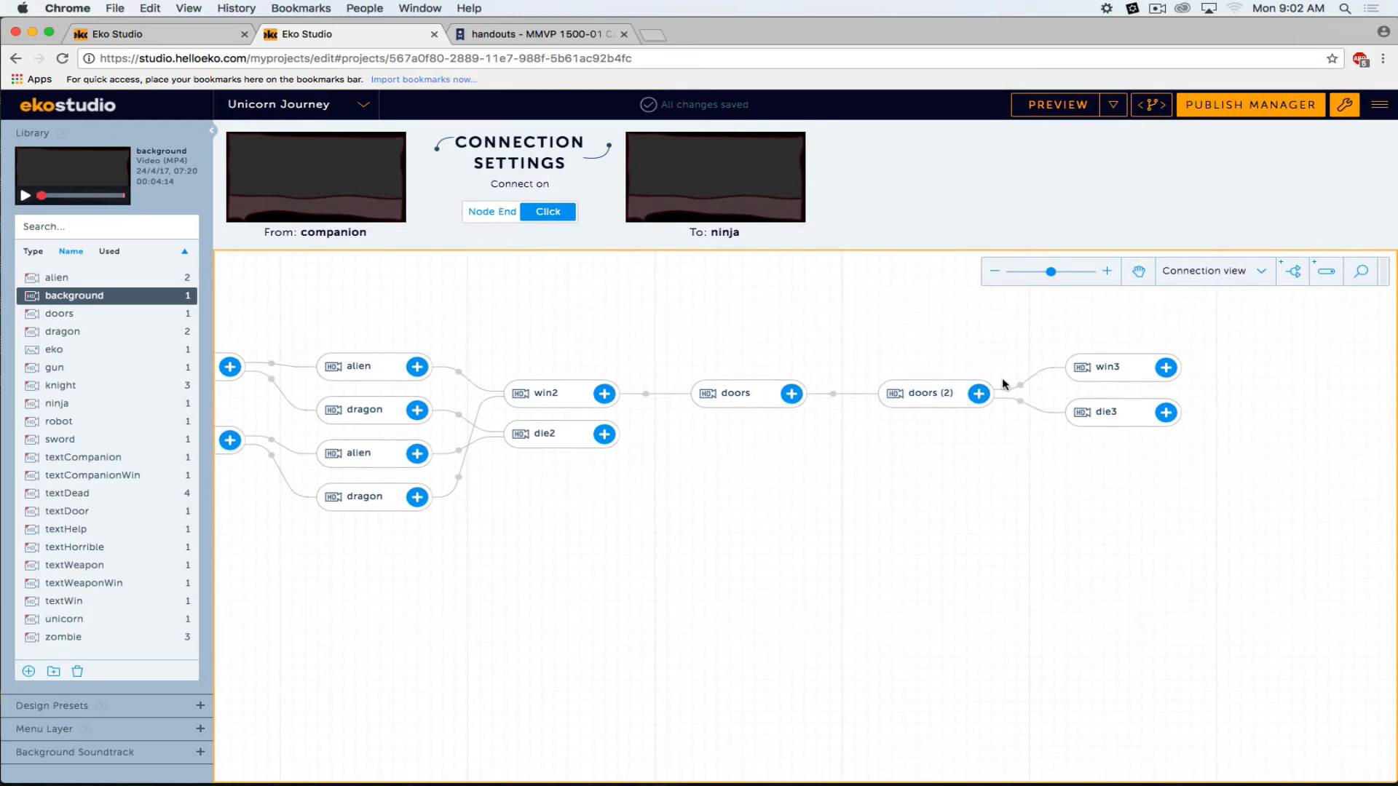
{"action": "left_click", "coordinate": [1021, 390]}
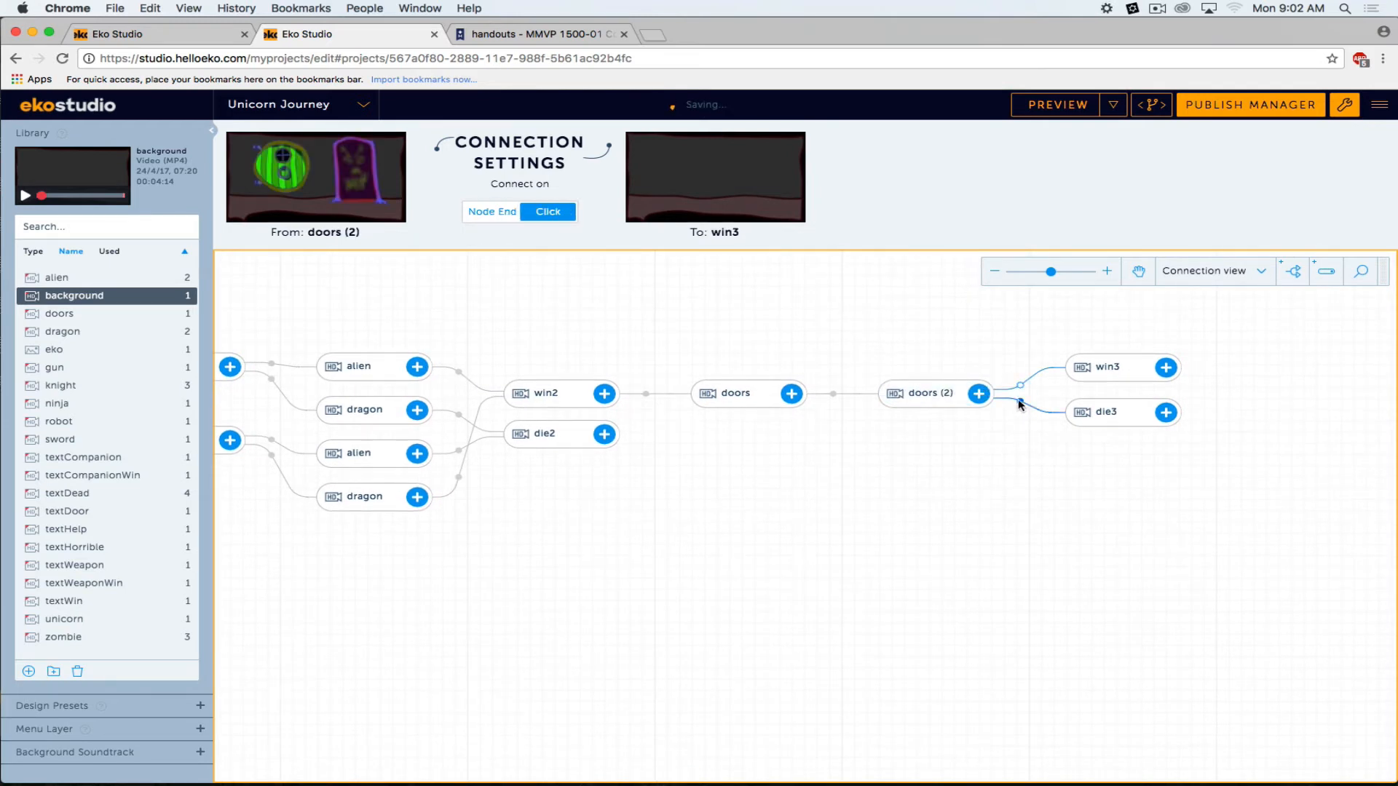
{"action": "left_click", "coordinate": [1020, 402]}
Toggle the Connect on setting of the connection from the gun path's knight to die.
{"action": "left_click_drag", "start_coordinate": [561, 580], "coordinate": [953, 543]}
{"action": "left_click_drag", "start_coordinate": [514, 522], "coordinate": [807, 603]}
{"action": "left_click_drag", "start_coordinate": [590, 530], "coordinate": [1012, 506]}
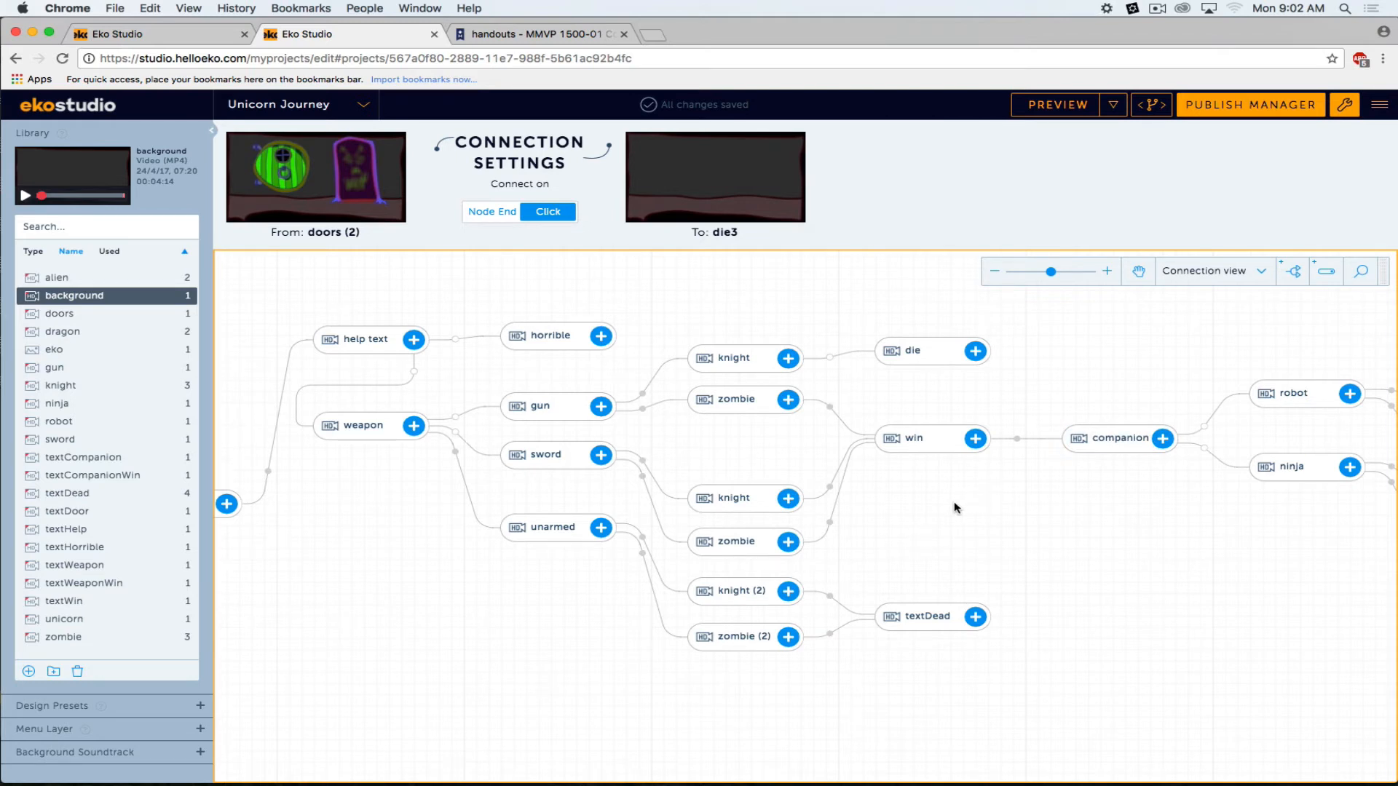
{"action": "left_click", "coordinate": [830, 357]}
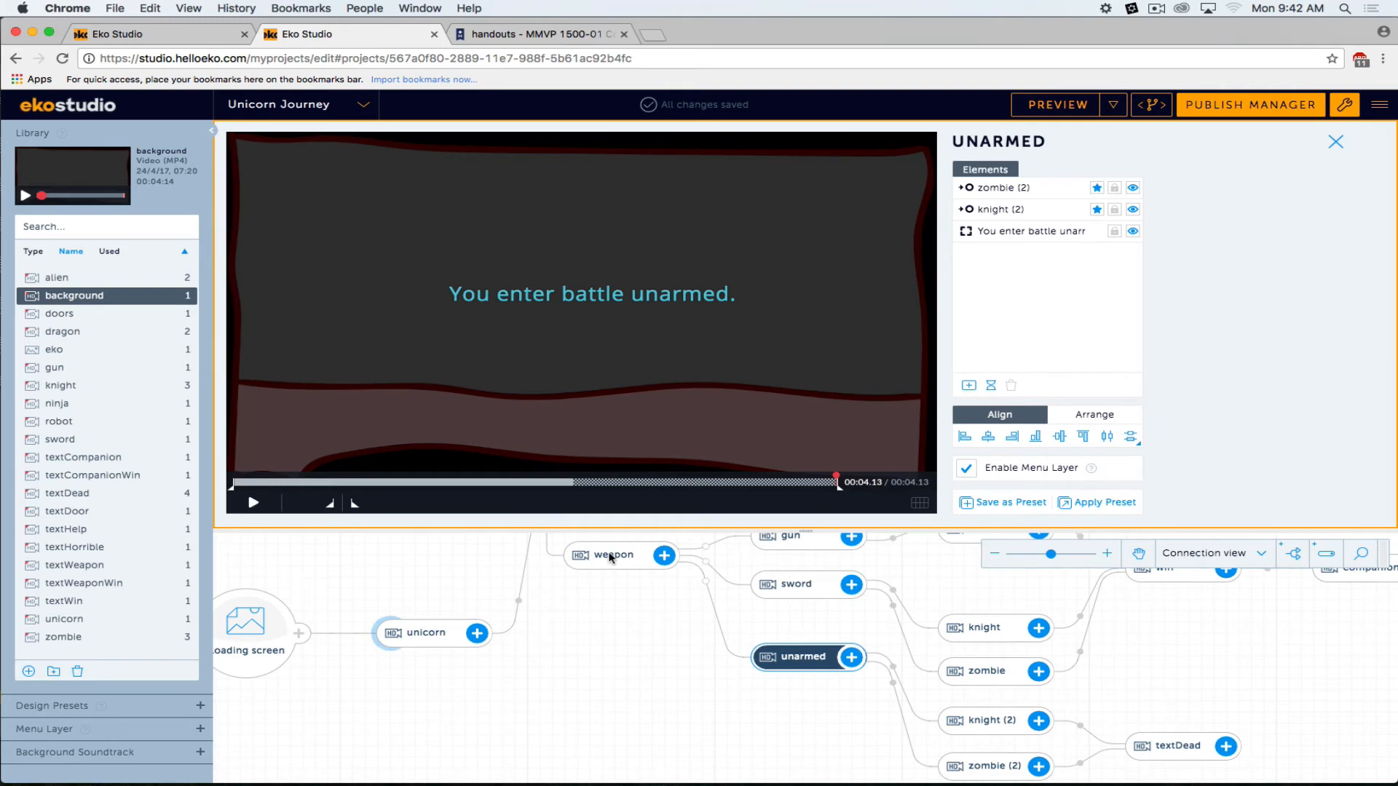
Open the weapon node and inspect its unarmed button's transform settings and path on the story map.
{"action": "left_click", "coordinate": [585, 560]}
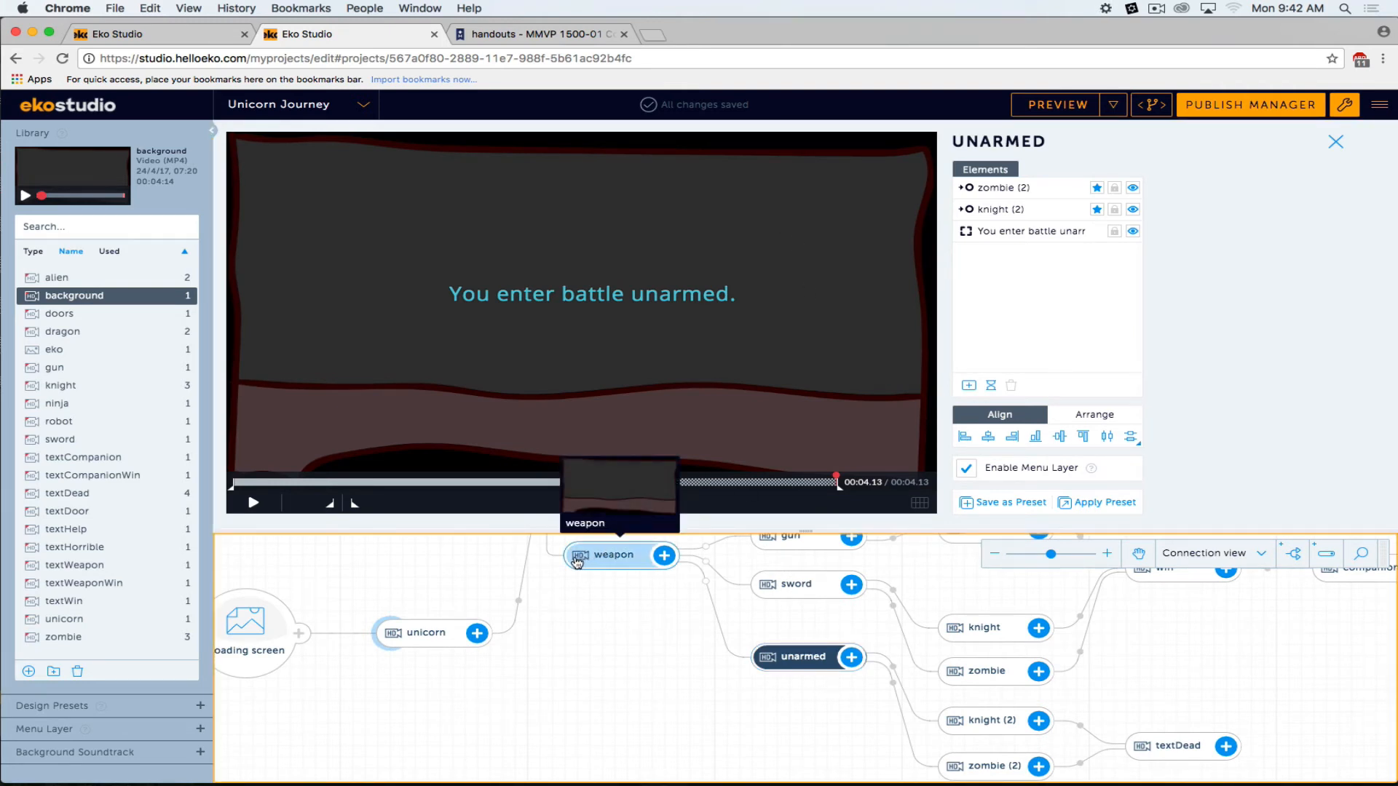
{"action": "double_click", "coordinate": [578, 561]}
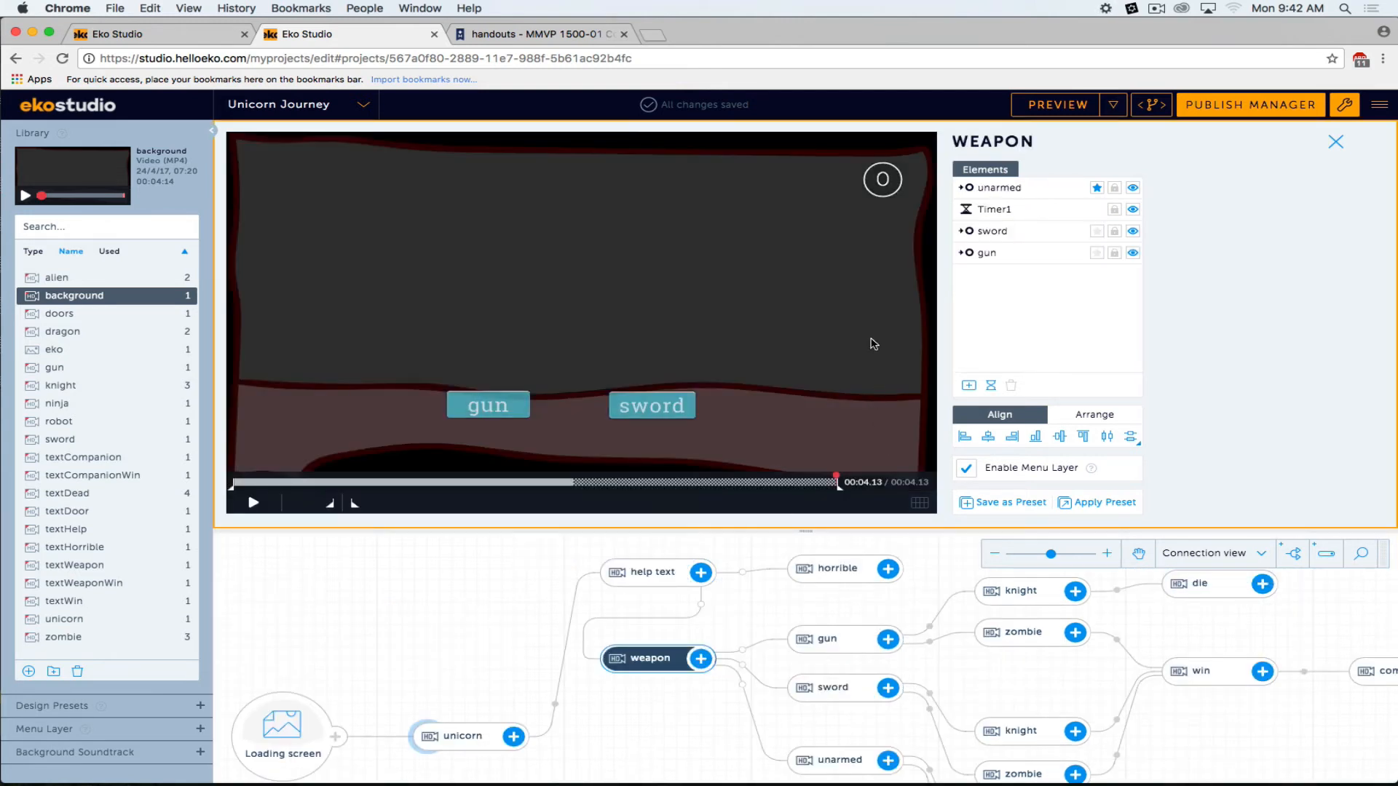
{"action": "left_click", "coordinate": [987, 189]}
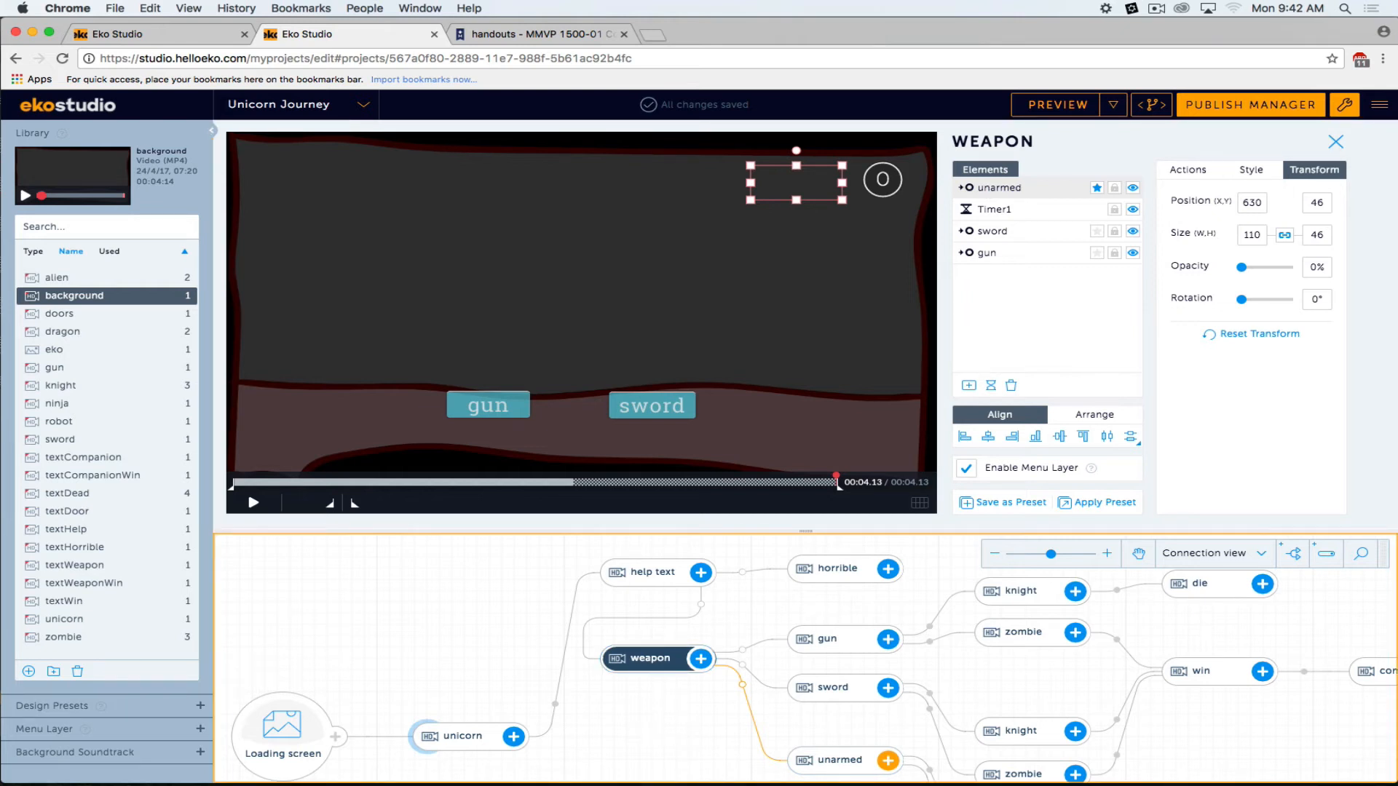
{"action": "left_click_drag", "start_coordinate": [633, 731], "coordinate": [611, 621]}
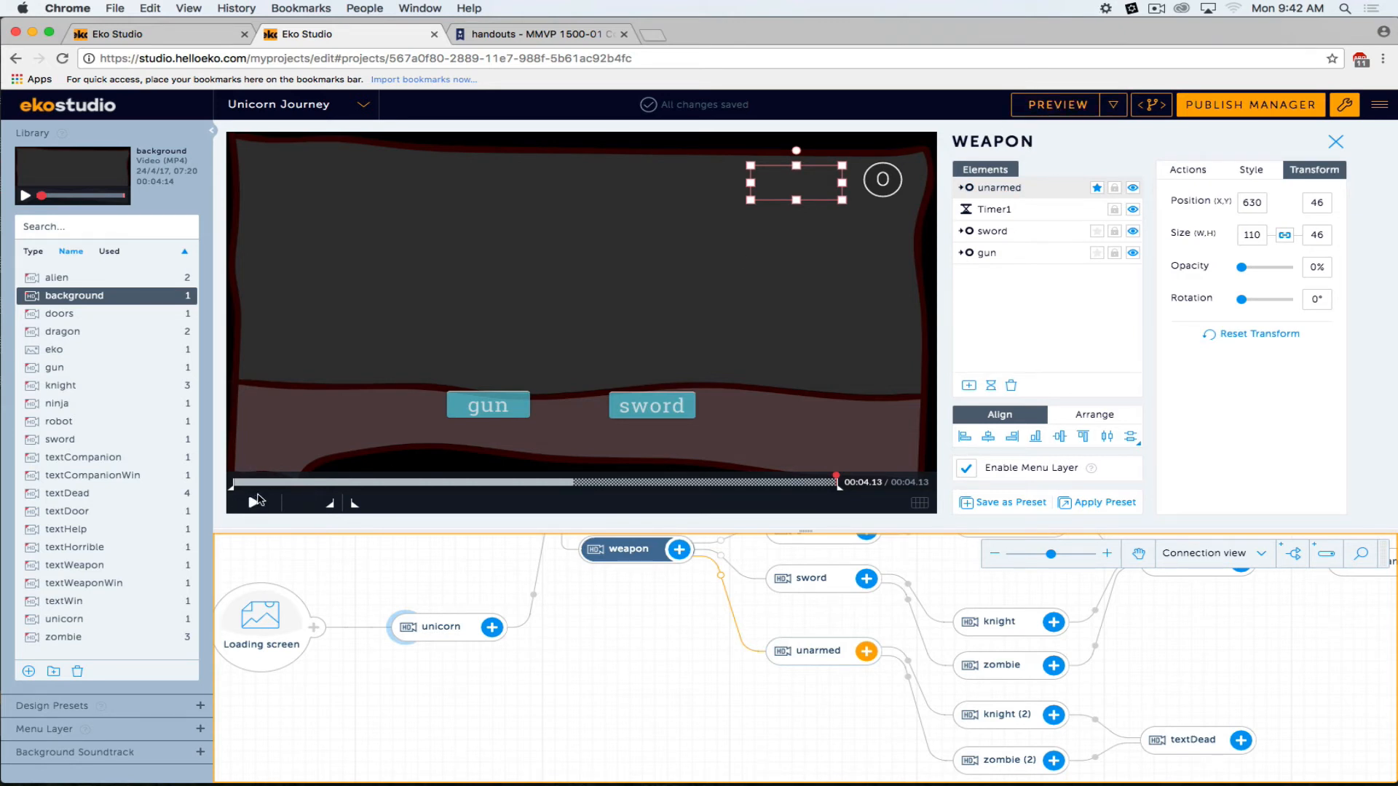
Try moving the start and end markers inward on the weapon node's timeline, and restore them to the full clip length.
{"action": "left_click_drag", "start_coordinate": [838, 482], "coordinate": [504, 482]}
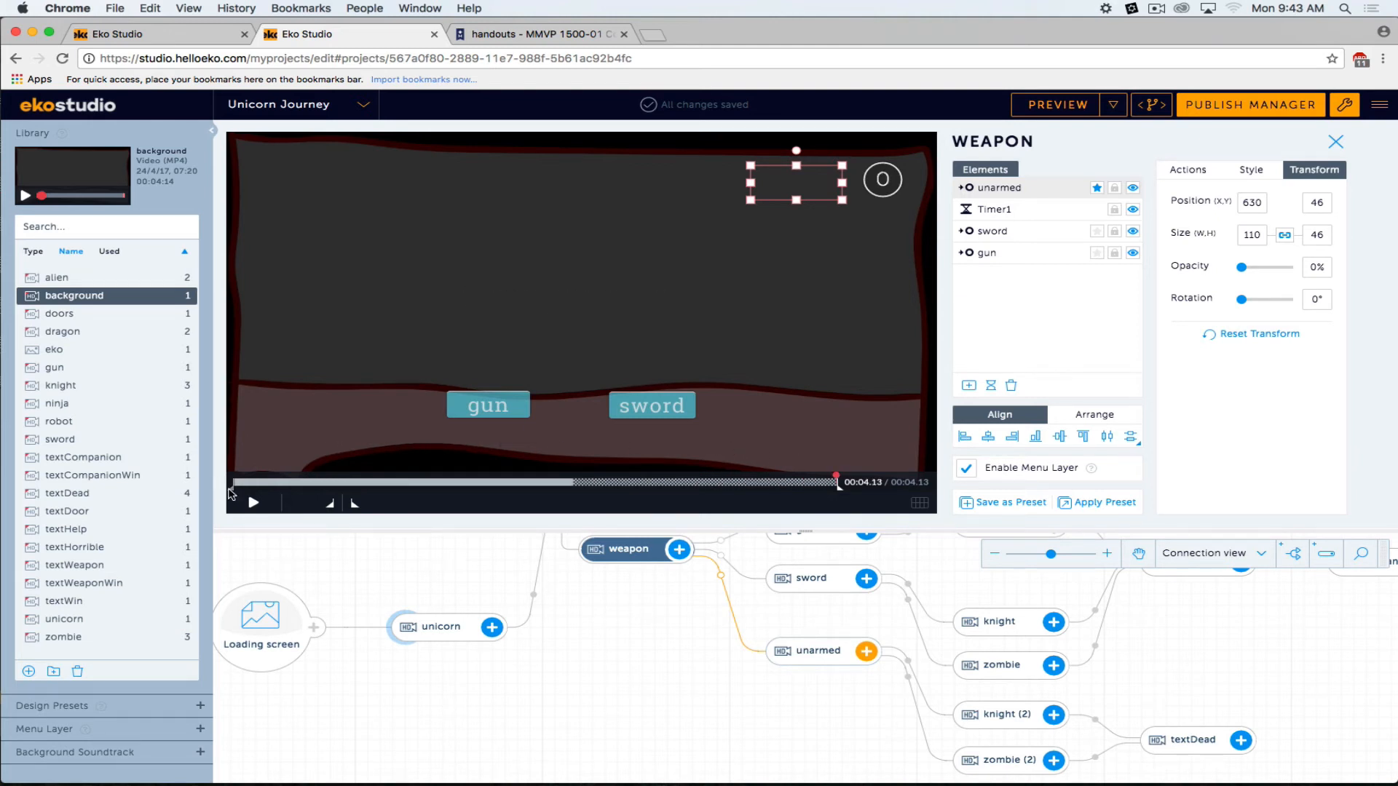
{"action": "left_click_drag", "start_coordinate": [233, 489], "coordinate": [312, 490]}
{"action": "left_click", "coordinate": [243, 485]}
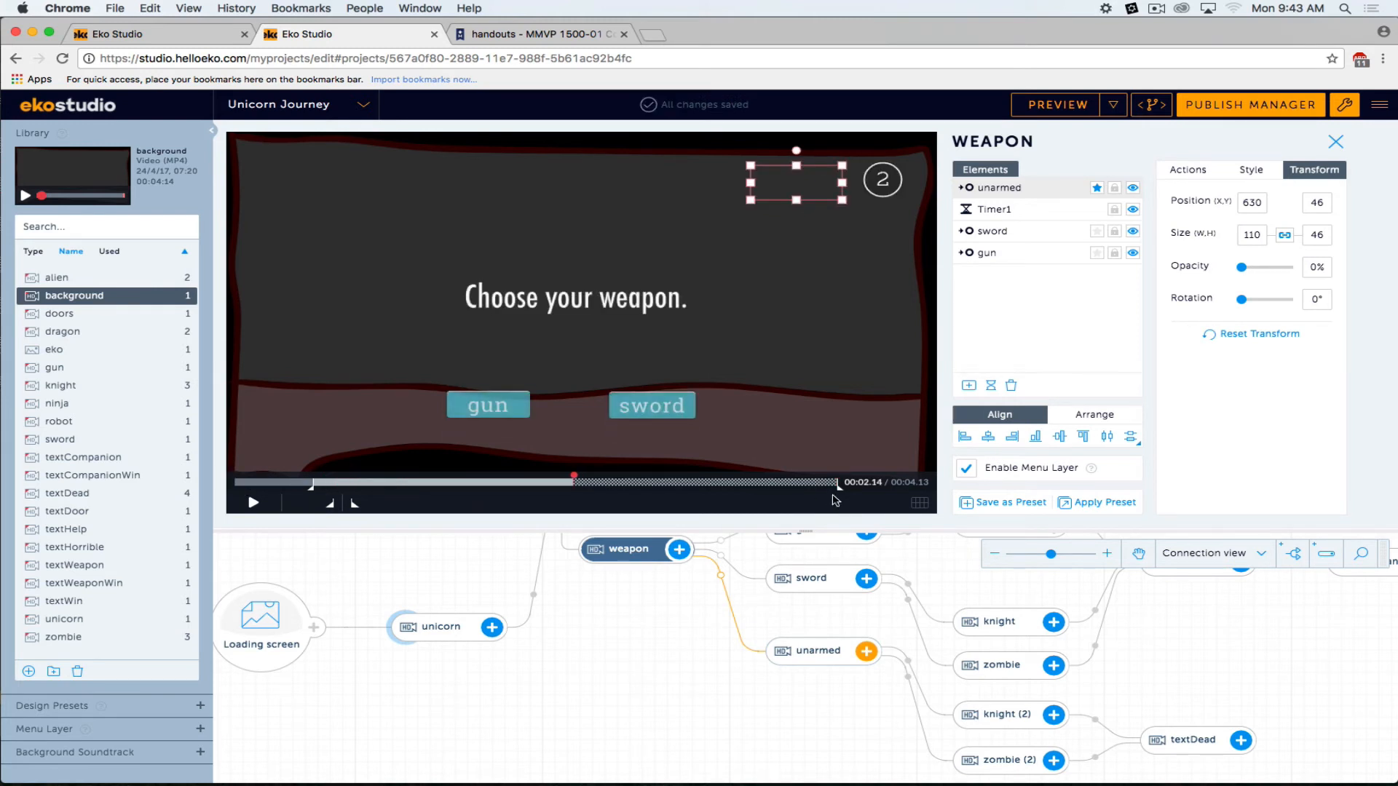
{"action": "left_click_drag", "start_coordinate": [841, 488], "coordinate": [698, 499]}
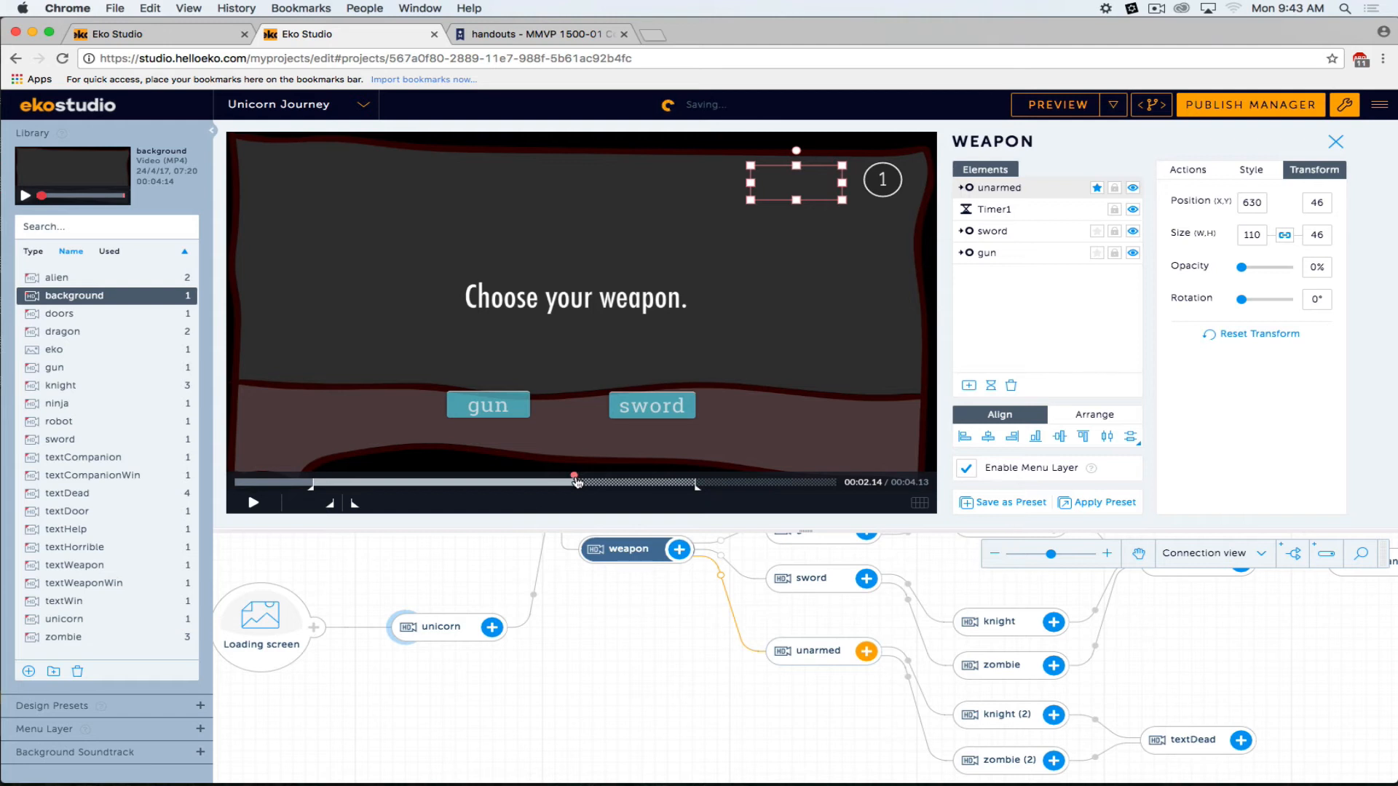
{"action": "left_click_drag", "start_coordinate": [576, 482], "coordinate": [836, 484]}
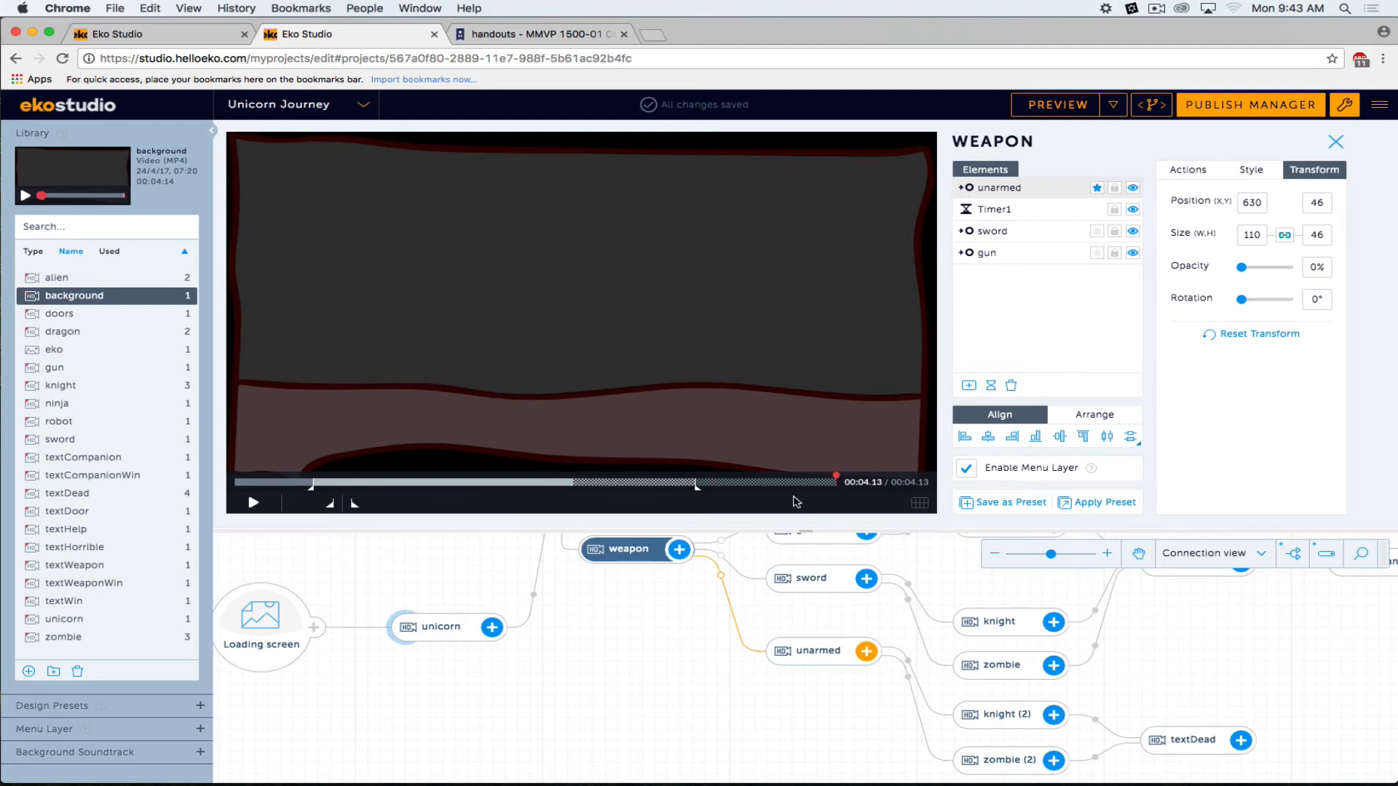
{"action": "mouse_move", "coordinate": [698, 487]}
{"action": "left_mouse_down"}
{"action": "mouse_move", "coordinate": [604, 488]}
{"action": "mouse_move", "coordinate": [1033, 515]}
{"action": "left_mouse_up"}
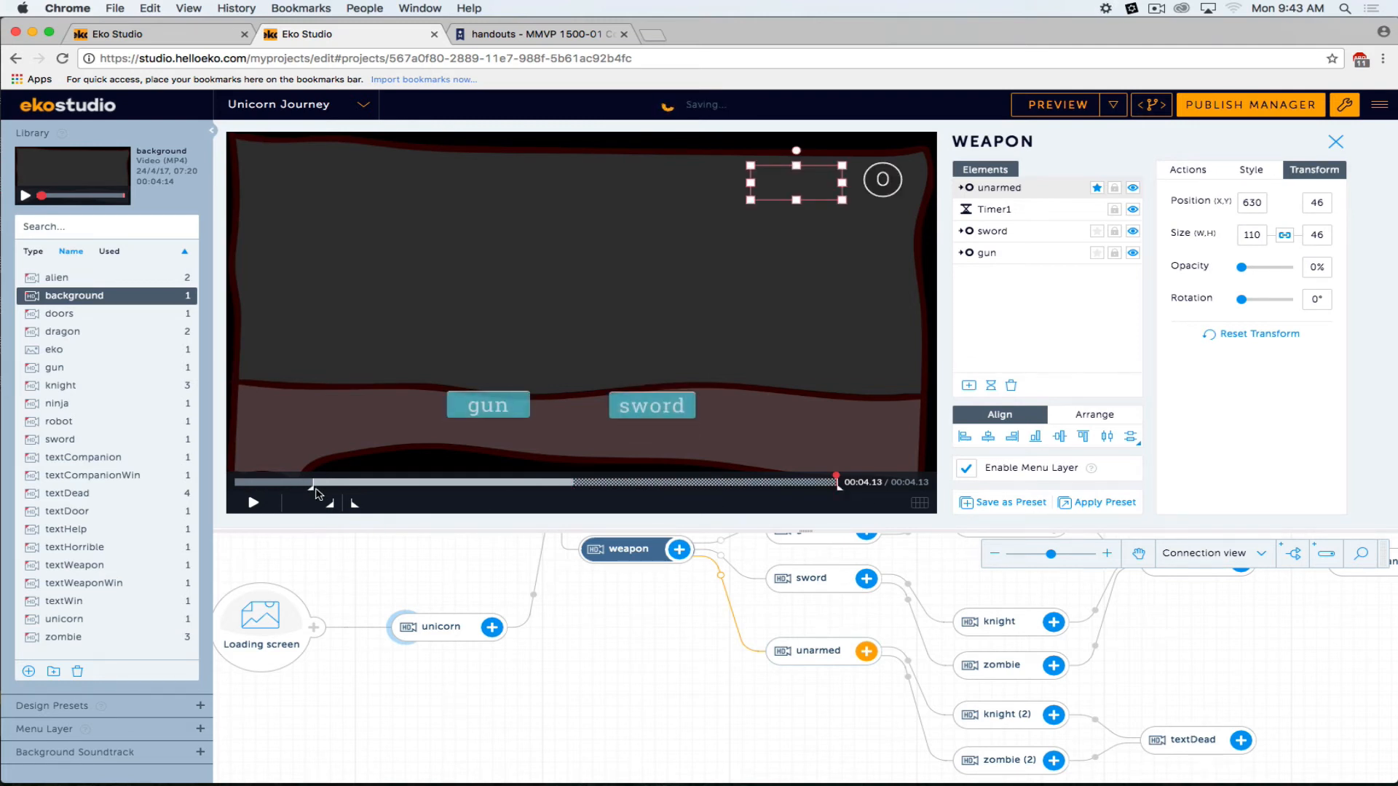
{"action": "left_click_drag", "start_coordinate": [311, 487], "coordinate": [226, 486]}
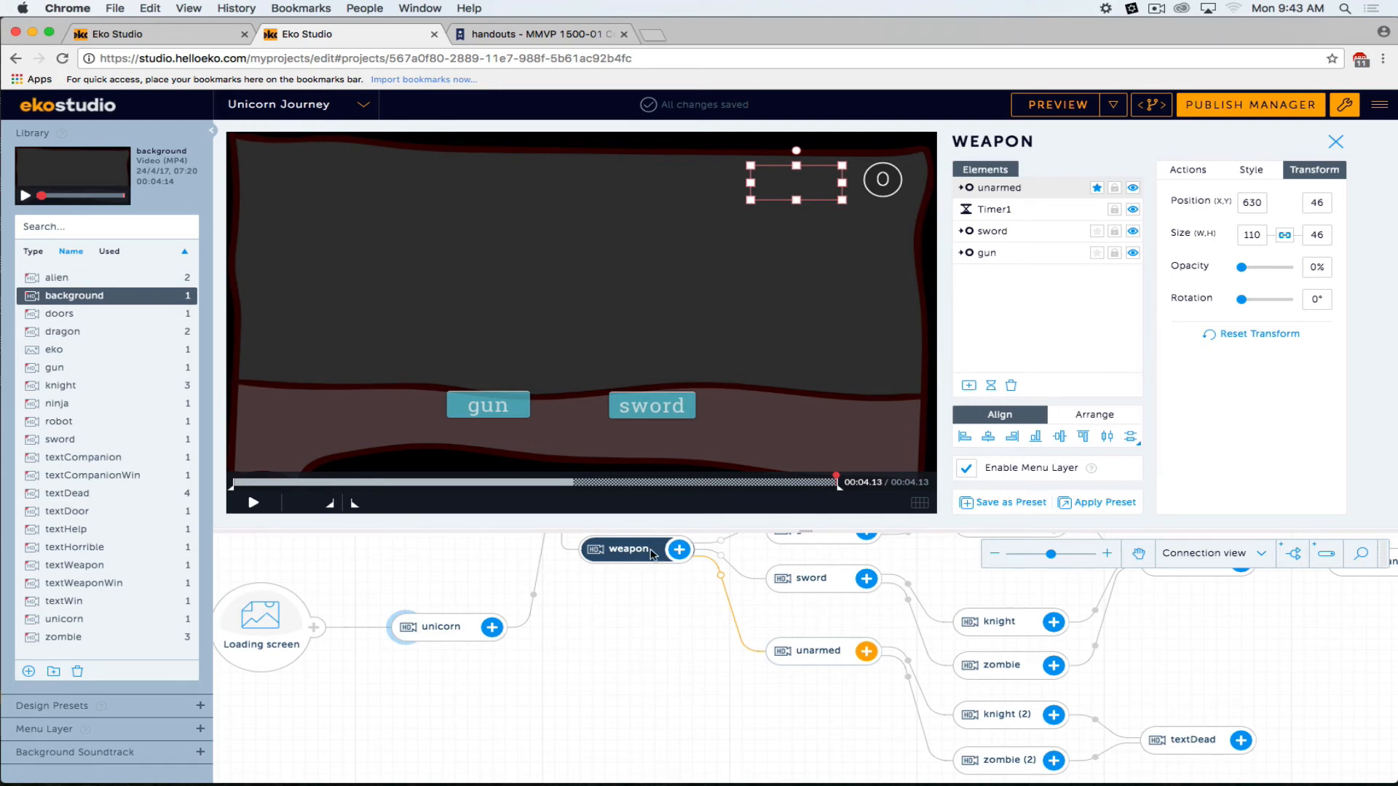
Preview Unicorn Journey, answer the question about helping the unicorn, and close the preview.
{"action": "left_click", "coordinate": [1056, 104]}
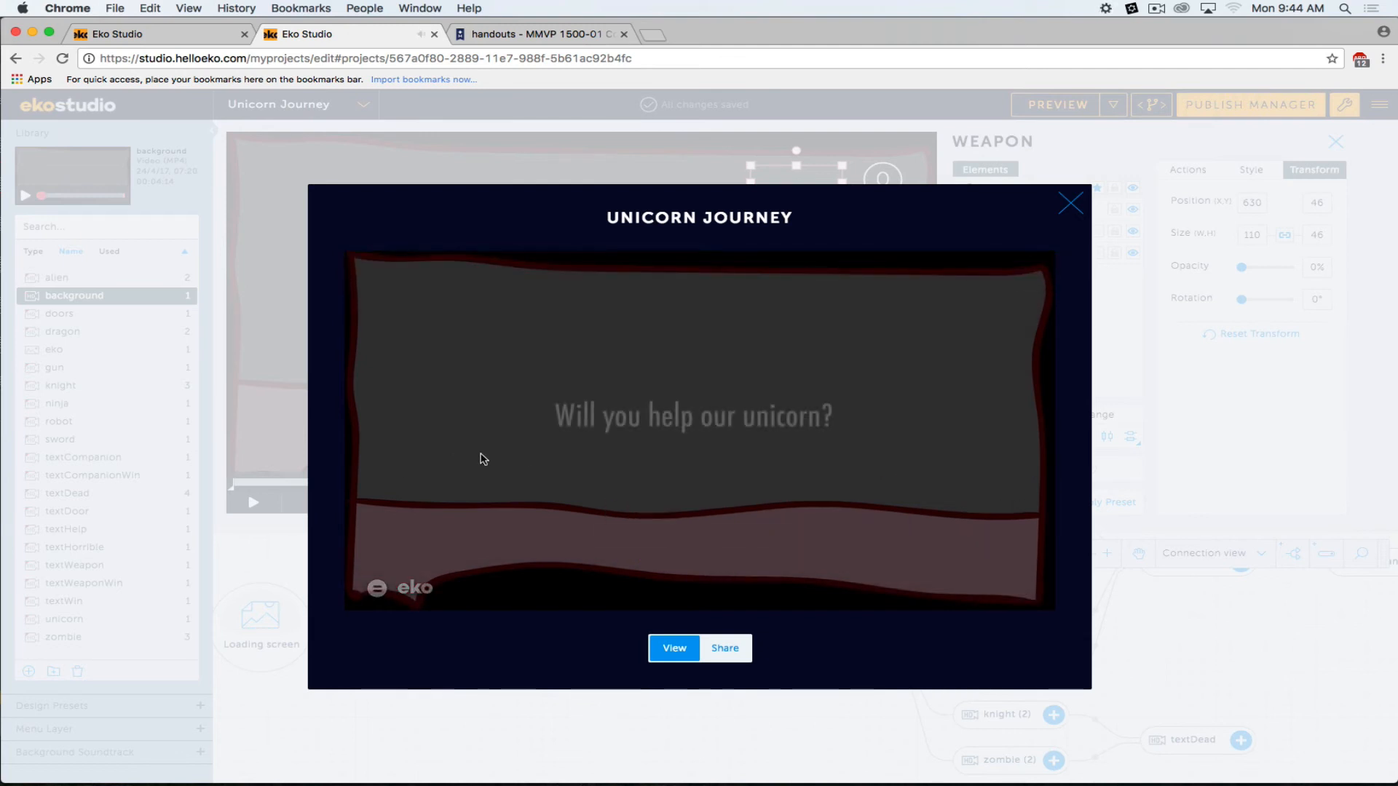
{"action": "left_click", "coordinate": [630, 531]}
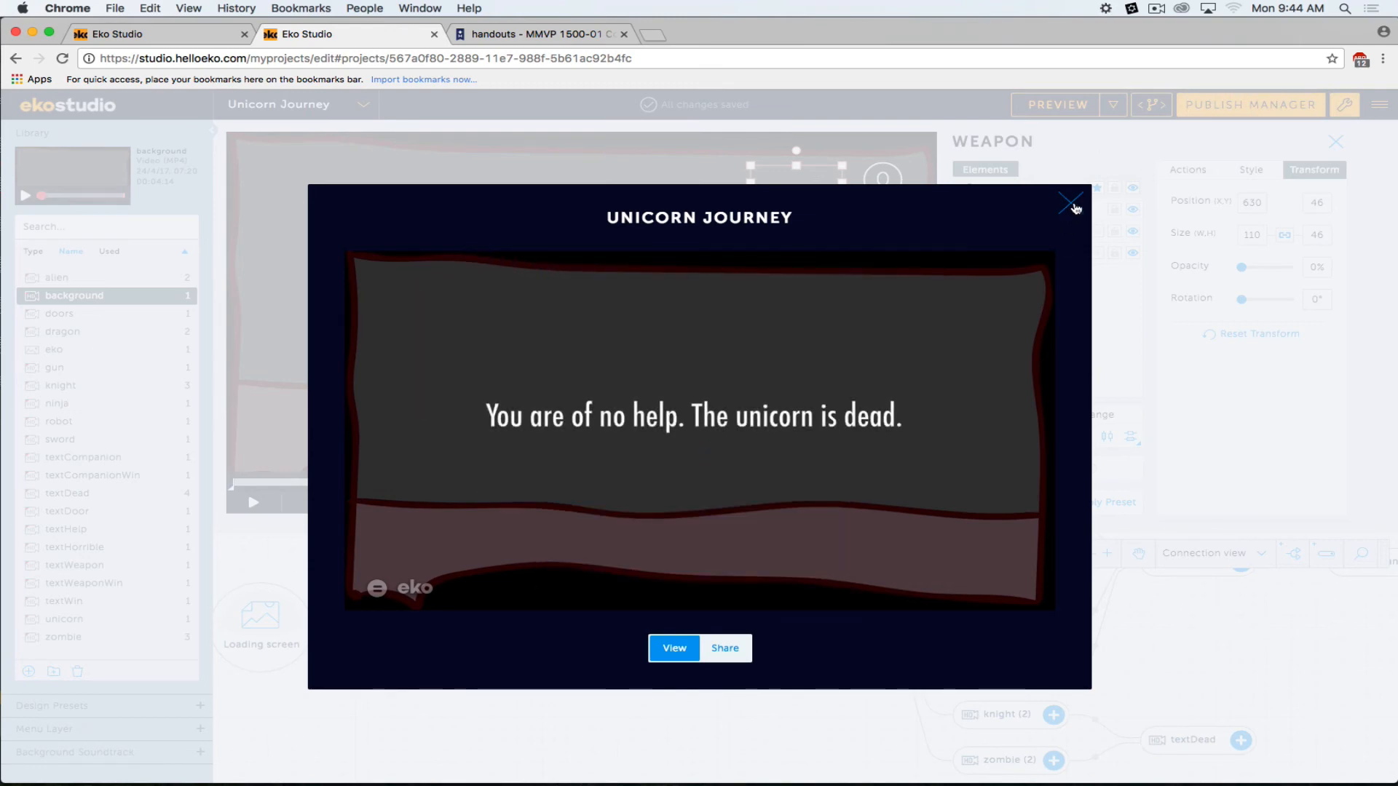
{"action": "left_click", "coordinate": [1070, 206]}
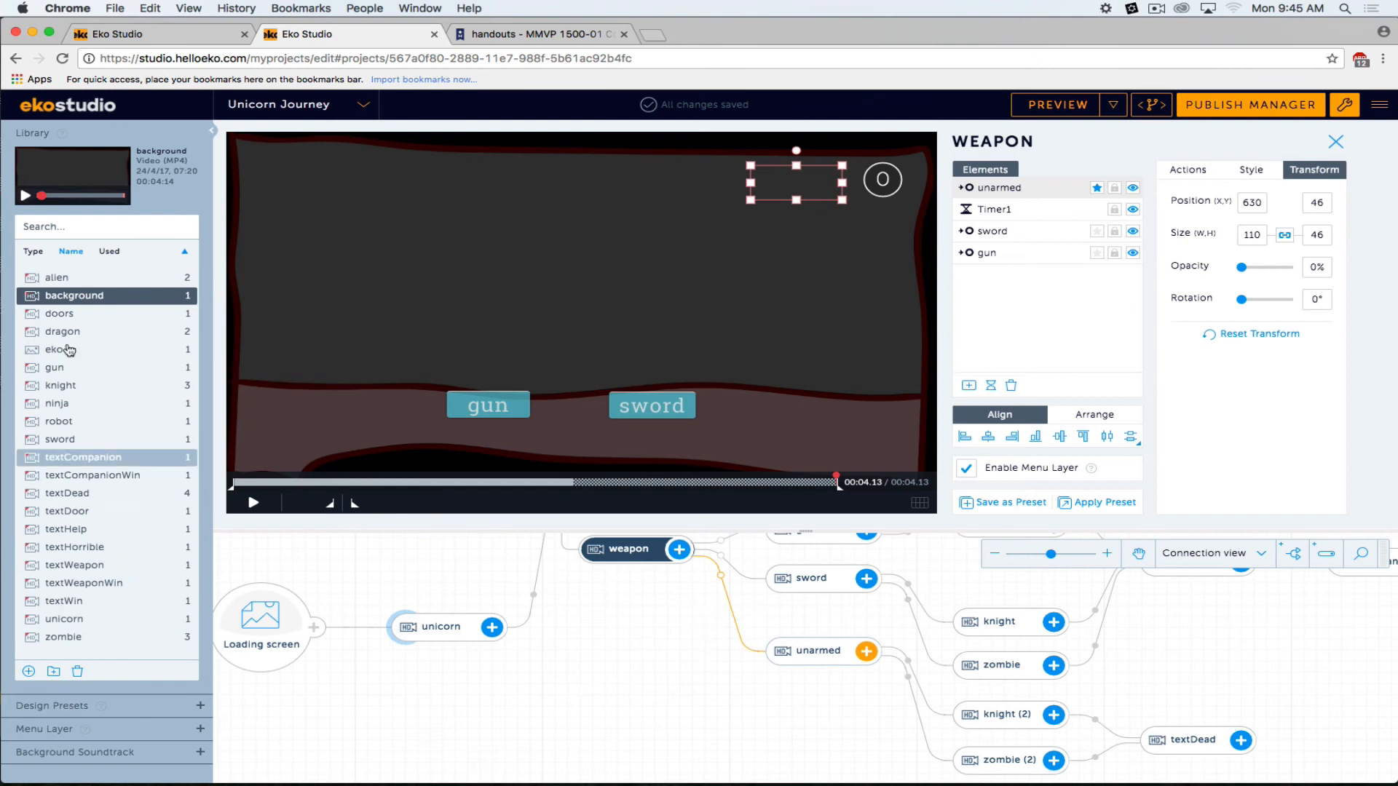
Add a background node to the story map and connect it between weapon and unarmed.
{"action": "left_click_drag", "start_coordinate": [48, 297], "coordinate": [727, 705]}
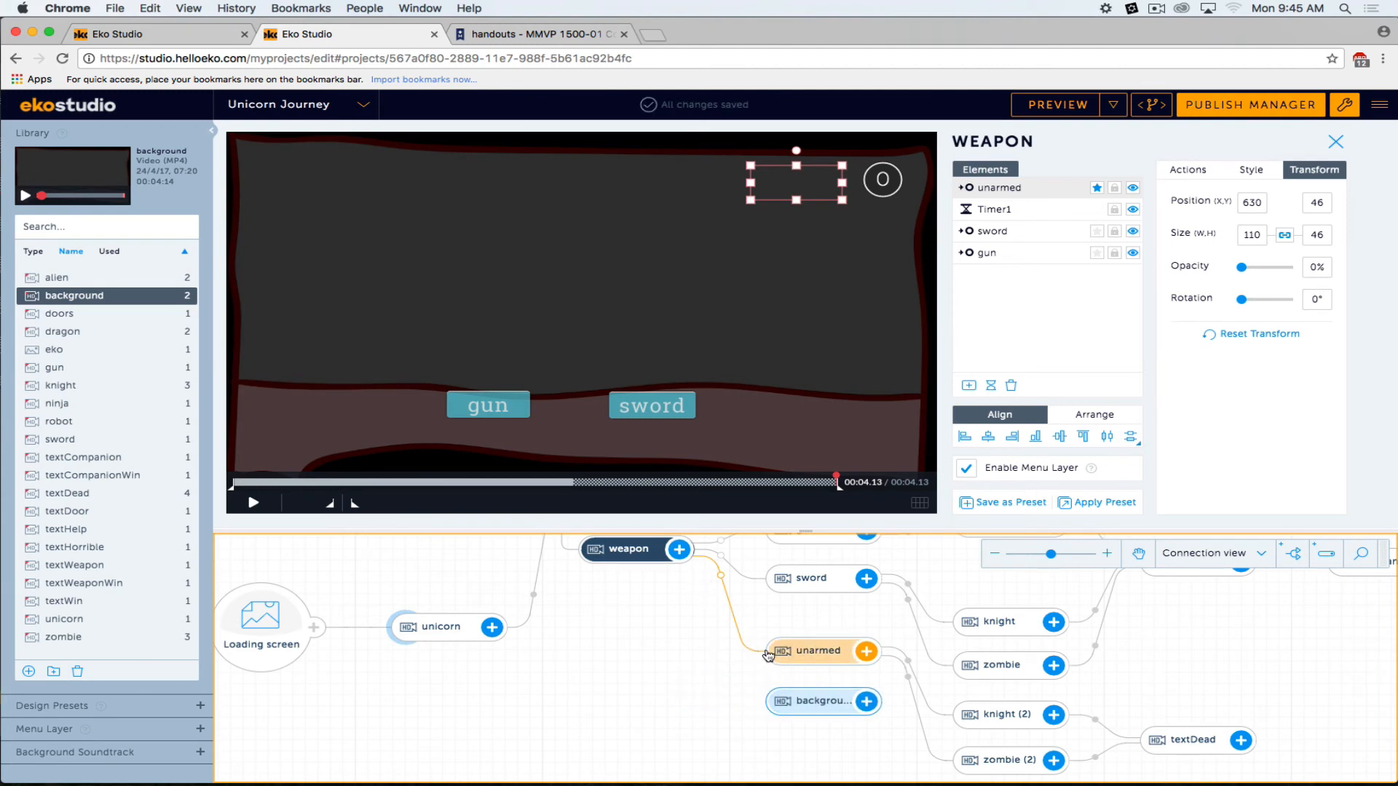
{"action": "mouse_move", "coordinate": [762, 650]}
{"action": "left_mouse_down"}
{"action": "mouse_move", "coordinate": [772, 720]}
{"action": "mouse_move", "coordinate": [789, 697]}
{"action": "mouse_move", "coordinate": [687, 676]}
{"action": "mouse_move", "coordinate": [772, 650]}
{"action": "left_mouse_up"}
{"action": "left_click_drag", "start_coordinate": [617, 679], "coordinate": [663, 689]}
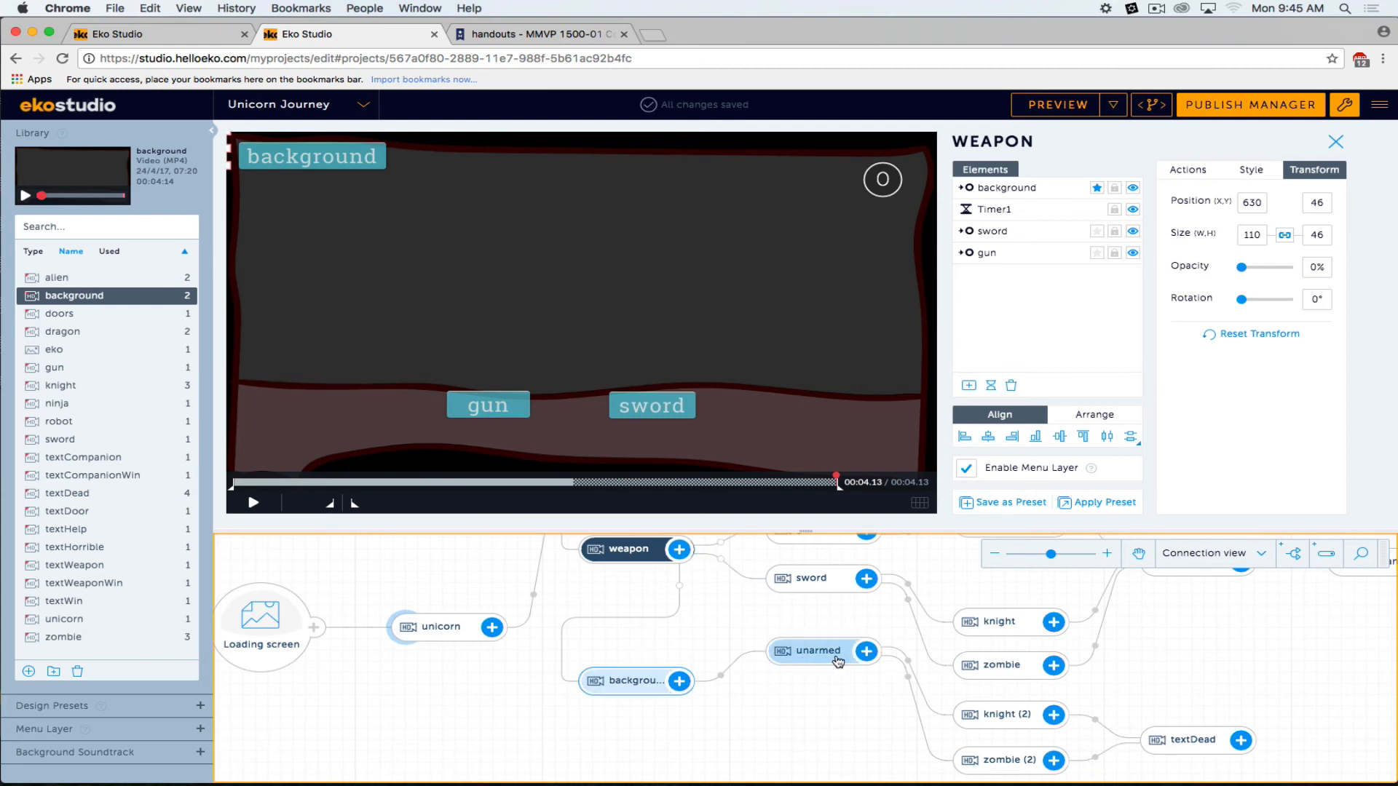
{"action": "left_click_drag", "start_coordinate": [825, 652], "coordinate": [773, 628]}
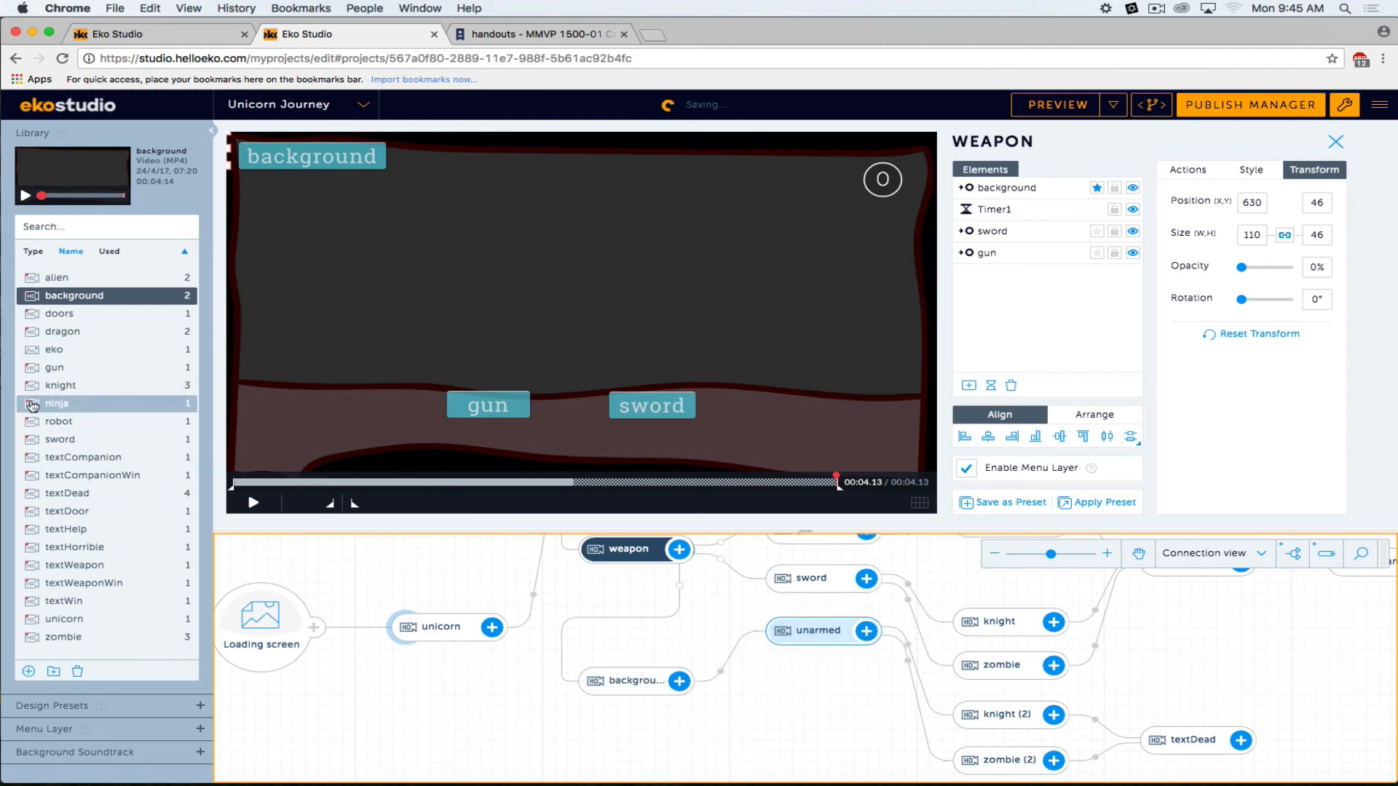
Add a second background node below unarmed, connecting unarmed to it and it to zombie (2) and knight (2).
{"action": "left_click_drag", "start_coordinate": [56, 294], "coordinate": [844, 698]}
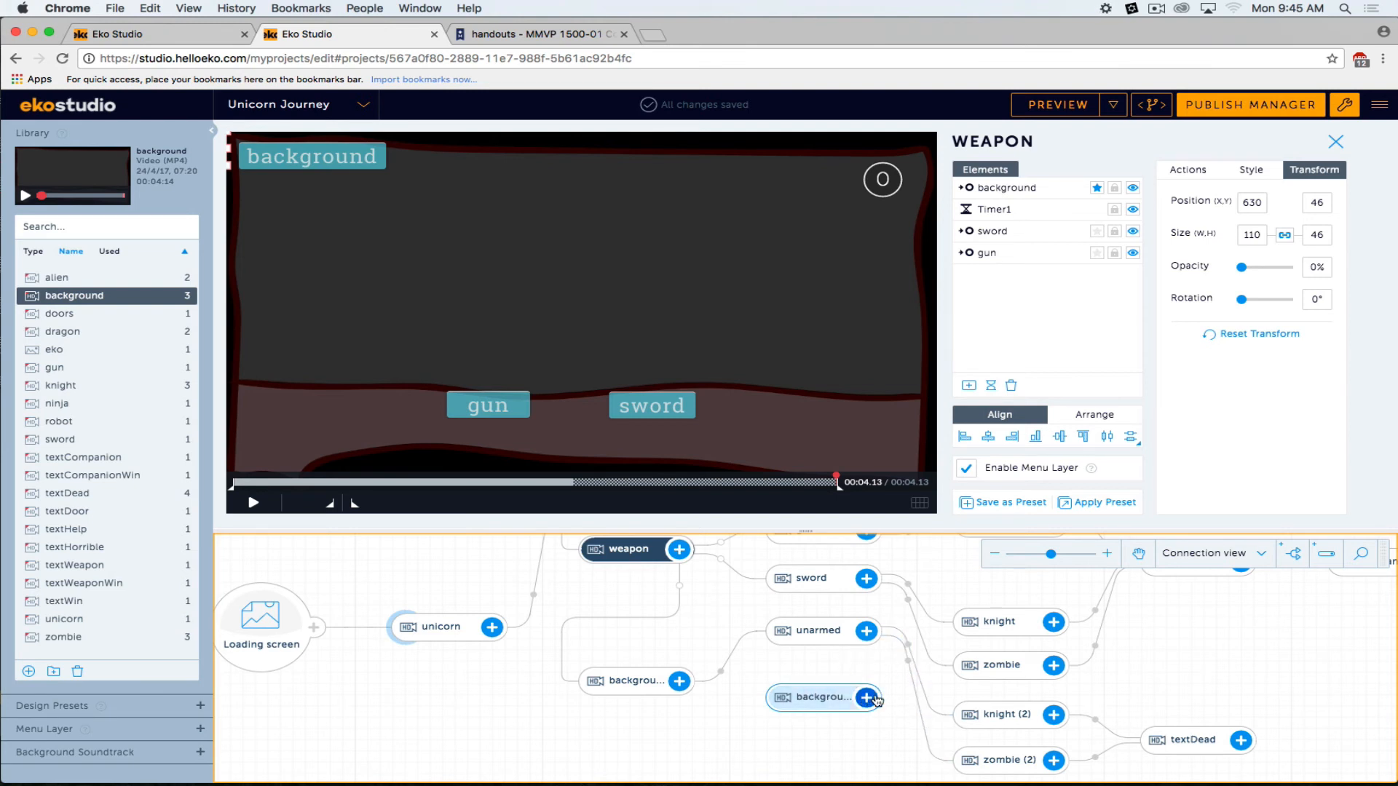
{"action": "left_click", "coordinate": [887, 641]}
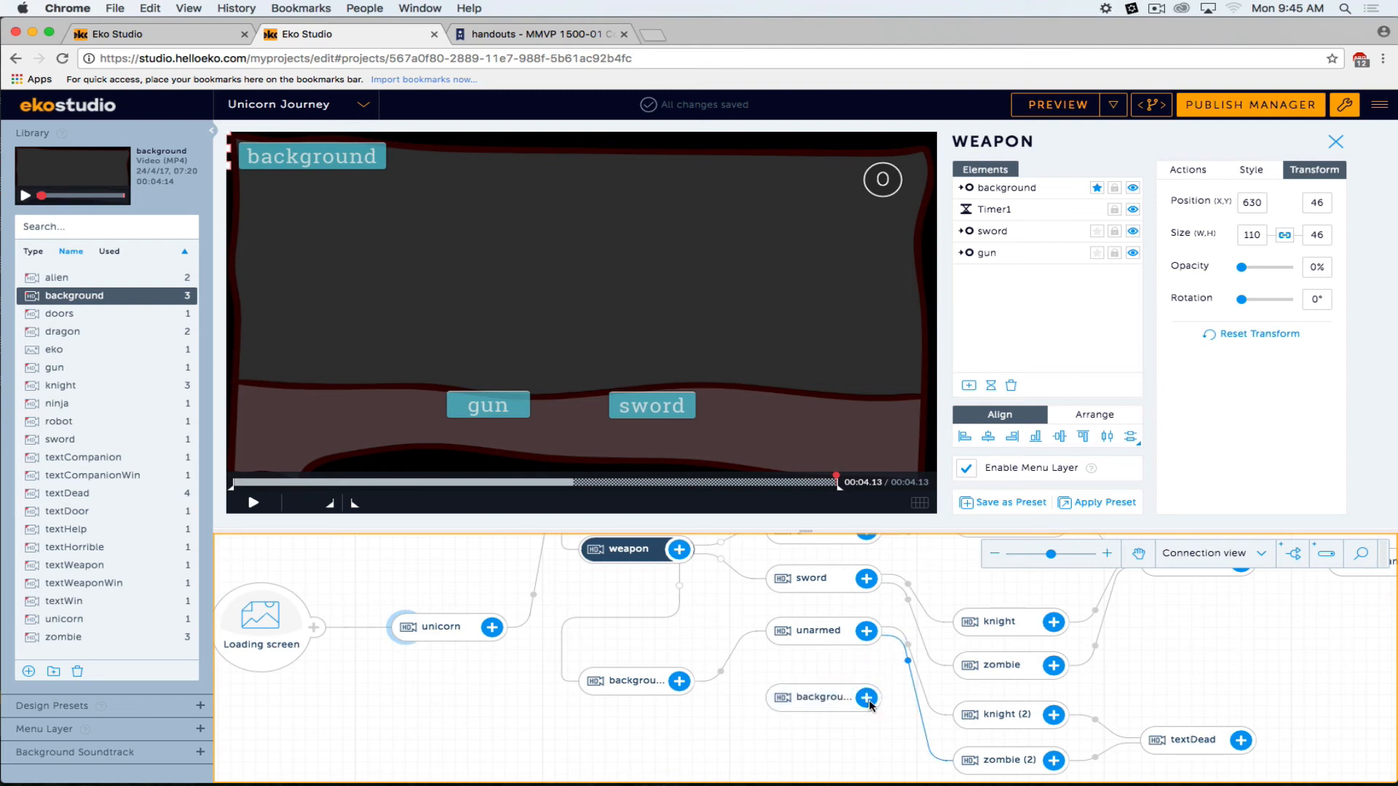
{"action": "left_click_drag", "start_coordinate": [868, 633], "coordinate": [766, 699]}
{"action": "left_click_drag", "start_coordinate": [879, 700], "coordinate": [954, 761]}
{"action": "left_click_drag", "start_coordinate": [884, 649], "coordinate": [967, 715]}
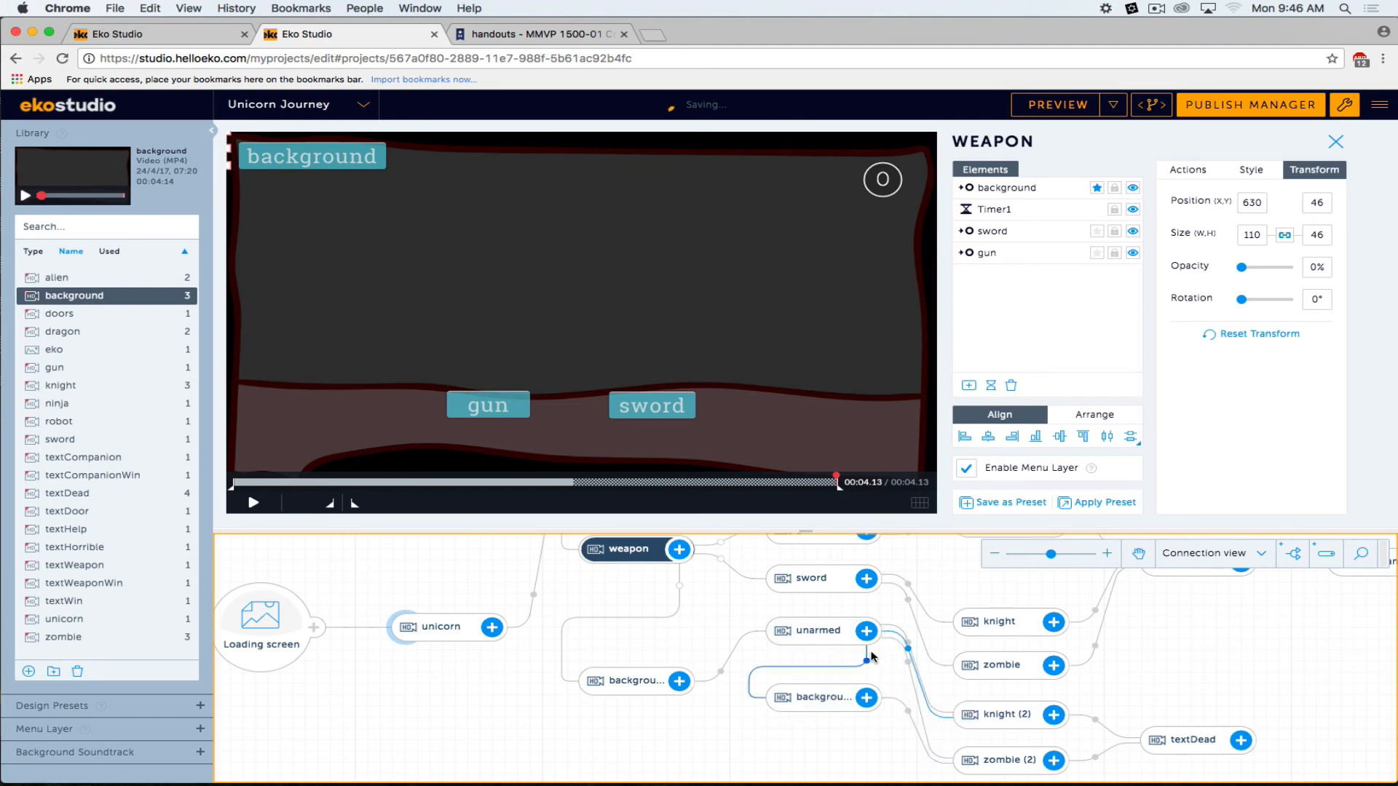
{"action": "left_click_drag", "start_coordinate": [879, 700], "coordinate": [965, 716]}
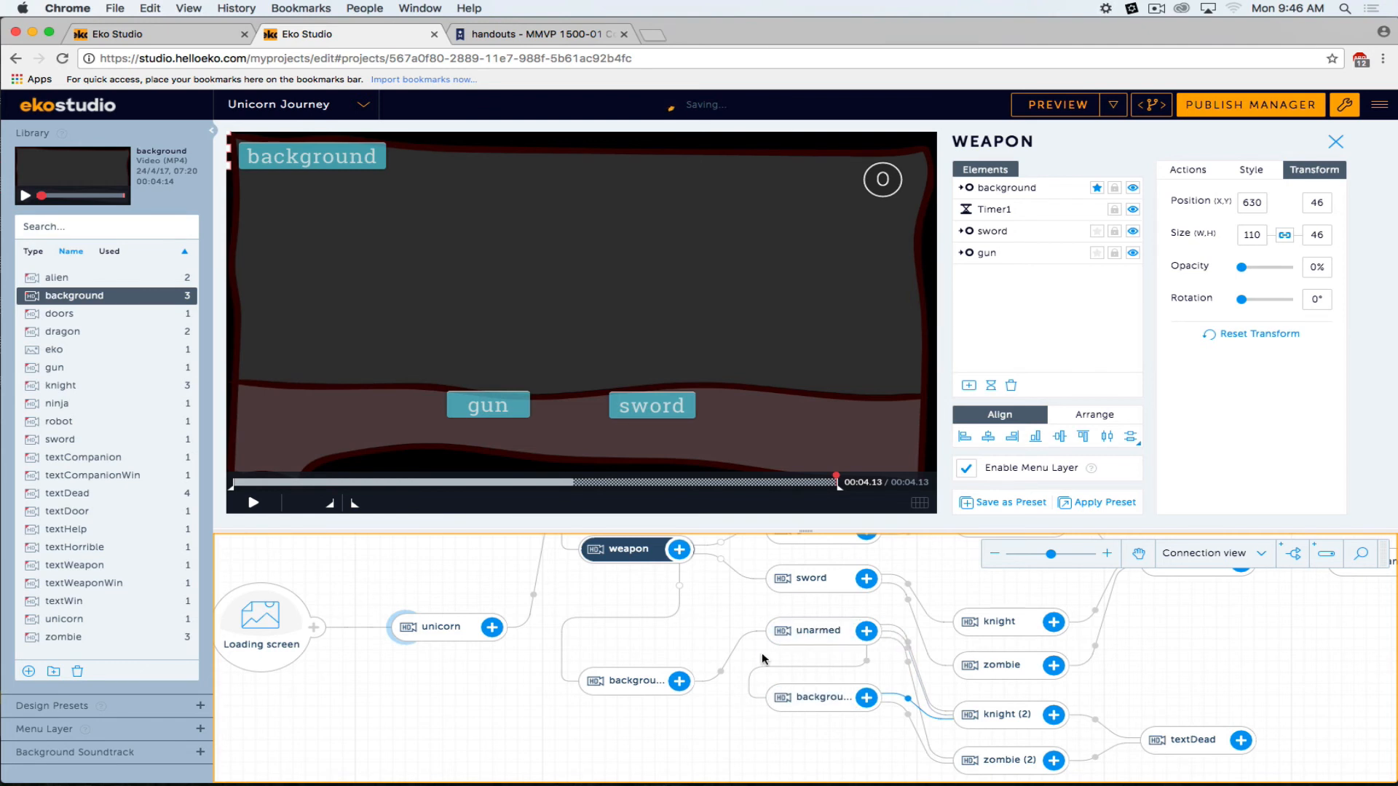
Open the unarmed node and delete the Timer1 element.
{"action": "left_click", "coordinate": [772, 633]}
{"action": "left_click", "coordinate": [772, 636]}
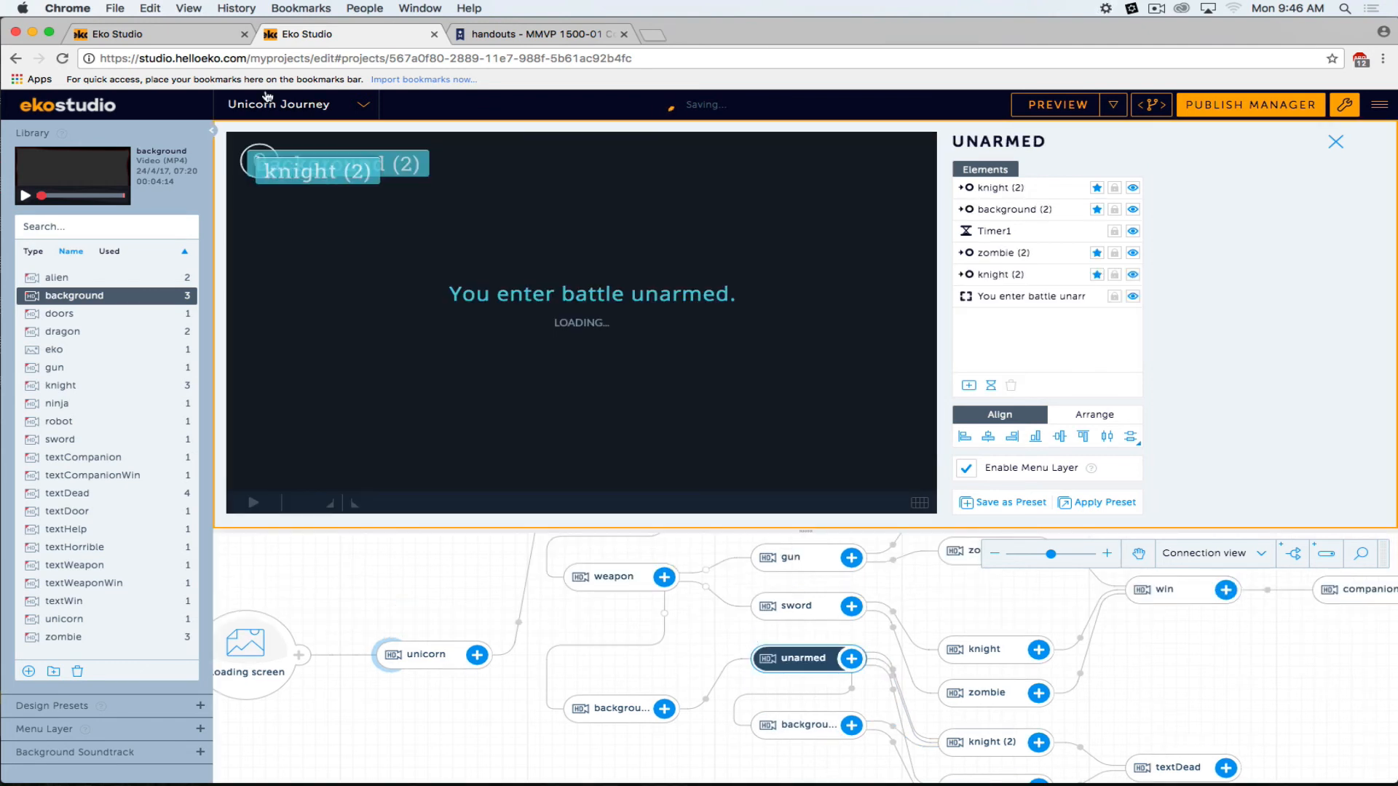
{"action": "left_click", "coordinate": [1097, 274]}
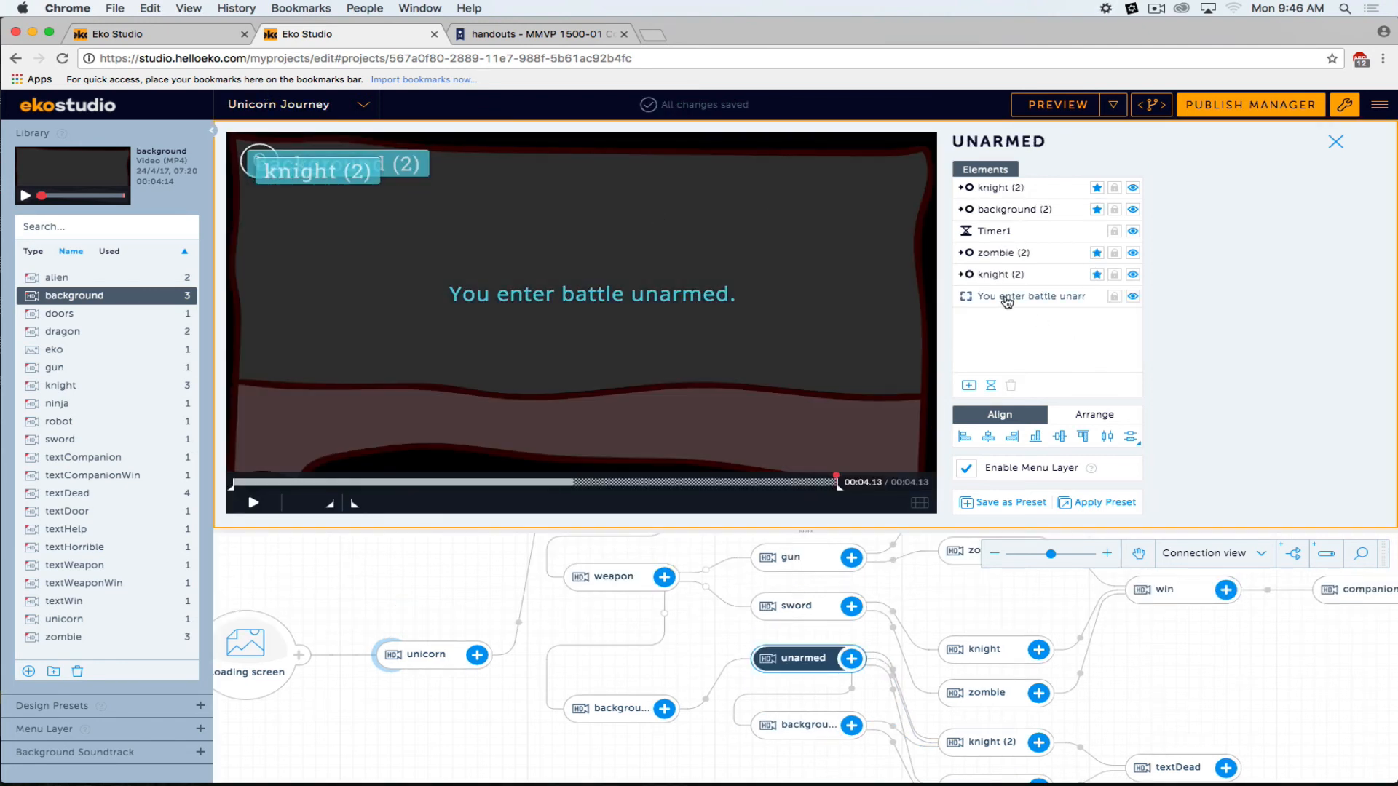
{"action": "left_click", "coordinate": [1006, 300]}
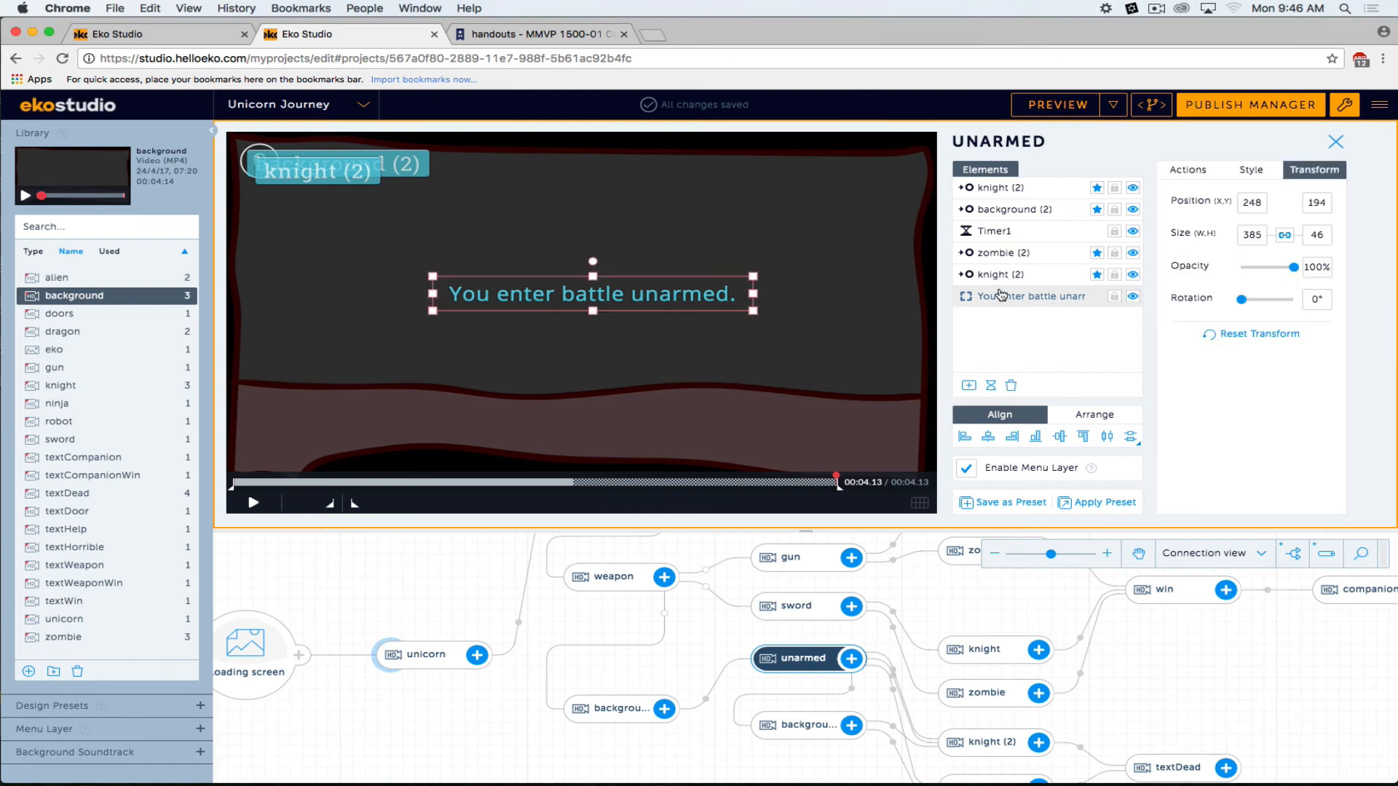
{"action": "left_click", "coordinate": [989, 276]}
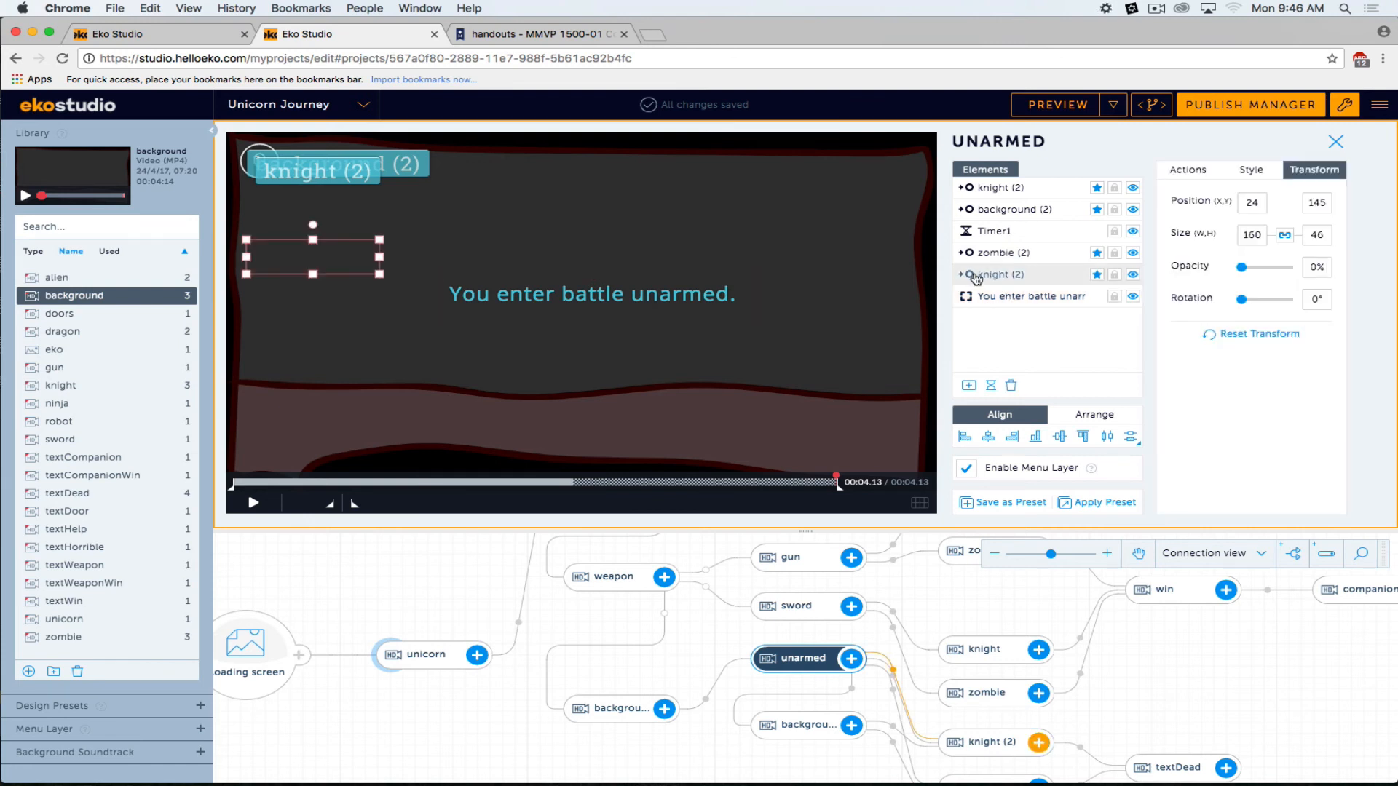
{"action": "left_click", "coordinate": [977, 234]}
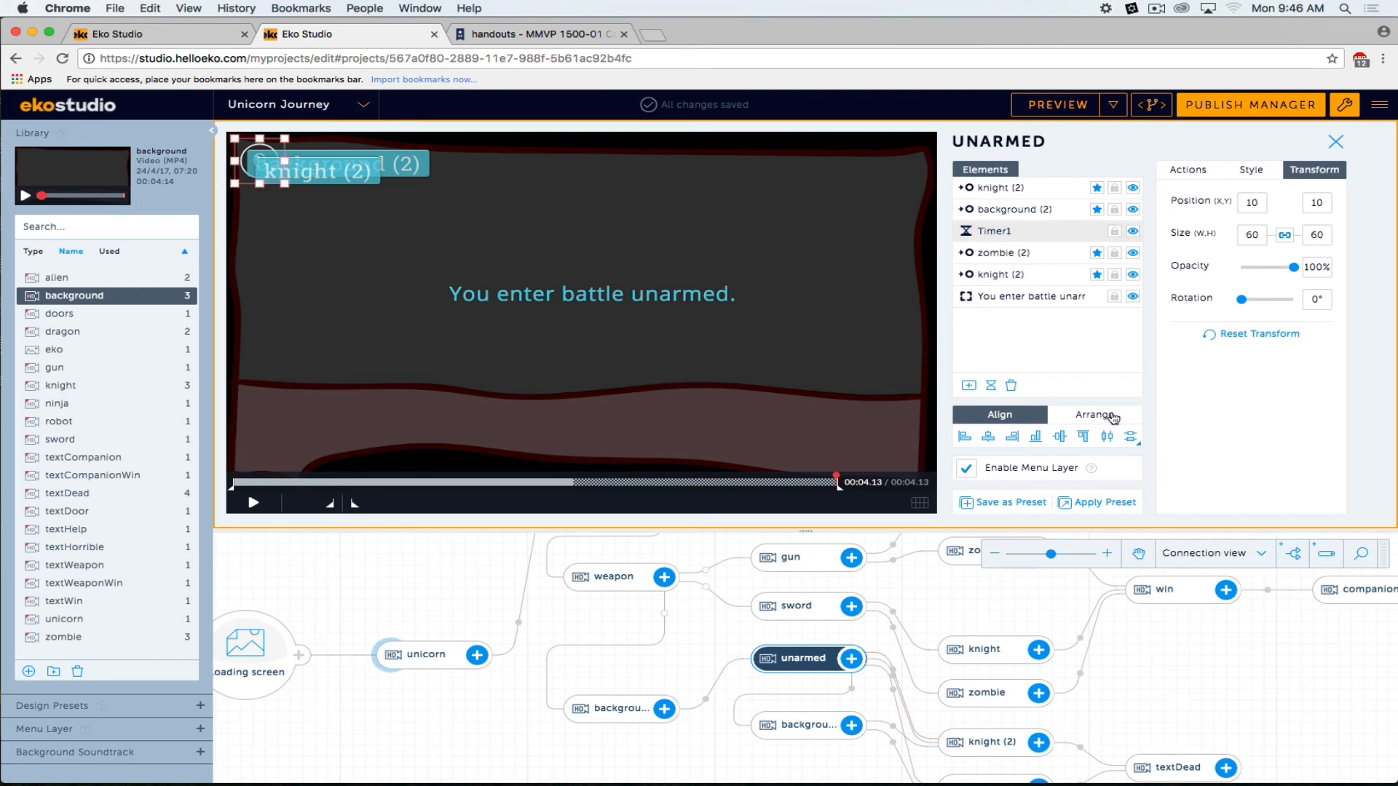
{"action": "left_click", "coordinate": [1012, 386]}
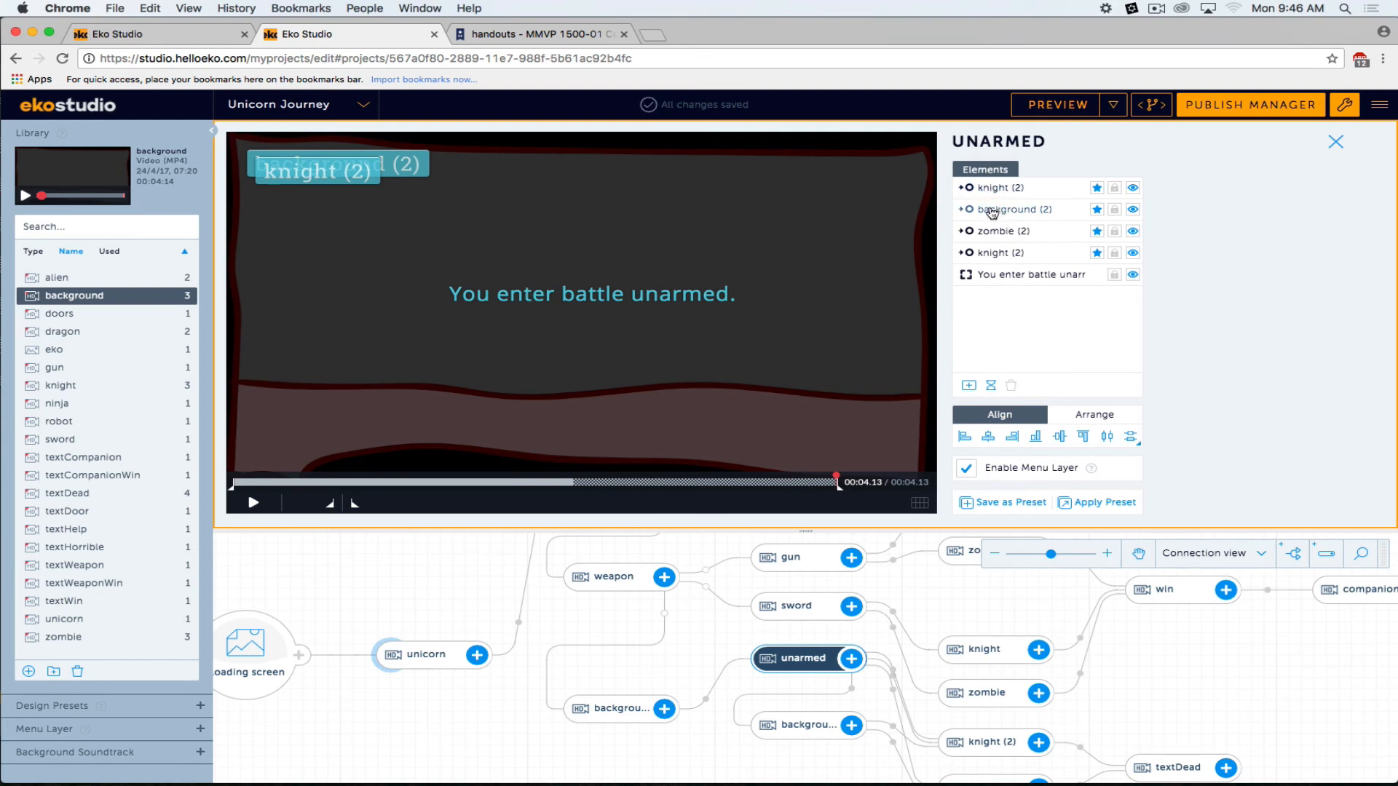
Delete the invisible knight (2) and zombie (2) choice elements from the unarmed node.
{"action": "left_click", "coordinate": [985, 235]}
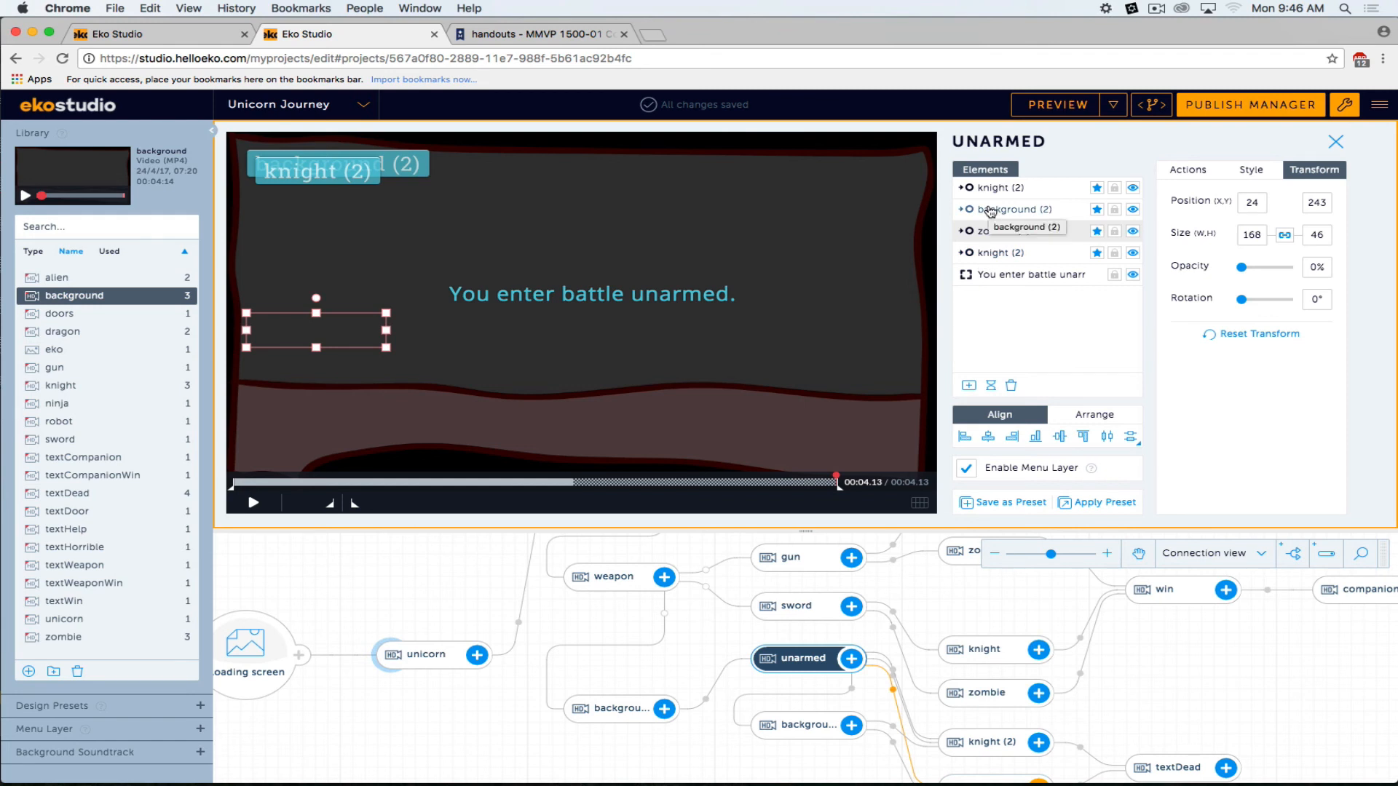
{"action": "left_click", "coordinate": [983, 257]}
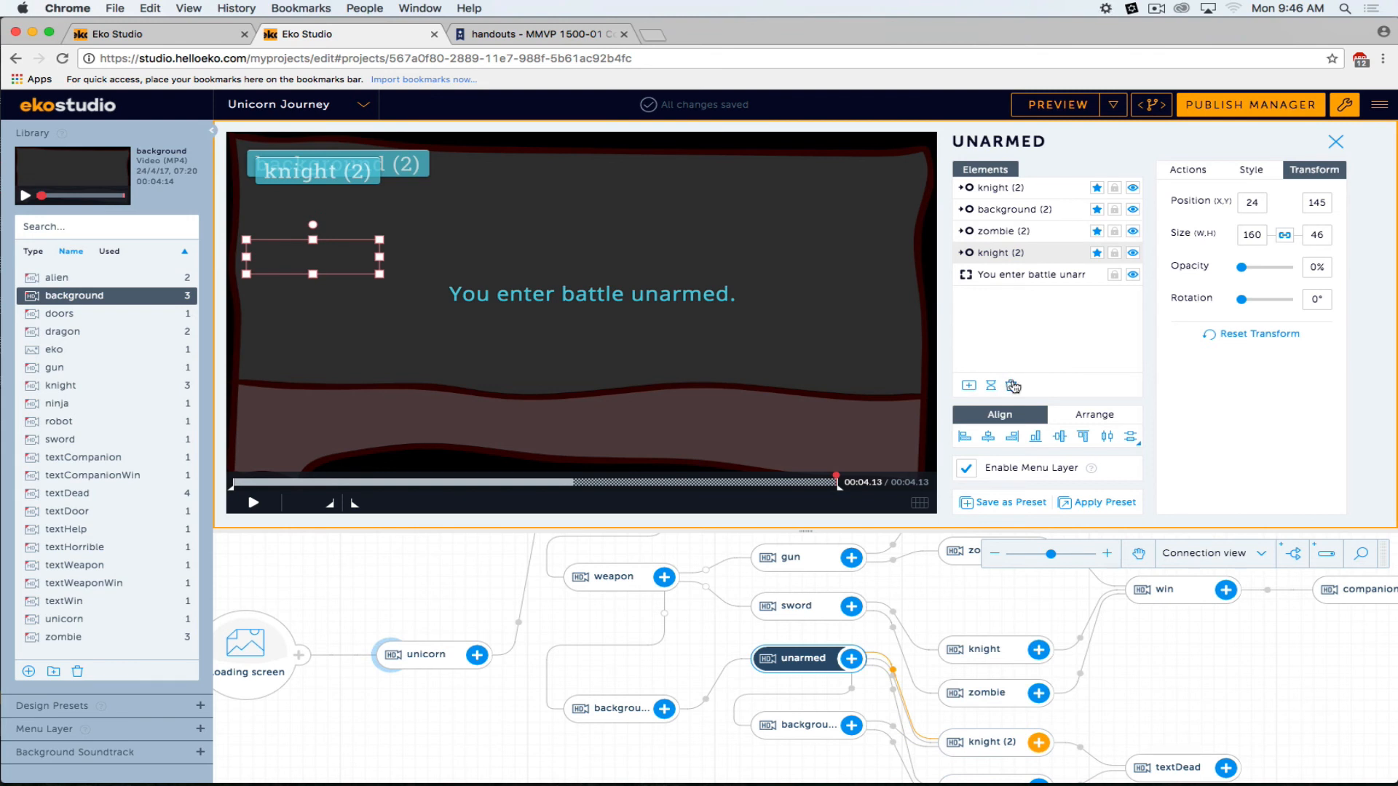
{"action": "left_click", "coordinate": [1013, 386]}
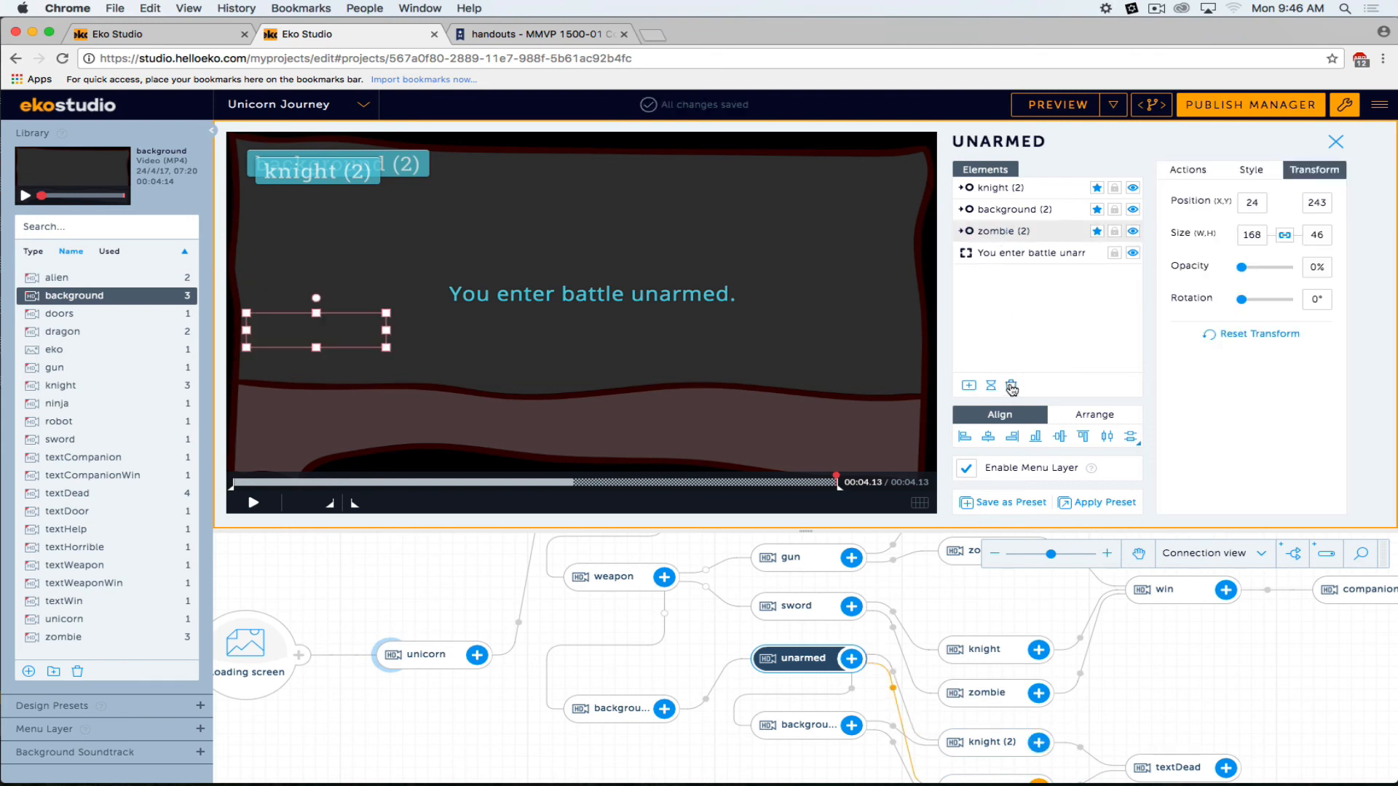
{"action": "left_click", "coordinate": [1012, 386]}
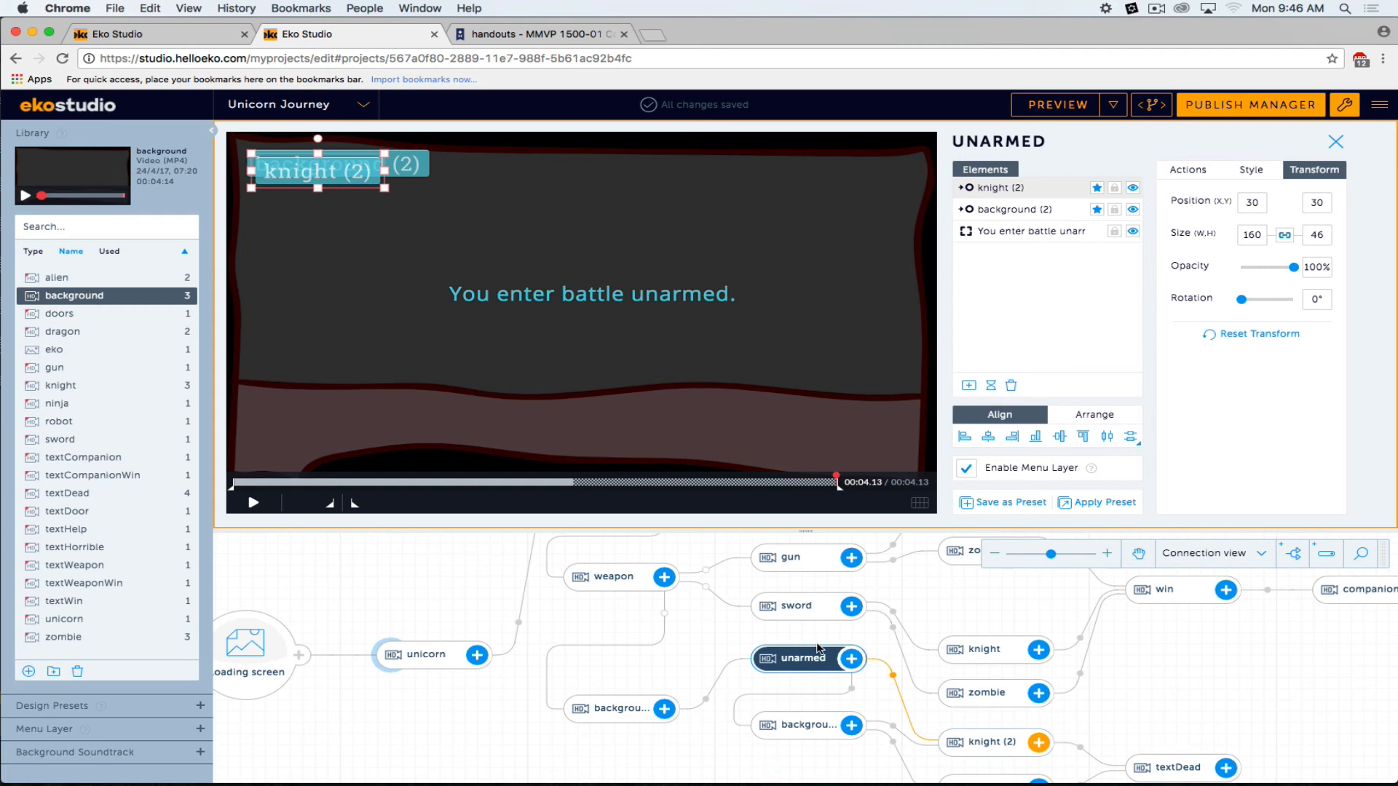
{"action": "left_click_drag", "start_coordinate": [819, 648], "coordinate": [776, 641]}
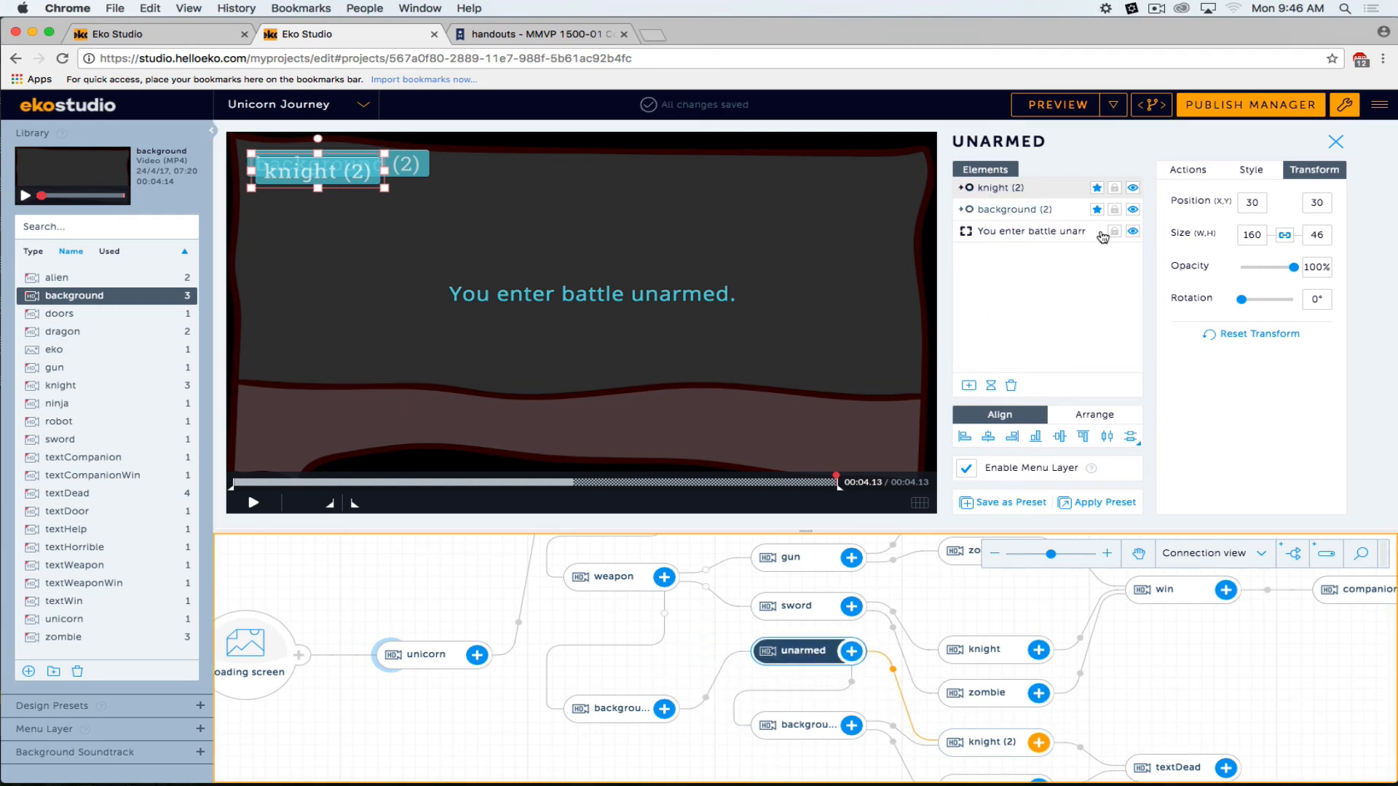
Delete the remaining knight (2) choice from the unarmed node and set its background (2) choice's opacity to 0%.
{"action": "left_click", "coordinate": [1011, 385]}
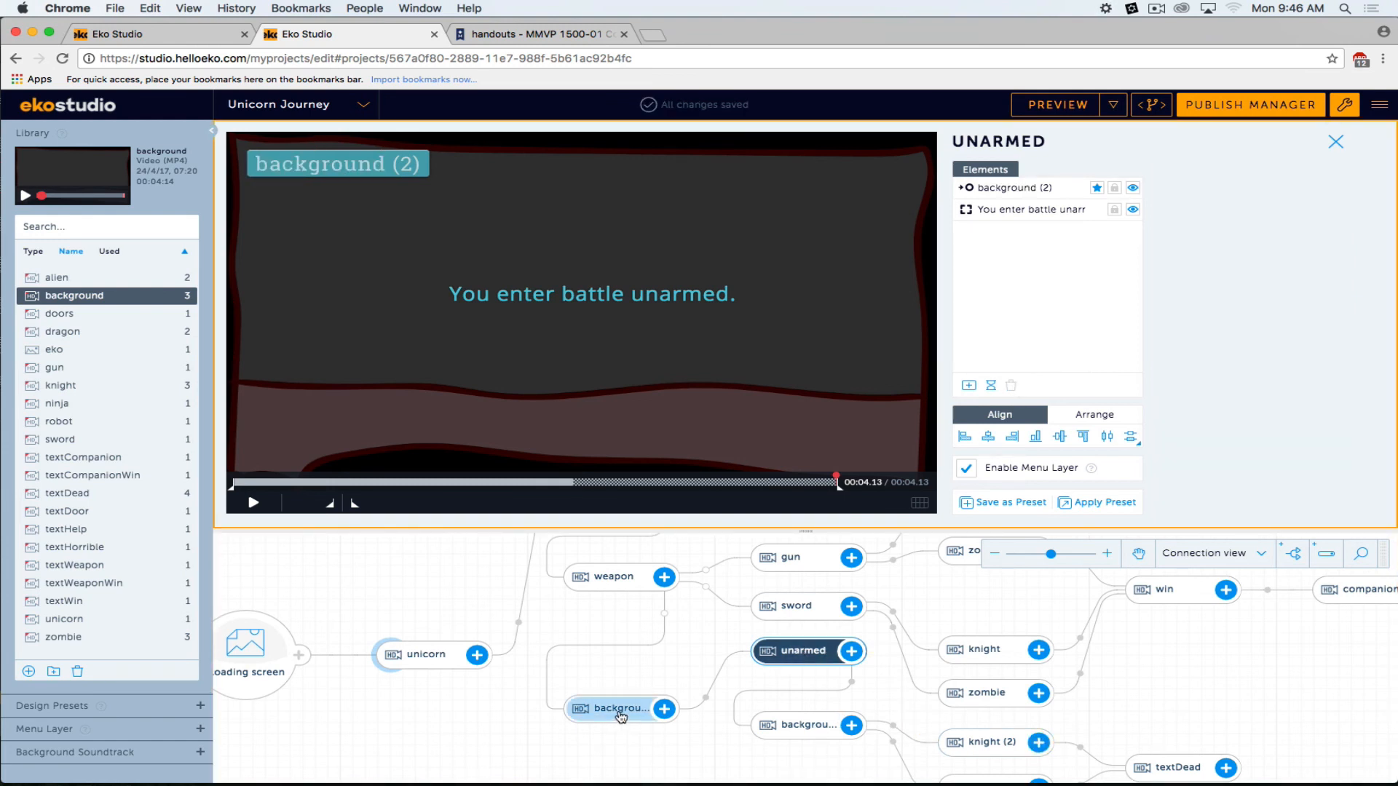
{"action": "double_click", "coordinate": [790, 651]}
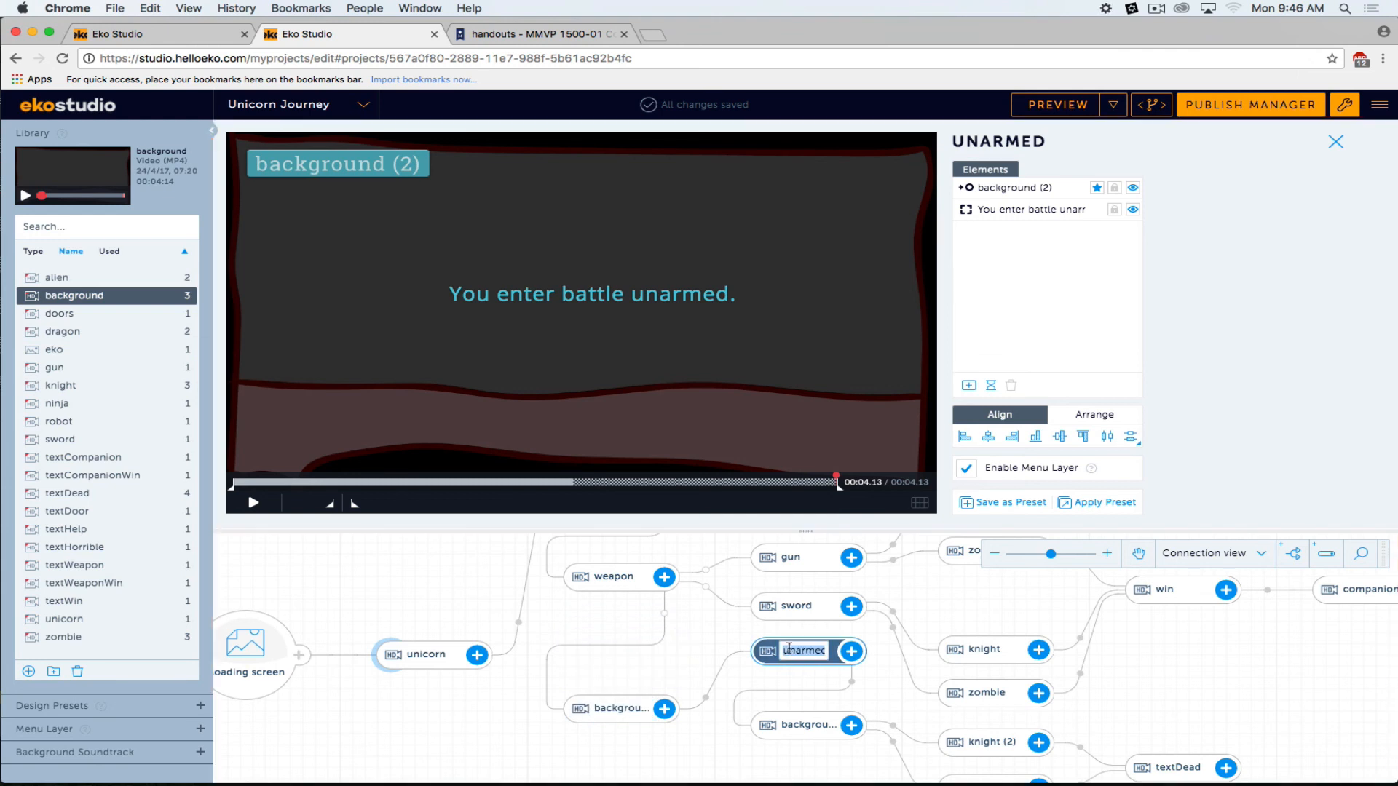
{"action": "left_click", "coordinate": [768, 724]}
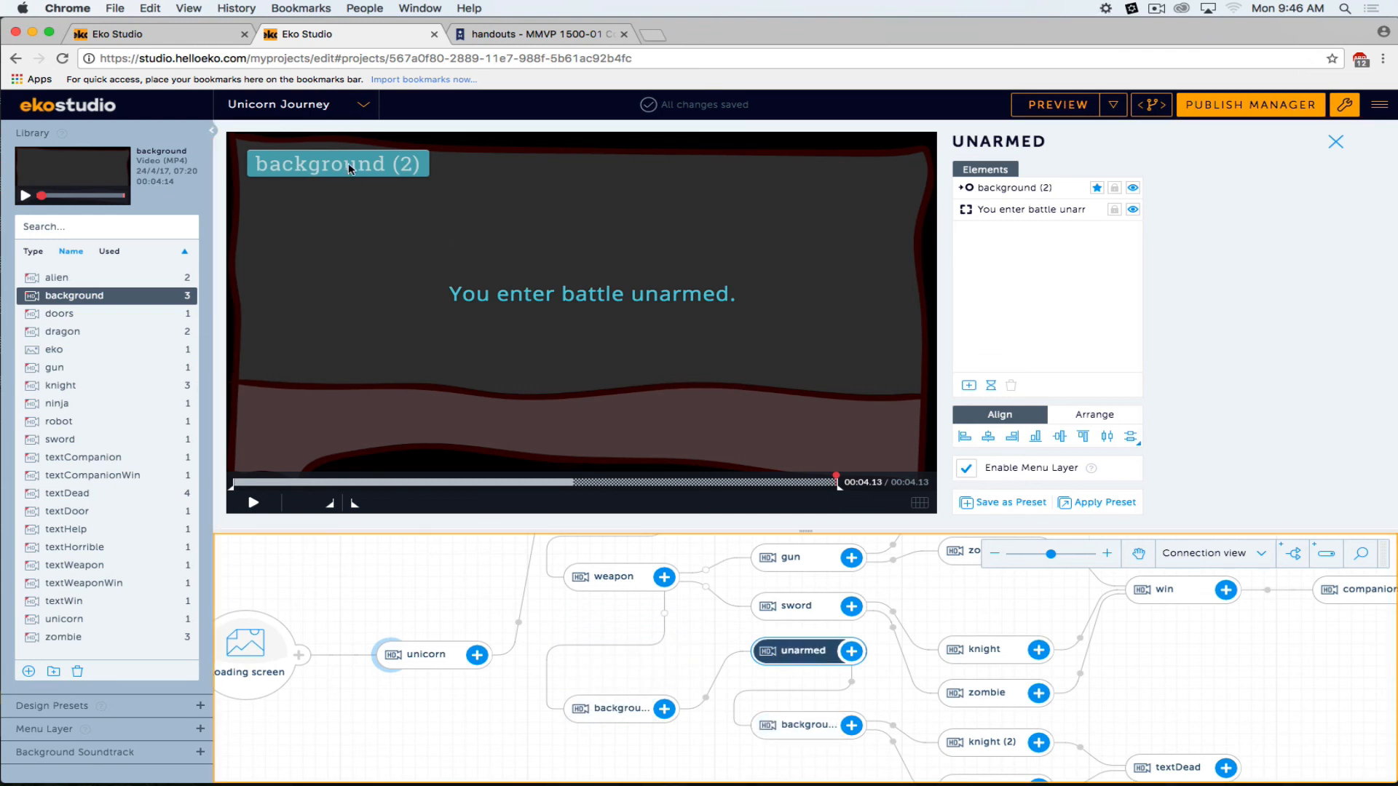
{"action": "left_click", "coordinate": [1008, 260]}
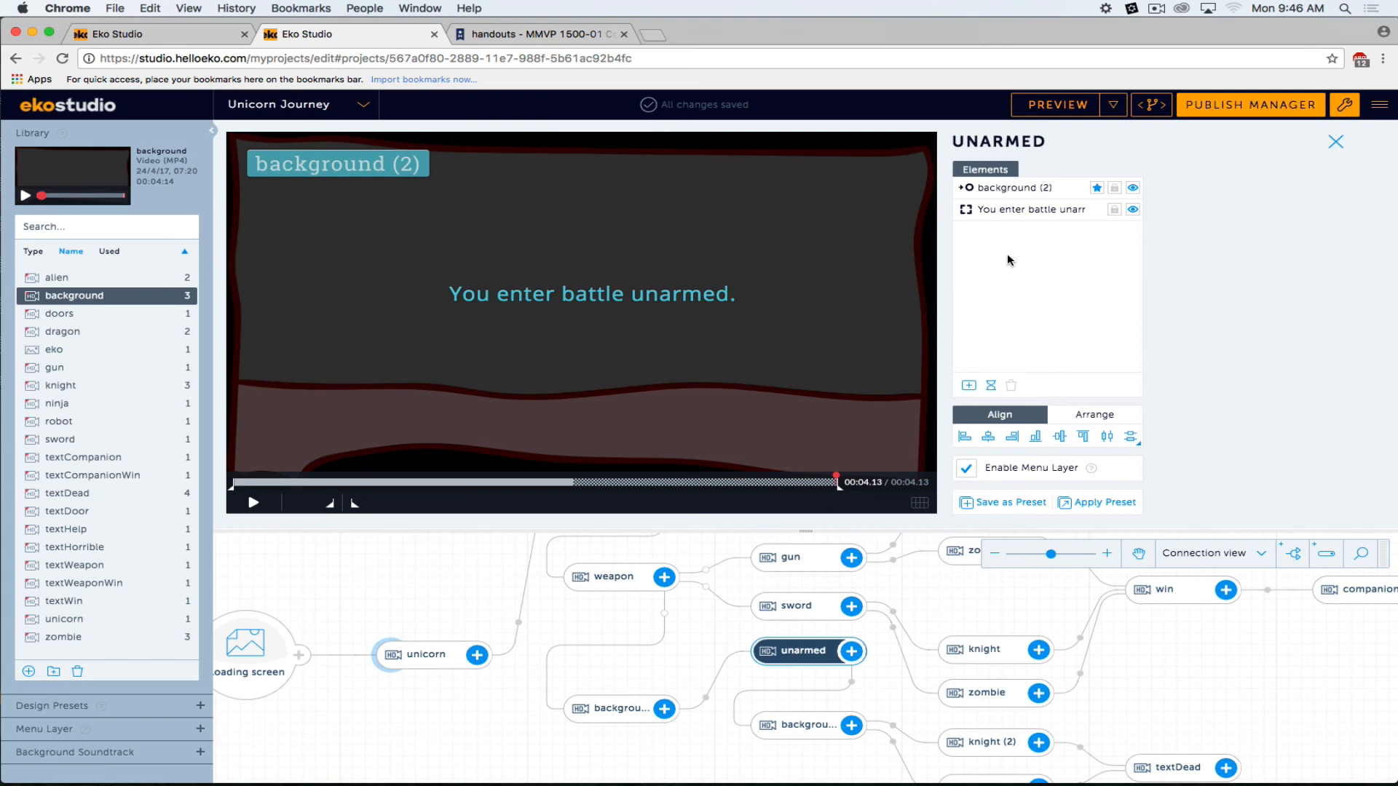
{"action": "left_click", "coordinate": [347, 169]}
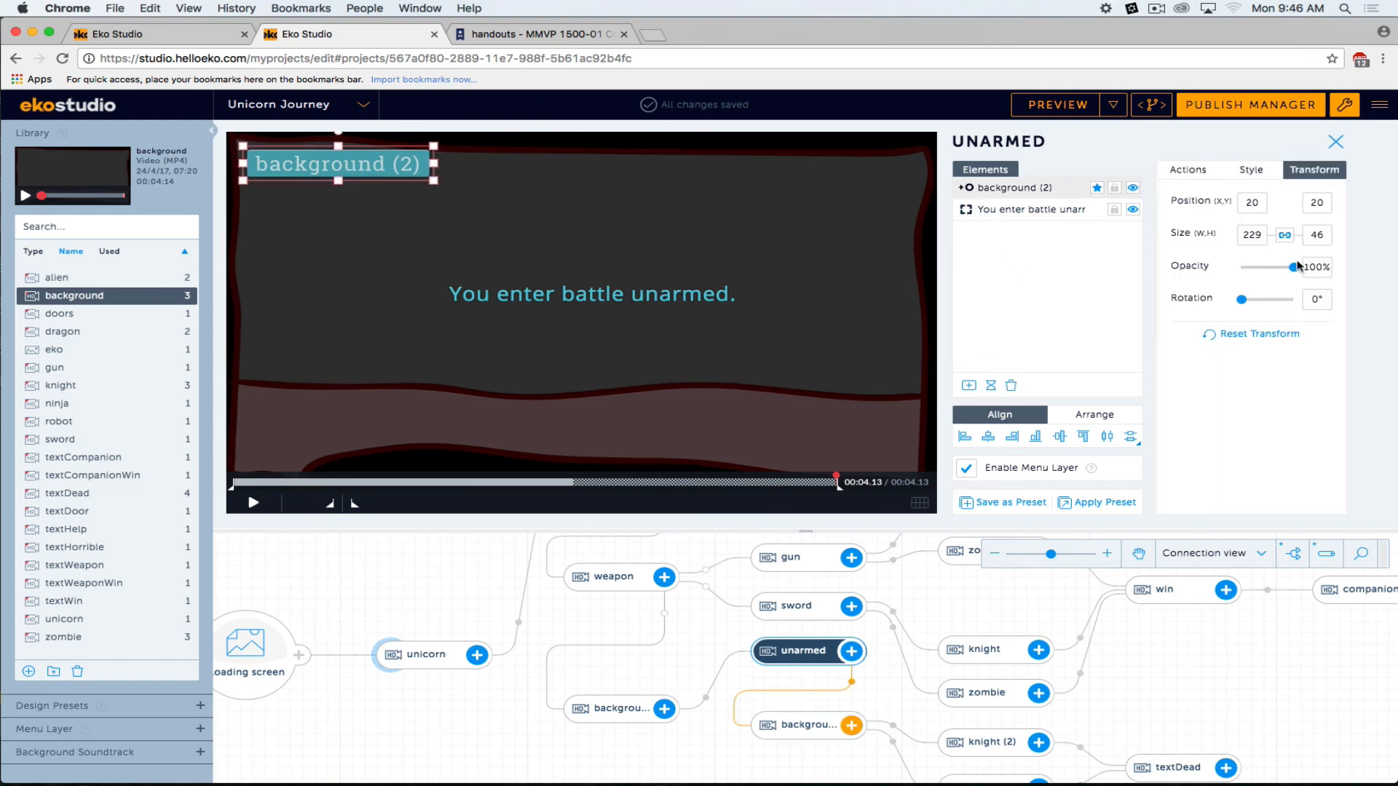
{"action": "left_click_drag", "start_coordinate": [1293, 267], "coordinate": [1241, 268]}
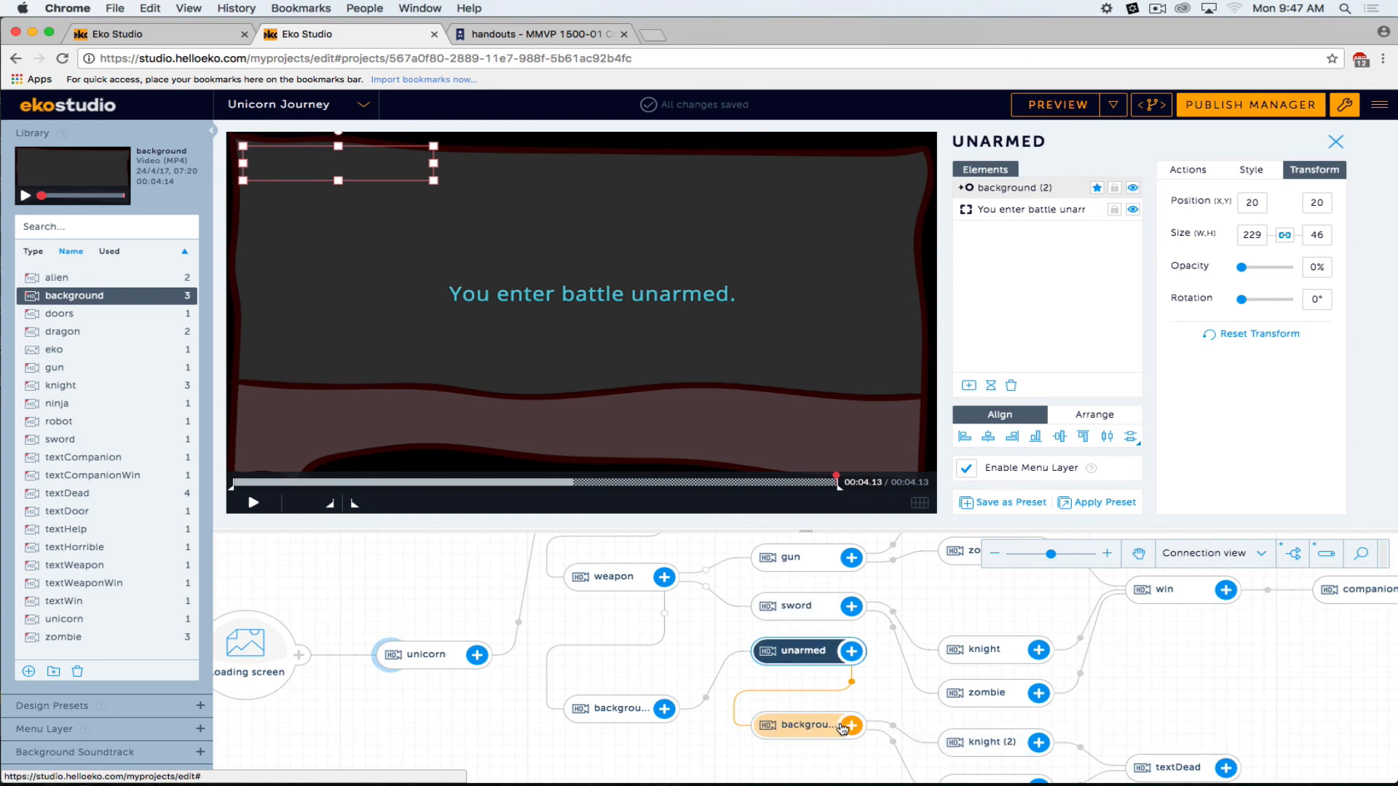
Open the background (2) node and set the opacity of its zombie (2) and knight (2) choices to 0%.
{"action": "left_click", "coordinate": [810, 727]}
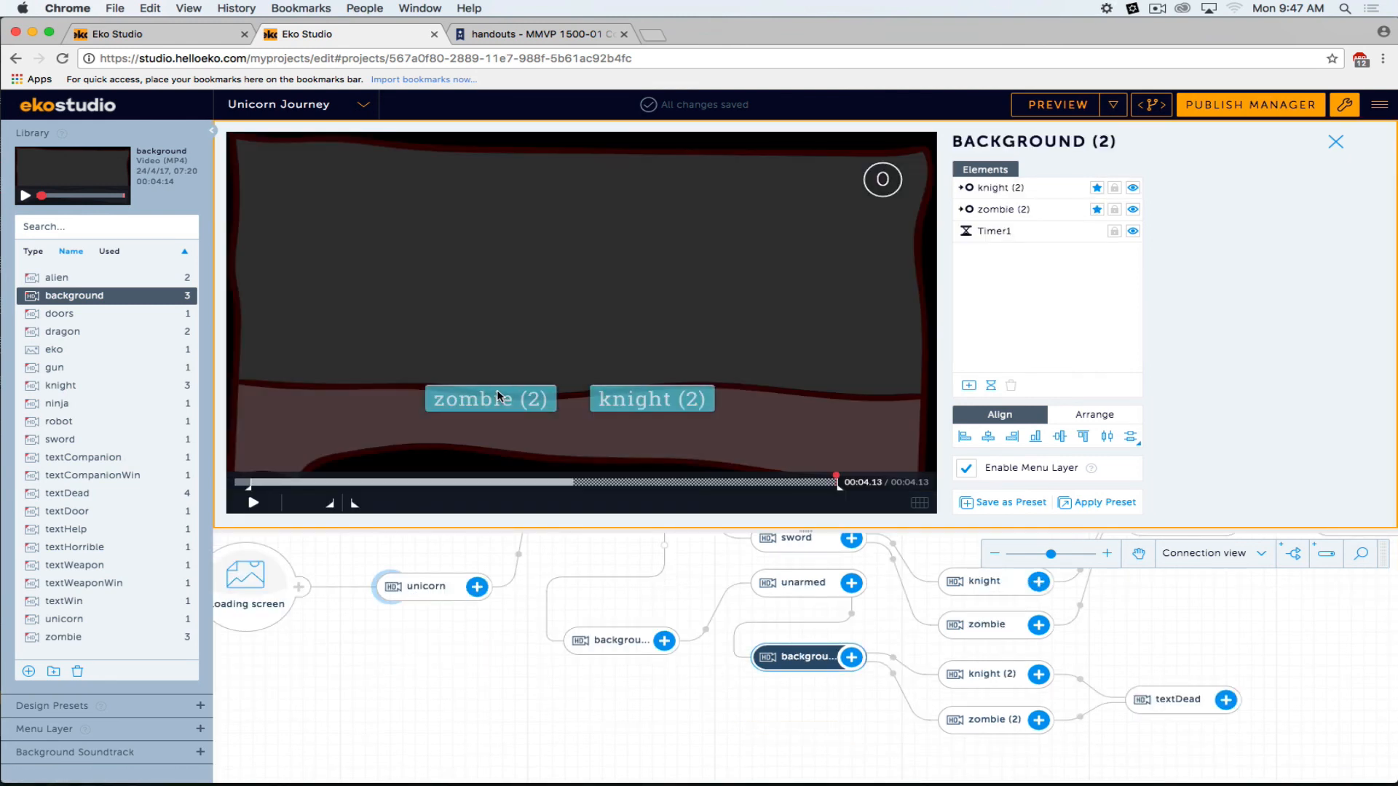
{"action": "left_click", "coordinate": [512, 401]}
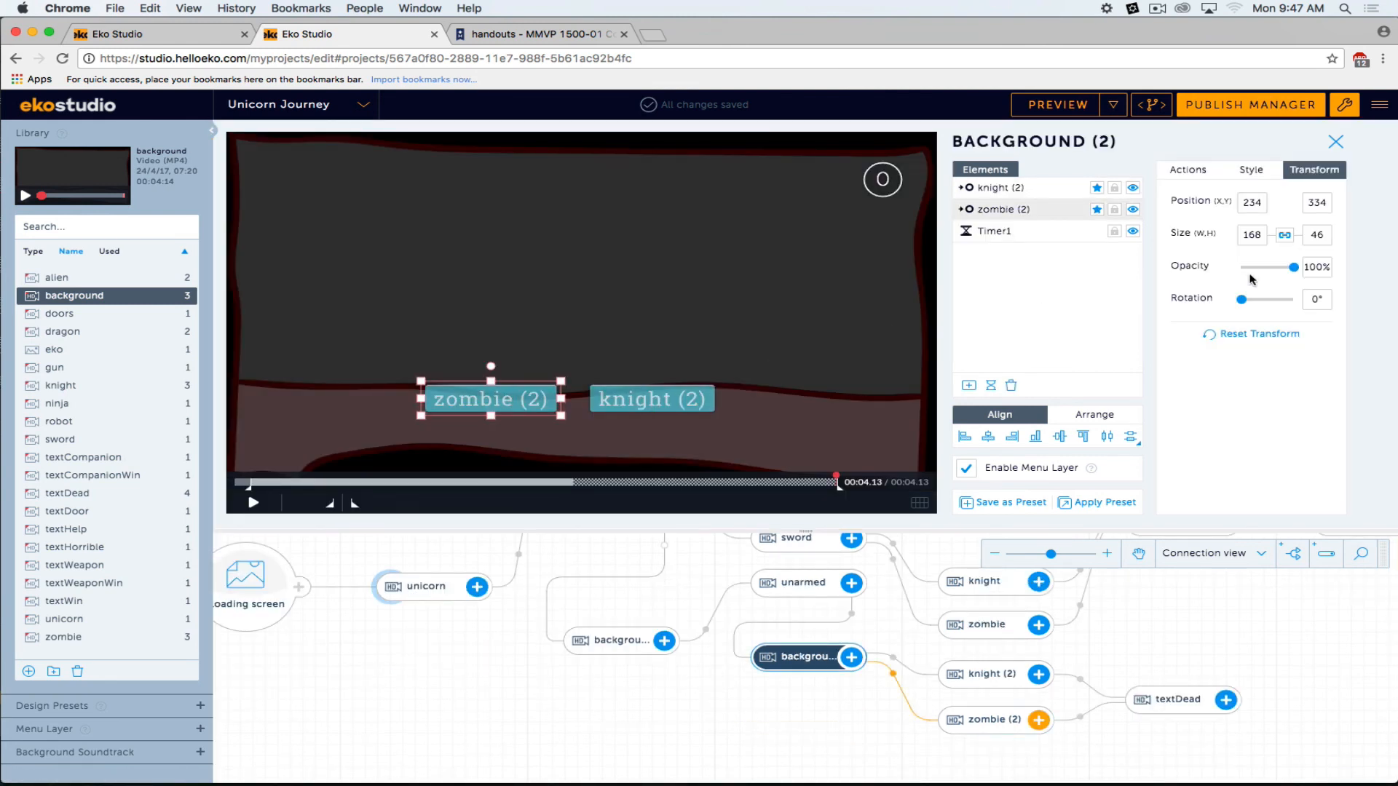
{"action": "left_click_drag", "start_coordinate": [1293, 268], "coordinate": [1146, 271]}
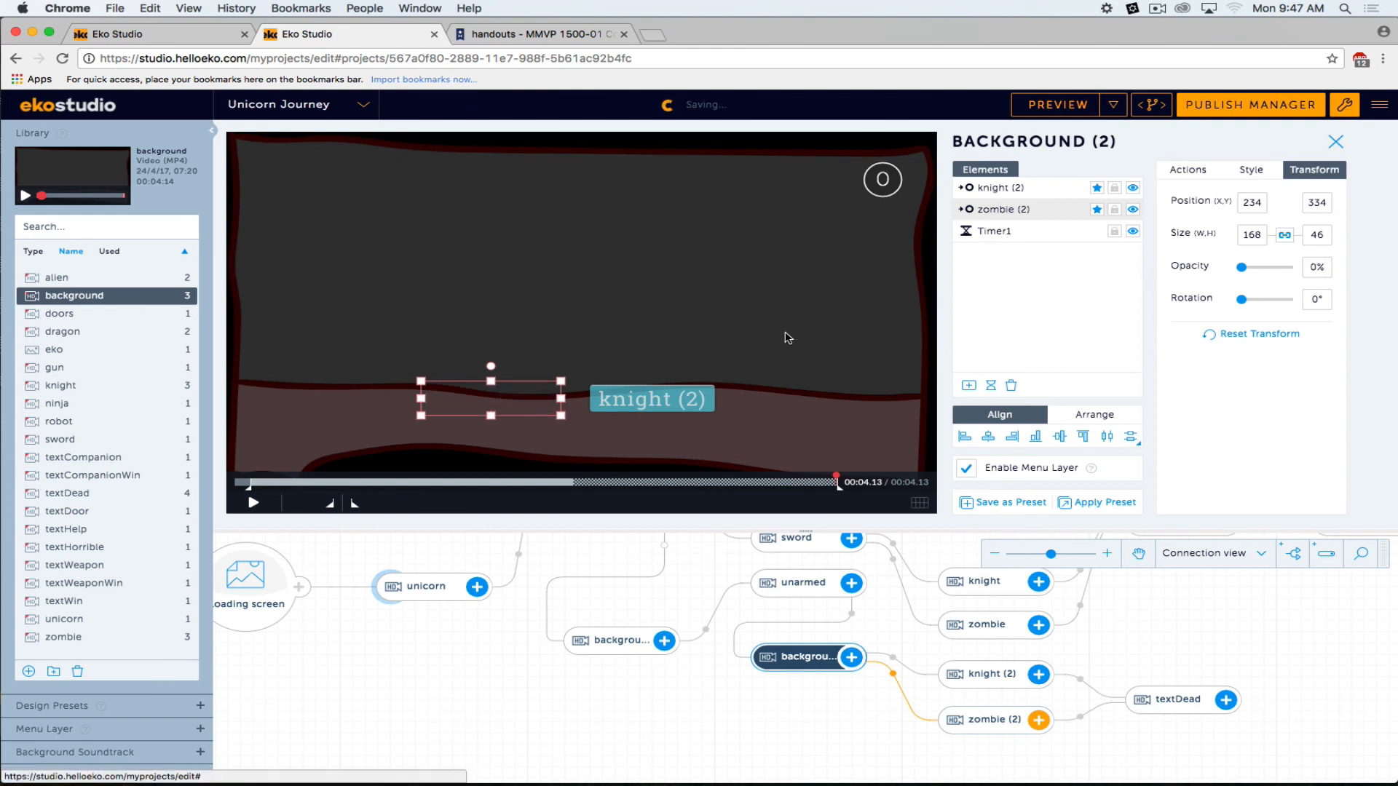
{"action": "left_click", "coordinate": [665, 396]}
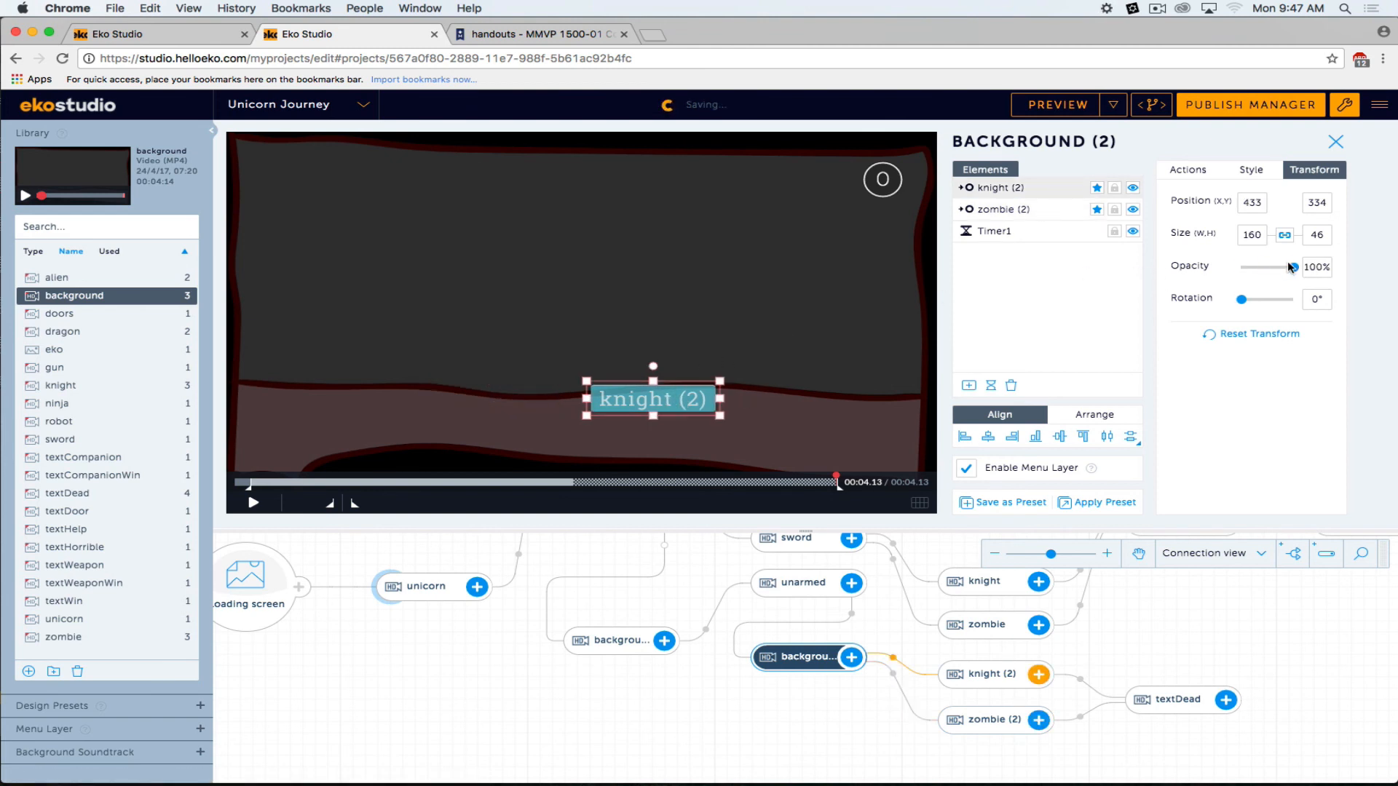
{"action": "left_click_drag", "start_coordinate": [1291, 267], "coordinate": [1158, 268]}
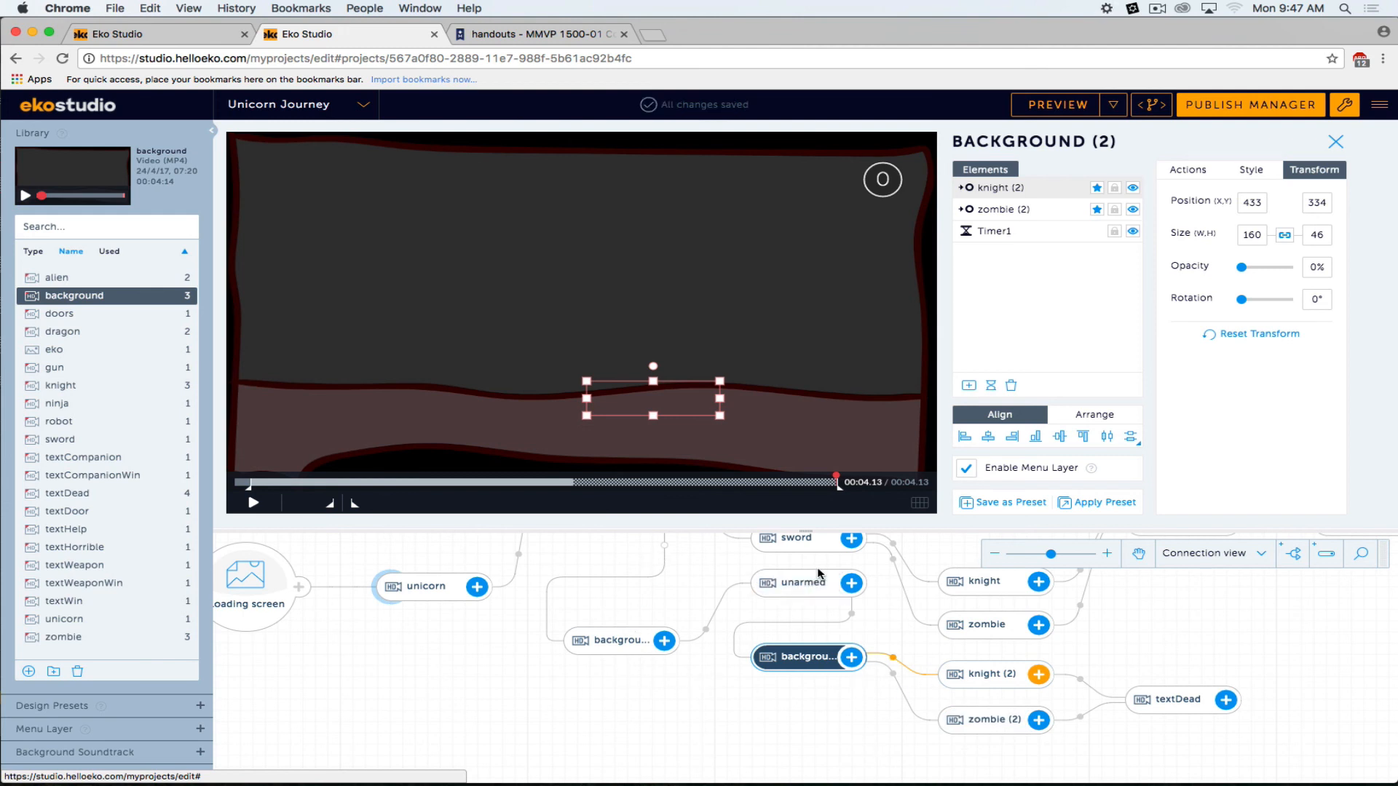
Rearrange the story map so background (2) sits between unarmed and the knight (2) and zombie (2) nodes, lowering unarmed and the first background.
{"action": "left_click_drag", "start_coordinate": [804, 582], "coordinate": [824, 658]}
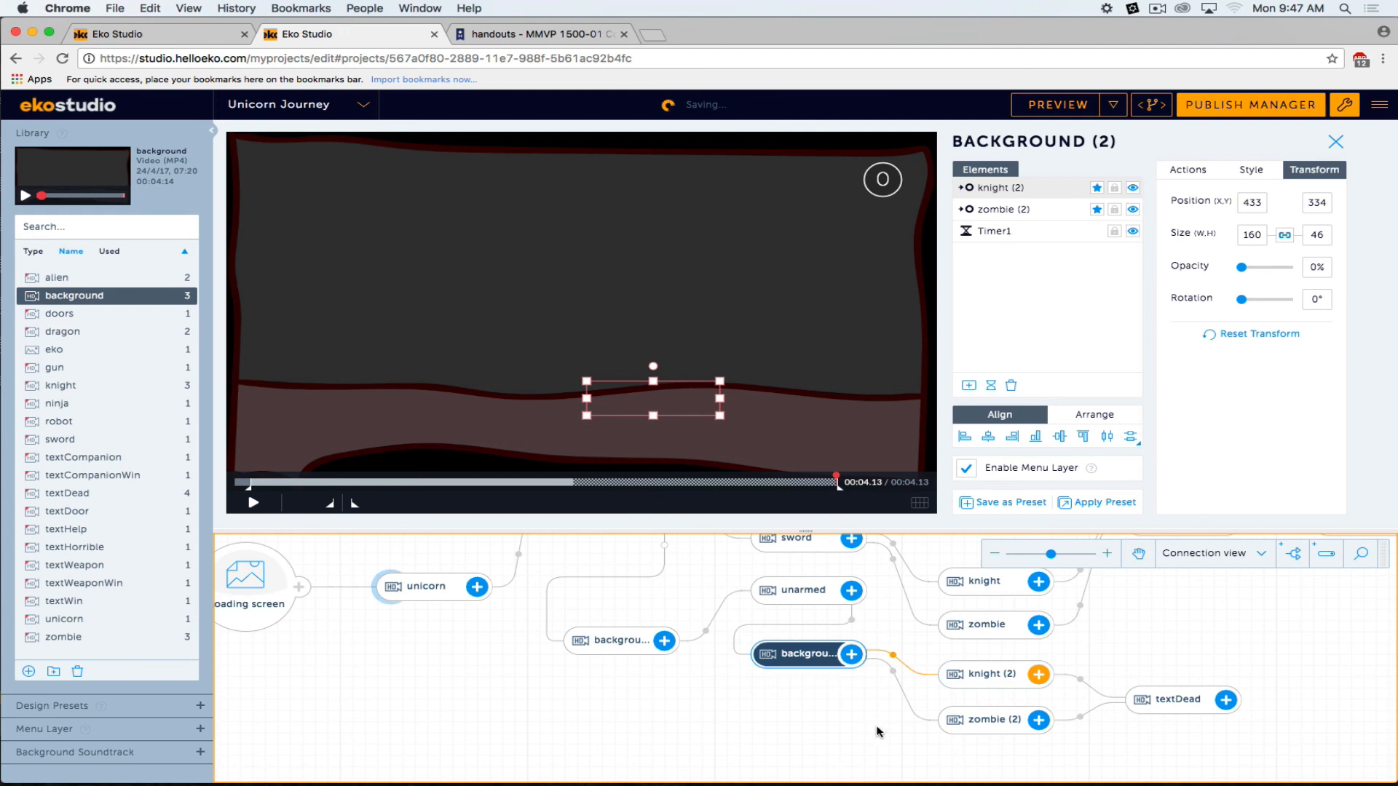
{"action": "left_click_drag", "start_coordinate": [879, 728], "coordinate": [1299, 661]}
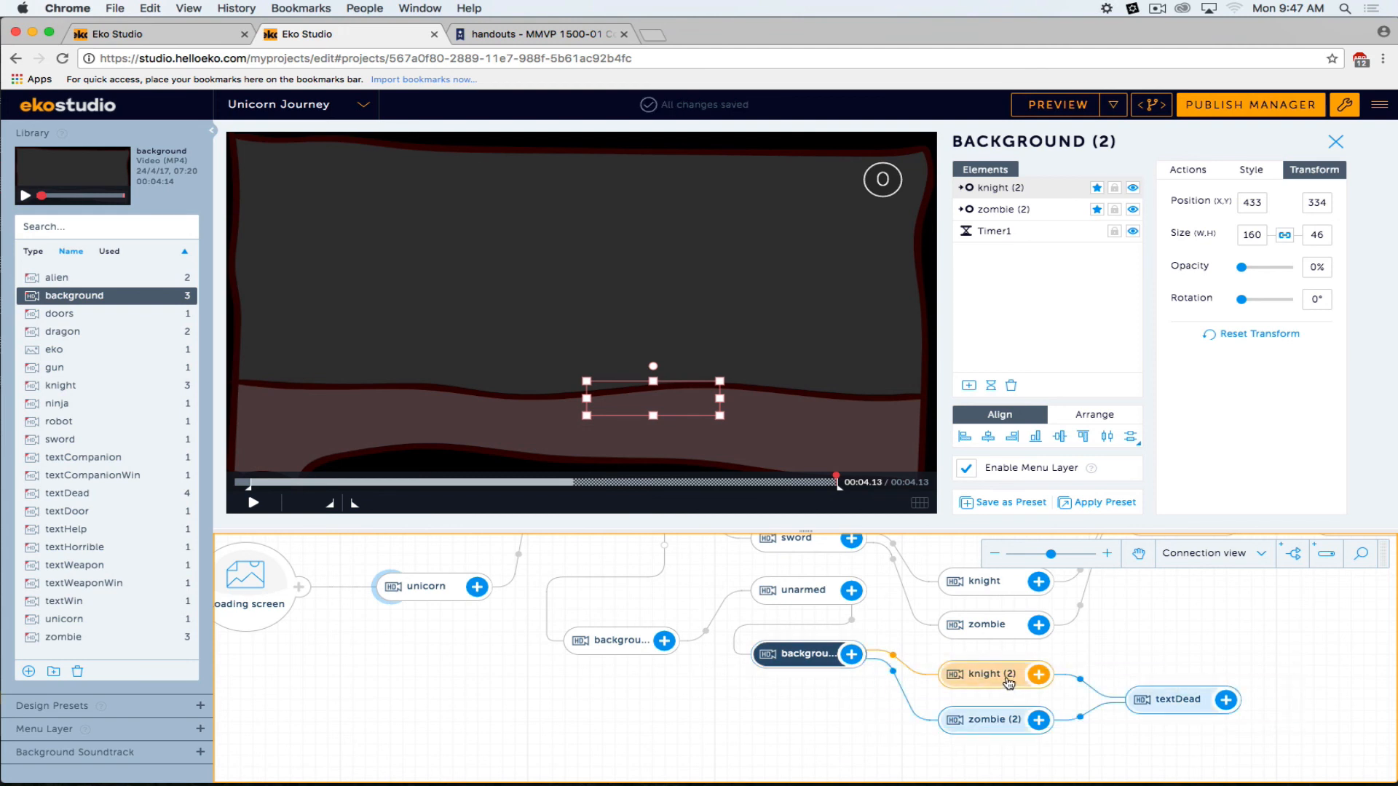
{"action": "left_click_drag", "start_coordinate": [1006, 679], "coordinate": [1163, 682]}
{"action": "left_click_drag", "start_coordinate": [795, 657], "coordinate": [995, 697]}
{"action": "left_click_drag", "start_coordinate": [805, 591], "coordinate": [805, 650]}
{"action": "left_click_drag", "start_coordinate": [633, 651], "coordinate": [633, 706]}
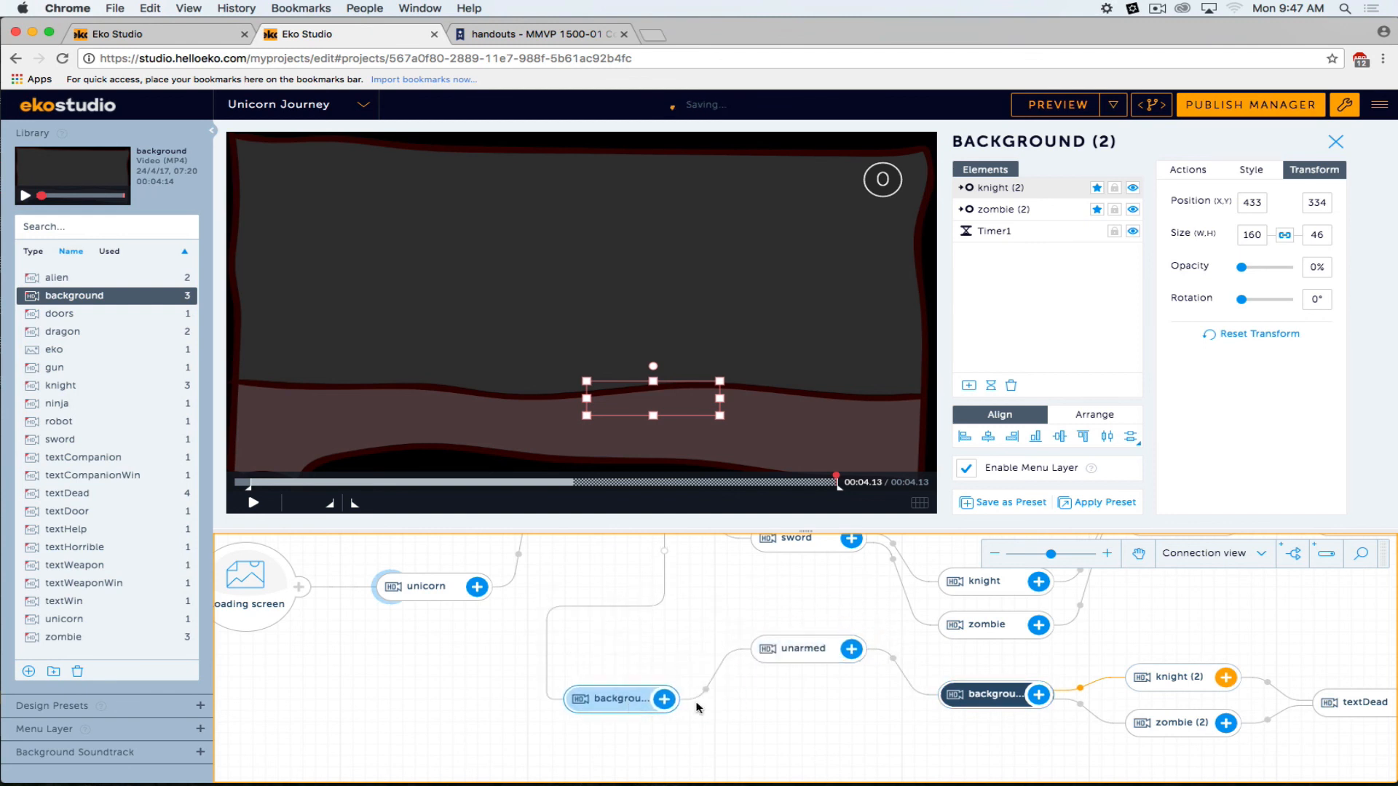
{"action": "left_click", "coordinate": [980, 692]}
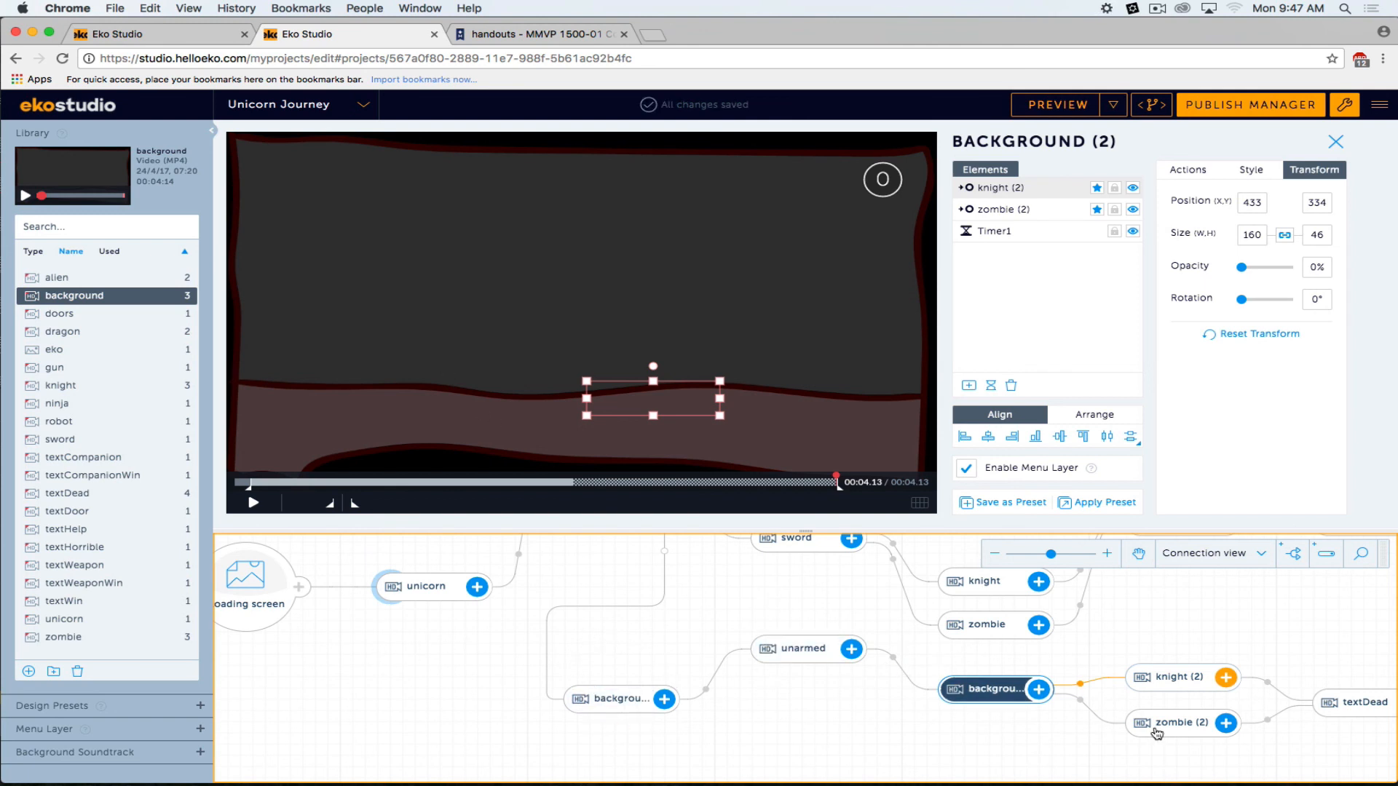
Preview the project, choose yes to help the unicorn, watch the default unarmed path play, and close the preview.
{"action": "left_click", "coordinate": [1050, 106]}
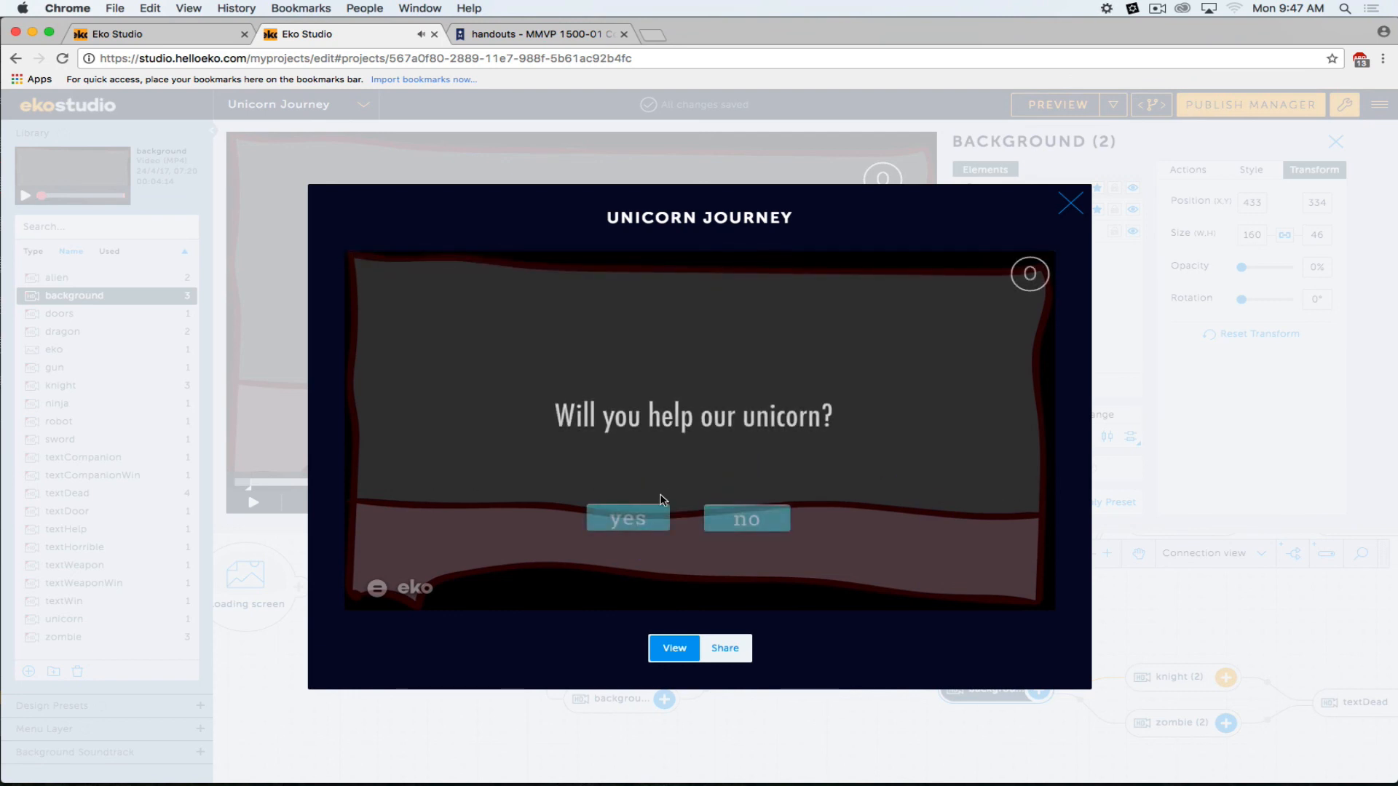
{"action": "left_click", "coordinate": [632, 525]}
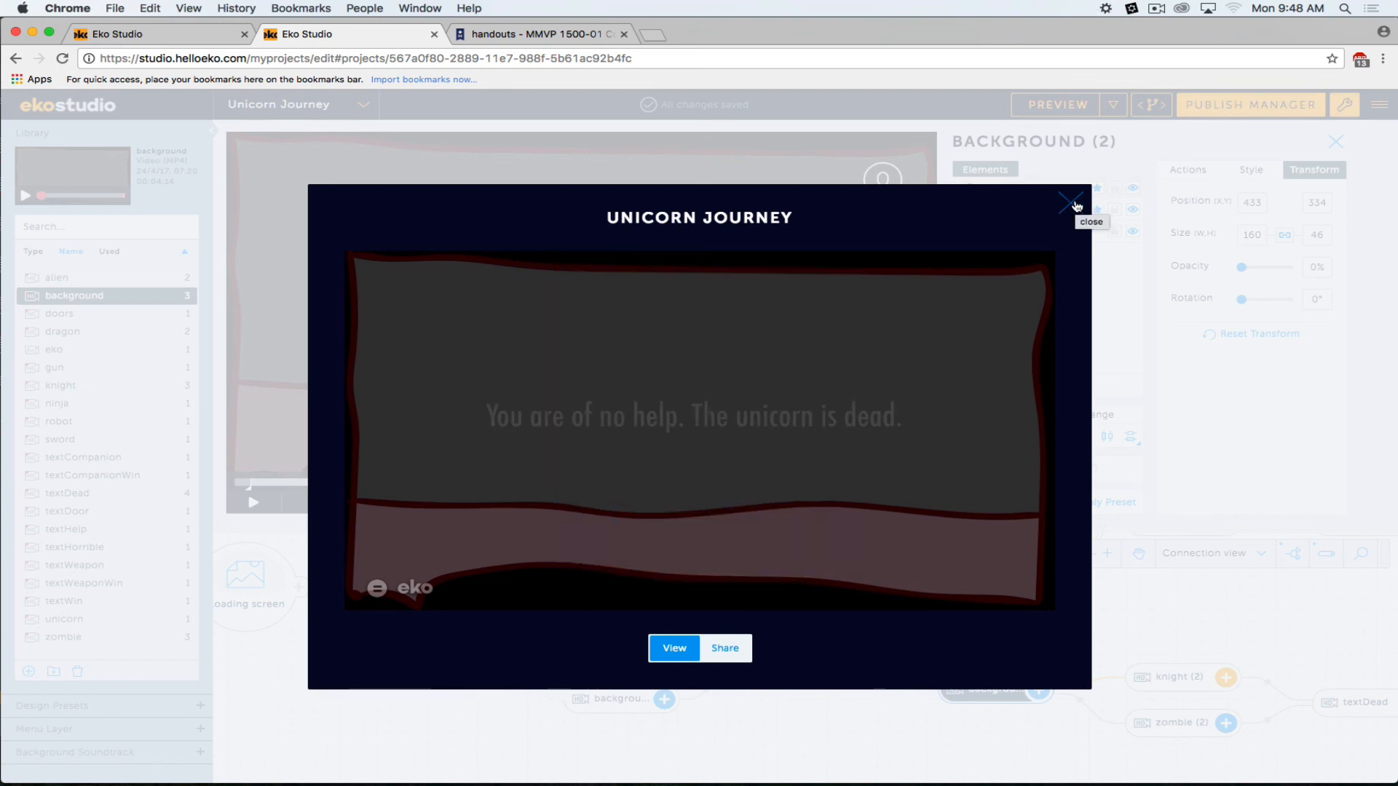
{"action": "left_click", "coordinate": [1075, 206]}
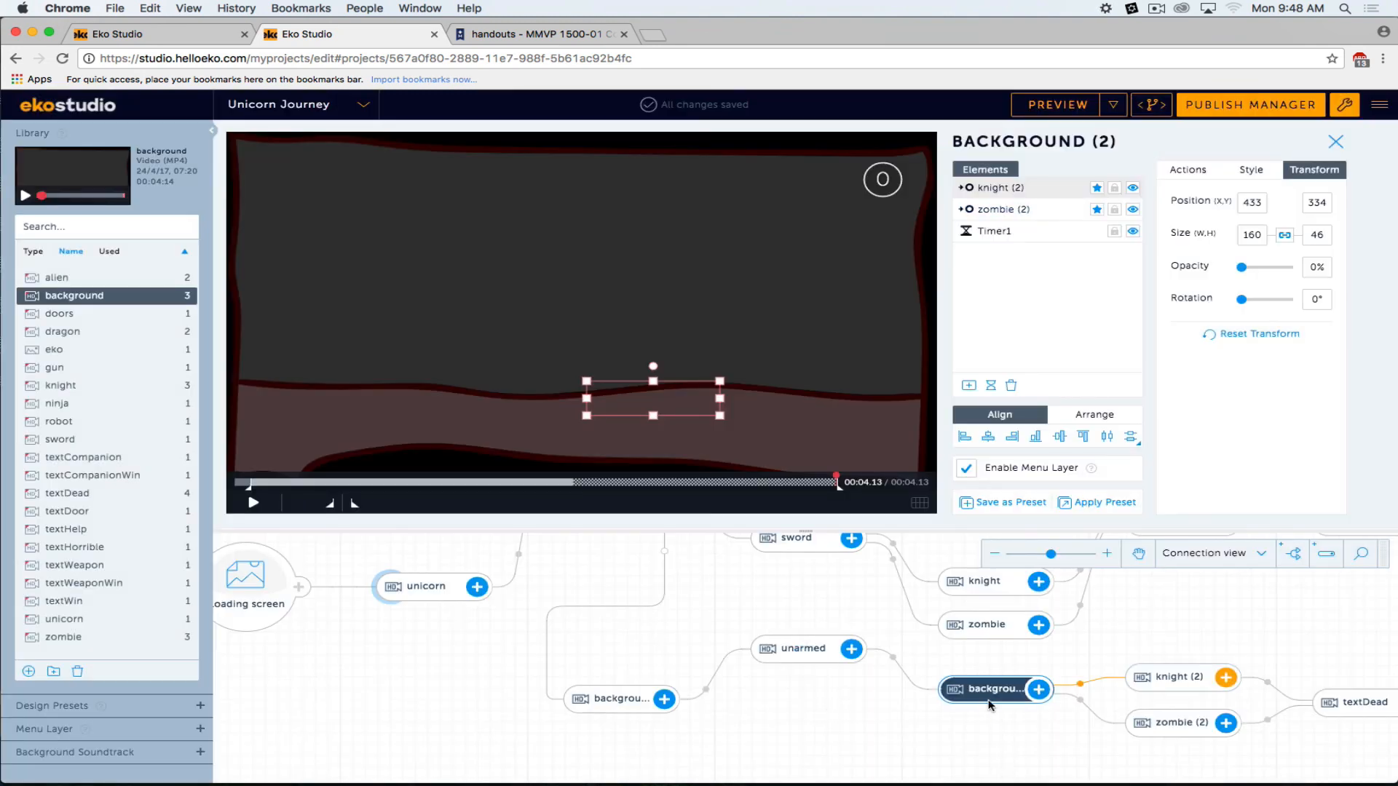
Delete the Timer1 element from the background (2) node and close the node editor.
{"action": "left_click", "coordinate": [949, 694]}
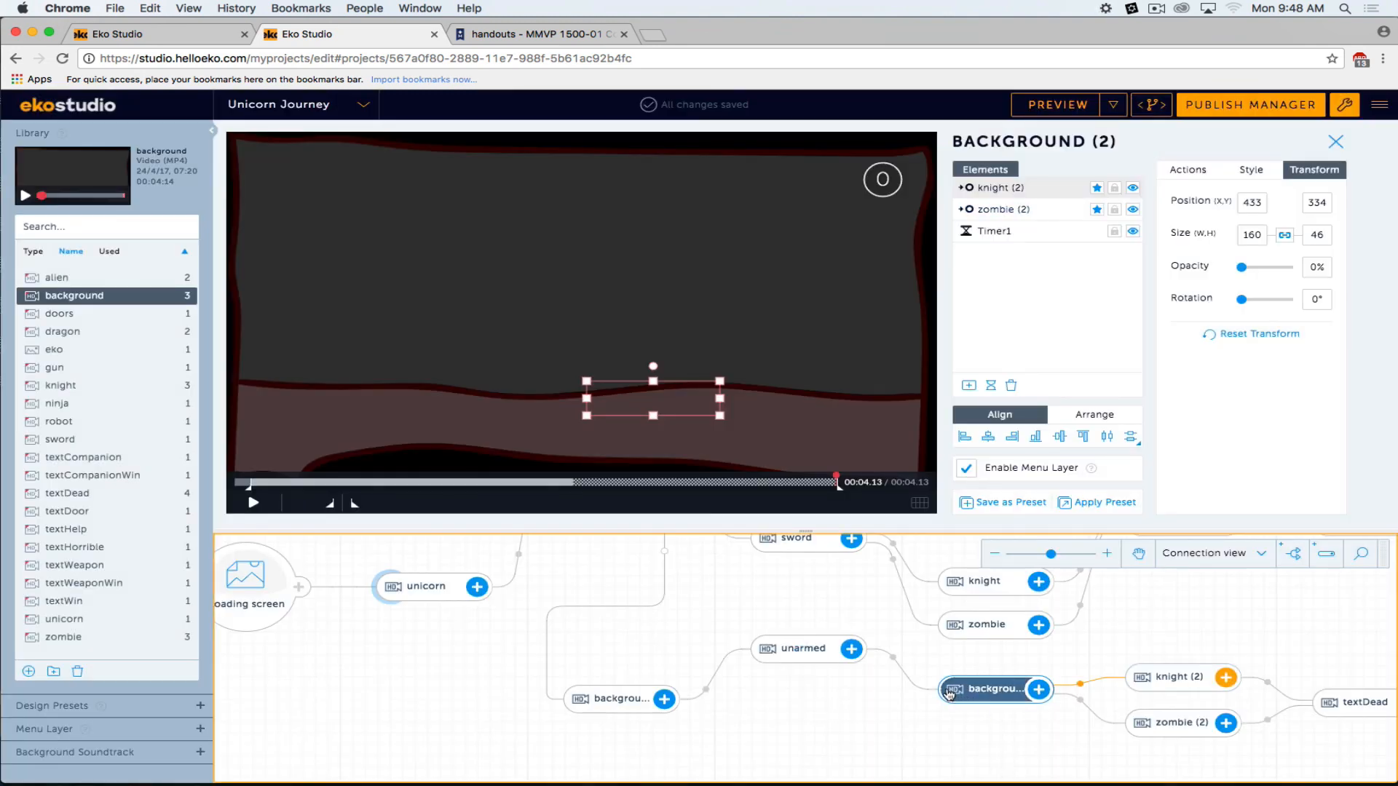
{"action": "left_click", "coordinate": [969, 232]}
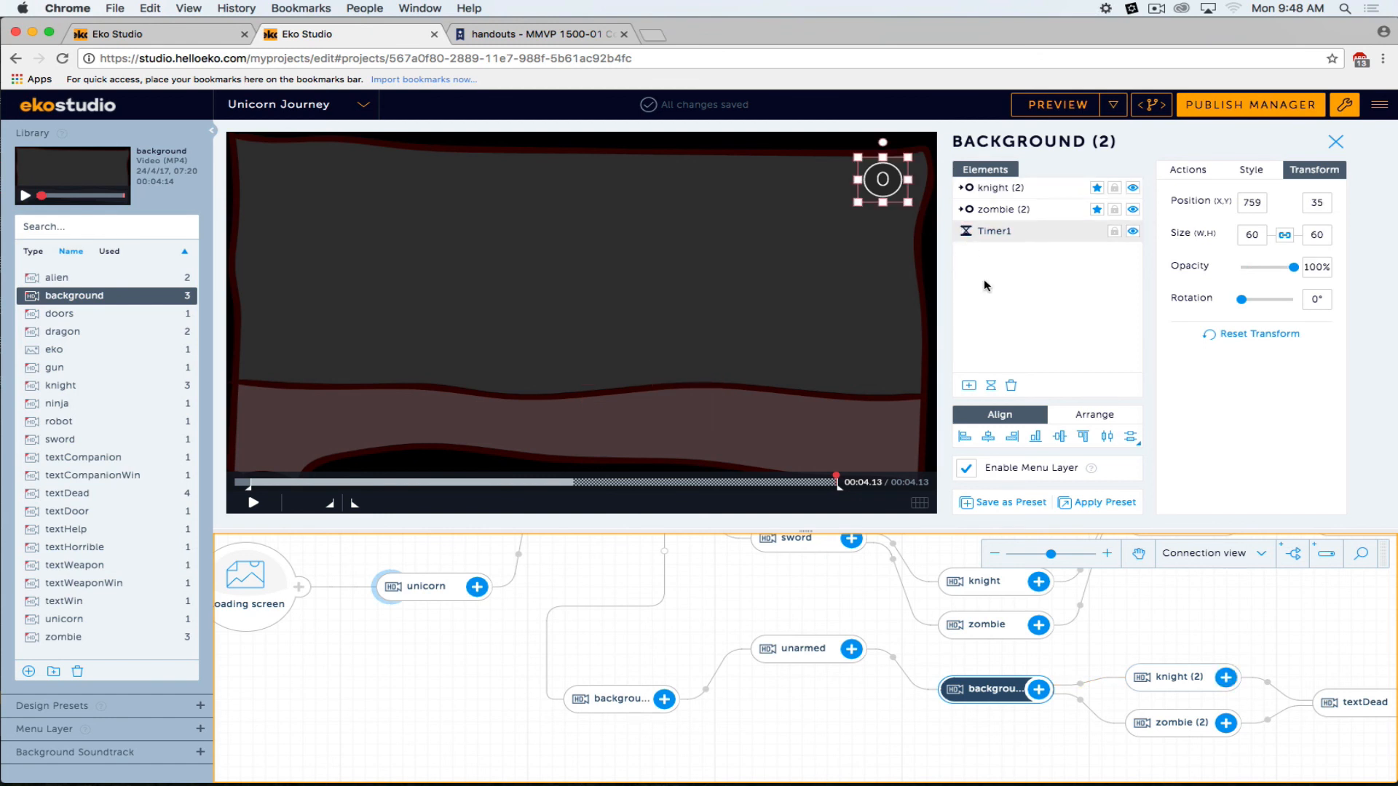
{"action": "left_click", "coordinate": [1010, 385]}
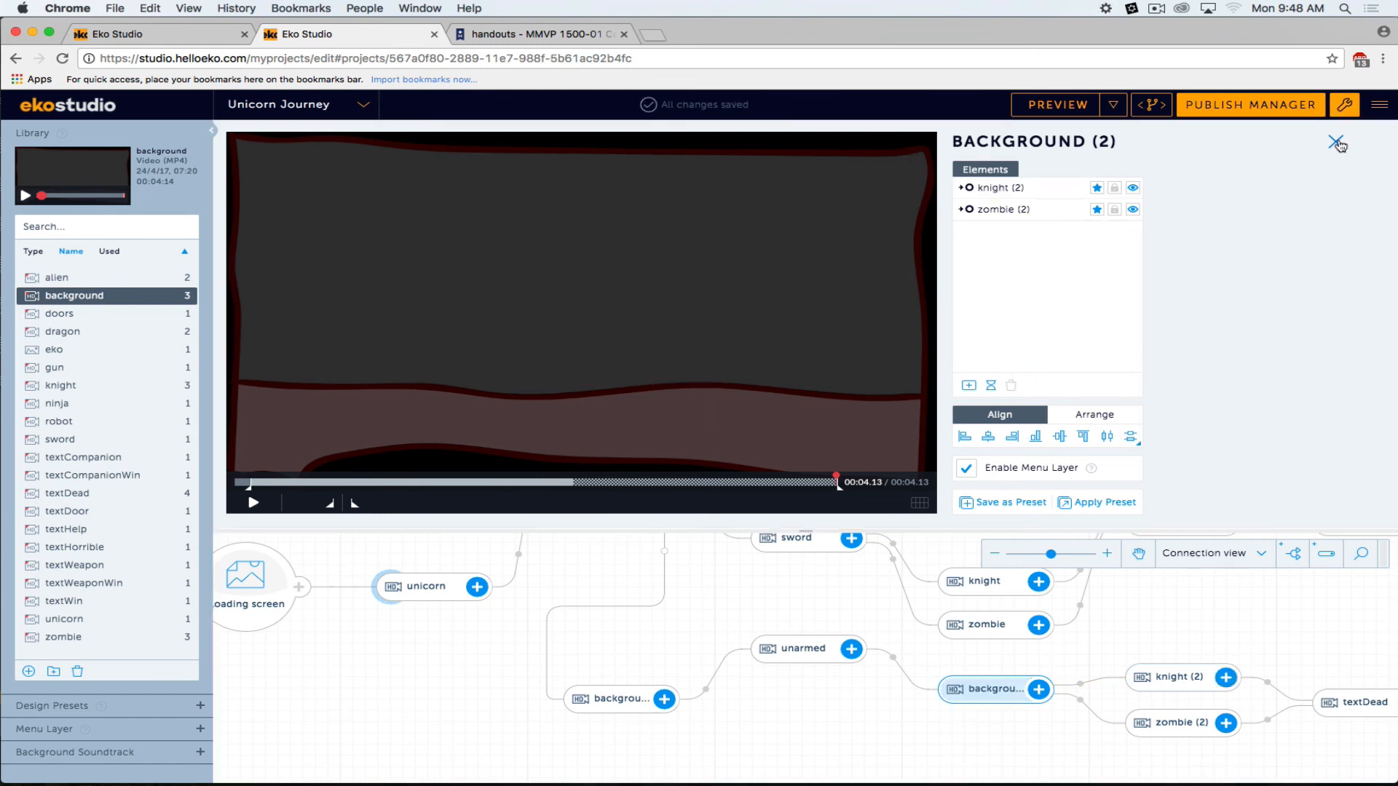
{"action": "left_click", "coordinate": [1336, 141]}
Open the unarmed node and scrub back through its video to check the text overlay.
{"action": "double_click", "coordinate": [765, 434]}
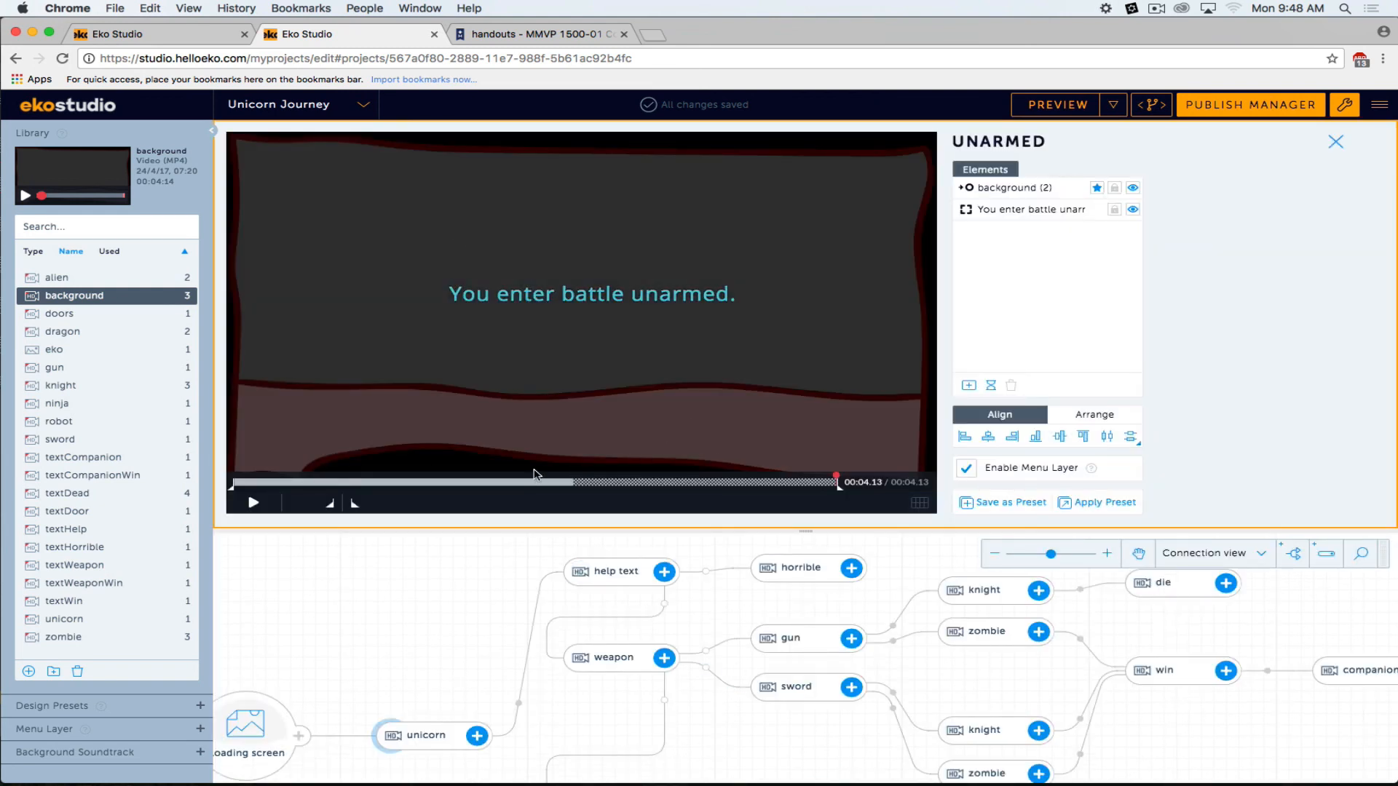
{"action": "left_click_drag", "start_coordinate": [535, 484], "coordinate": [390, 481]}
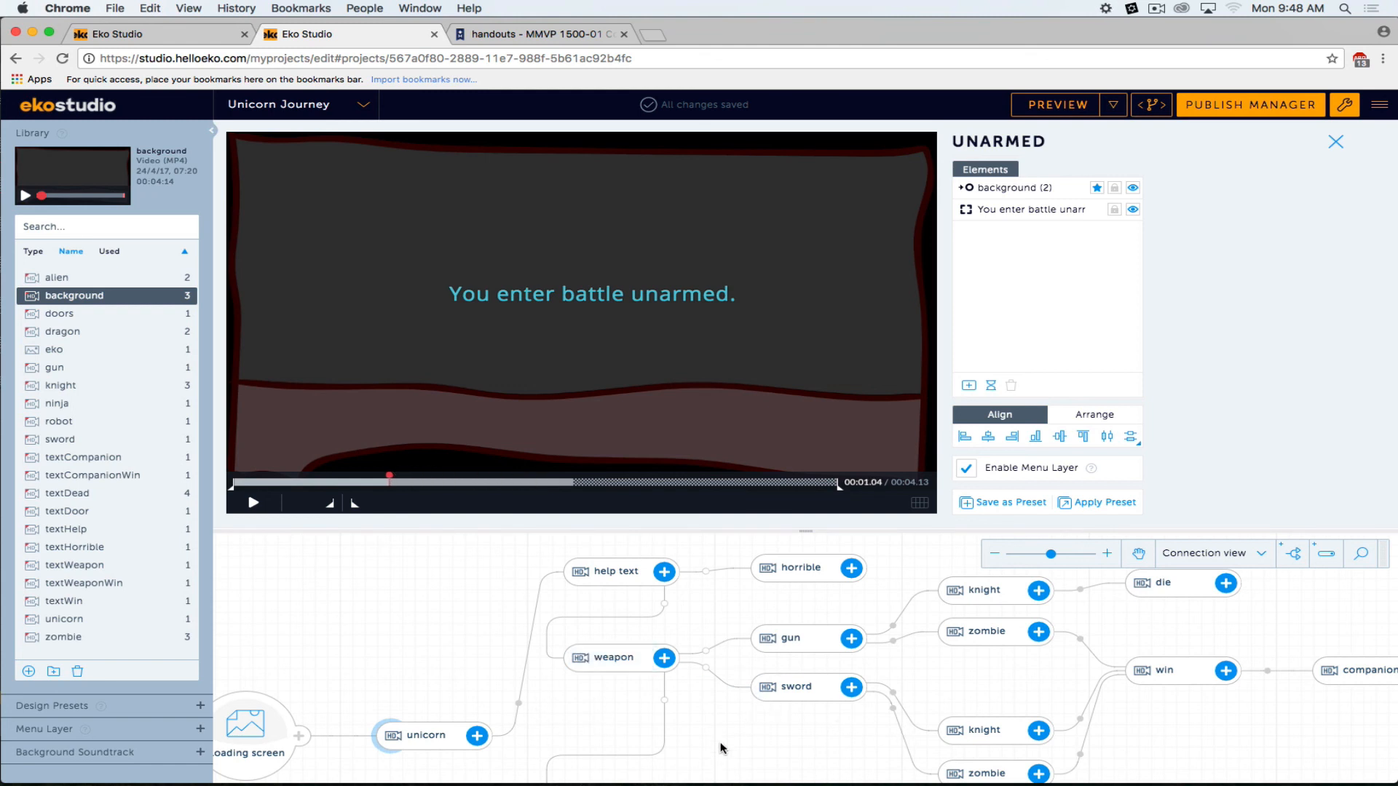
Open the first background node, between weapon and unarmed, and delete its Timer1 element.
{"action": "left_click_drag", "start_coordinate": [716, 738], "coordinate": [727, 621]}
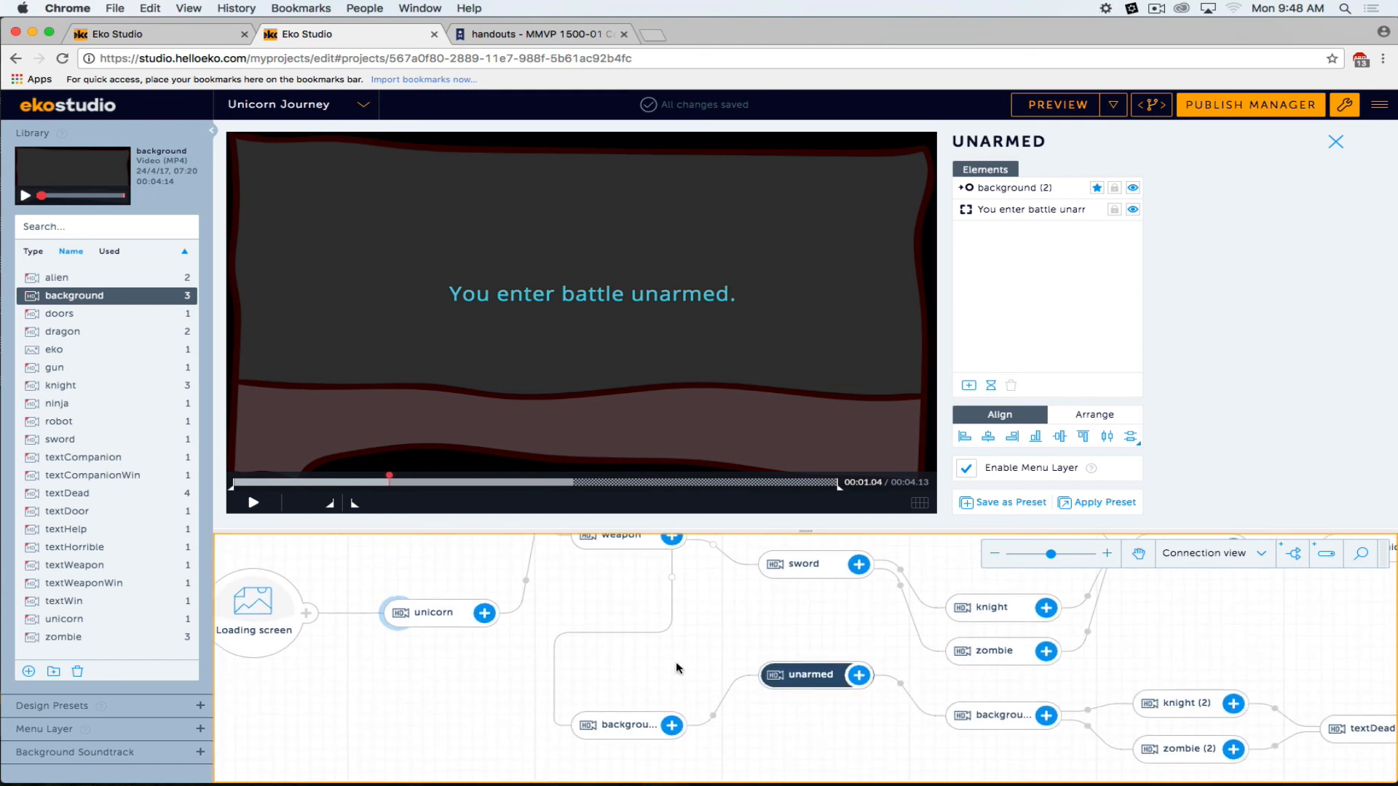
{"action": "left_click", "coordinate": [588, 725]}
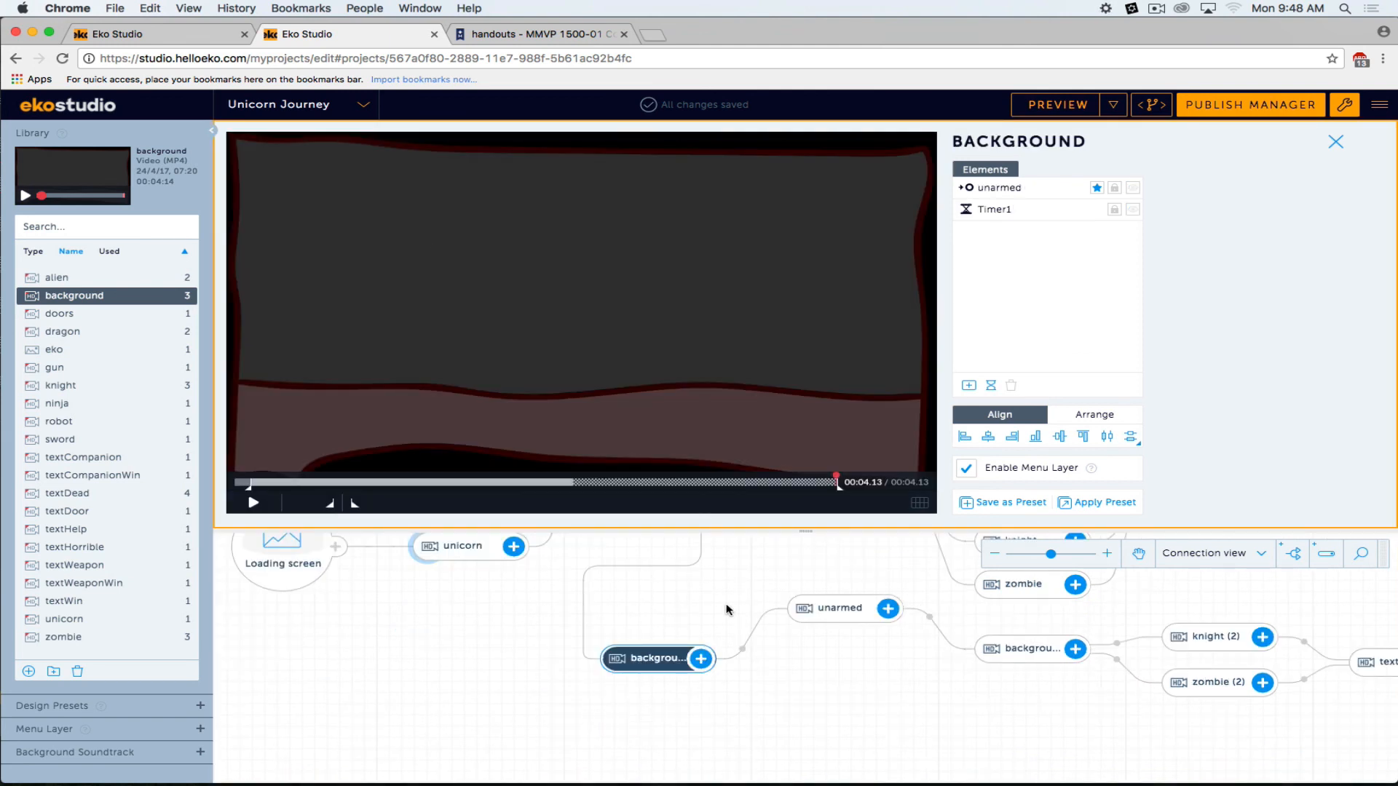
{"action": "left_click_drag", "start_coordinate": [579, 483], "coordinate": [849, 461]}
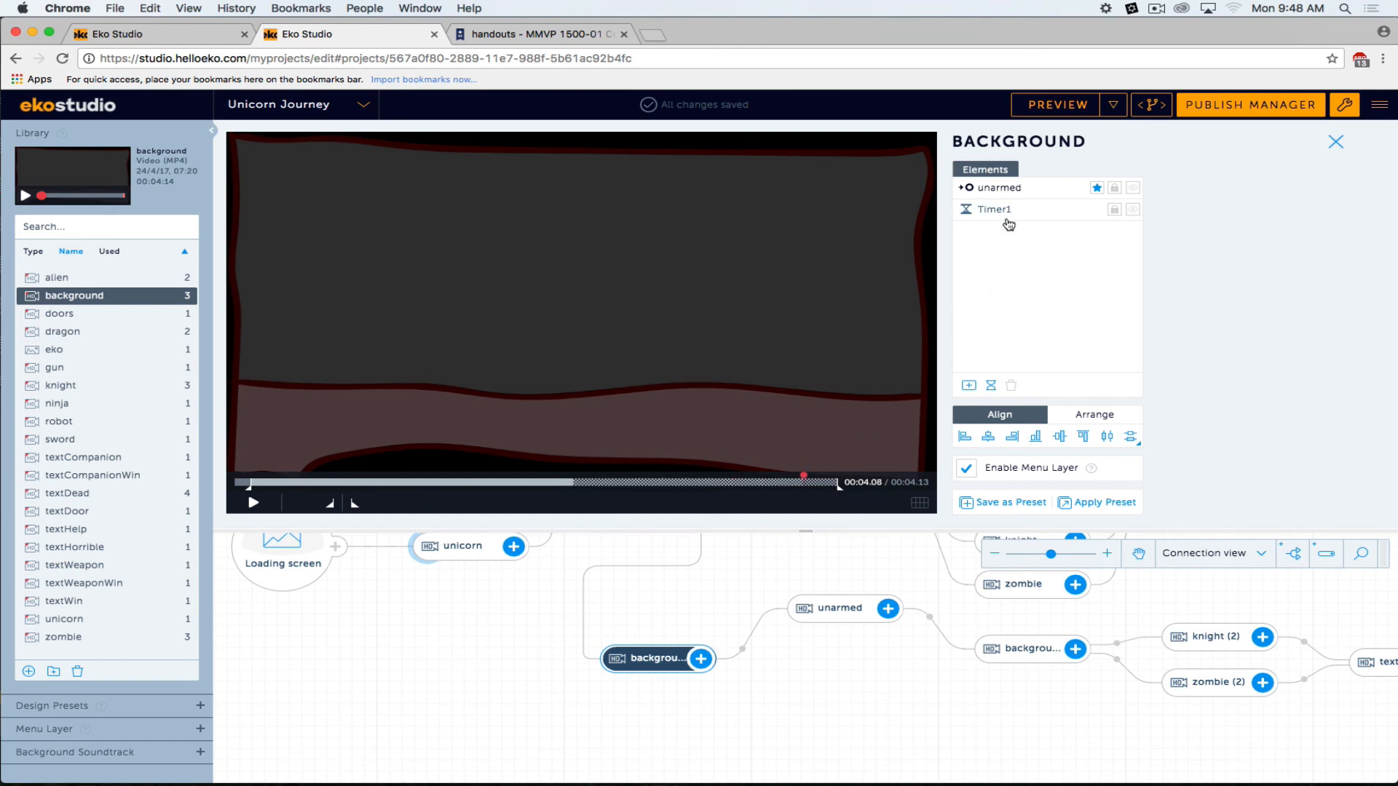
{"action": "left_click", "coordinate": [987, 212]}
{"action": "left_click", "coordinate": [1010, 386]}
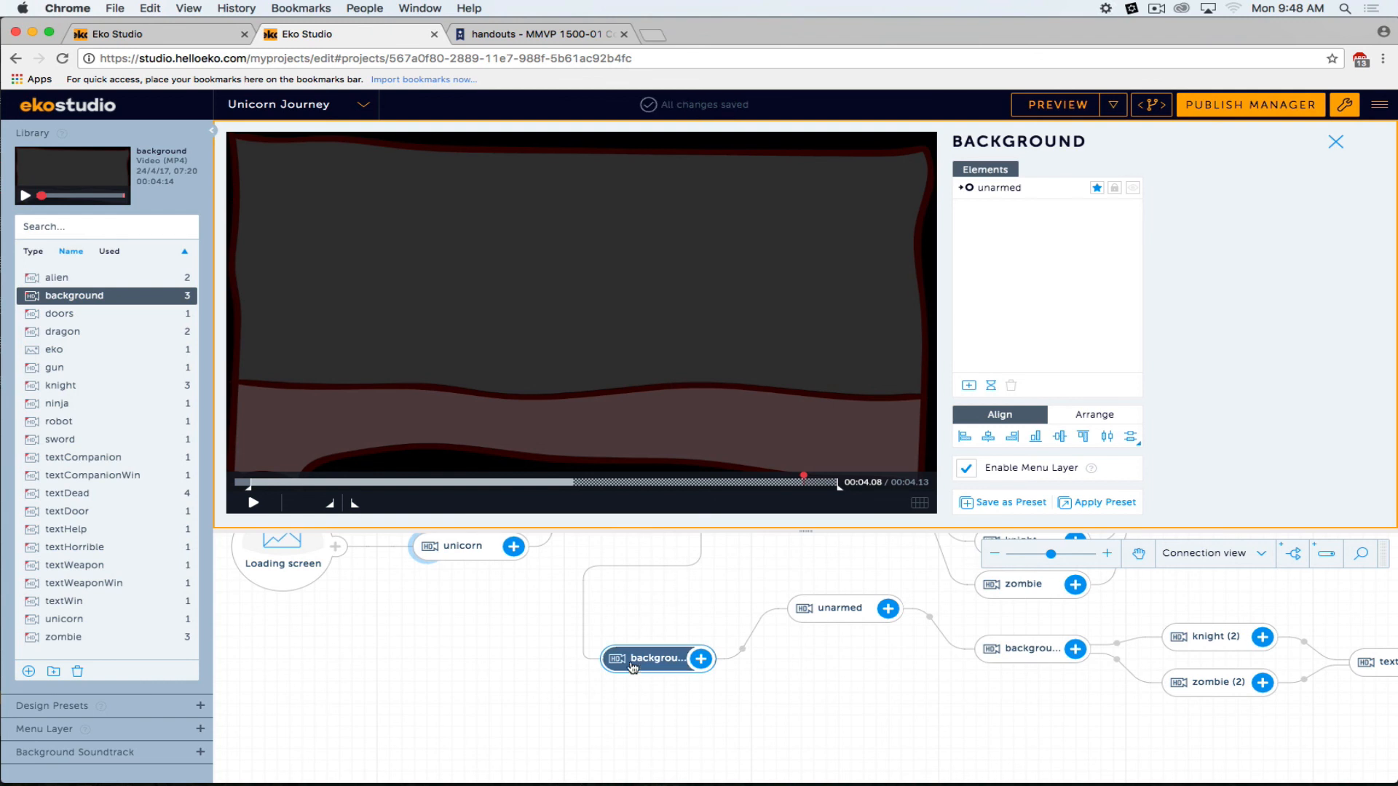
Review the elements of the unarmed node and the background (2) node after it.
{"action": "left_click", "coordinate": [815, 607]}
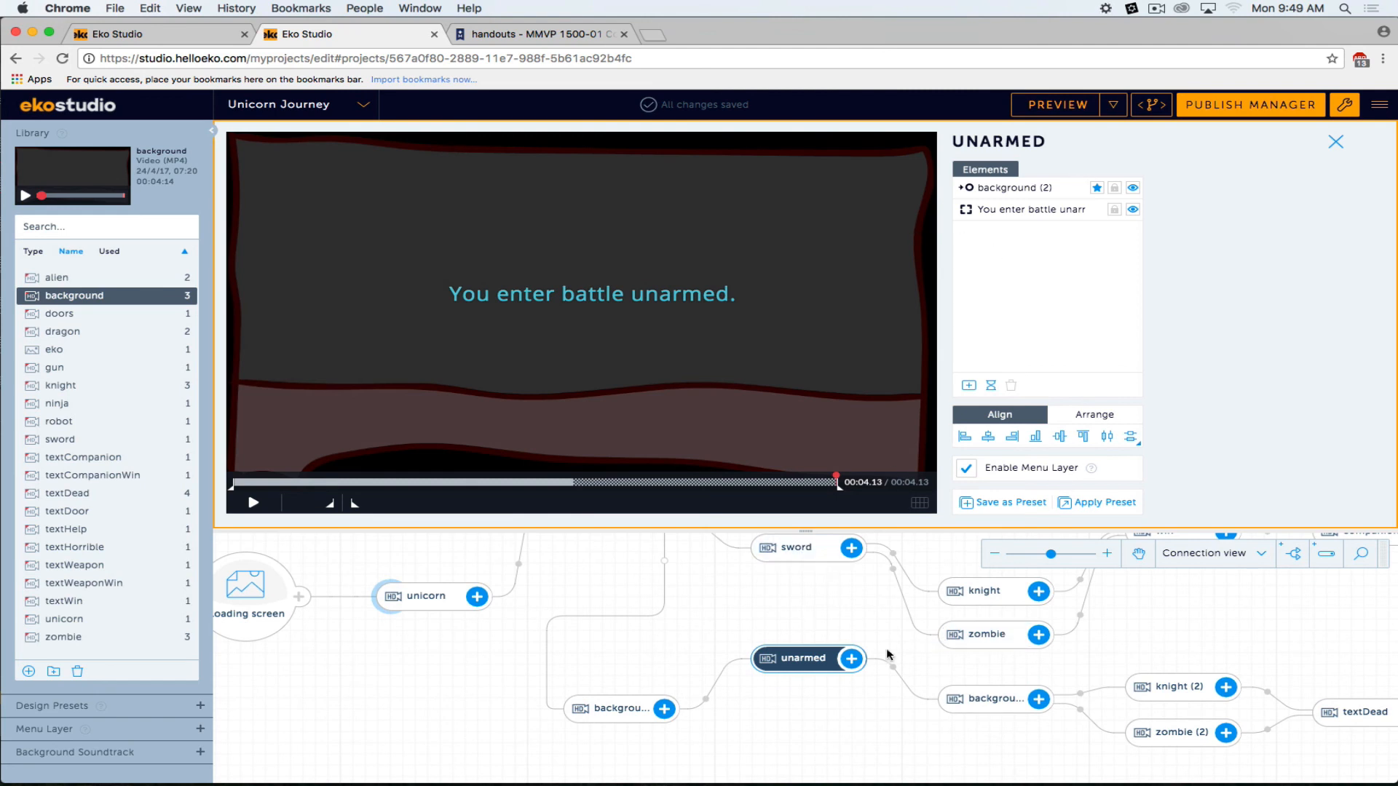
{"action": "left_click", "coordinate": [952, 701]}
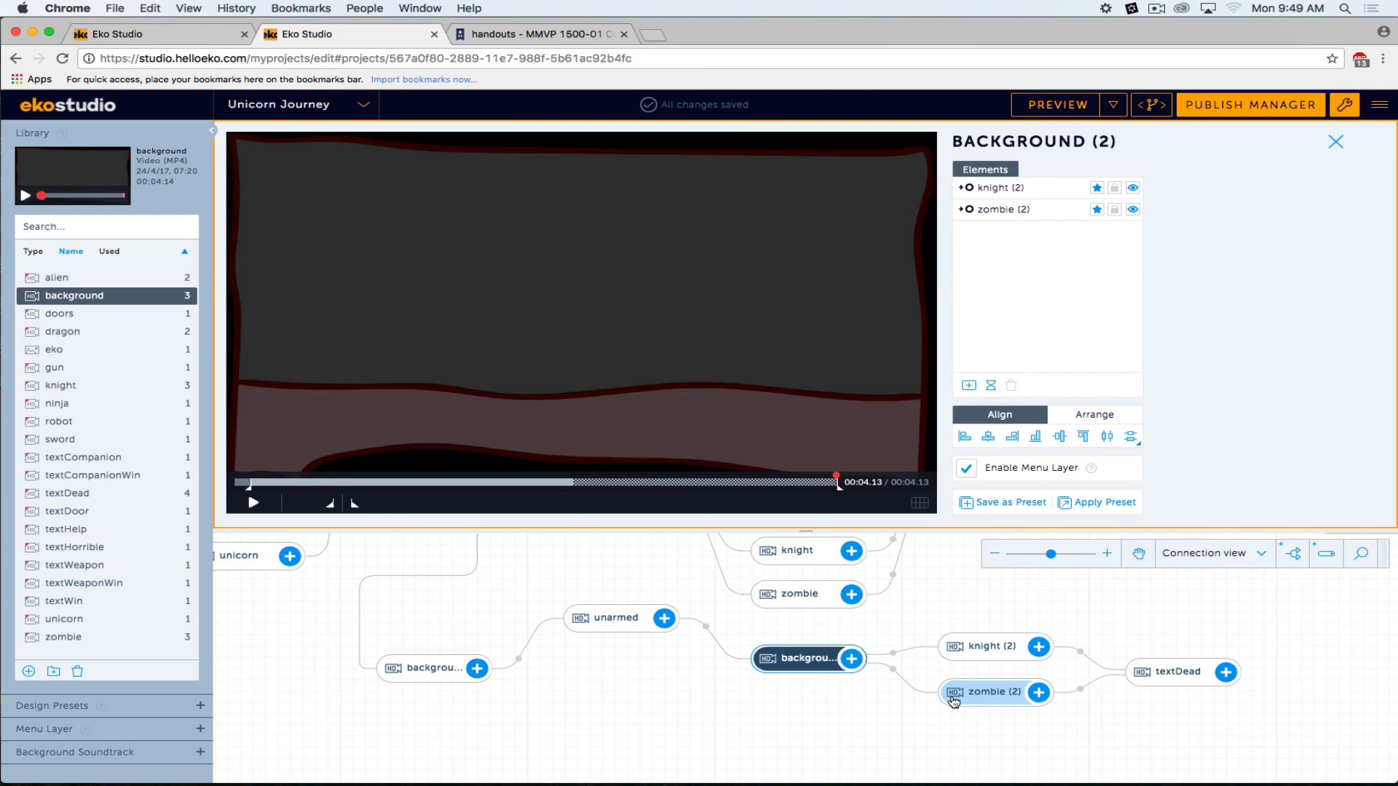